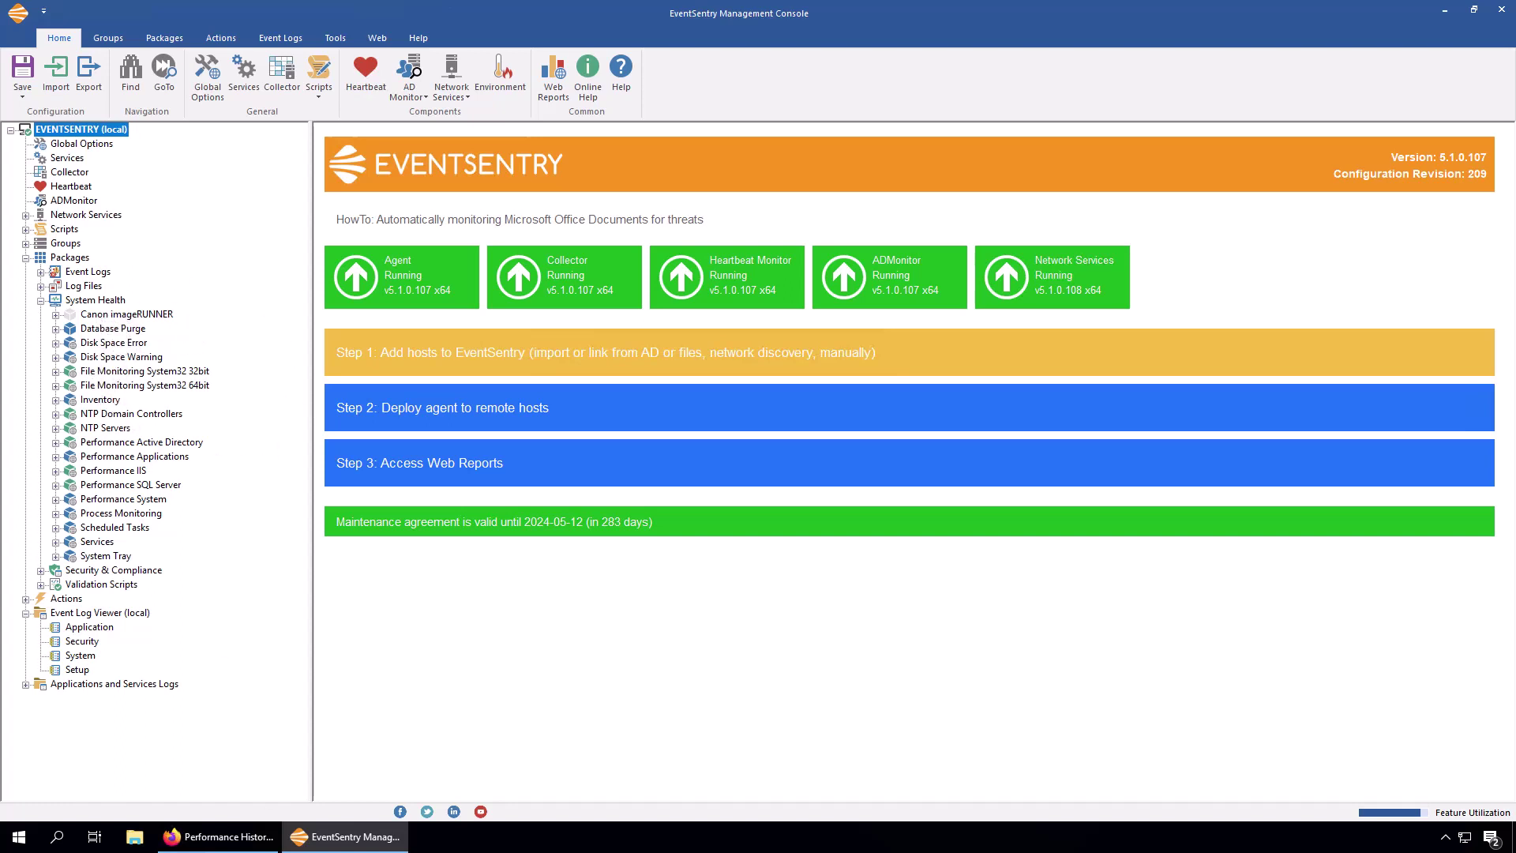
Step: Launch Performance Monitor with perfmon, maximize it, show the live graph and delete the % Processor Time counter
right_click(17, 837)
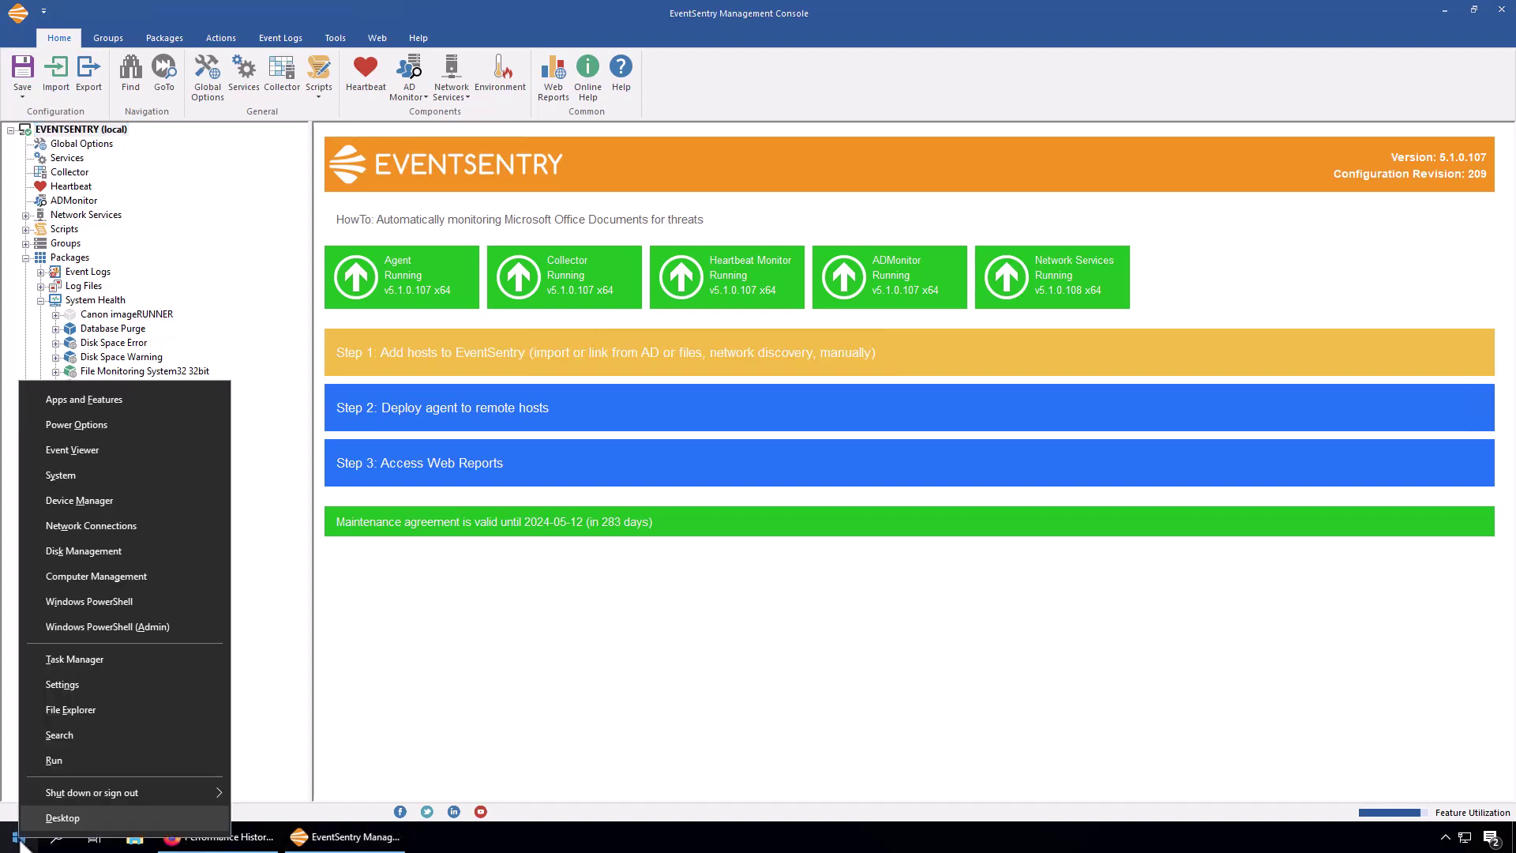
click(63, 767)
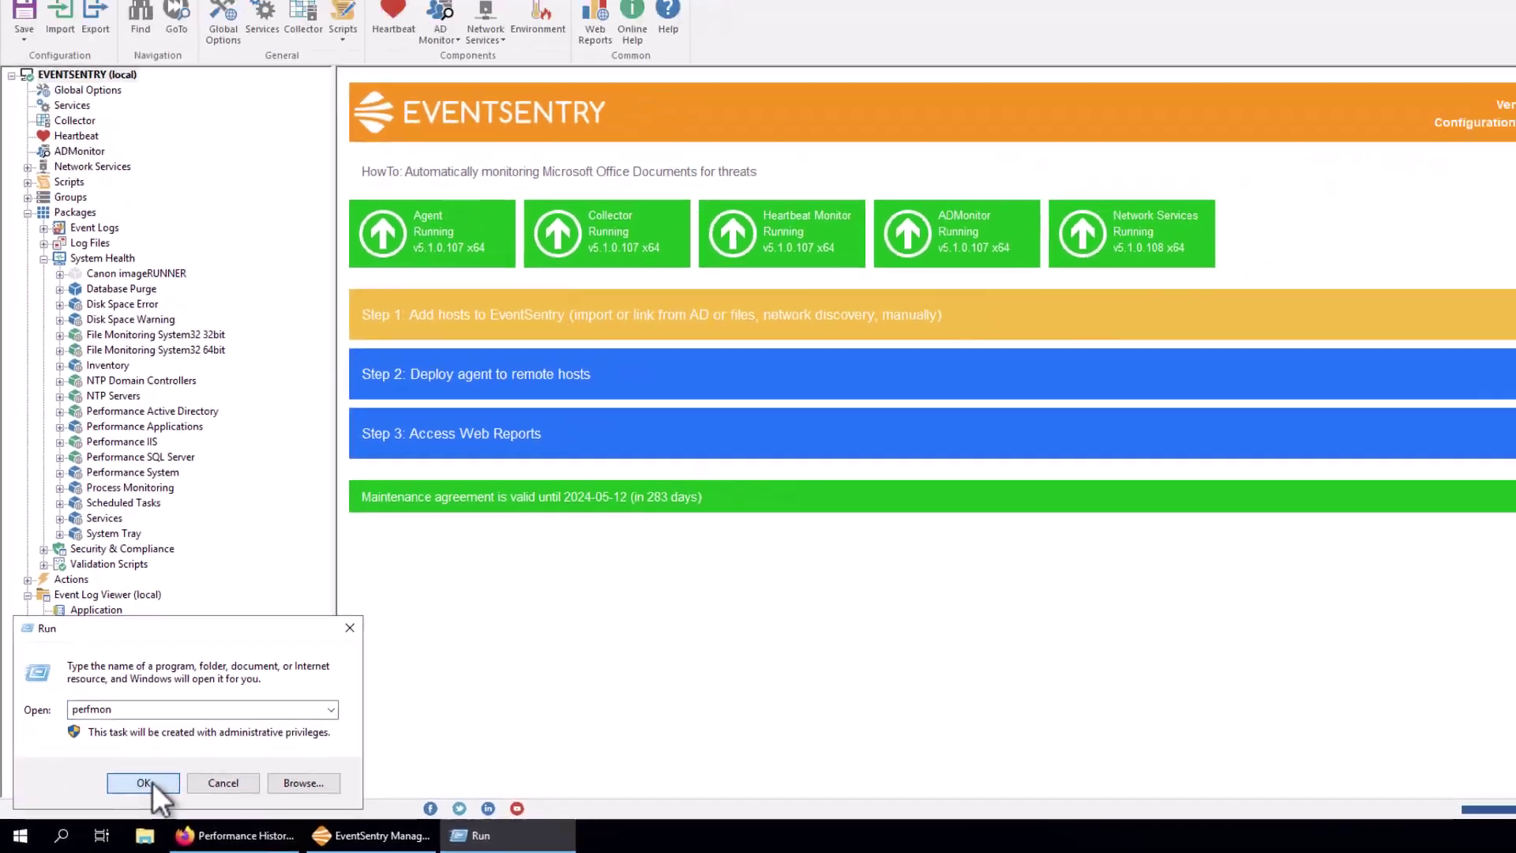
click(182, 762)
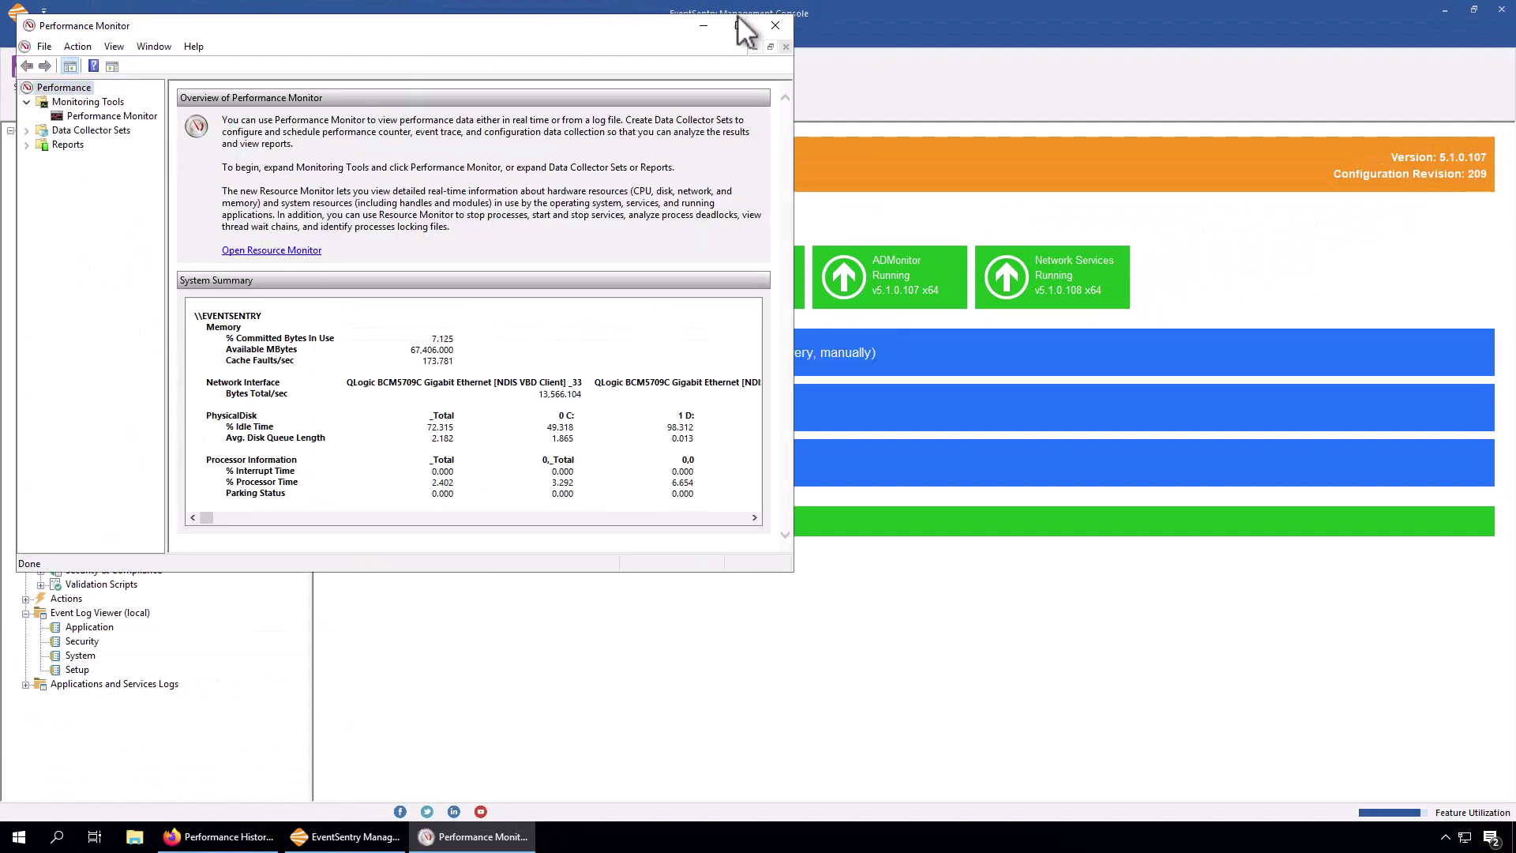
click(739, 24)
click(109, 95)
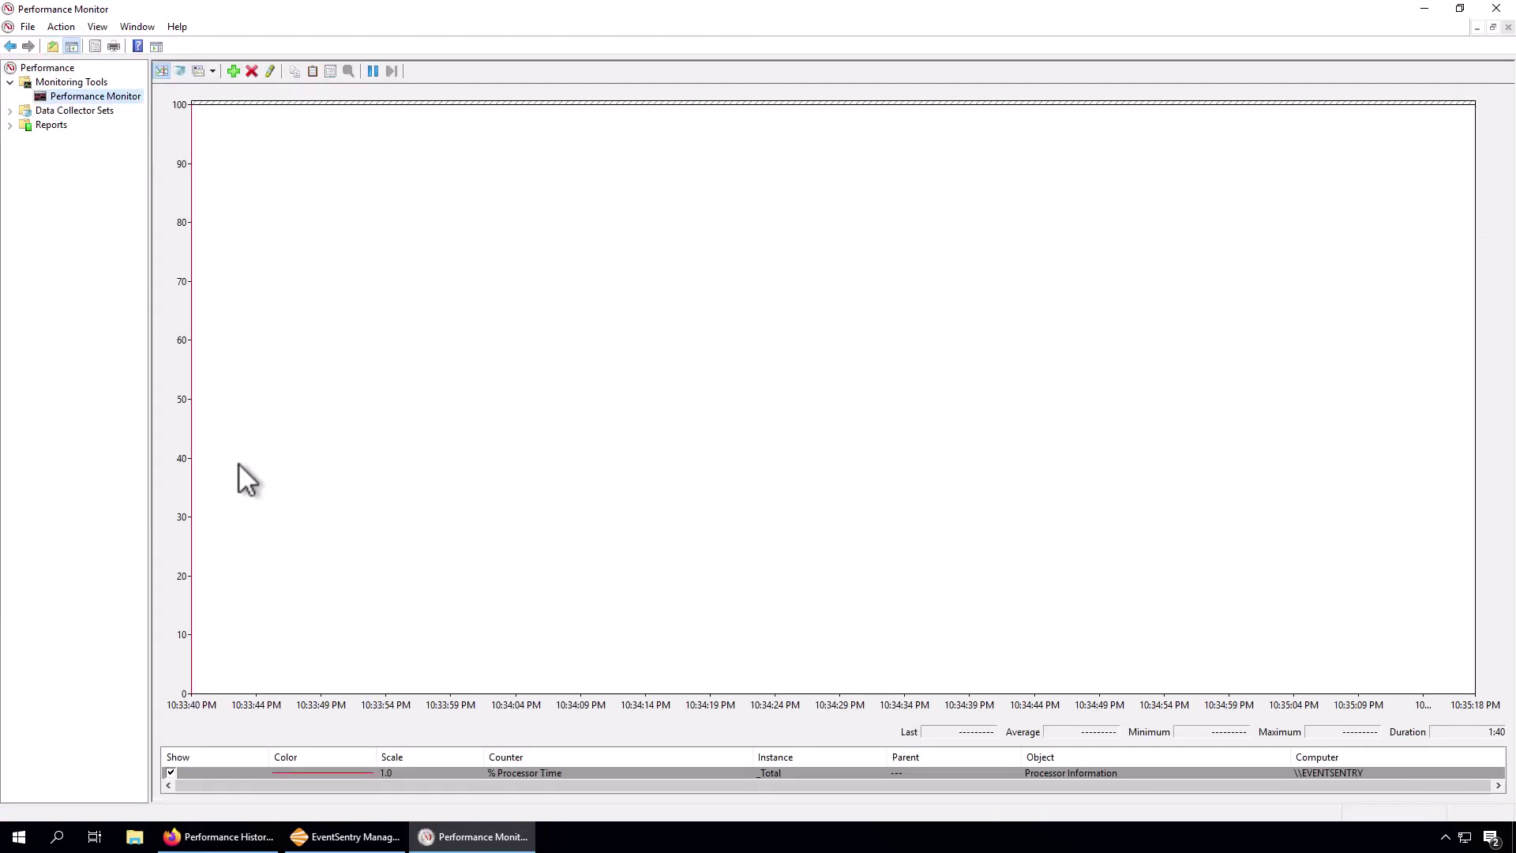
click(423, 772)
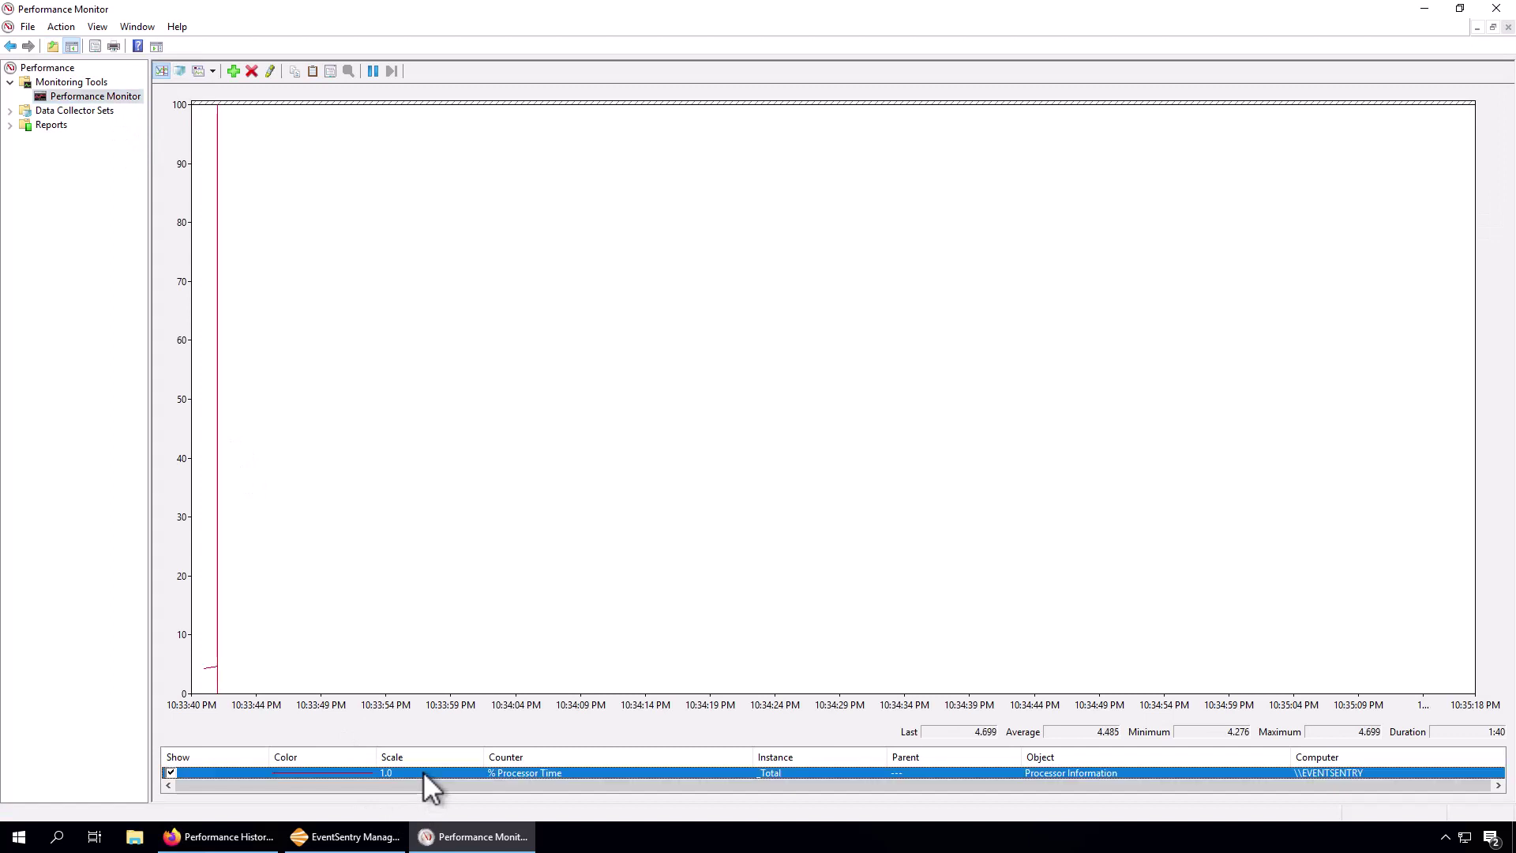
key(Delete)
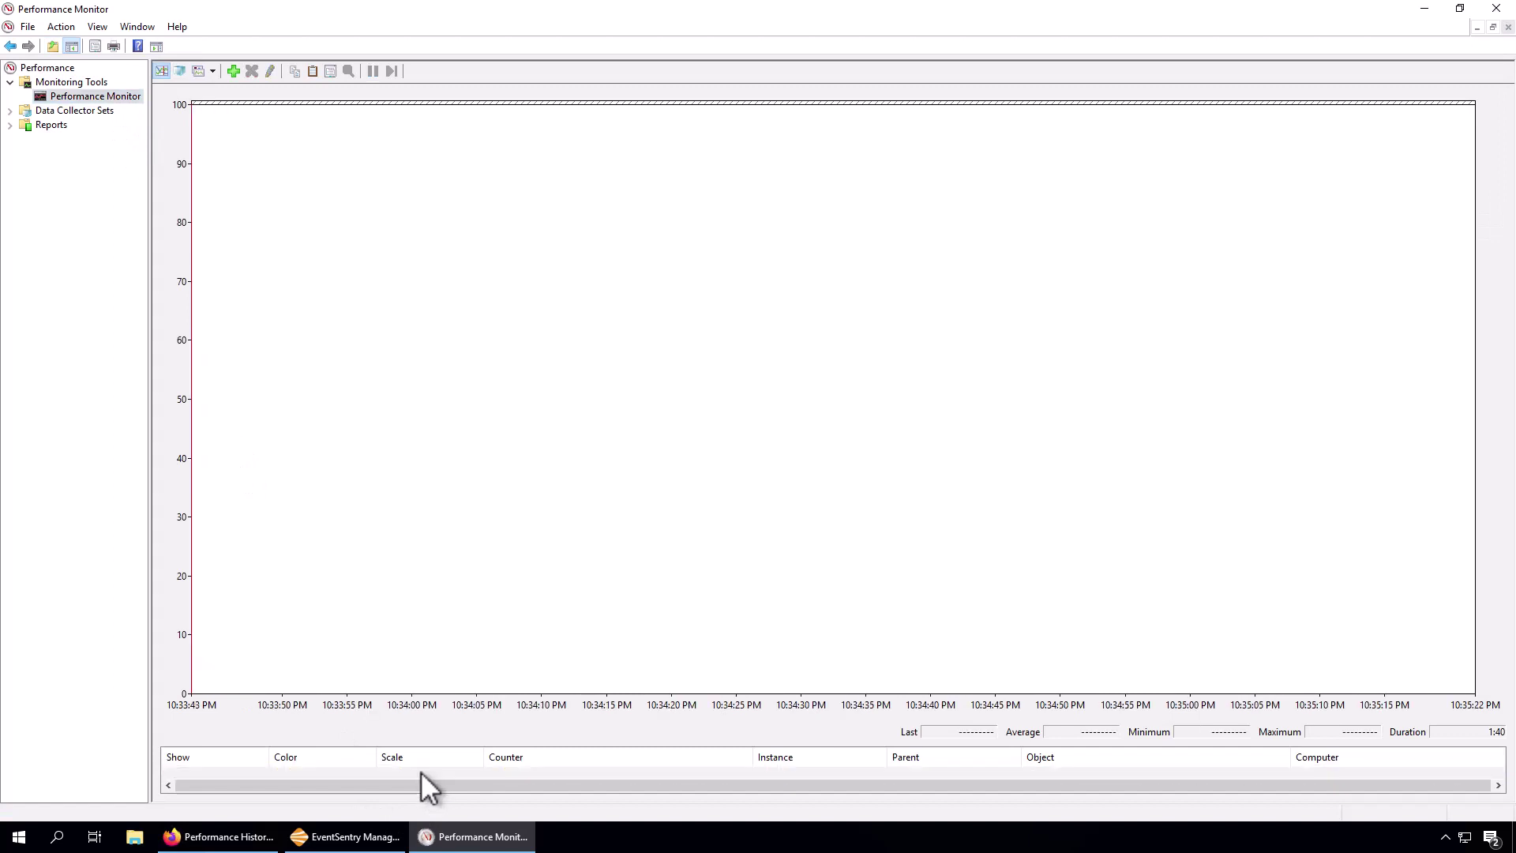
Step: In Add Counters, expand the System group and pick the Processes counter
click(233, 71)
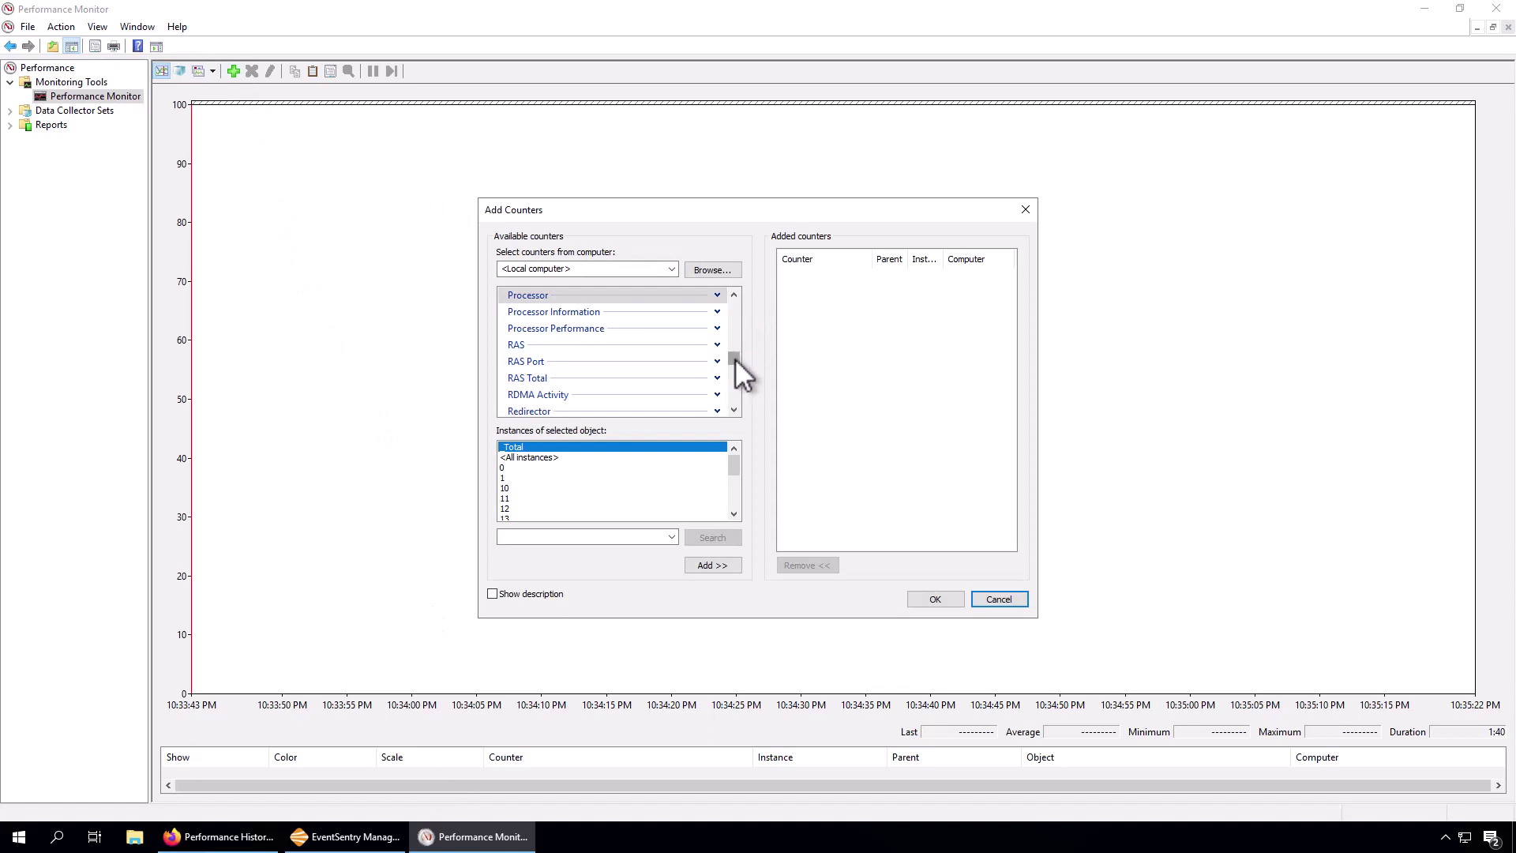
drag(734, 357, 731, 376)
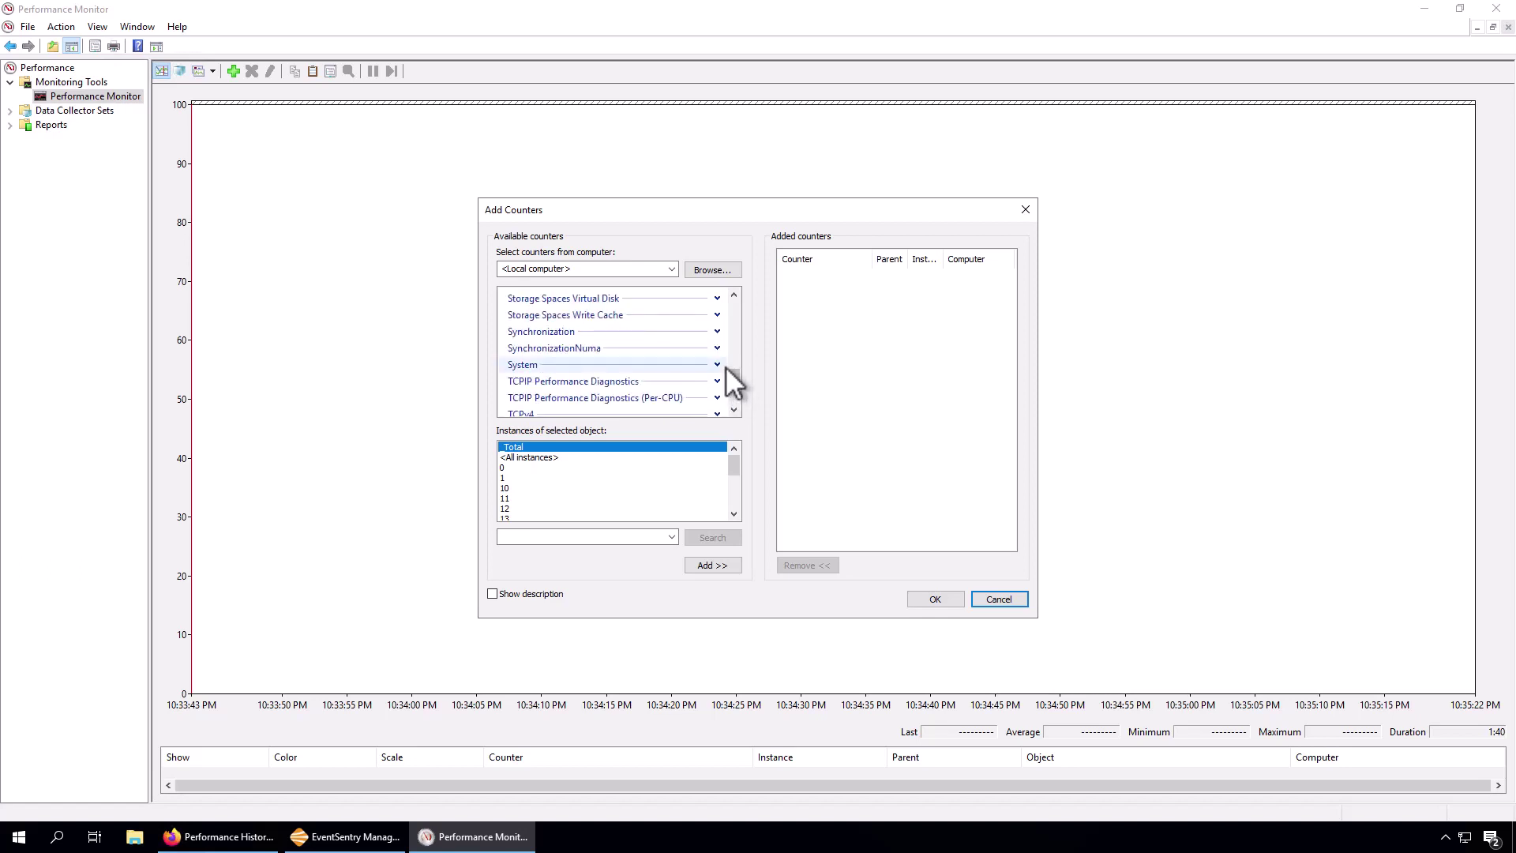
click(716, 363)
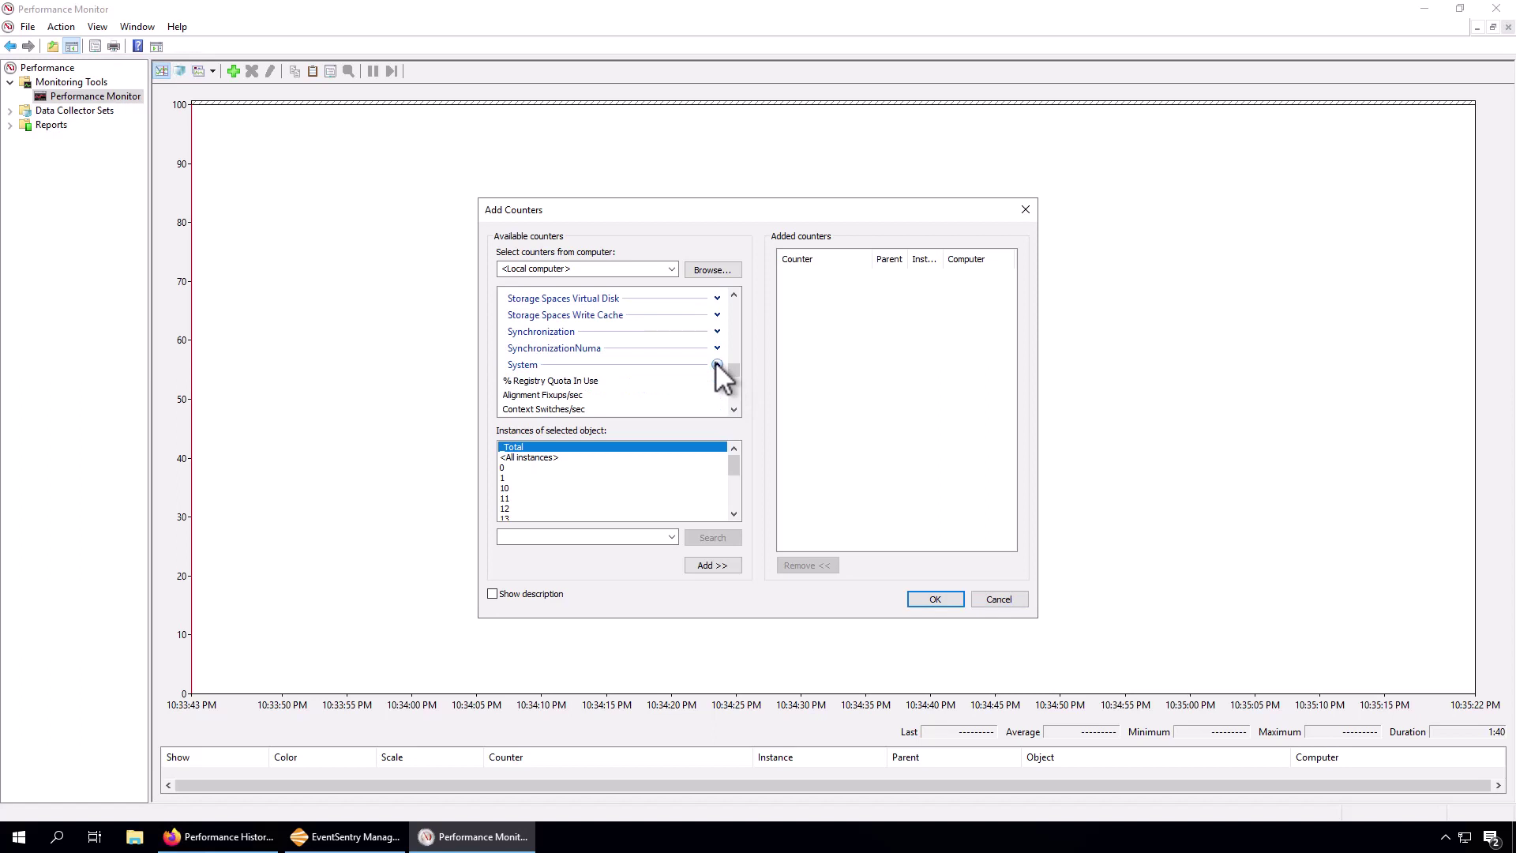
click(733, 408)
click(733, 408)
click(733, 407)
click(732, 407)
click(733, 407)
click(733, 406)
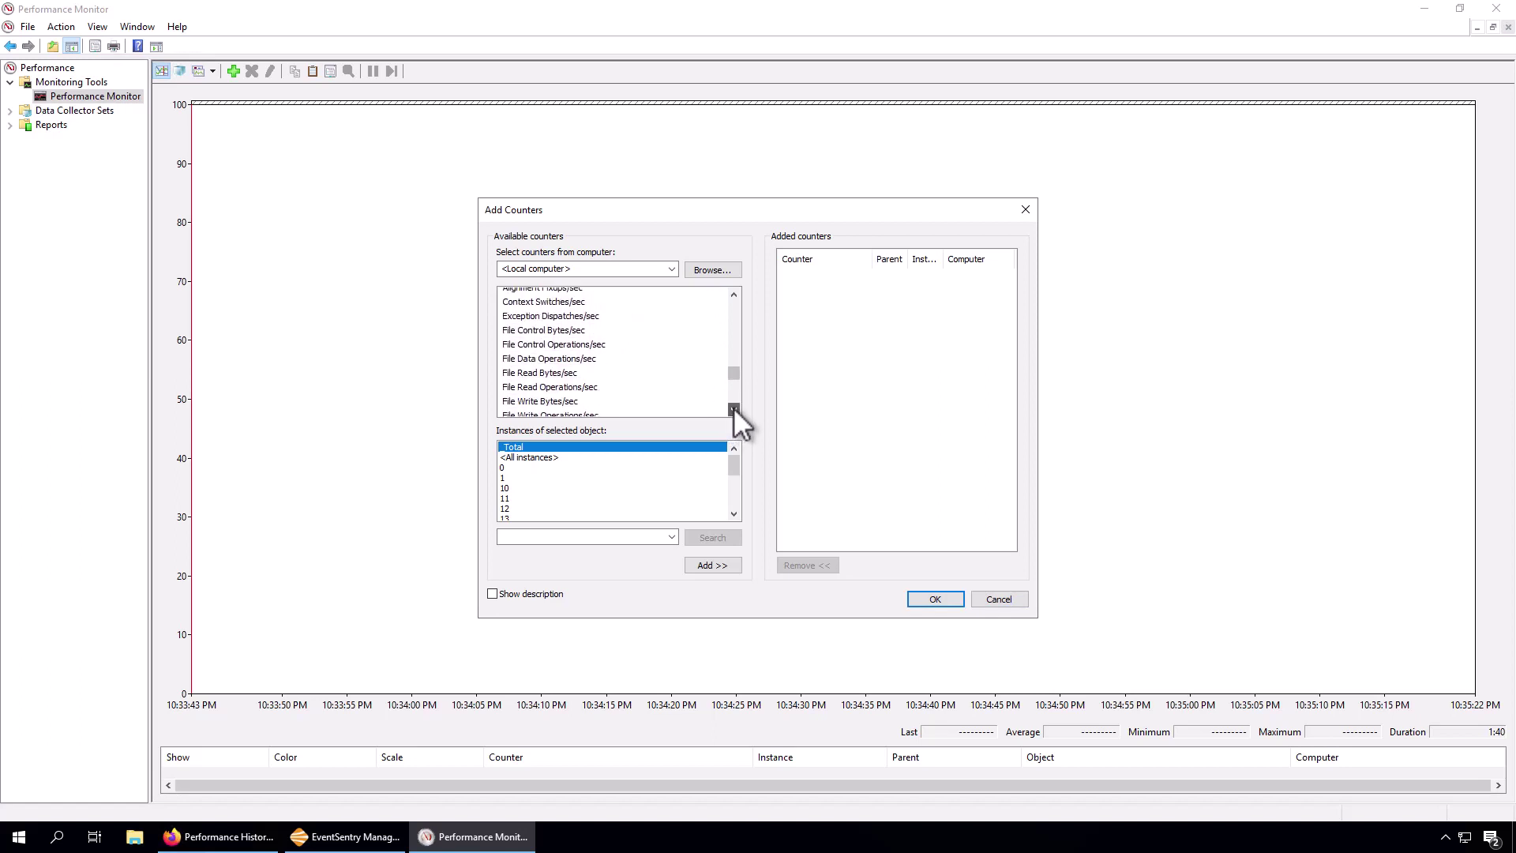
click(732, 408)
click(733, 408)
click(732, 407)
click(733, 408)
click(733, 407)
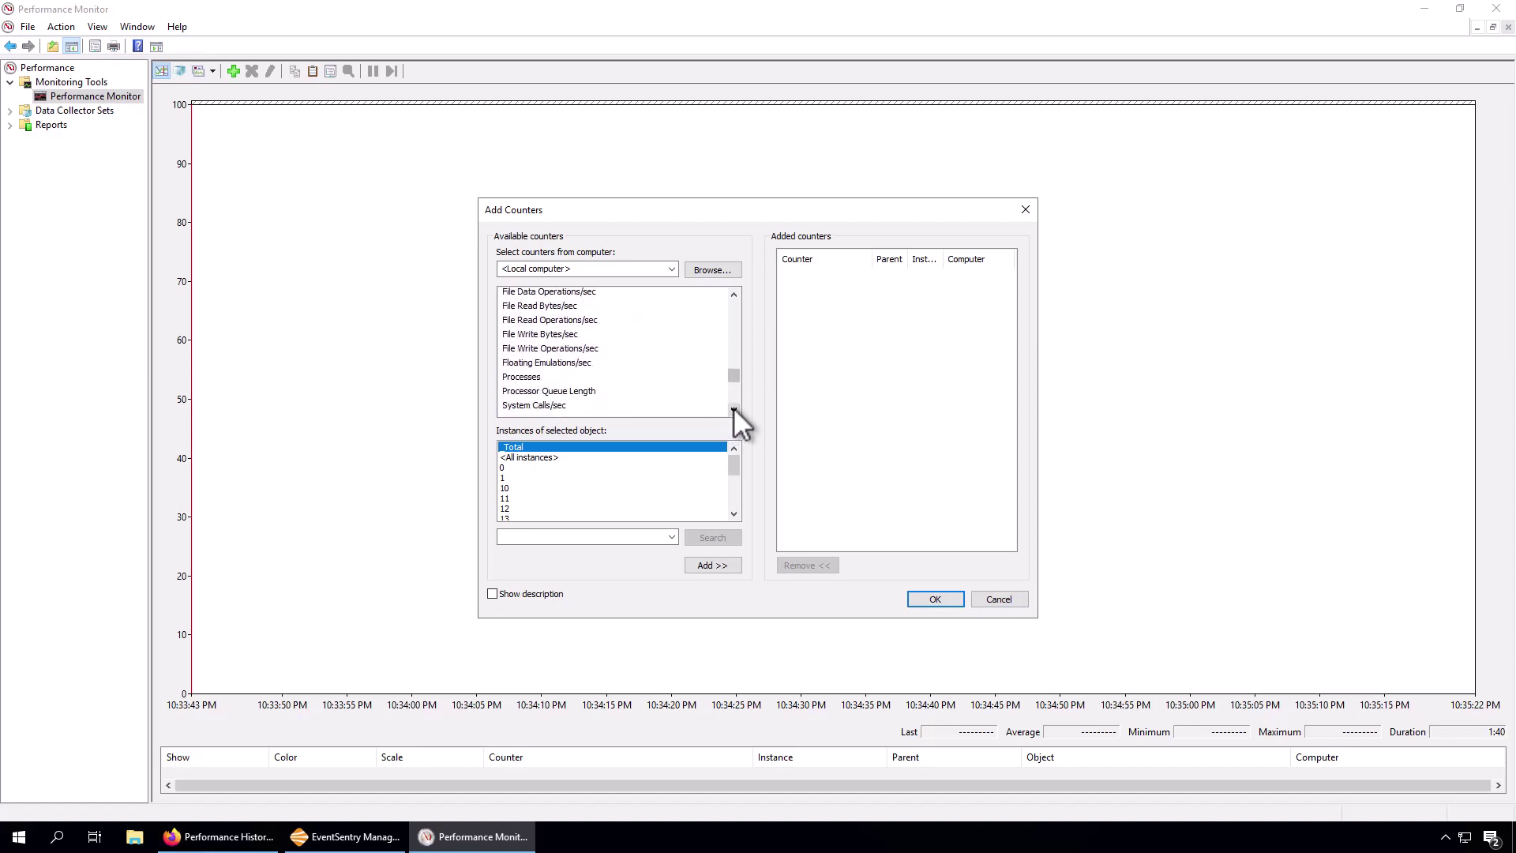
click(532, 376)
Step: Finish adding System \ Processes to the graph and highlight its line in bold
click(715, 565)
click(916, 598)
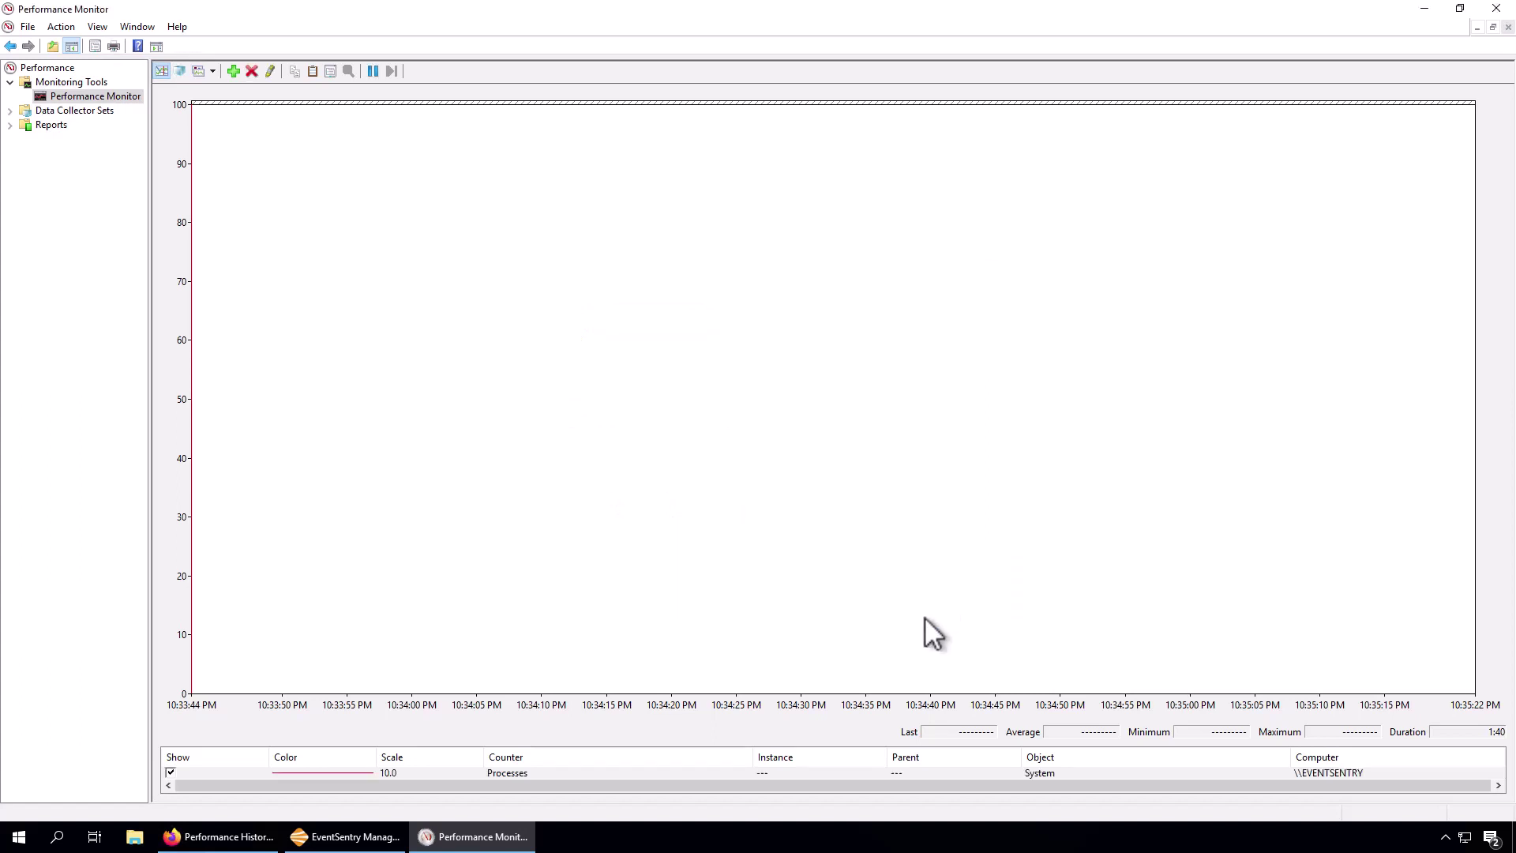
click(395, 775)
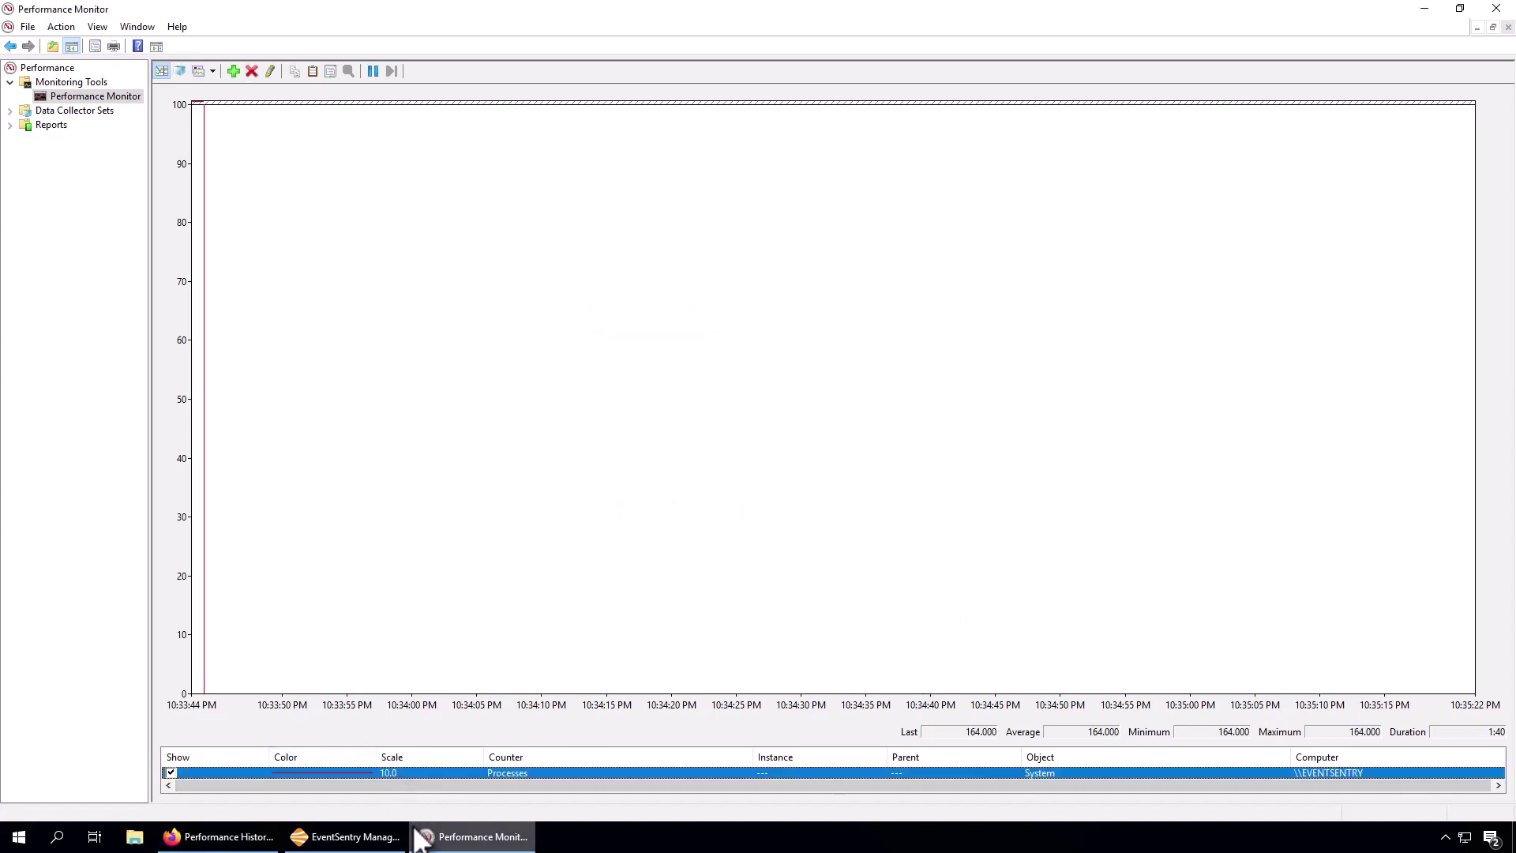
mouse_move(412, 831)
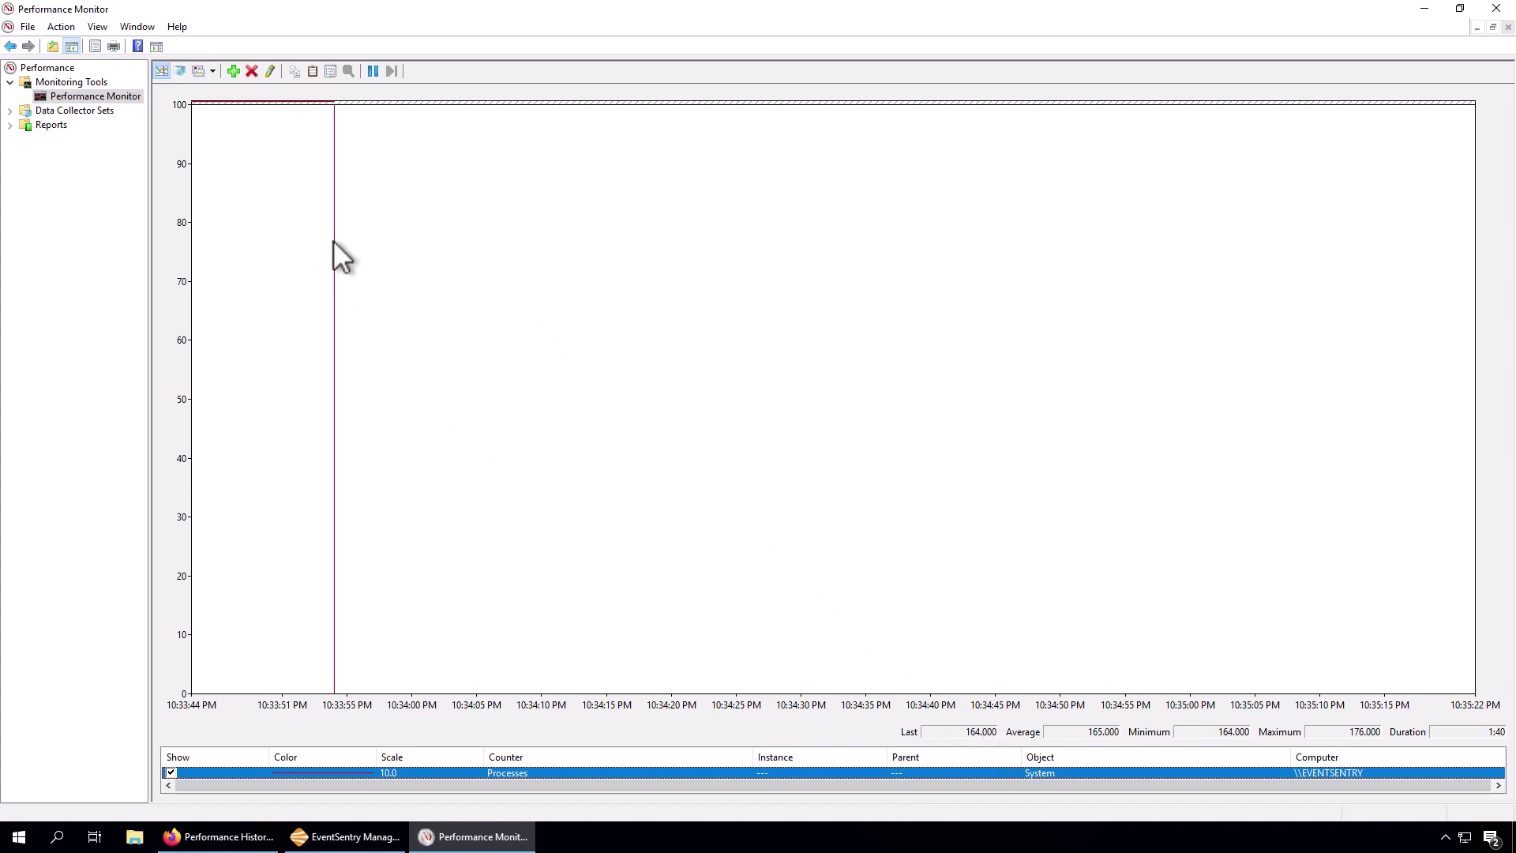
key(ctrl+h)
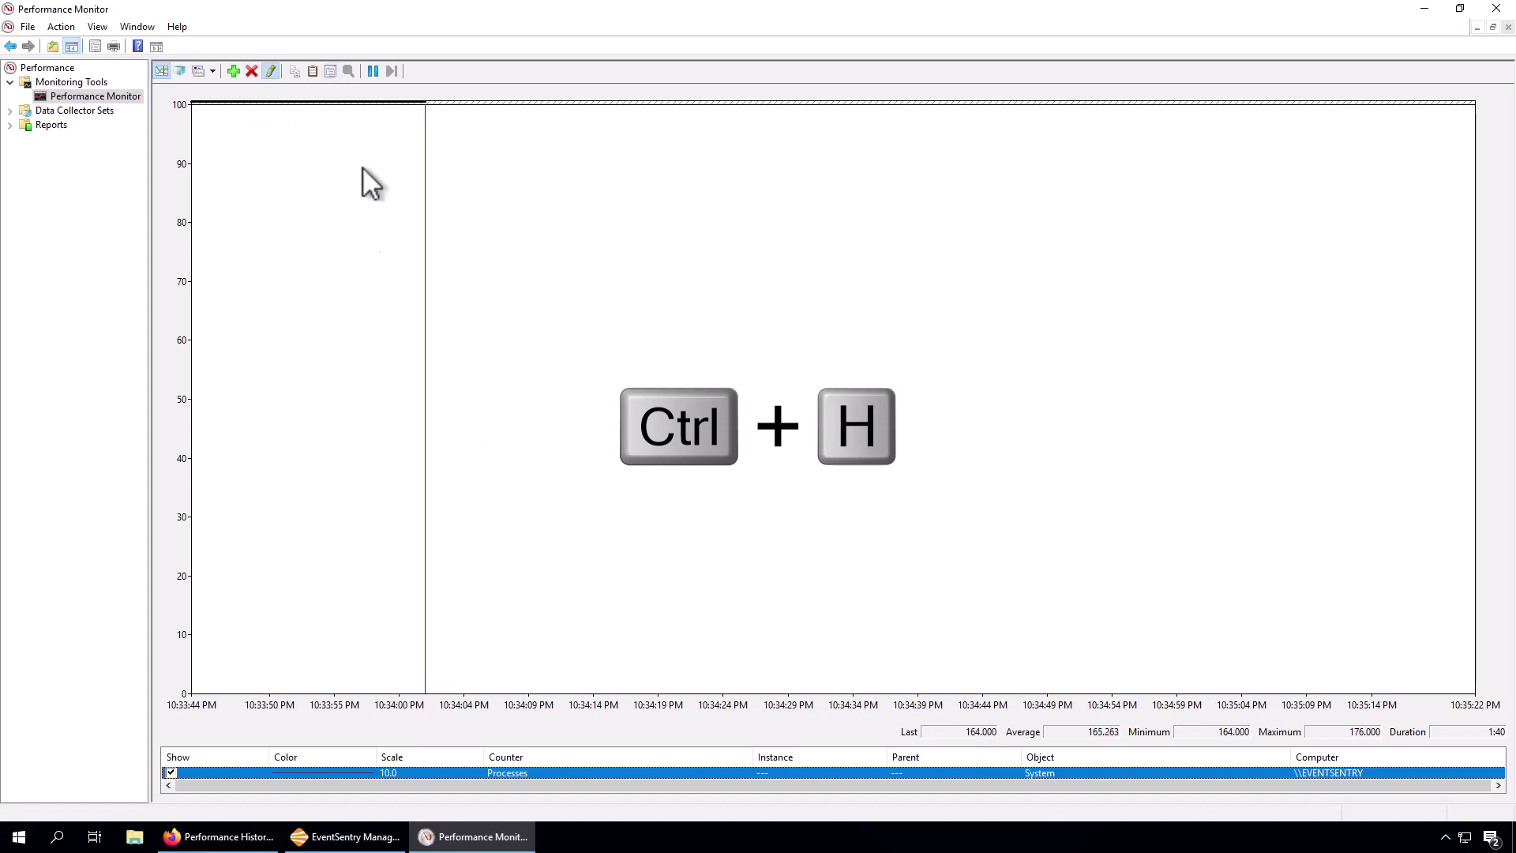
Step: Set the Processes counter scale to 1.0 and the graph's vertical maximum to 200
right_click(385, 770)
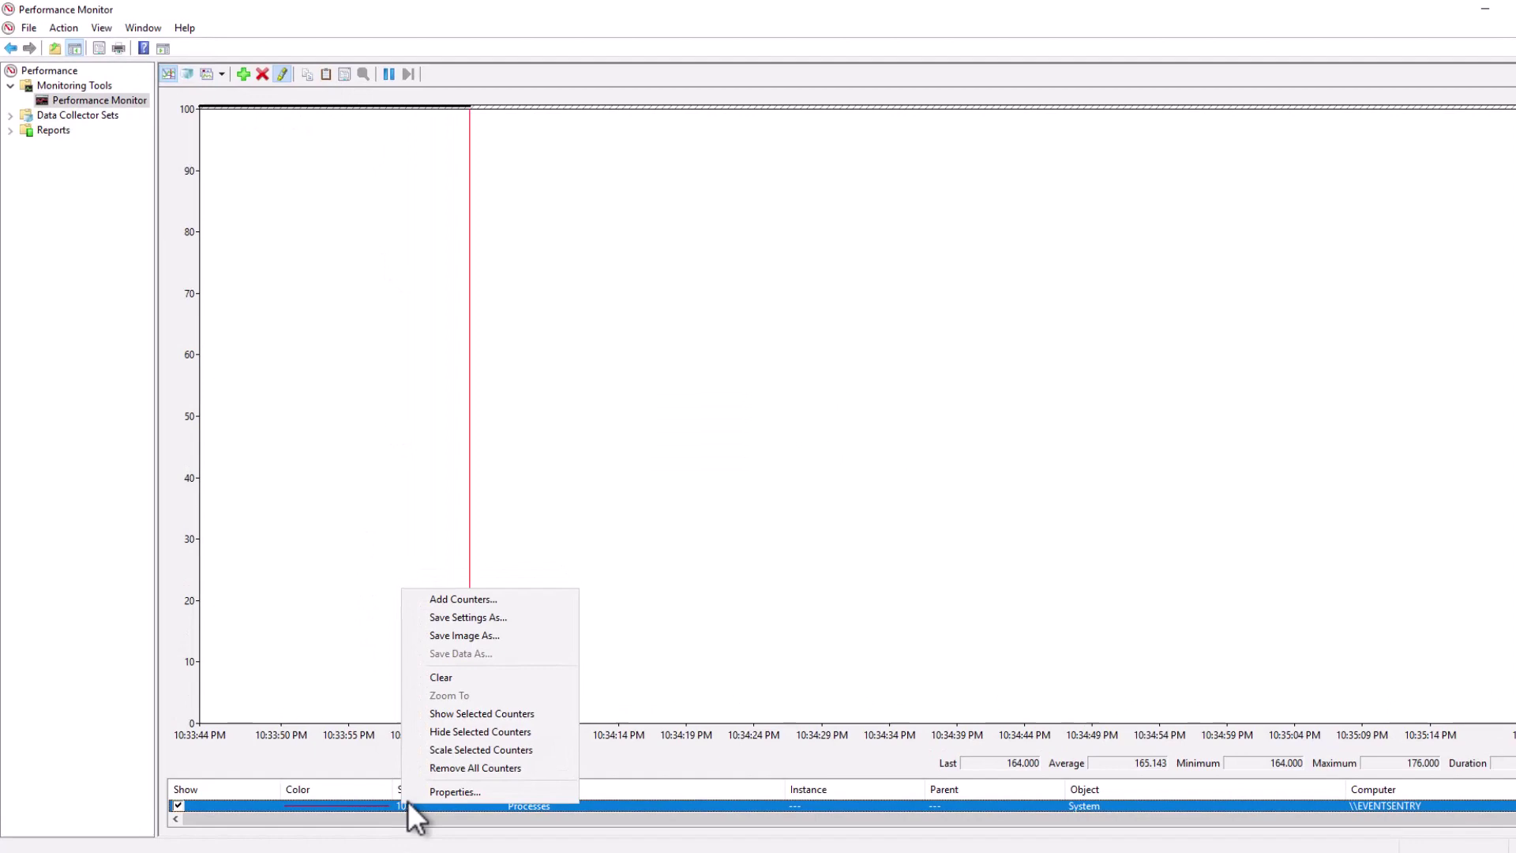
click(447, 790)
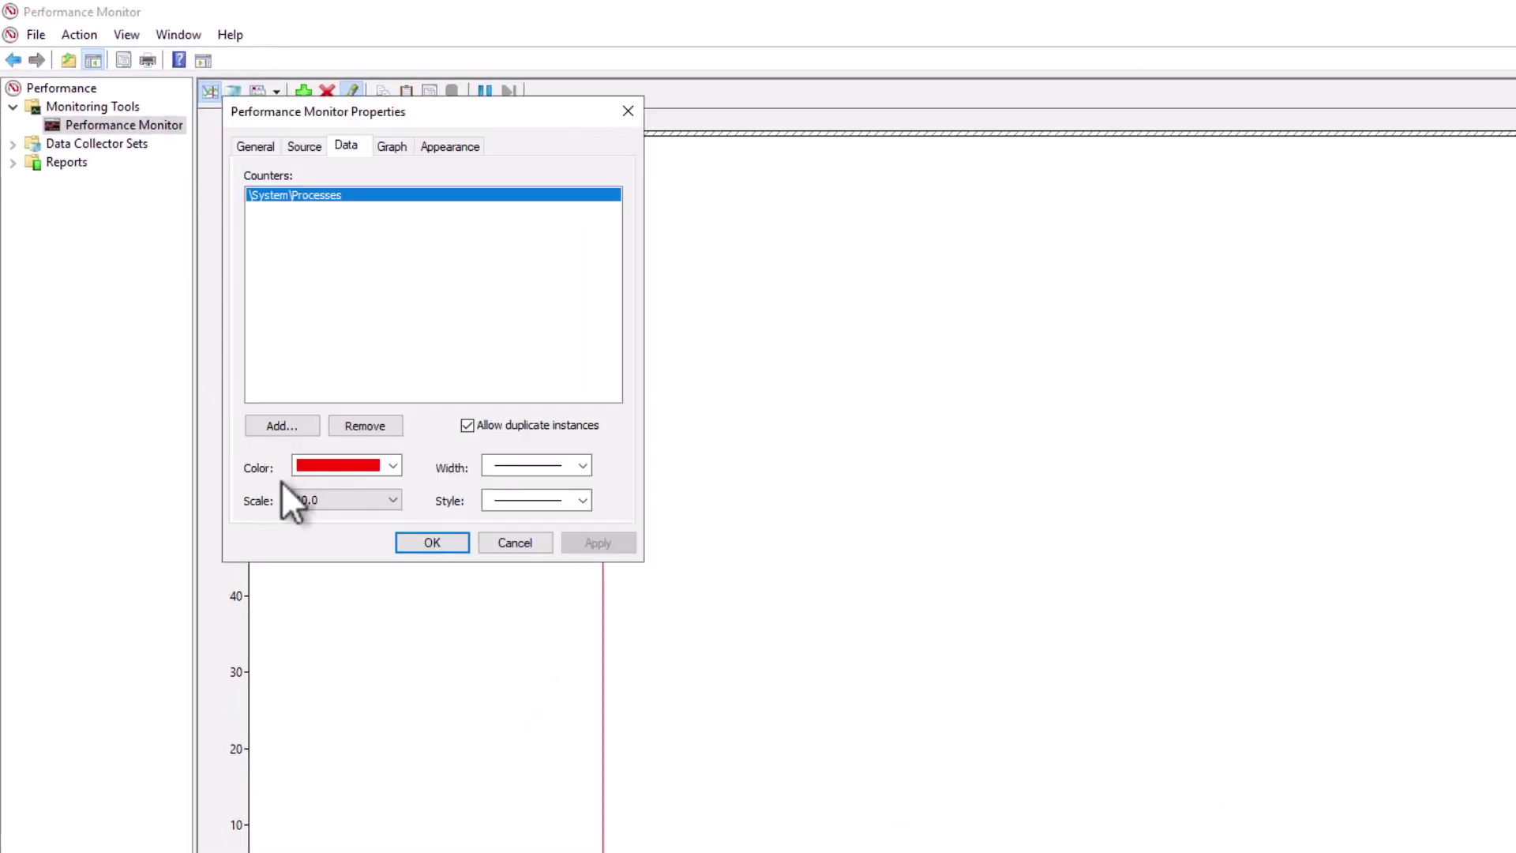
click(300, 499)
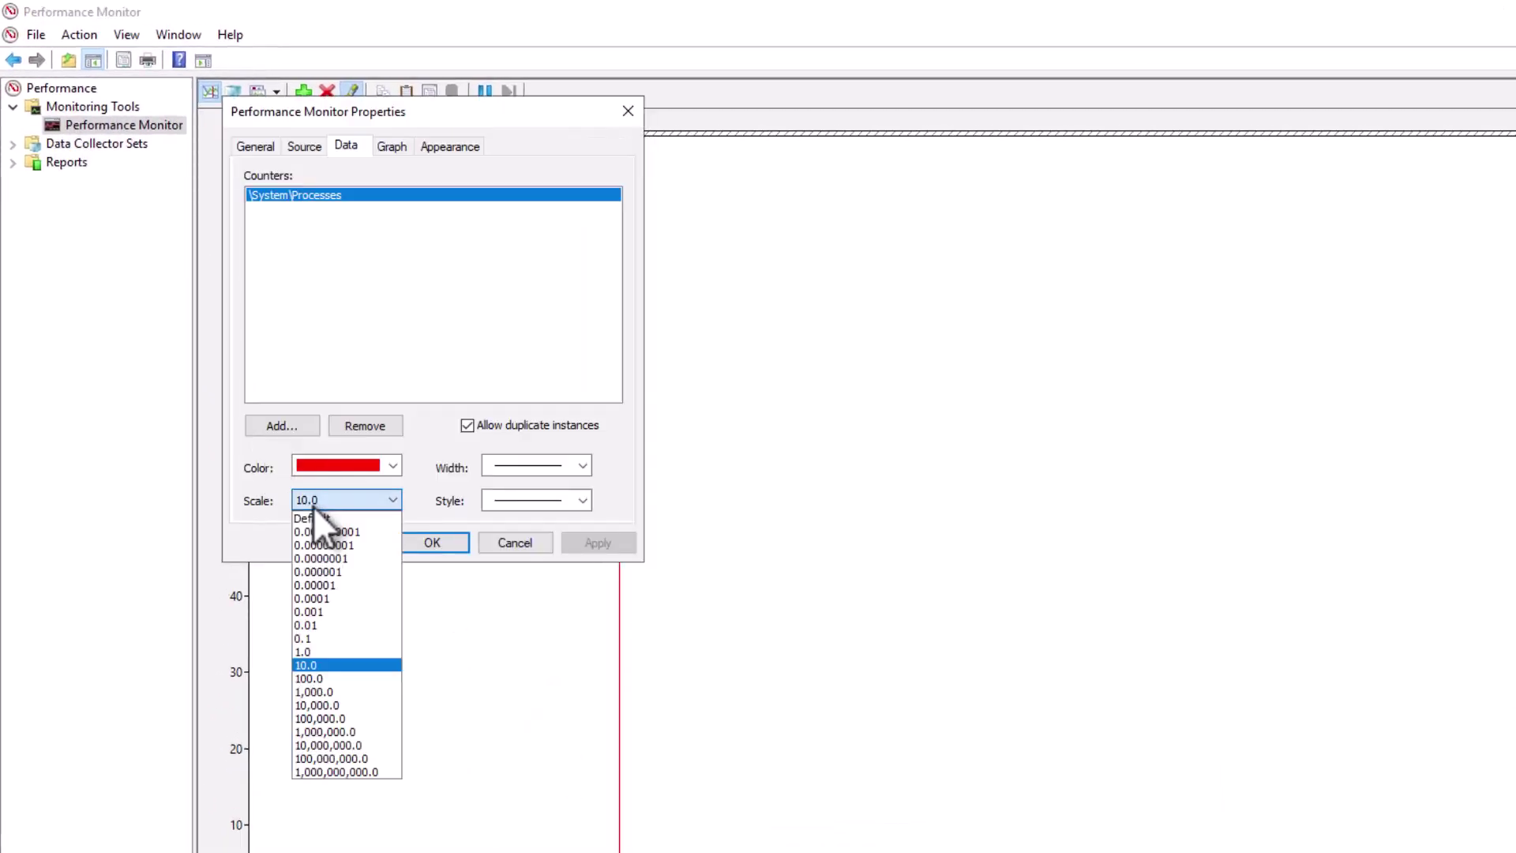
click(308, 647)
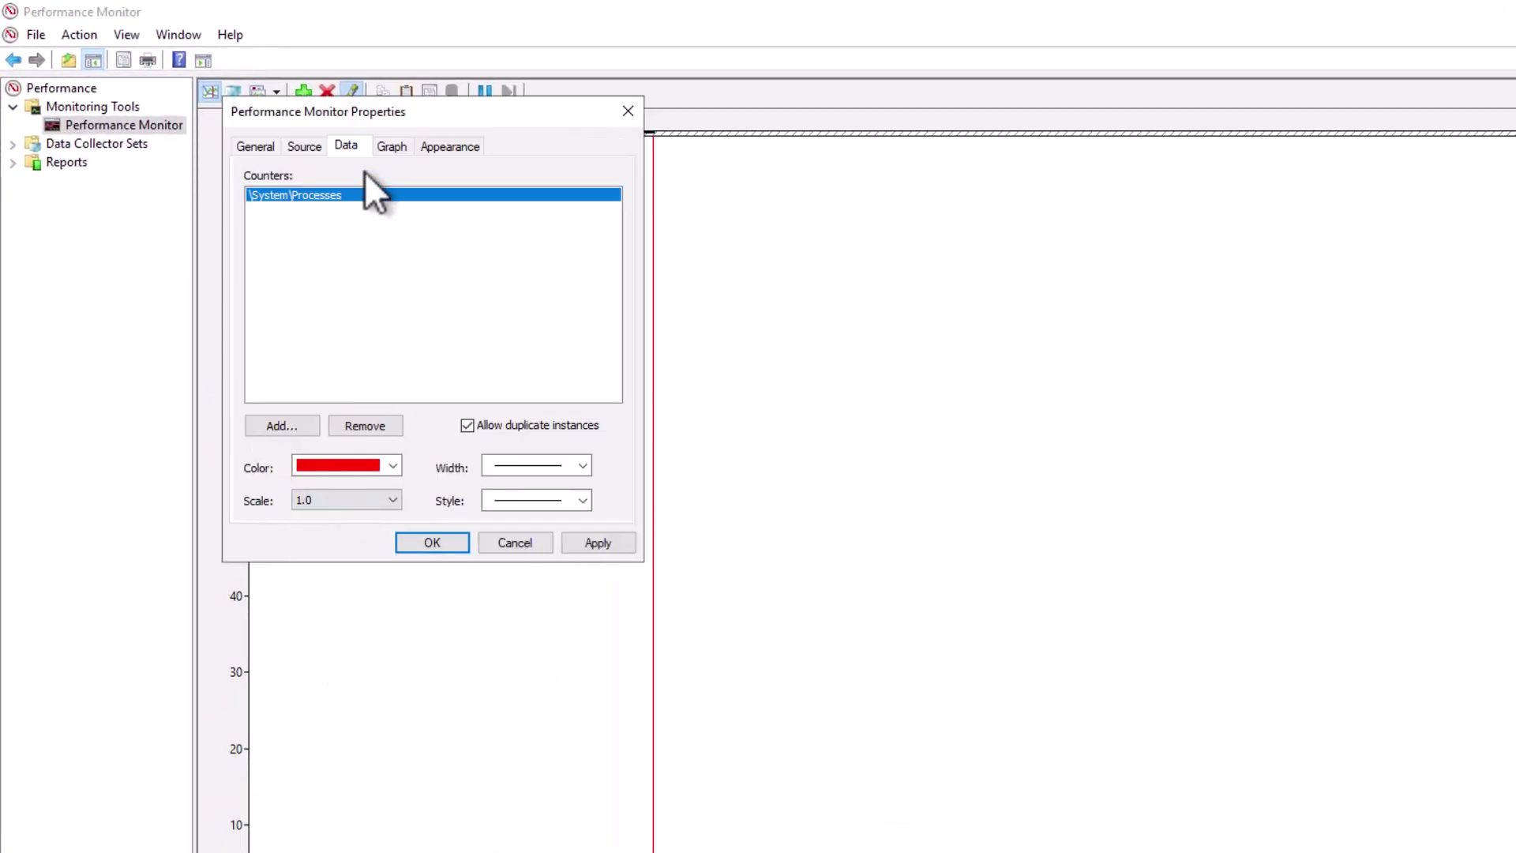
click(385, 145)
click(416, 456)
double_click(416, 456)
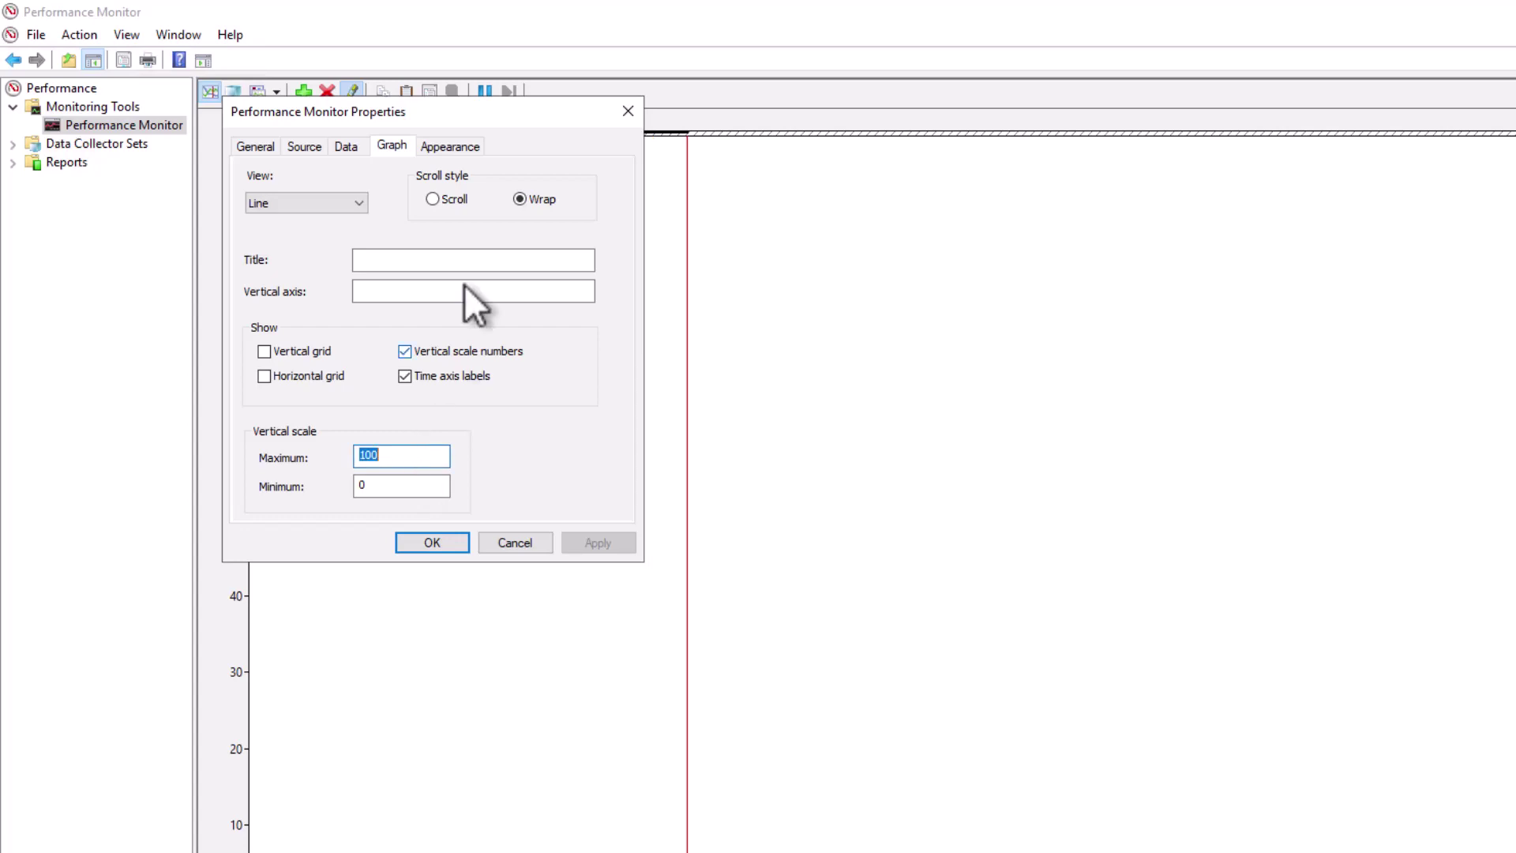
text(200)
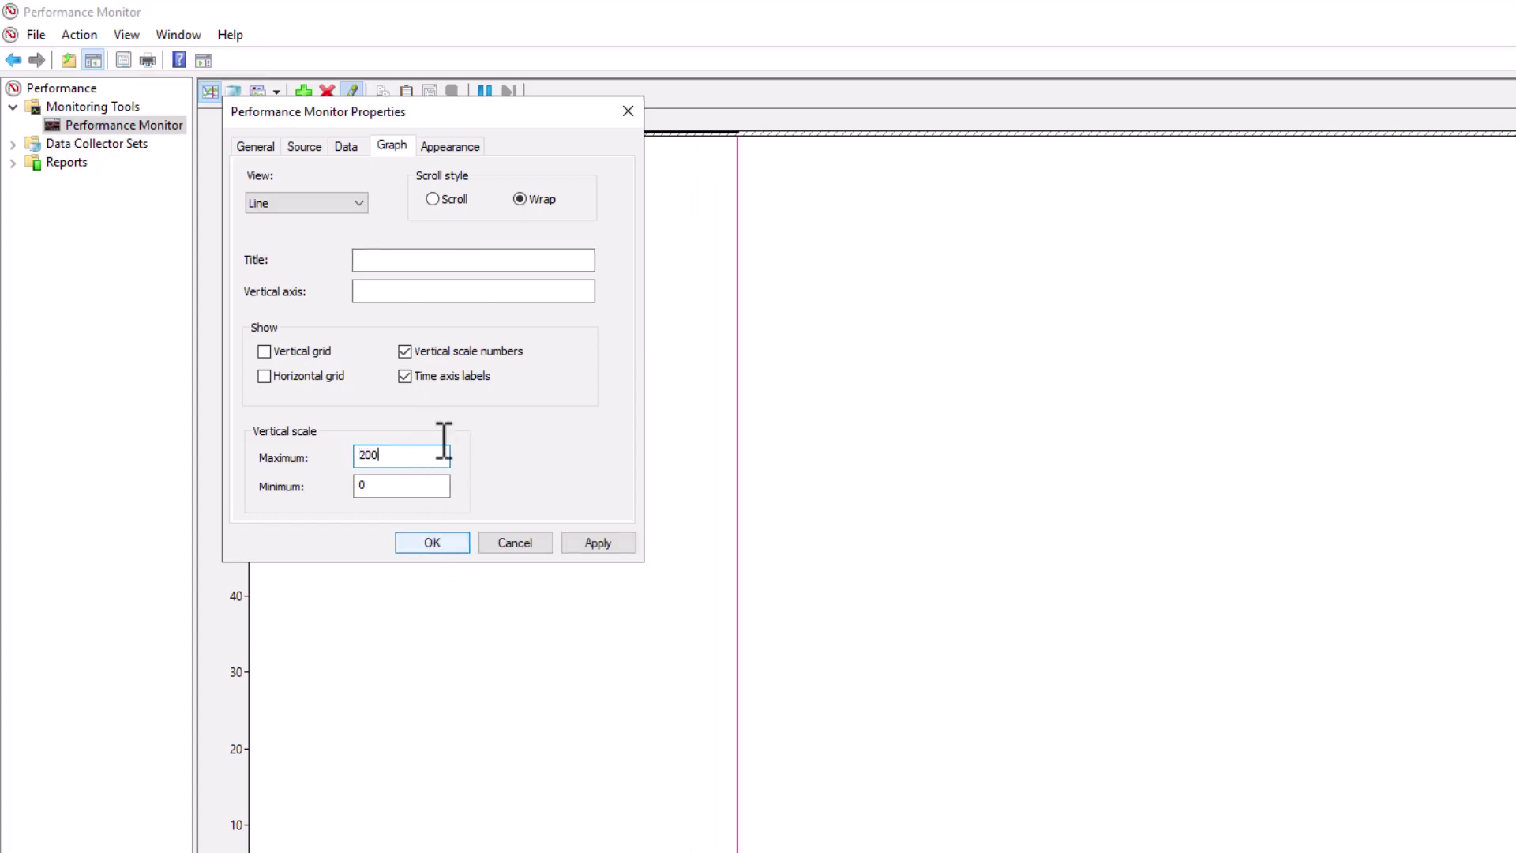
click(432, 542)
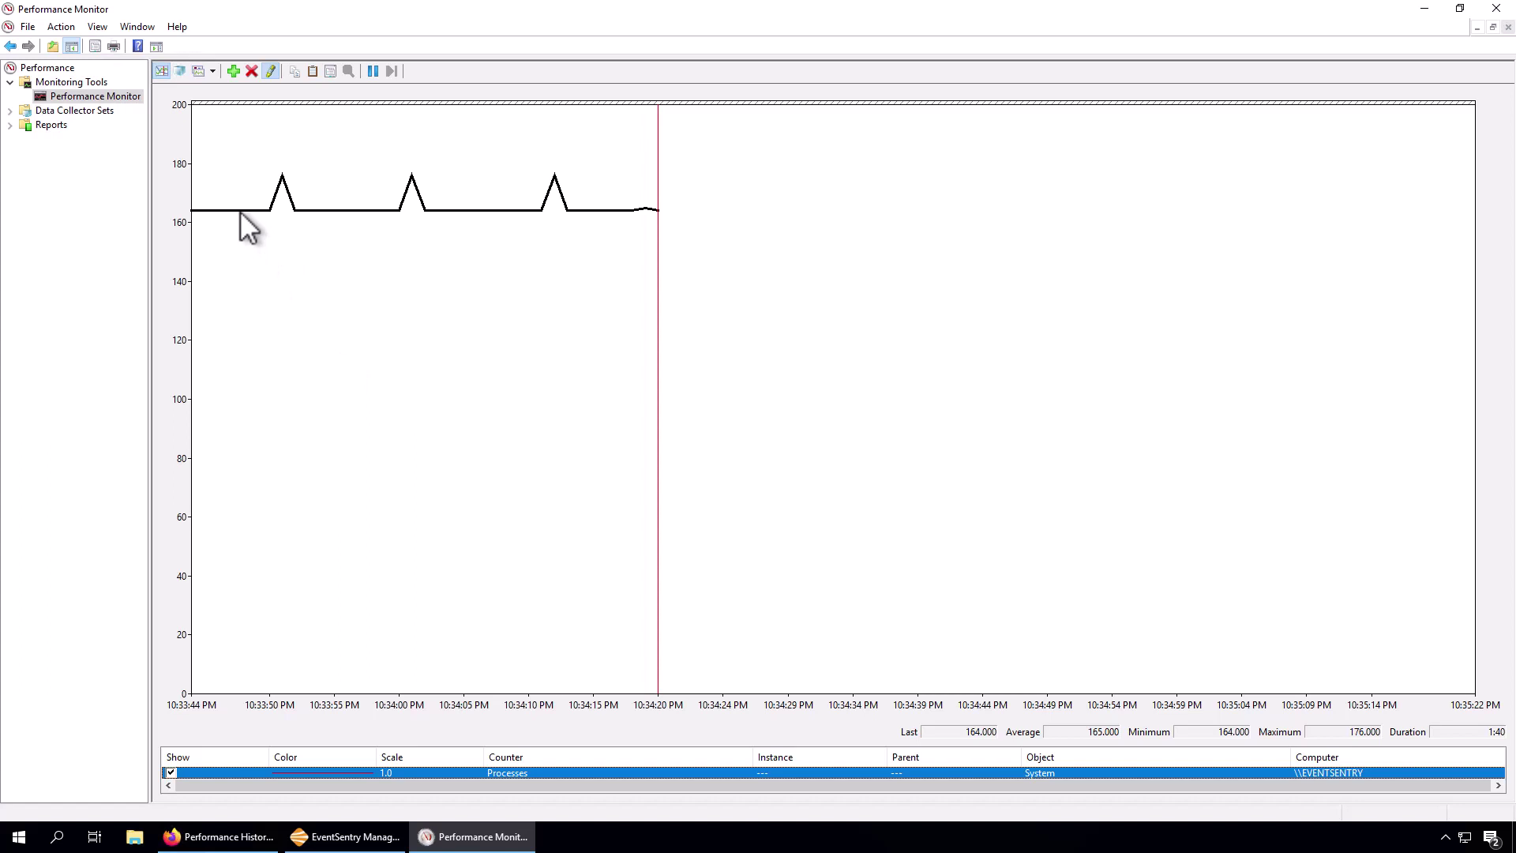
mouse_move(240, 211)
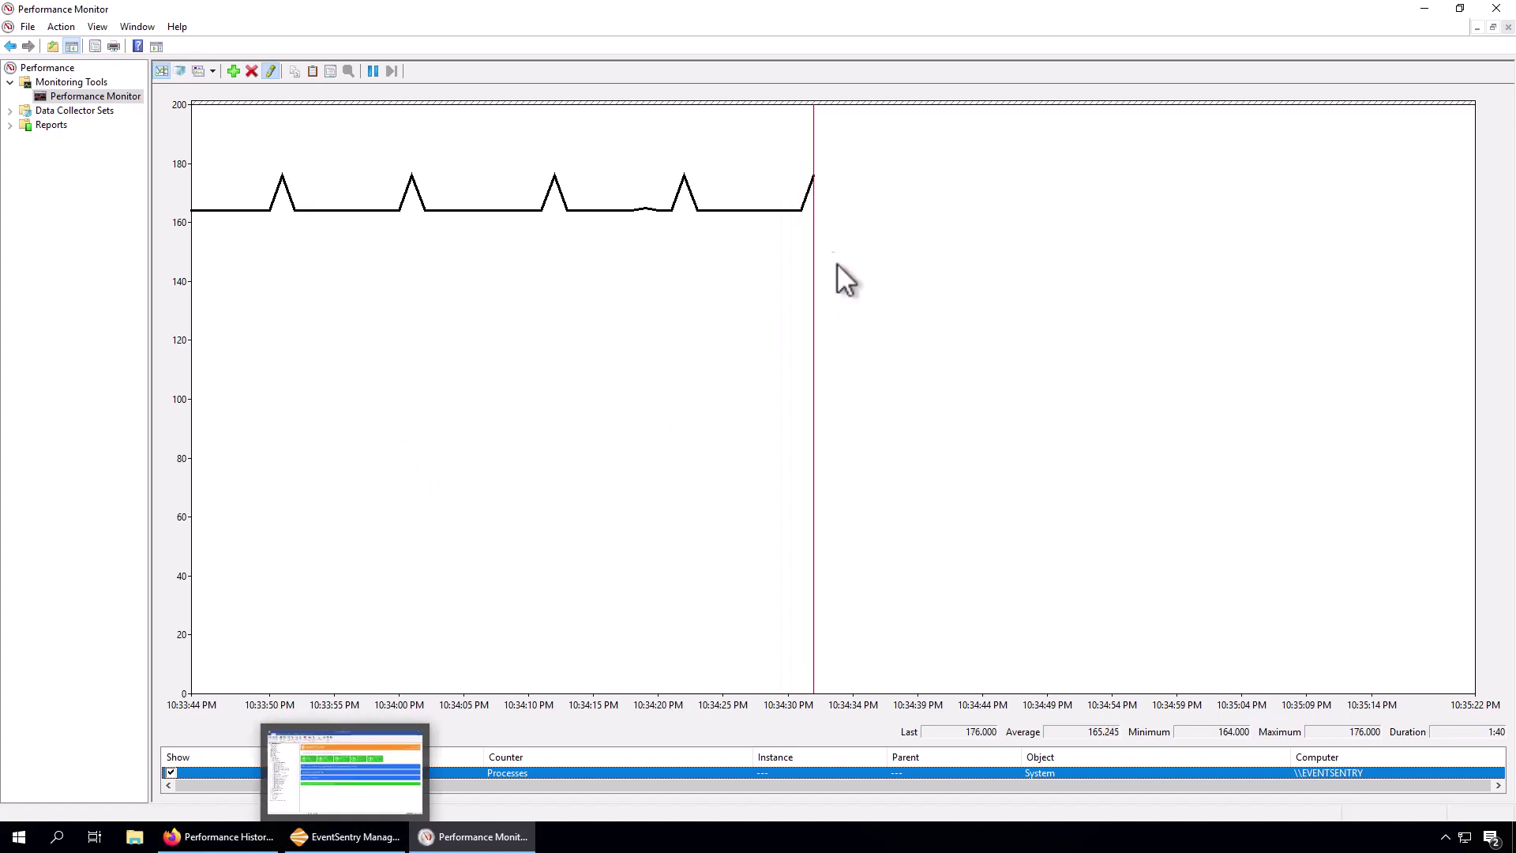
mouse_move(826, 212)
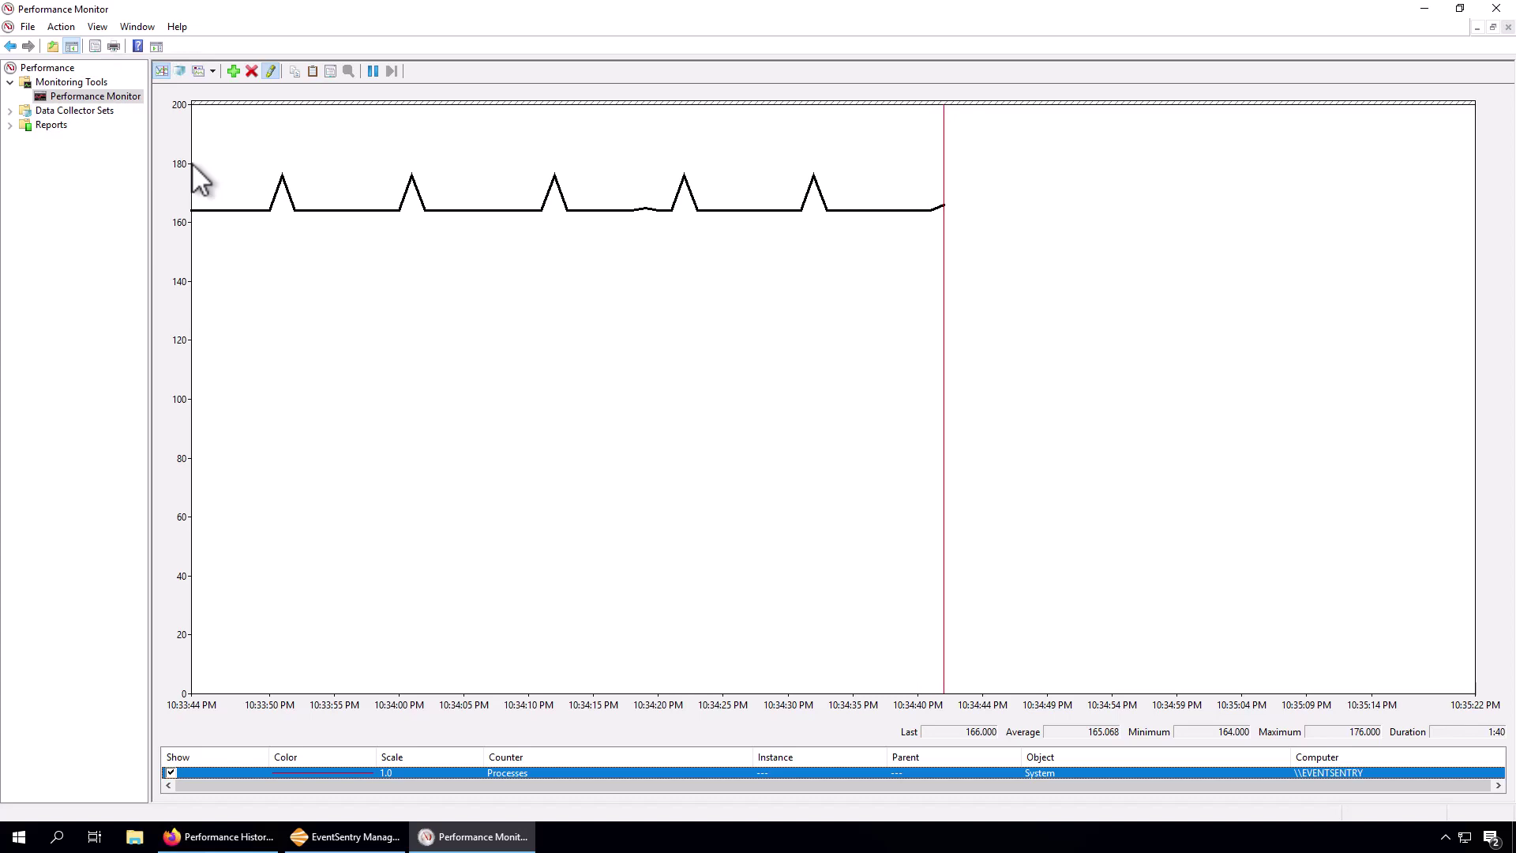
Step: Back in the EventSentry console, create a new System Health package named 'Process Count'
click(371, 839)
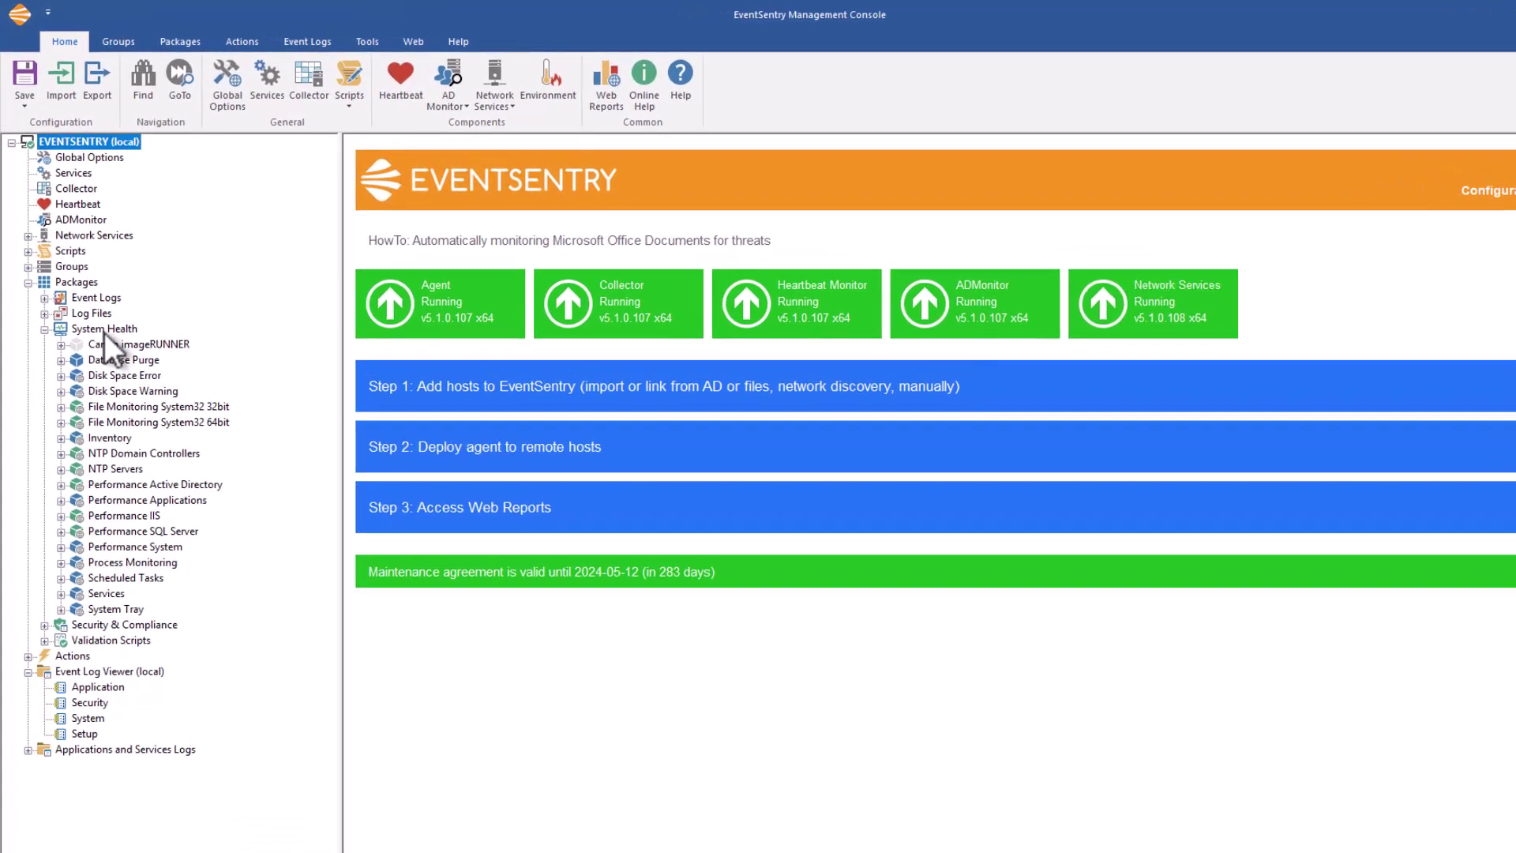
click(95, 300)
click(26, 77)
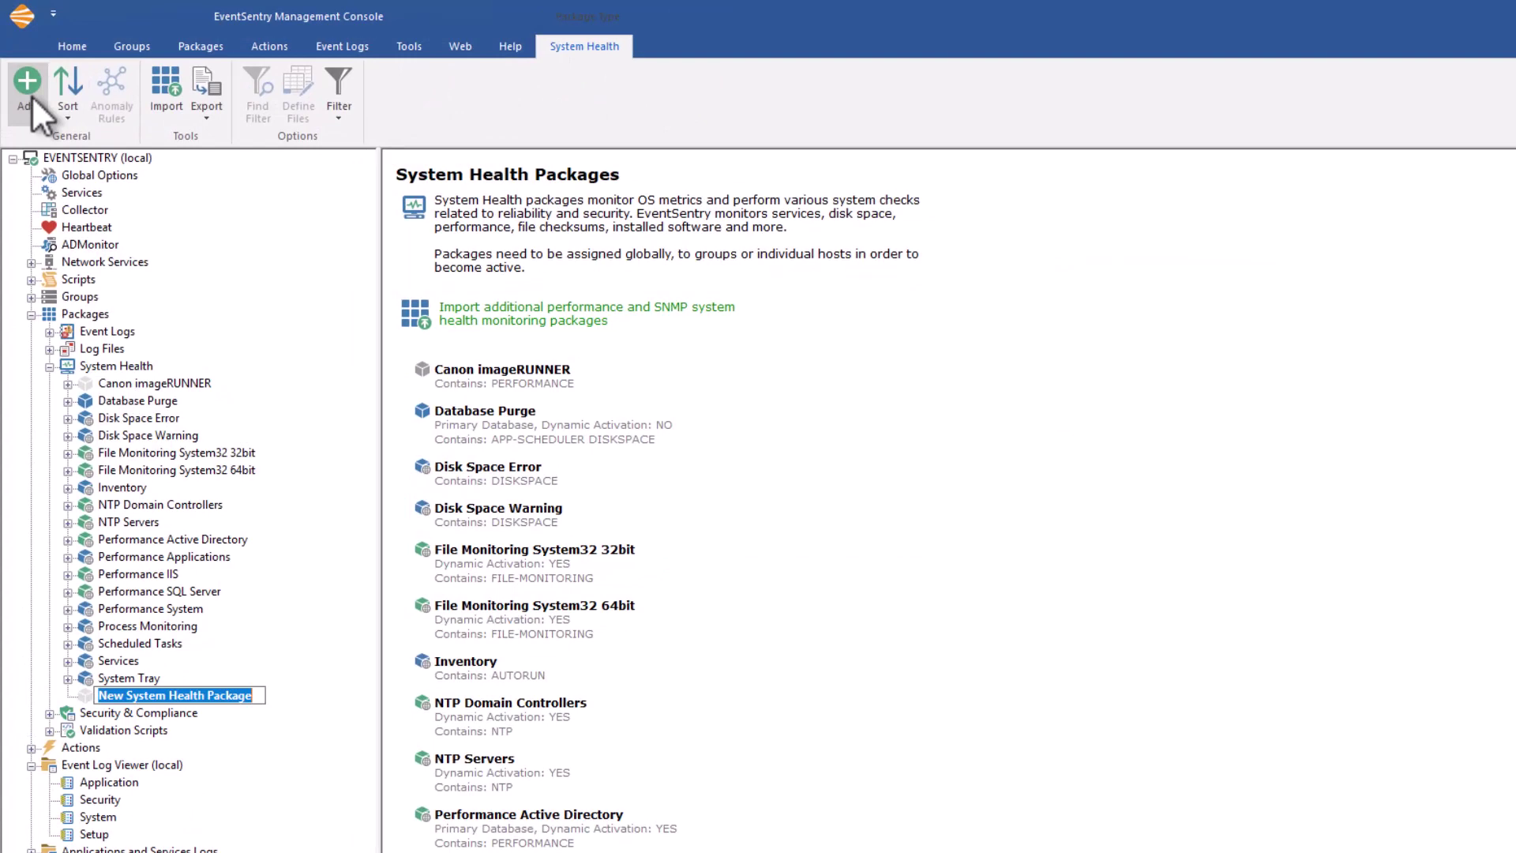
text(Process Co)
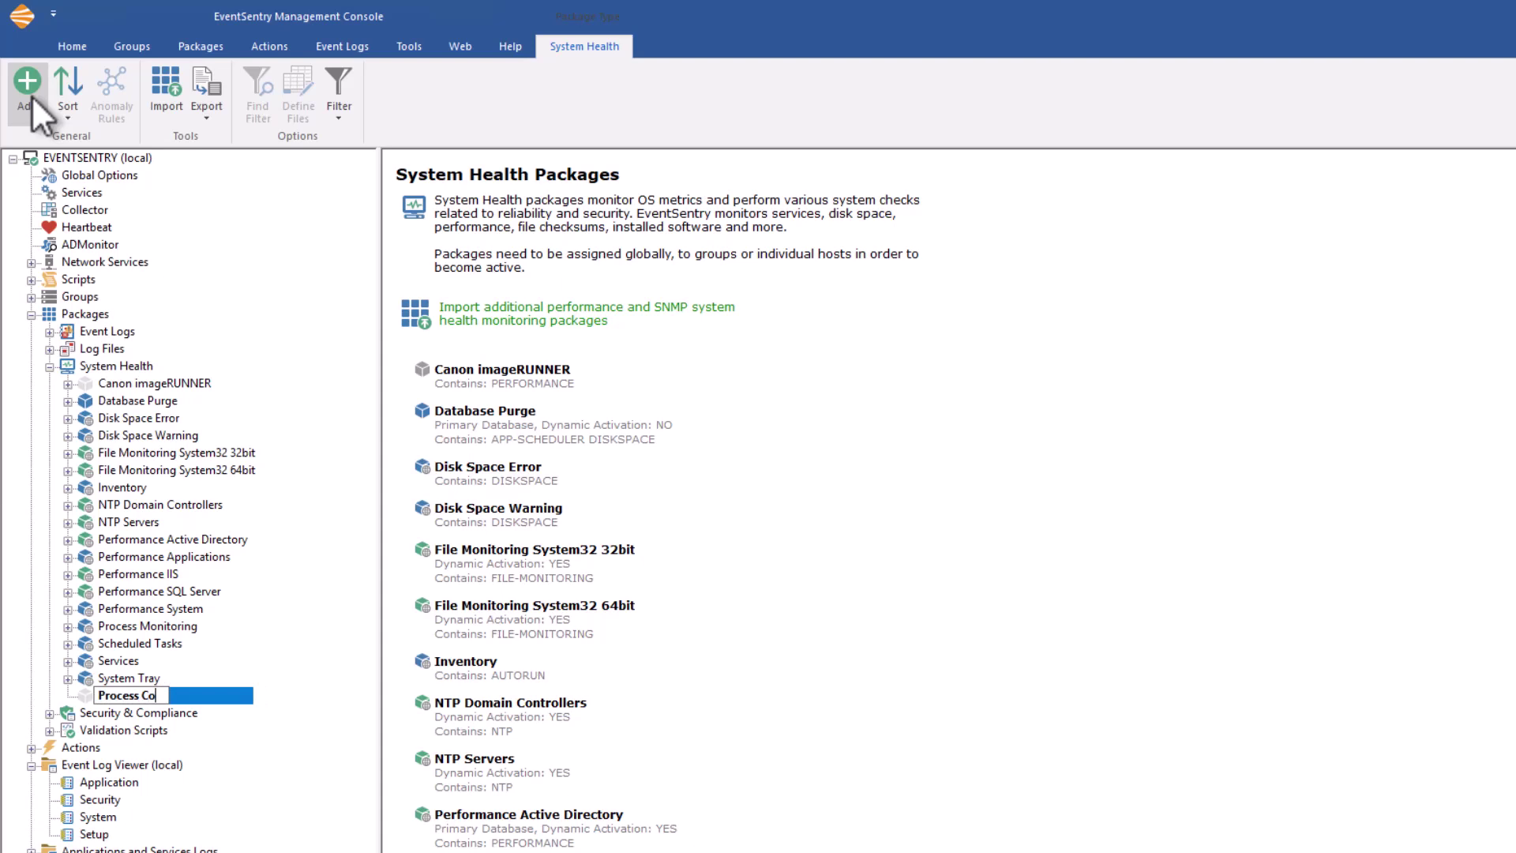
text(unt)
key(Return)
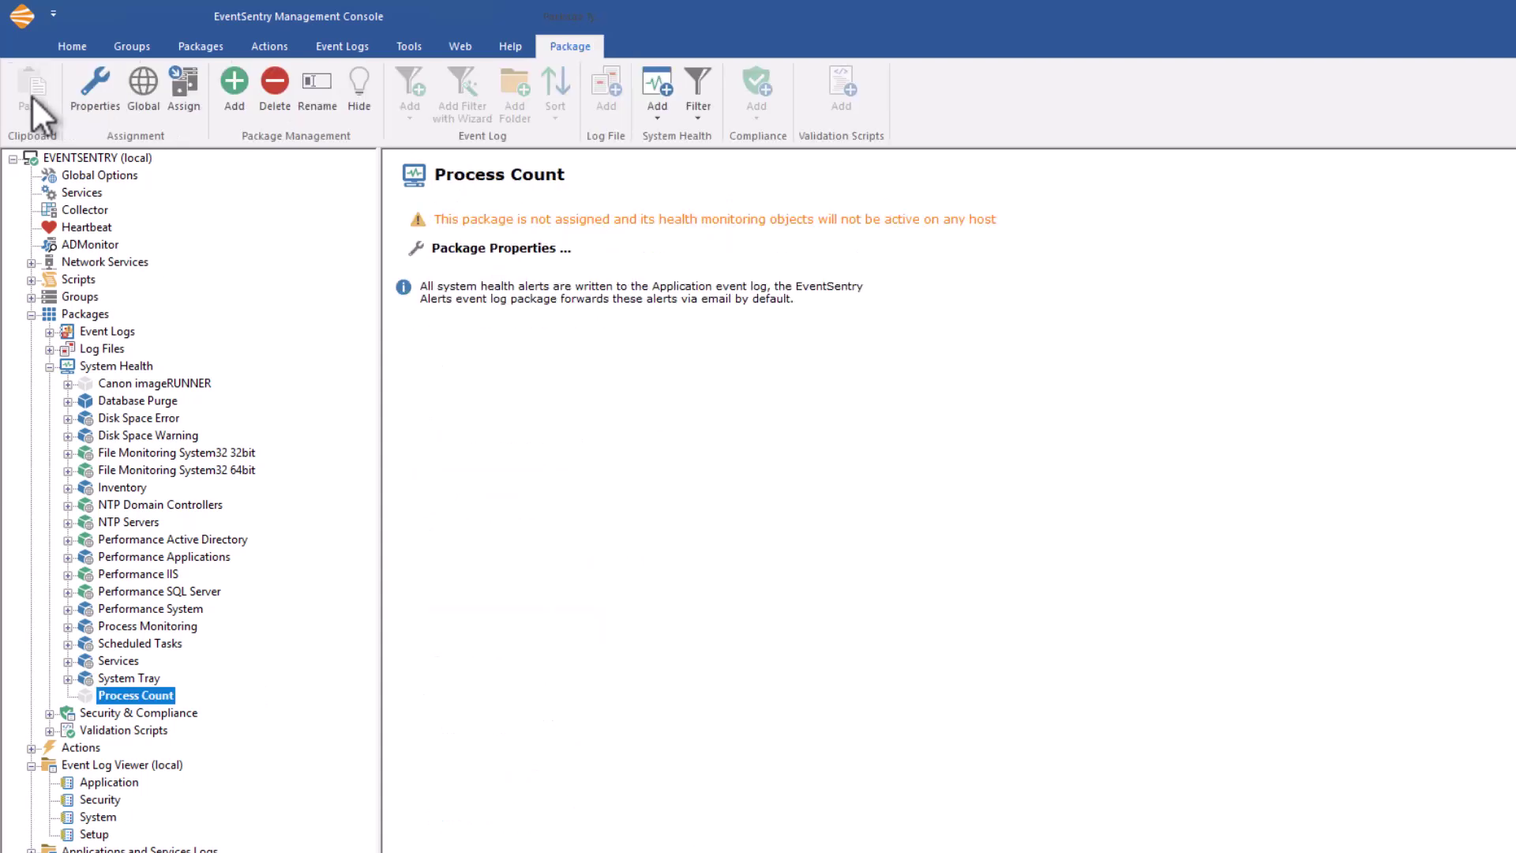
Step: Assign the Process Count package to the EVENTSENTRY server in the Servers group
click(195, 92)
click(783, 329)
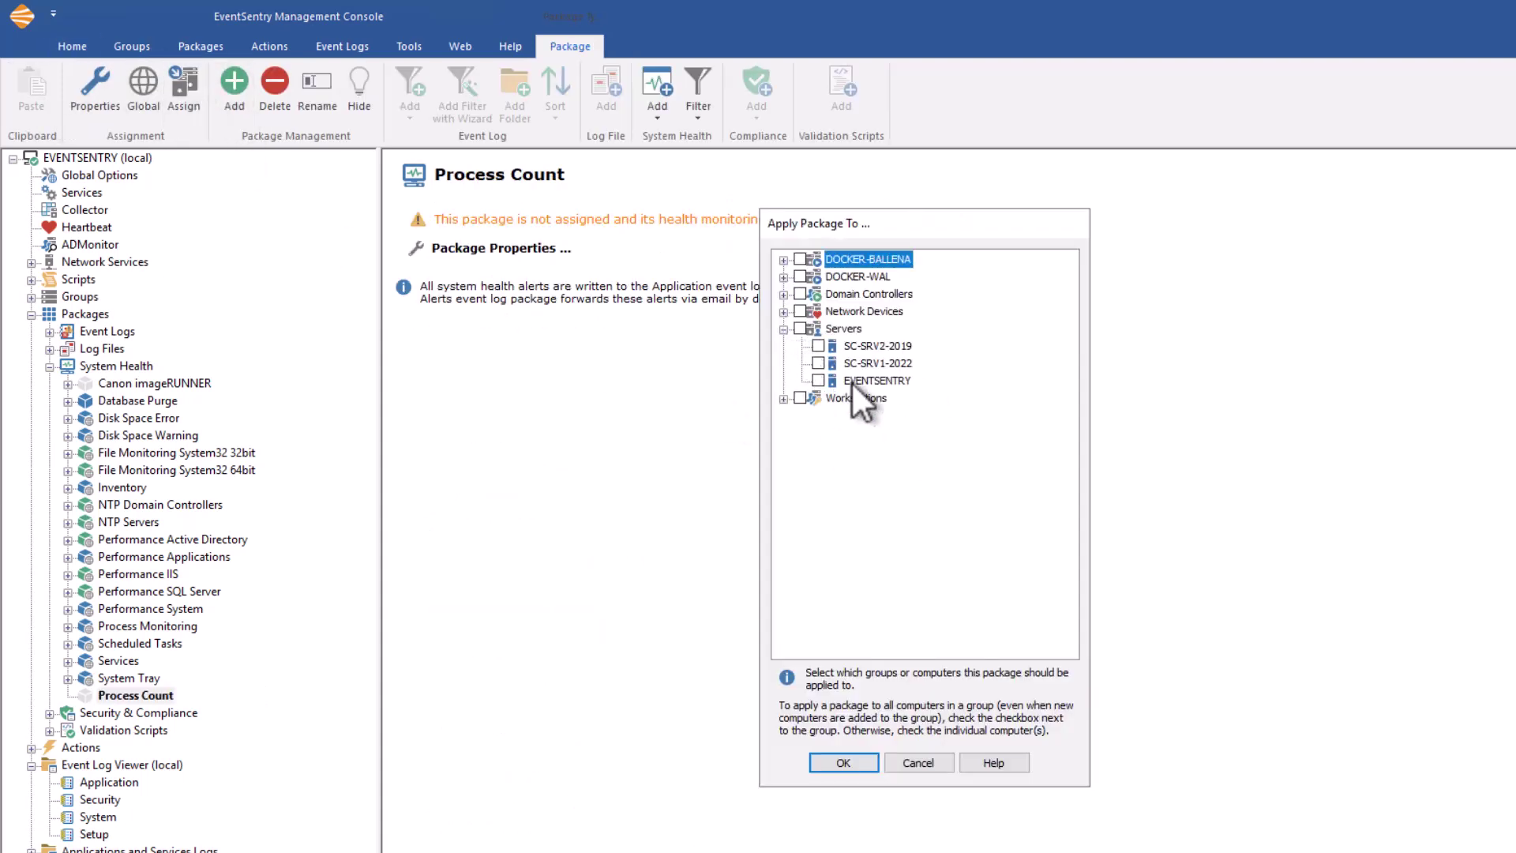
click(853, 381)
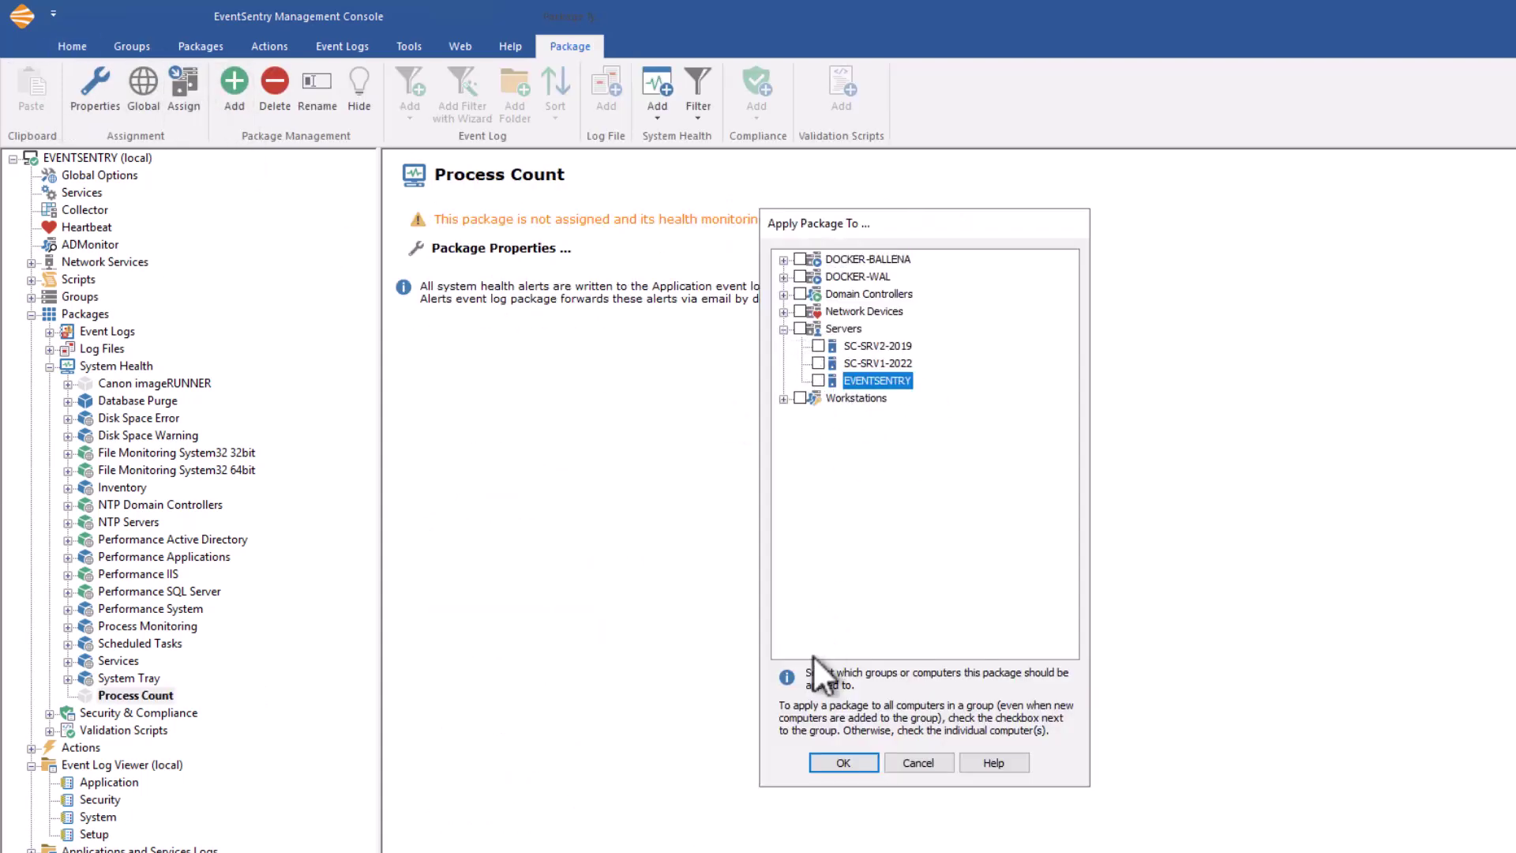
click(837, 763)
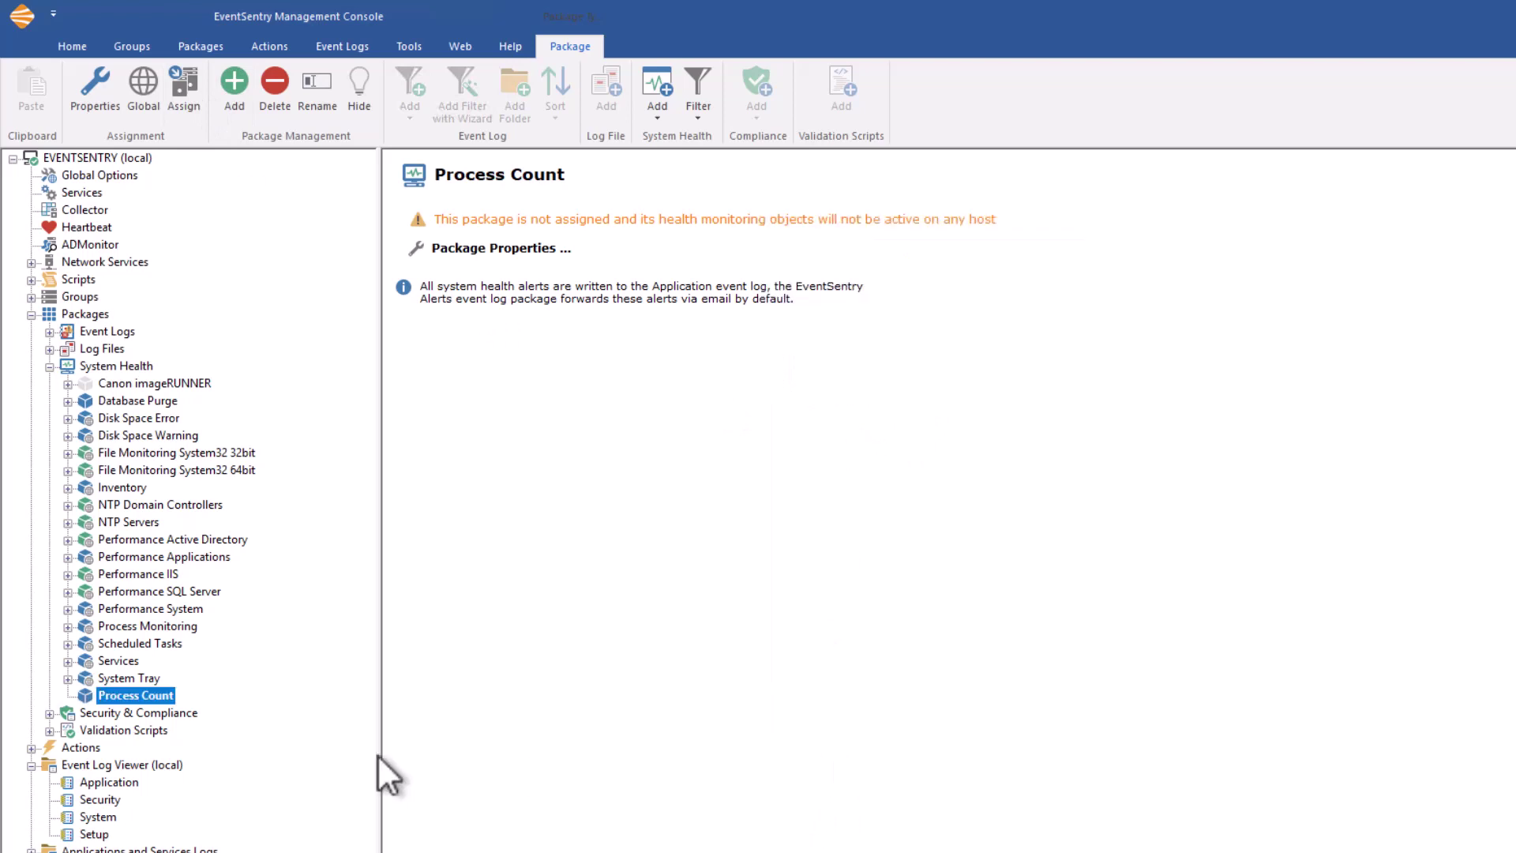
Step: Add a Performance / SNMP object to the Process Count package and open its settings
click(647, 112)
click(722, 267)
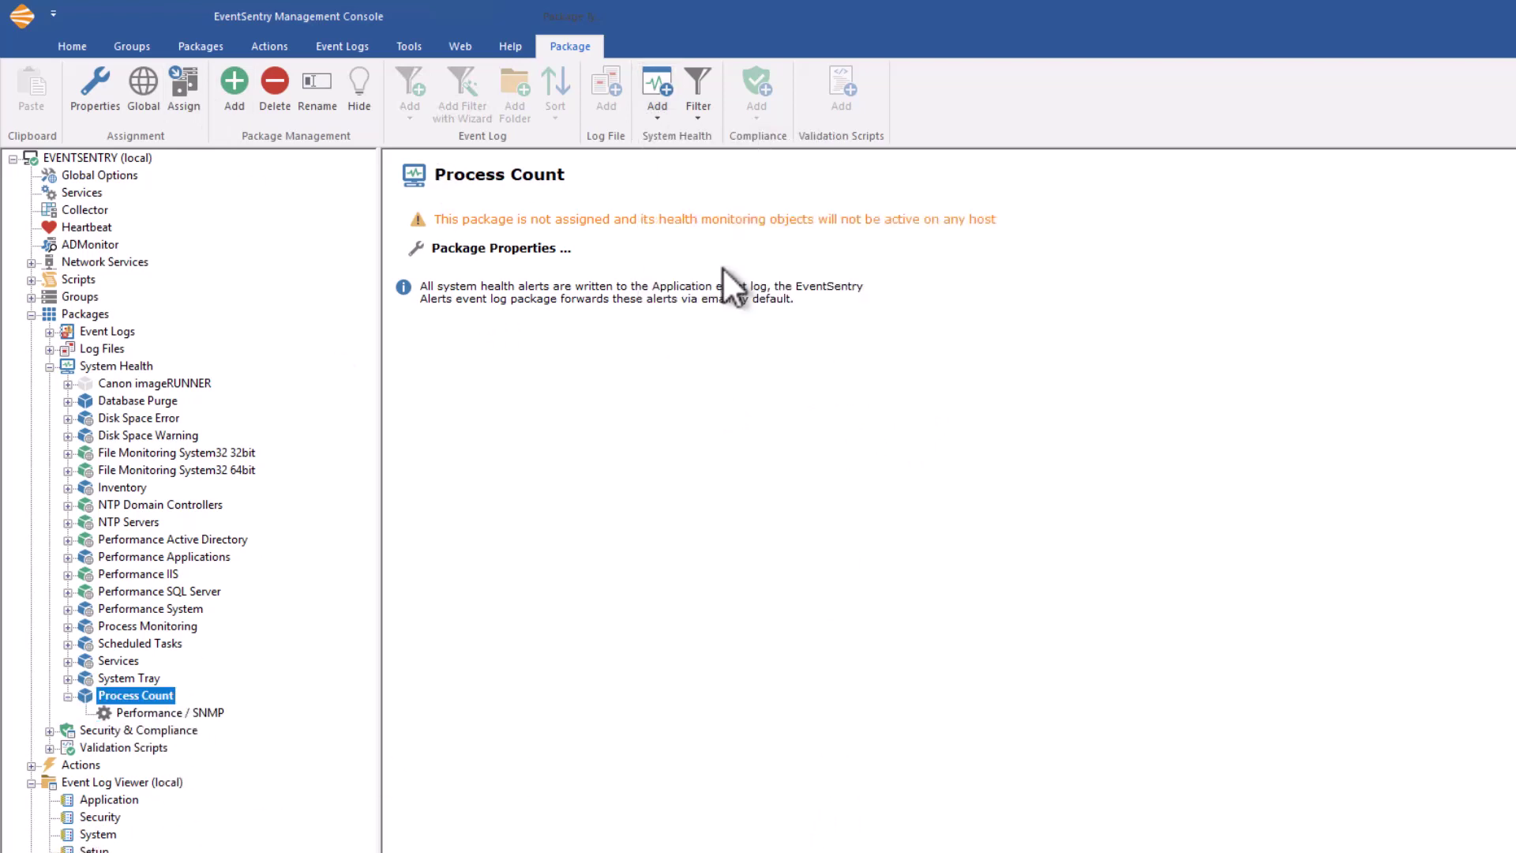
click(197, 714)
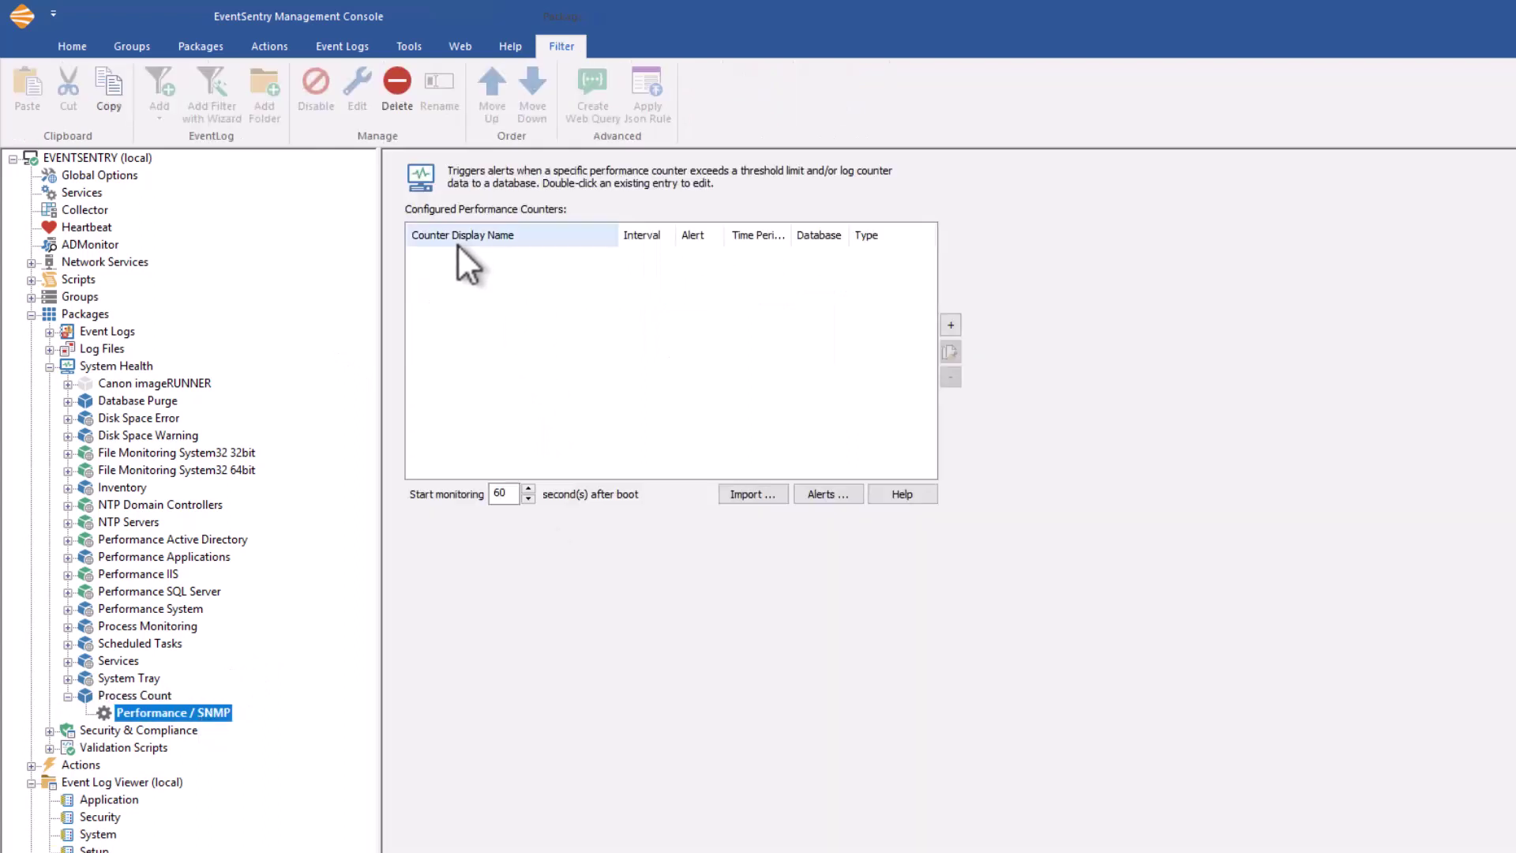
Step: Add a Windows counter for System\Processes named 'System Processes Count'
click(950, 325)
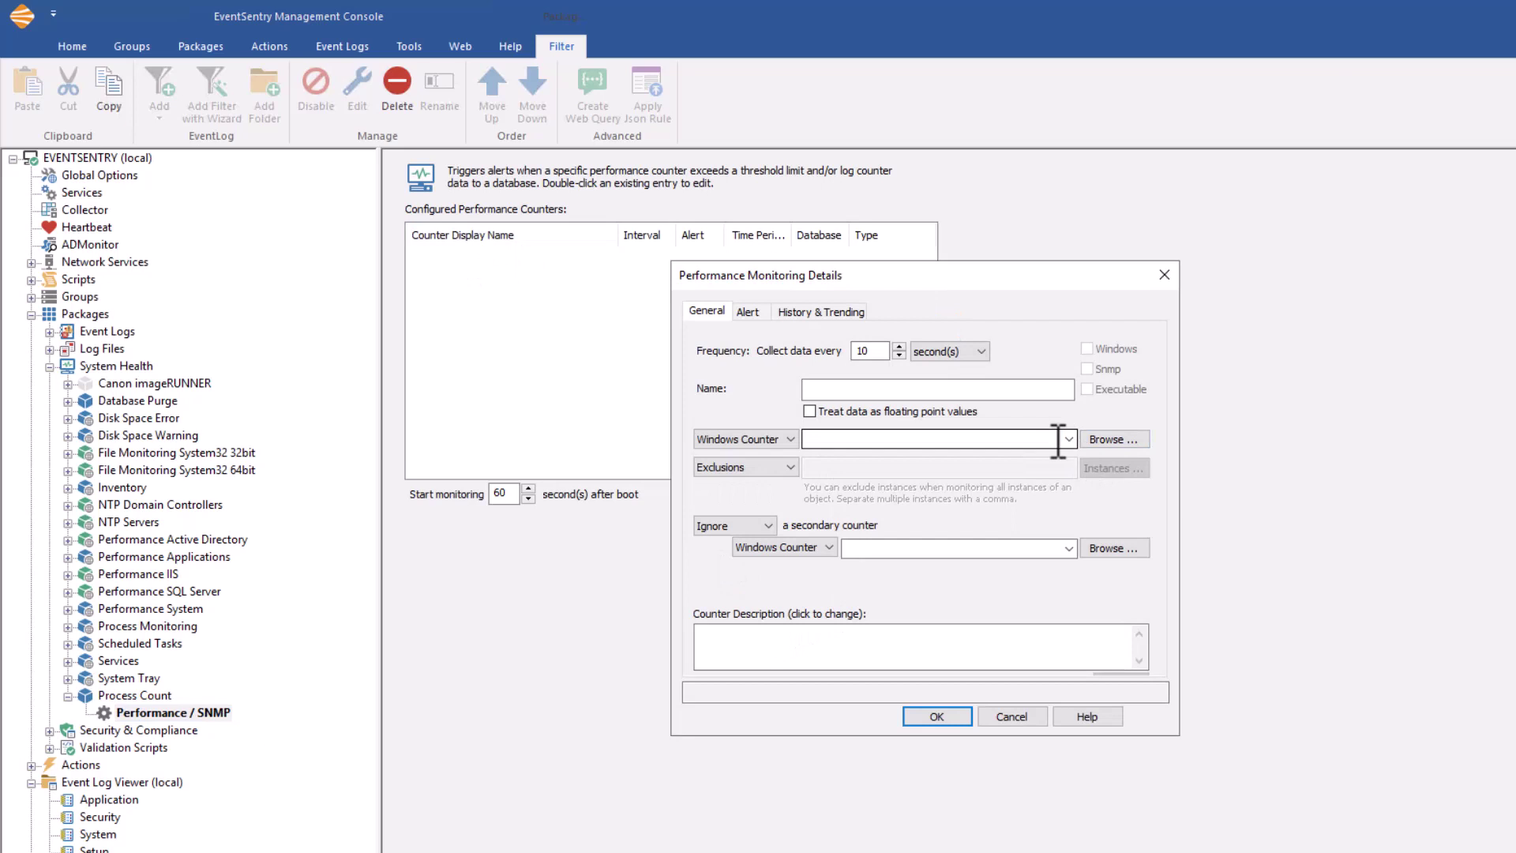
click(1091, 439)
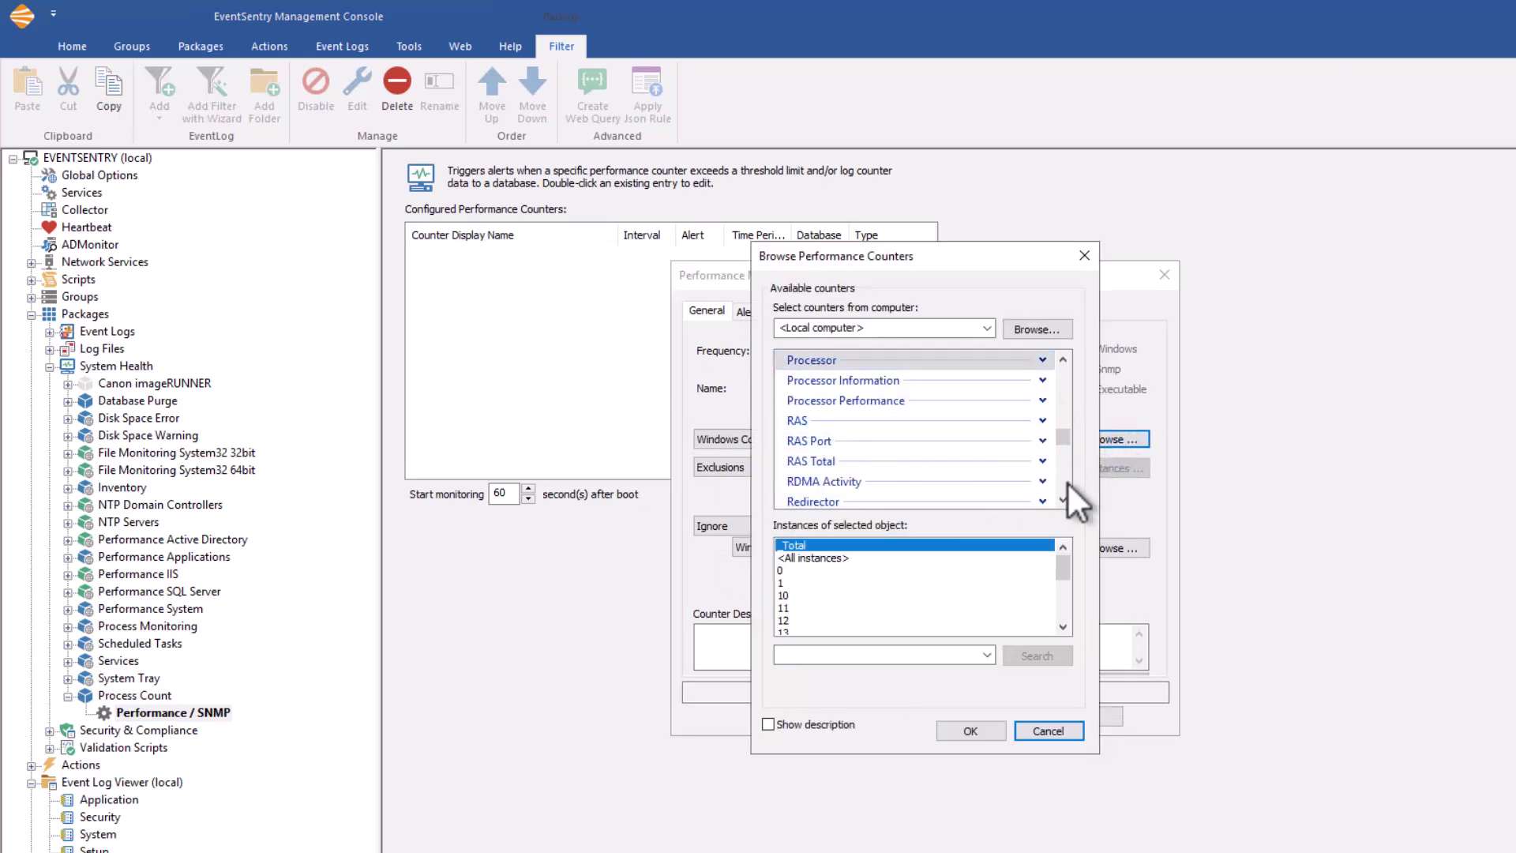
scroll(1064, 500, down, 3)
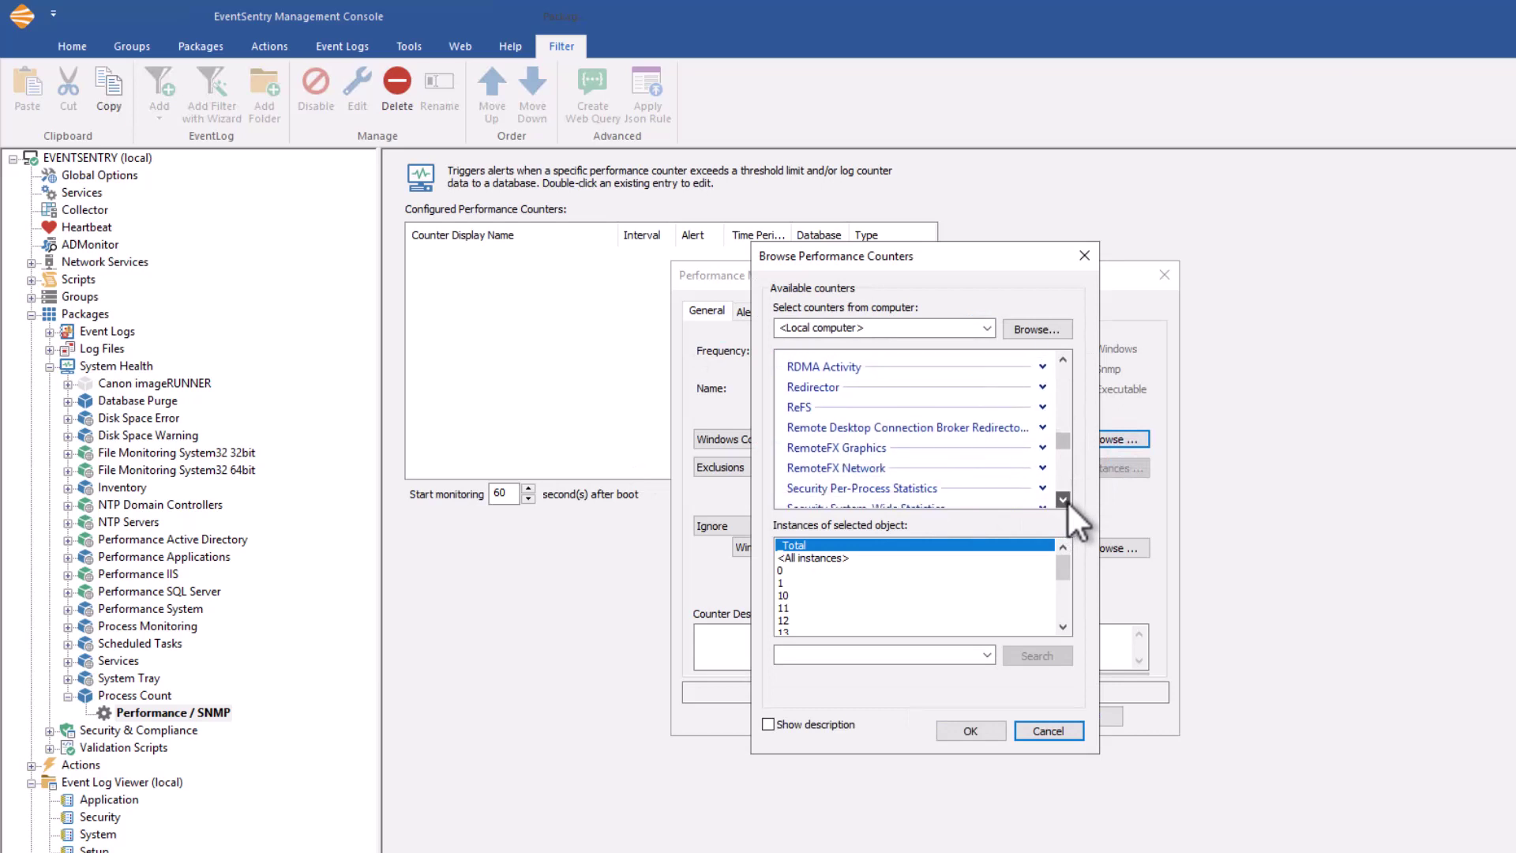
click(1063, 499)
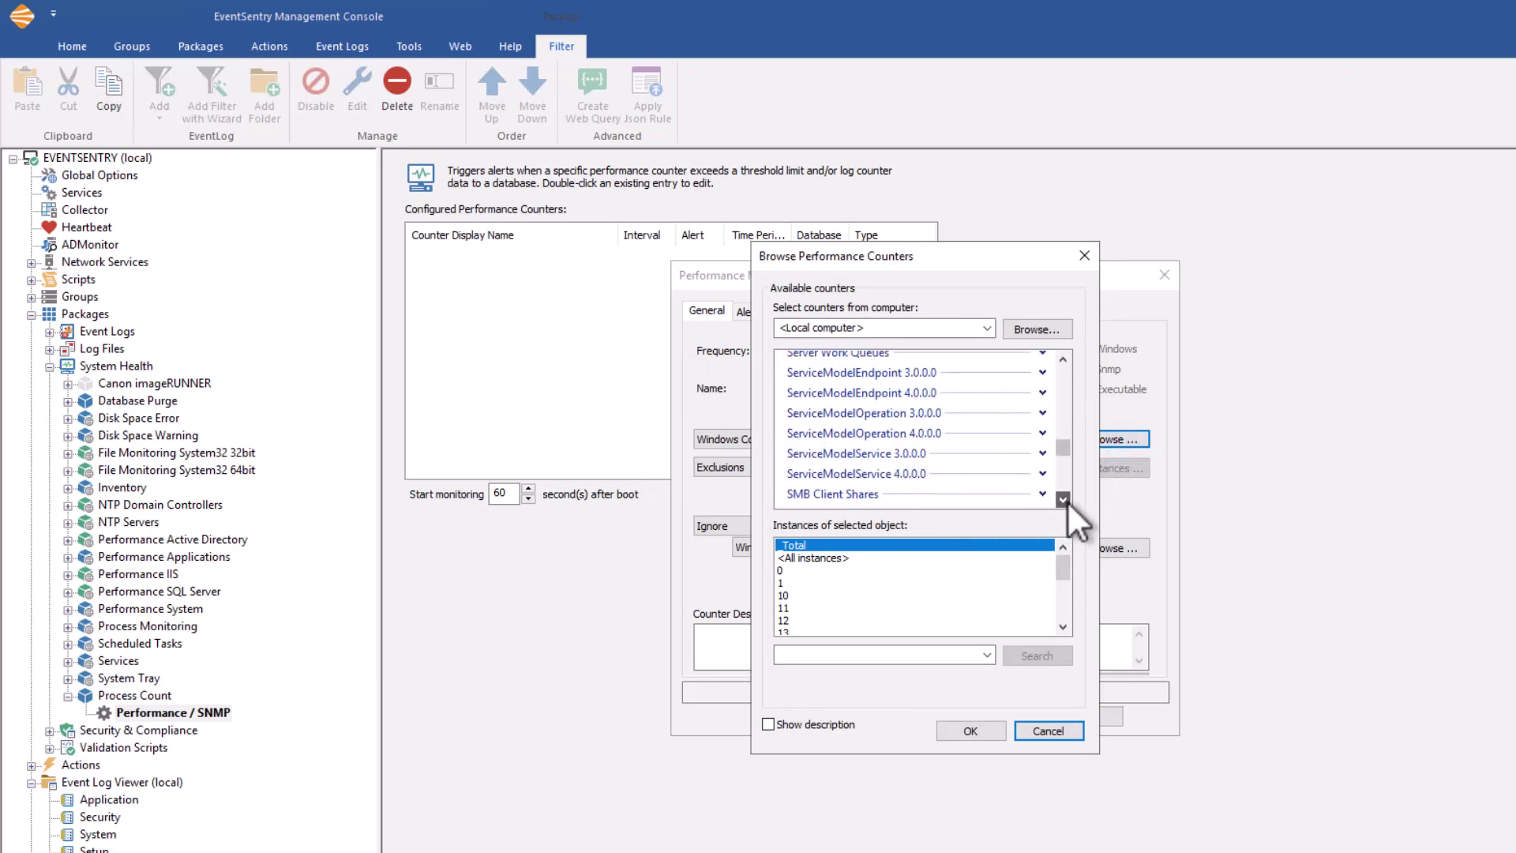
drag(1067, 501, 1060, 482)
click(844, 362)
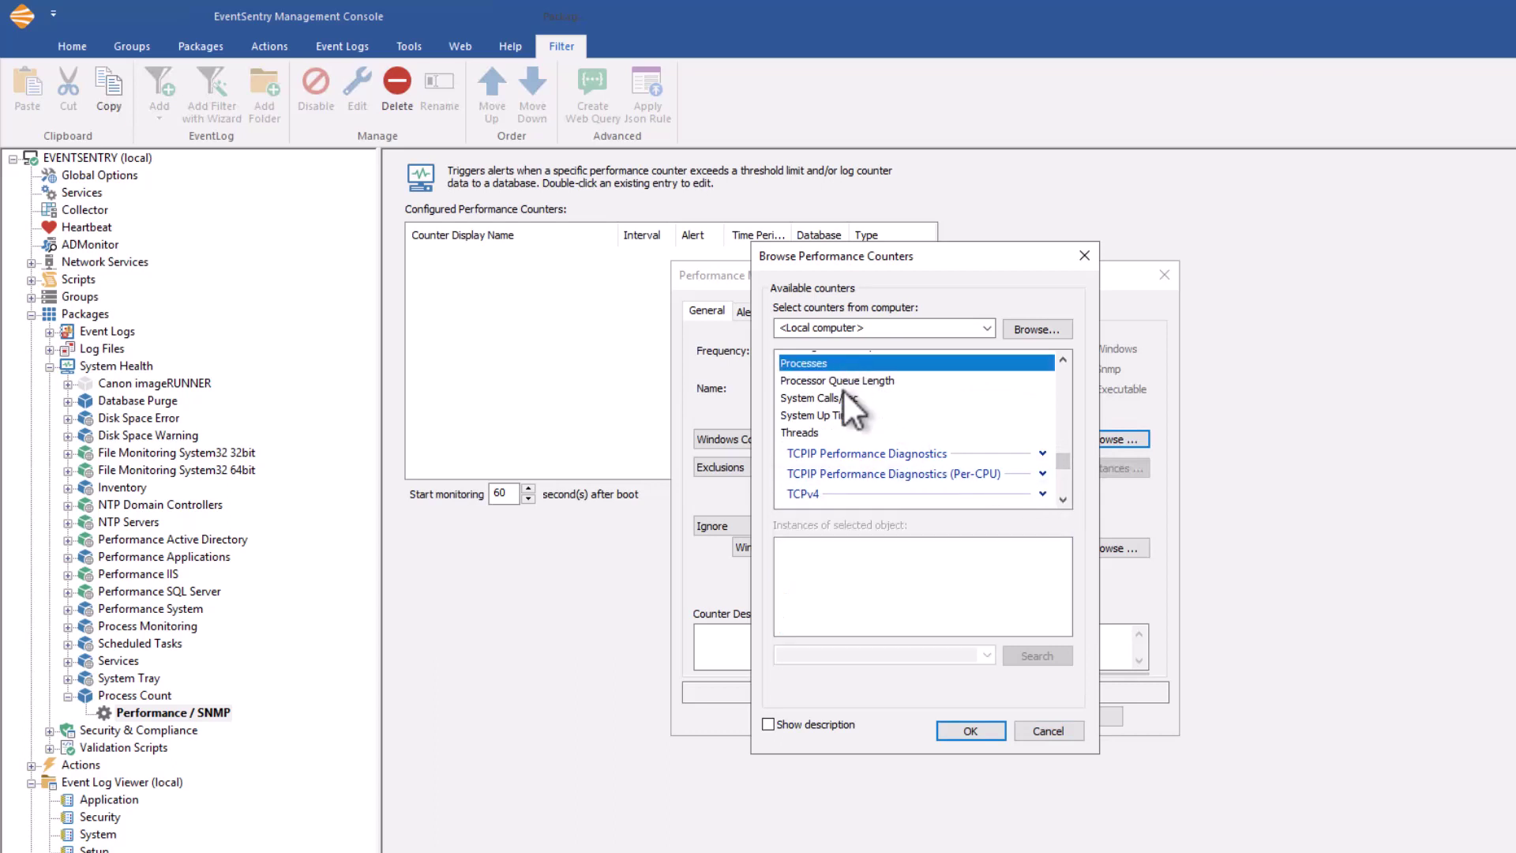
click(972, 730)
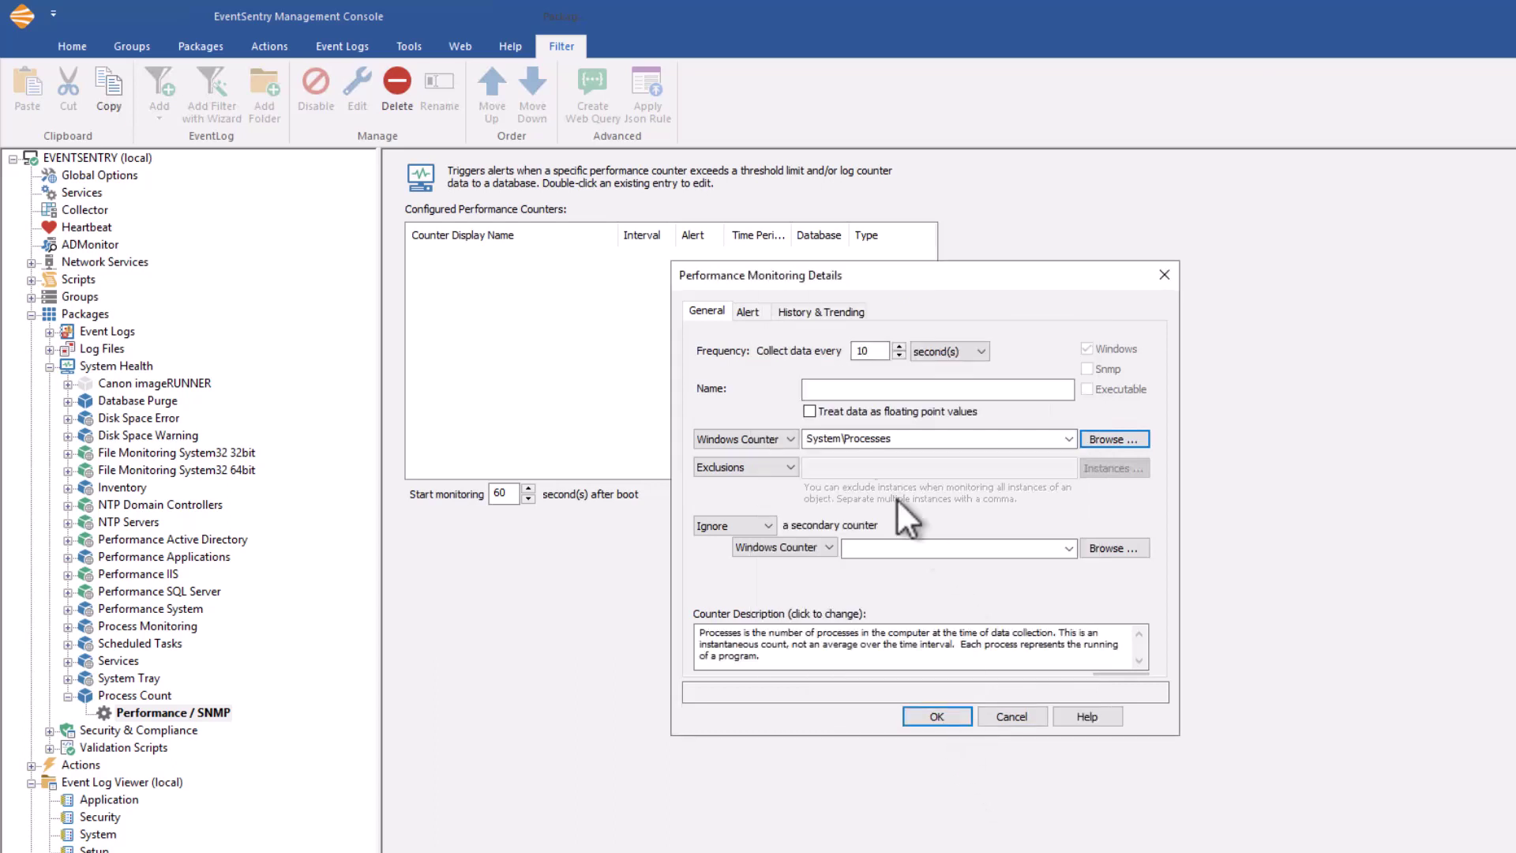
click(849, 385)
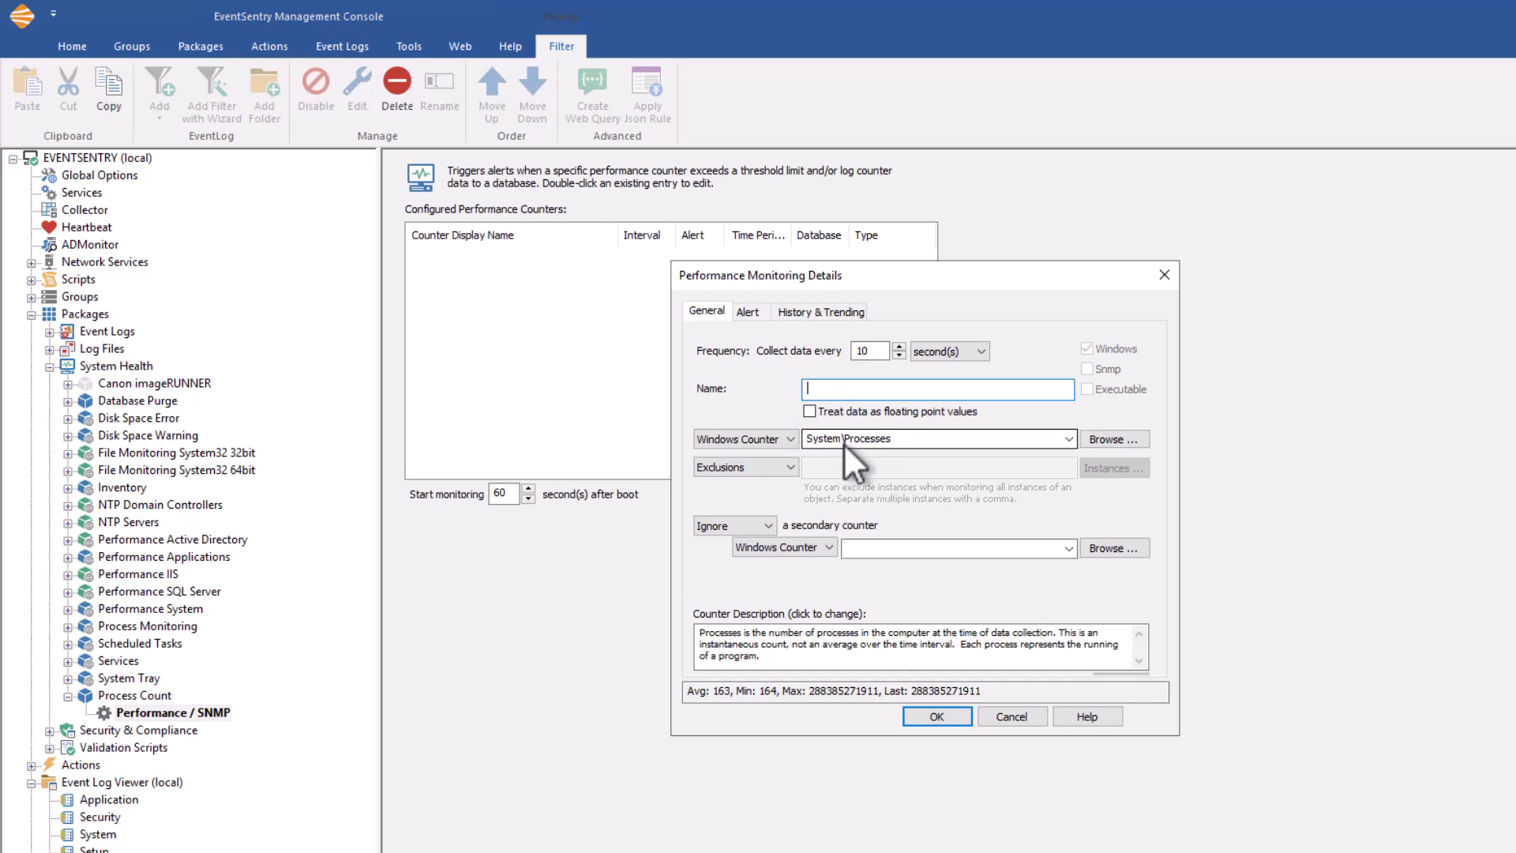
click(789, 439)
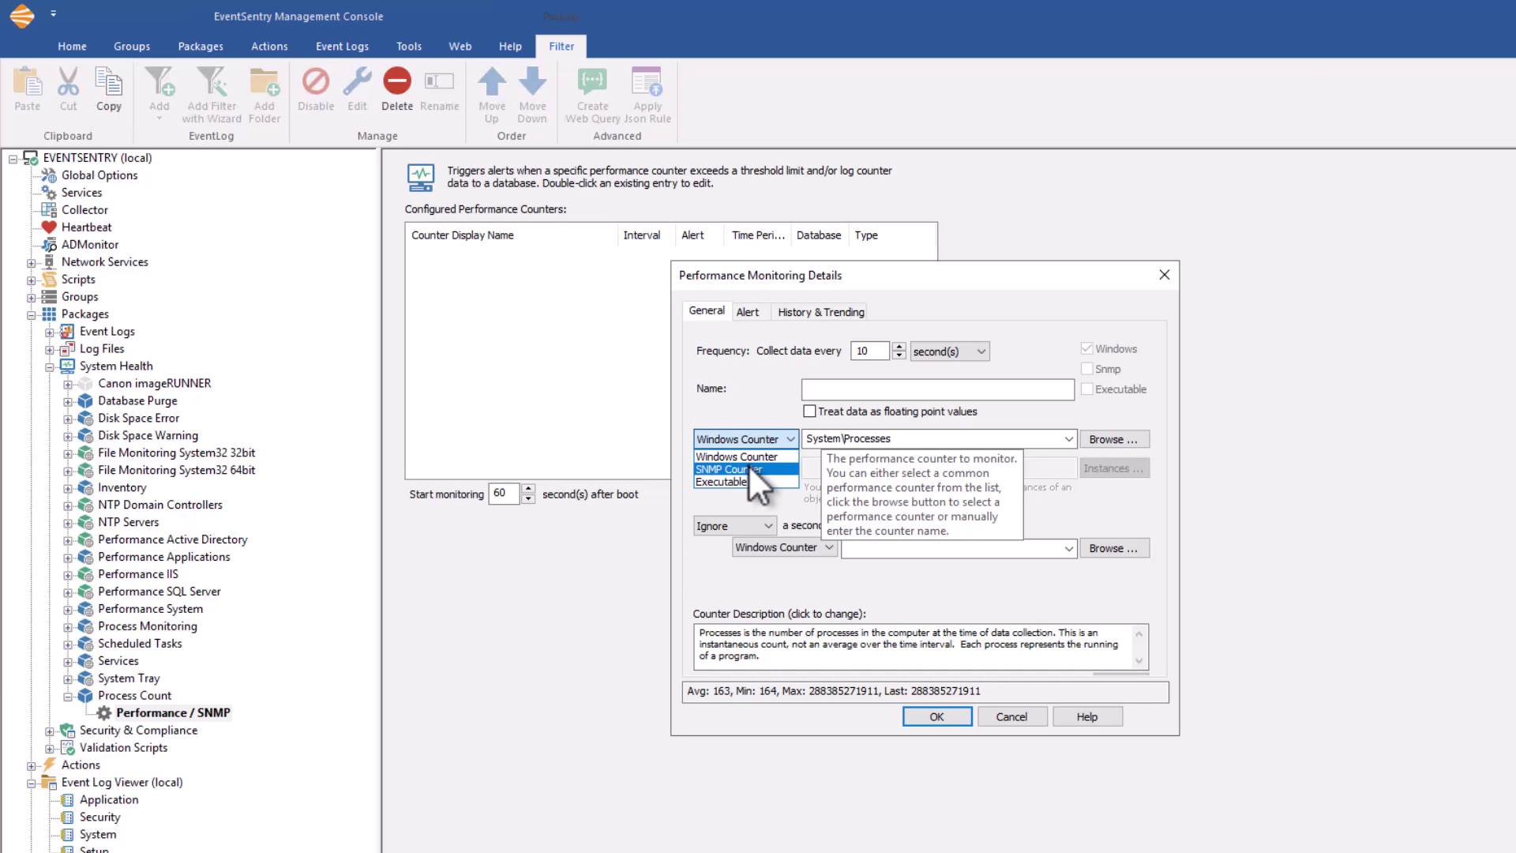
key(Escape)
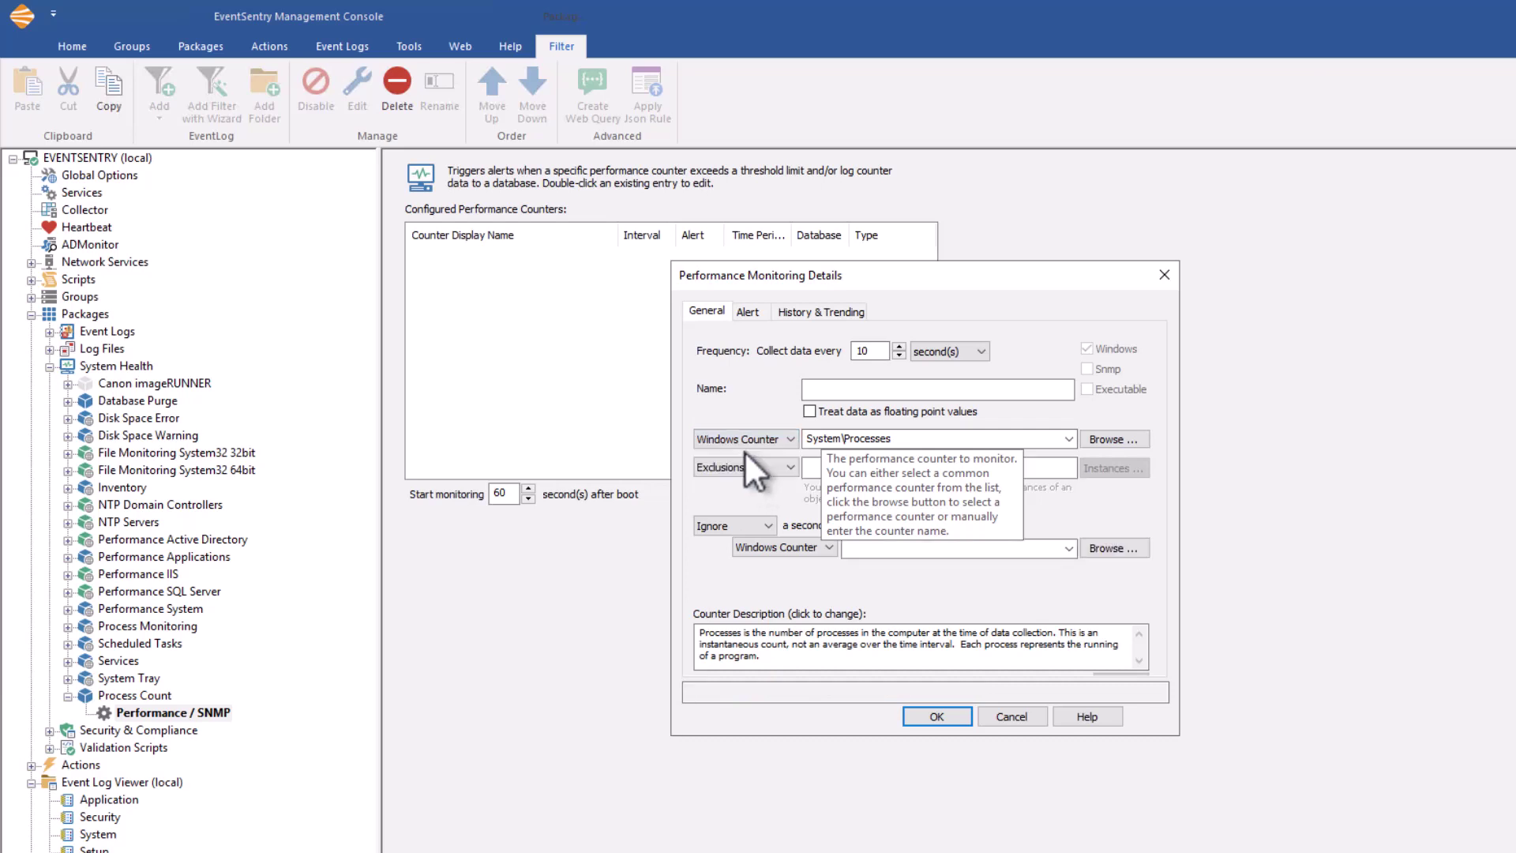
click(864, 384)
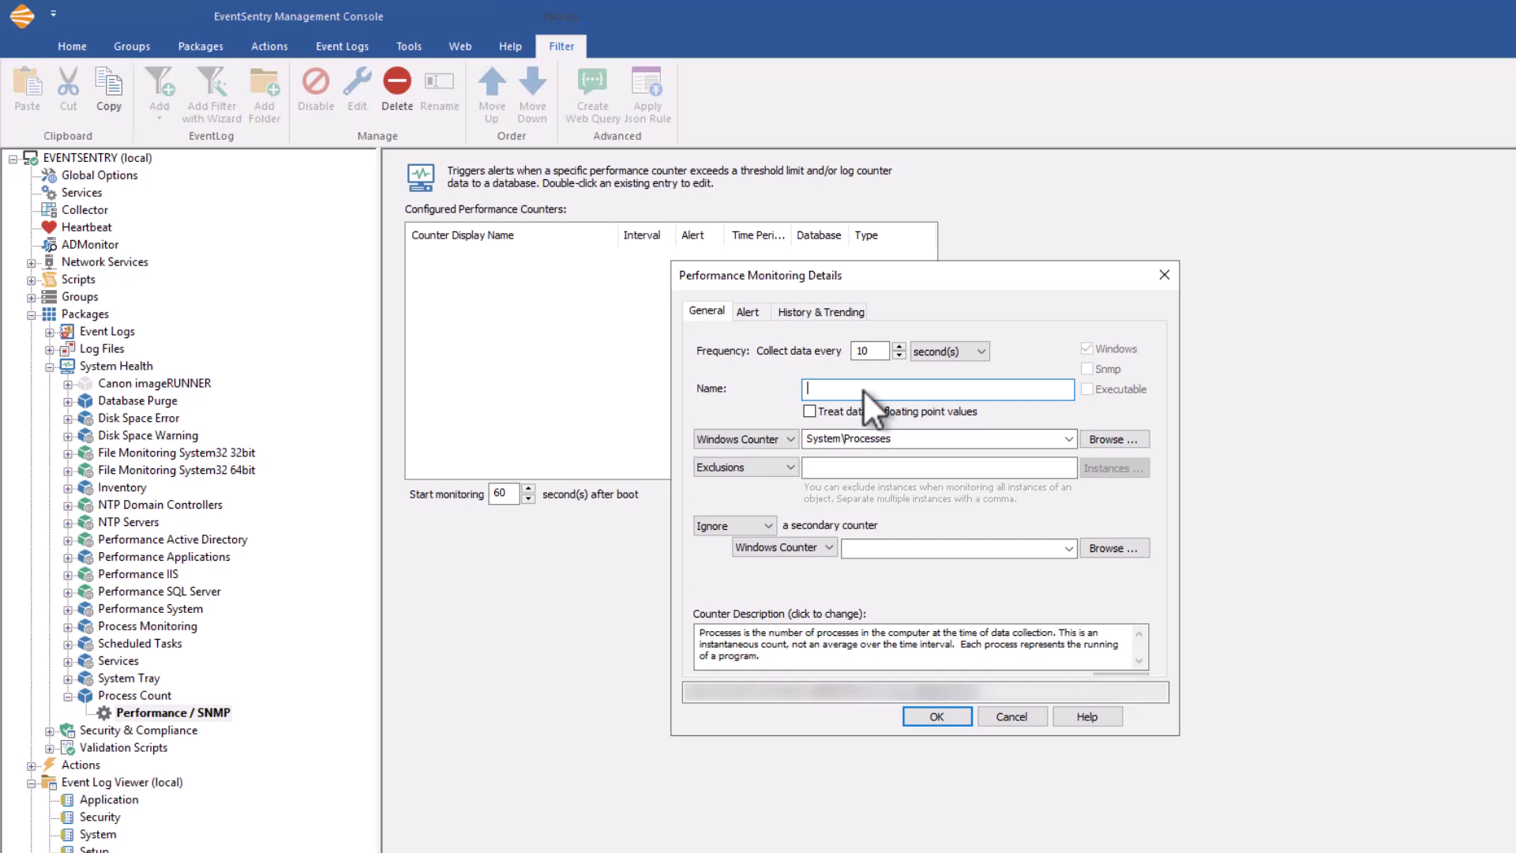
text(System Processes Count)
Step: Sample every 1 second, alert above 180 for 1 minute, record history every 5 minutes to Primary Database, and save
double_click(874, 352)
click(749, 312)
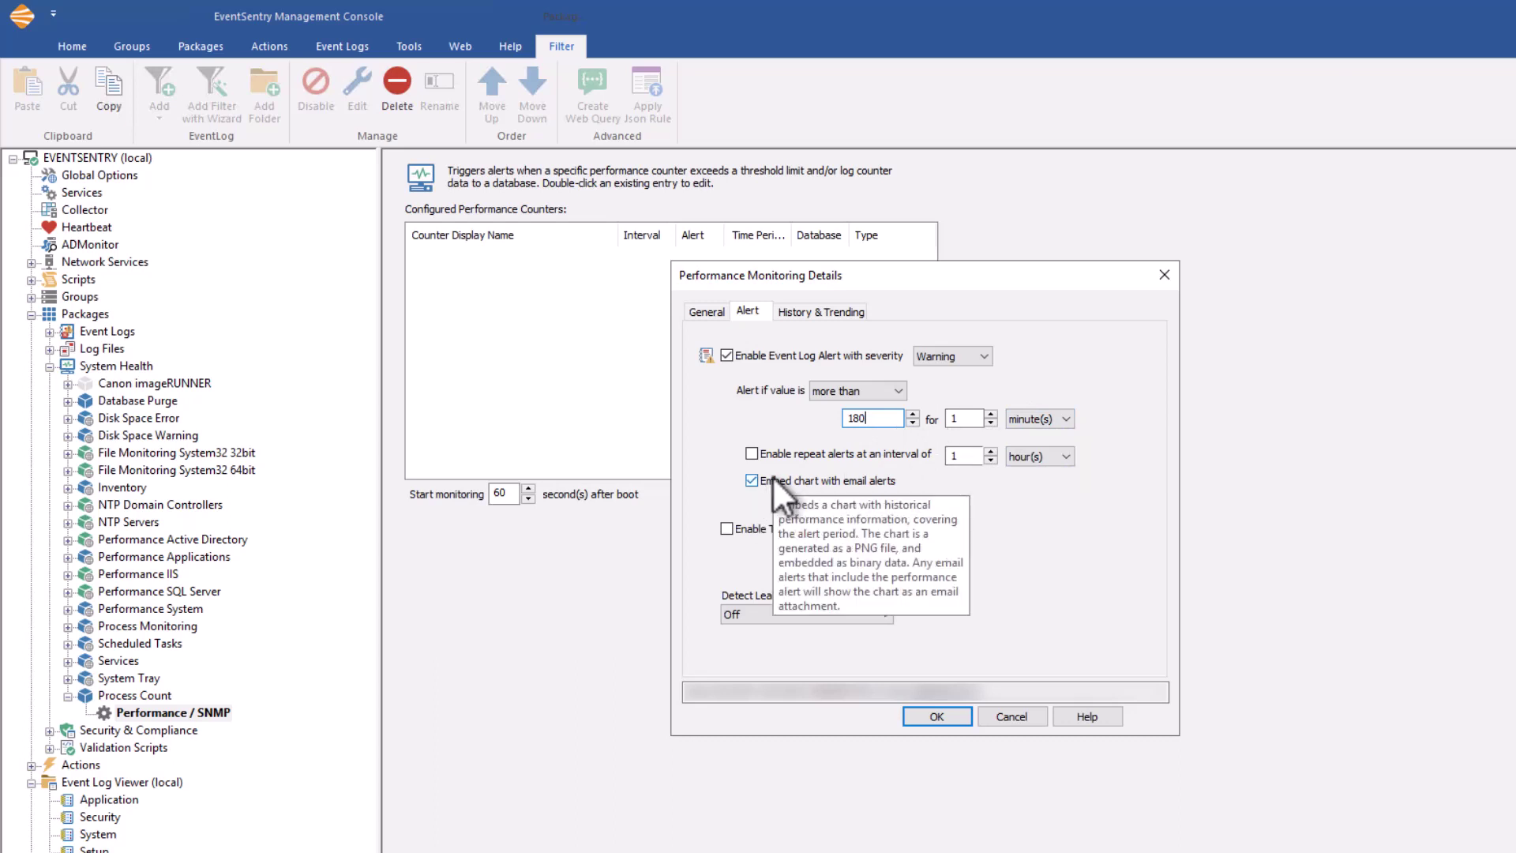
click(811, 312)
click(831, 359)
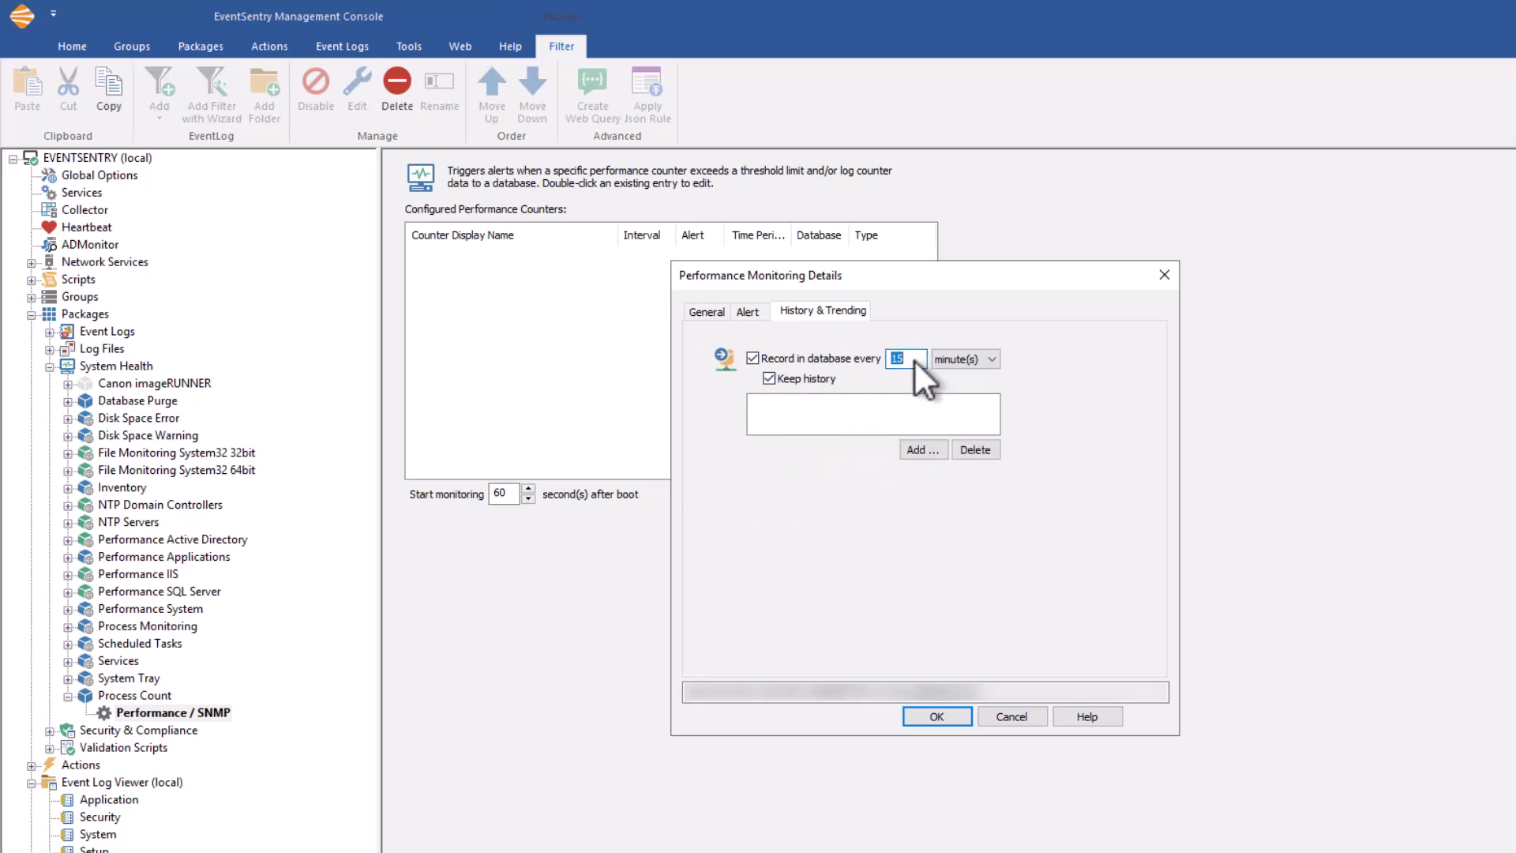
click(913, 449)
click(827, 405)
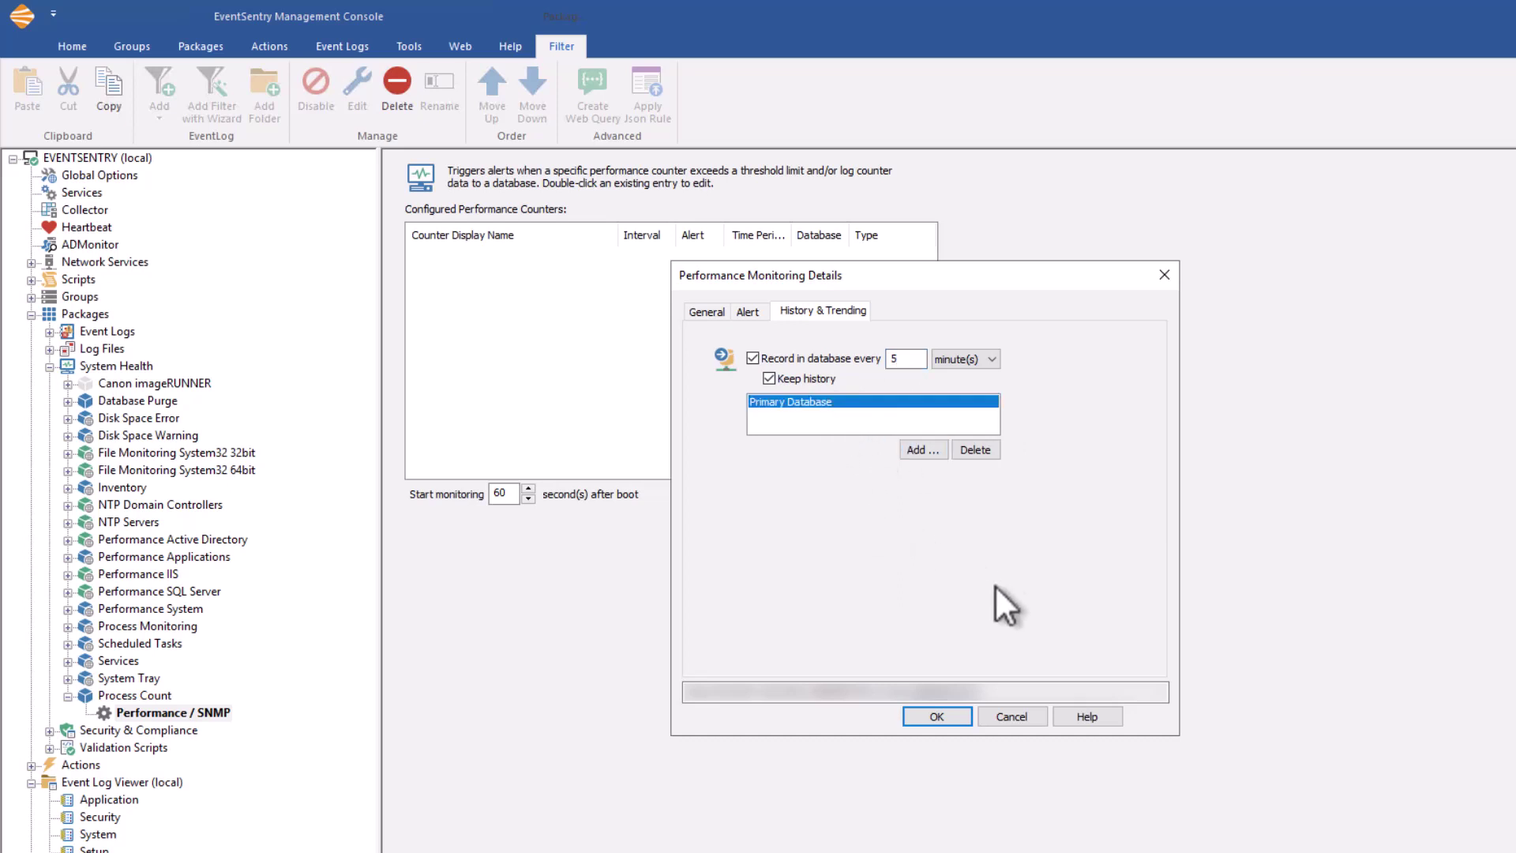
click(716, 308)
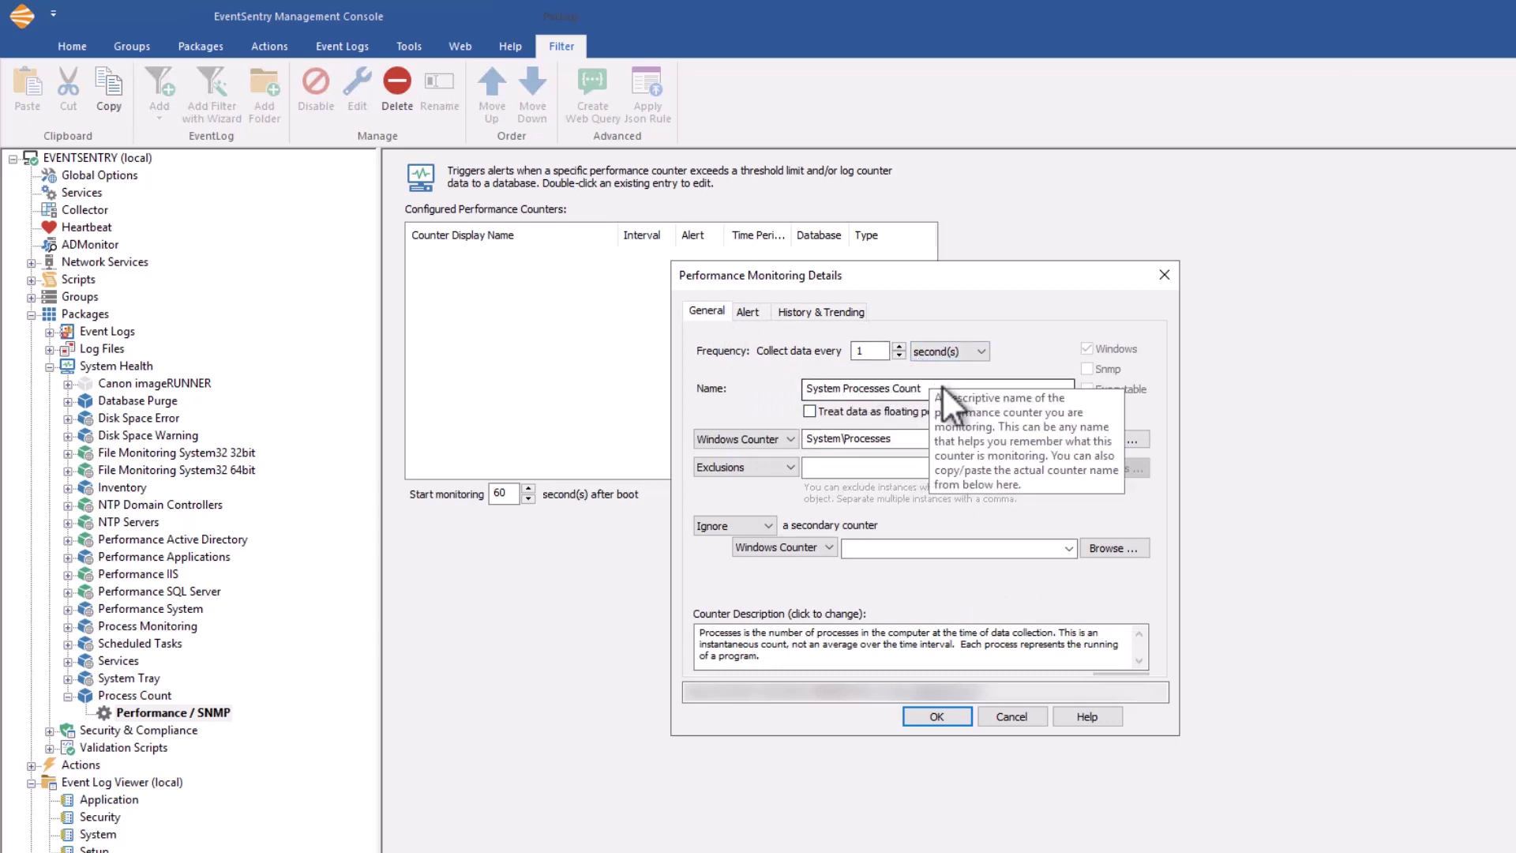
click(754, 312)
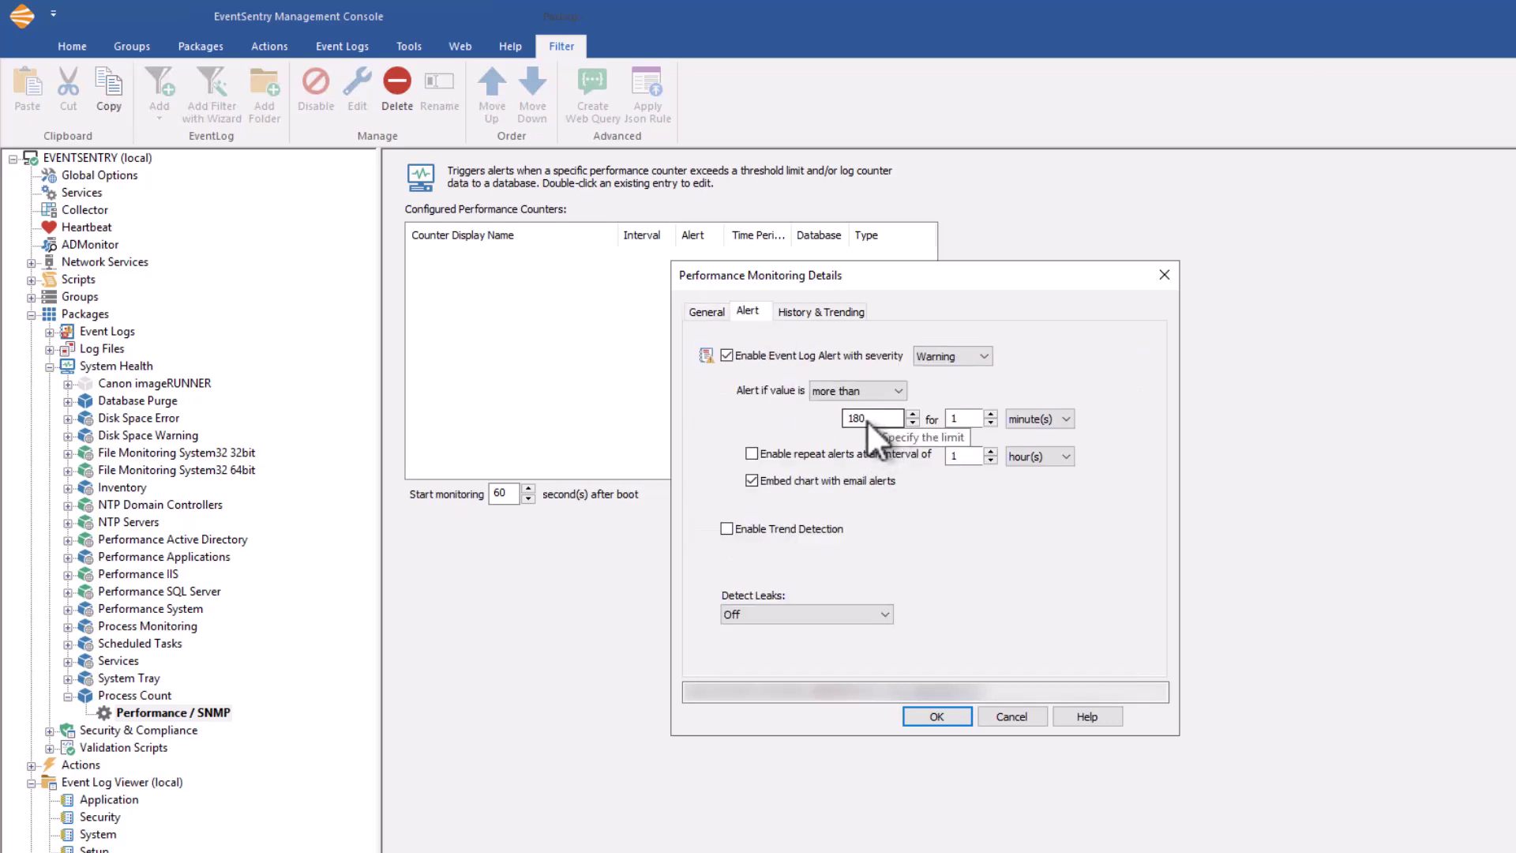
click(949, 417)
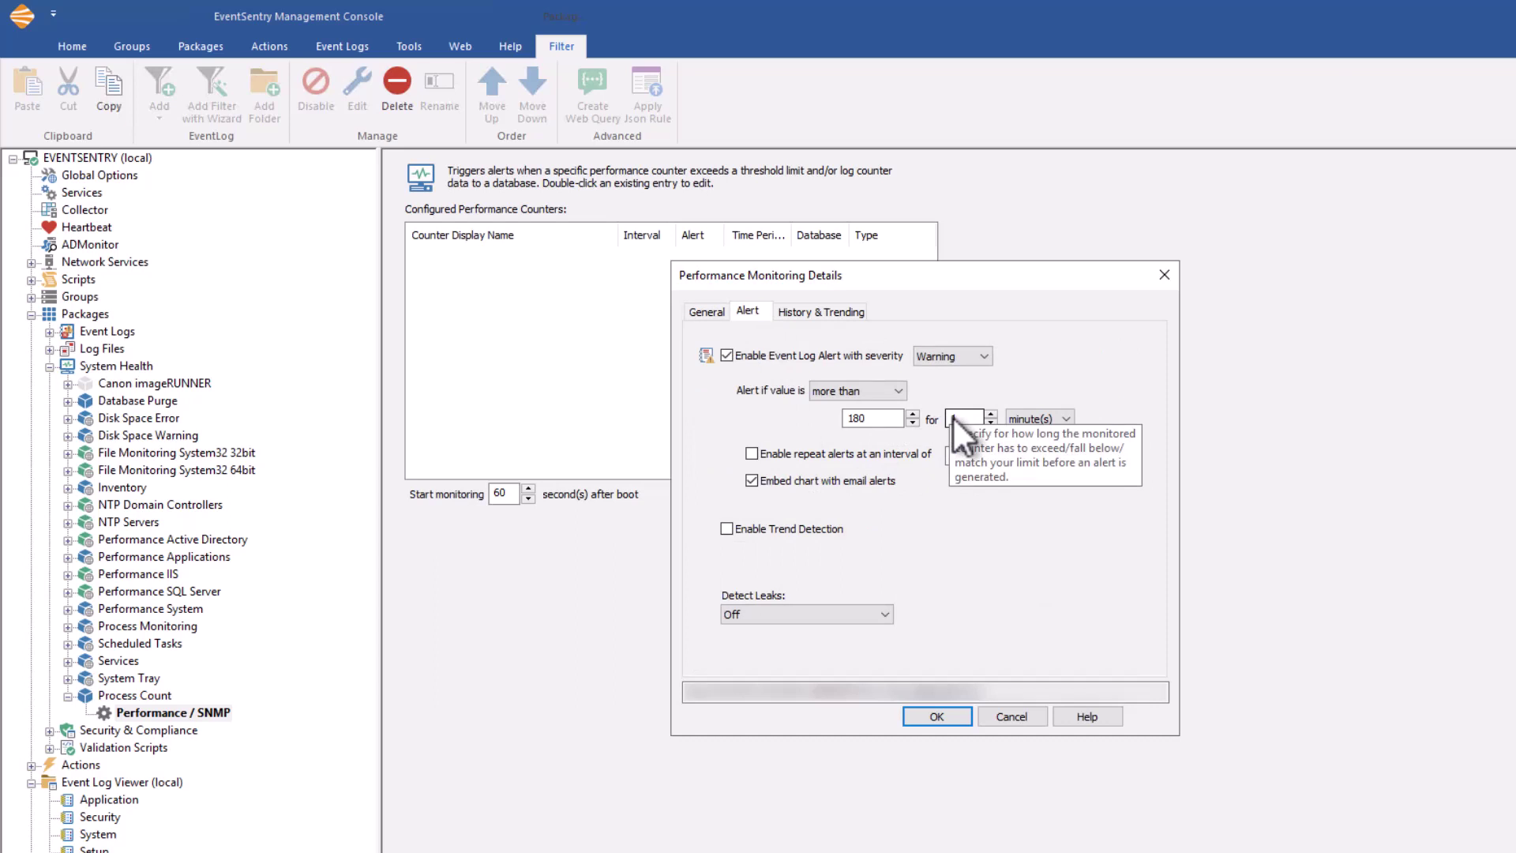
click(967, 717)
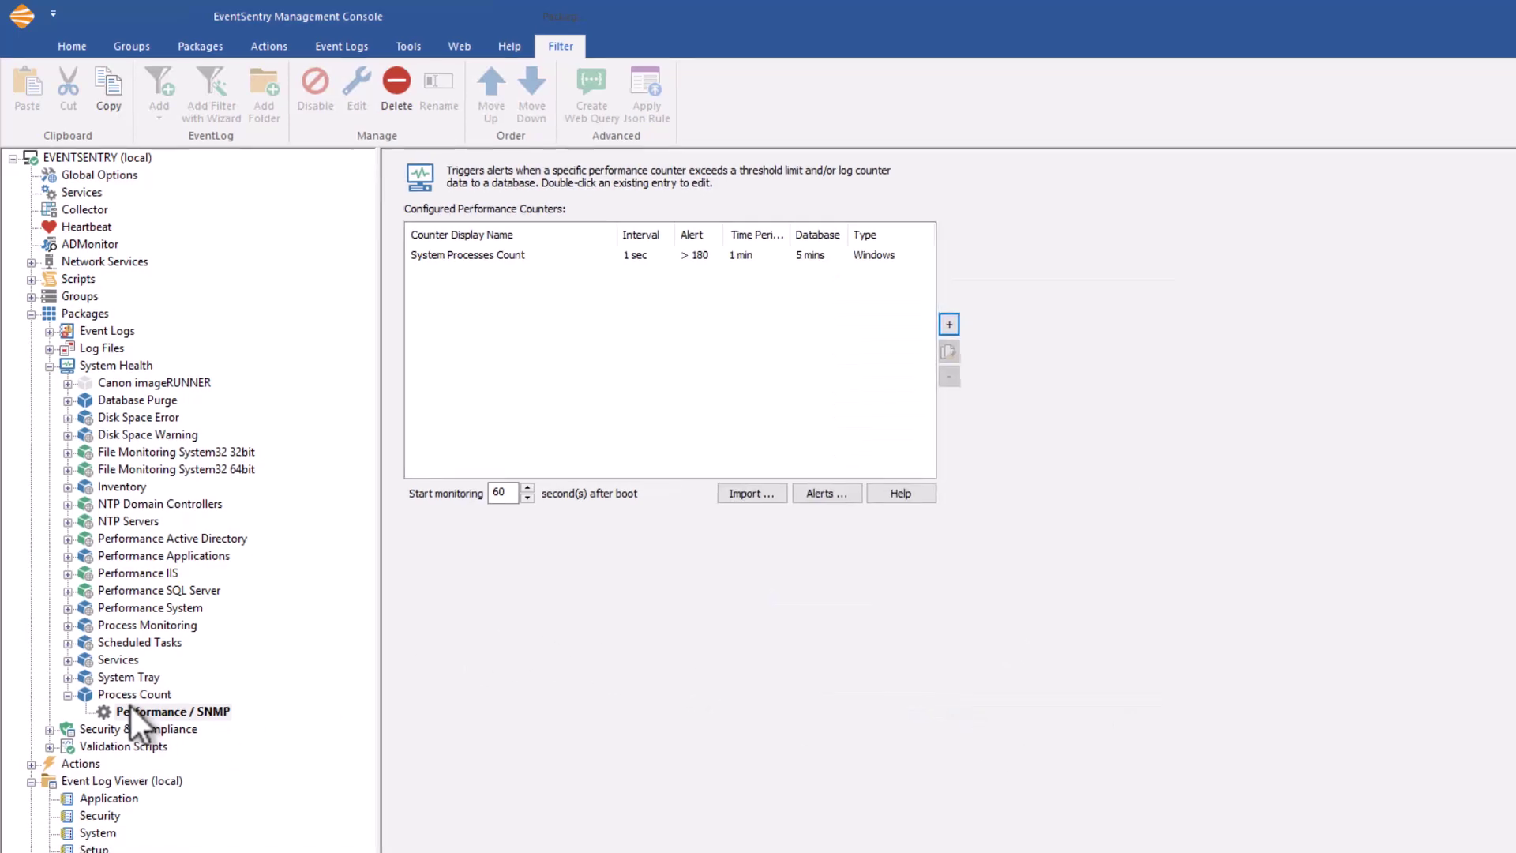
Step: Save and deploy the configuration, view the Application event log, then return to Performance Monitor
click(96, 156)
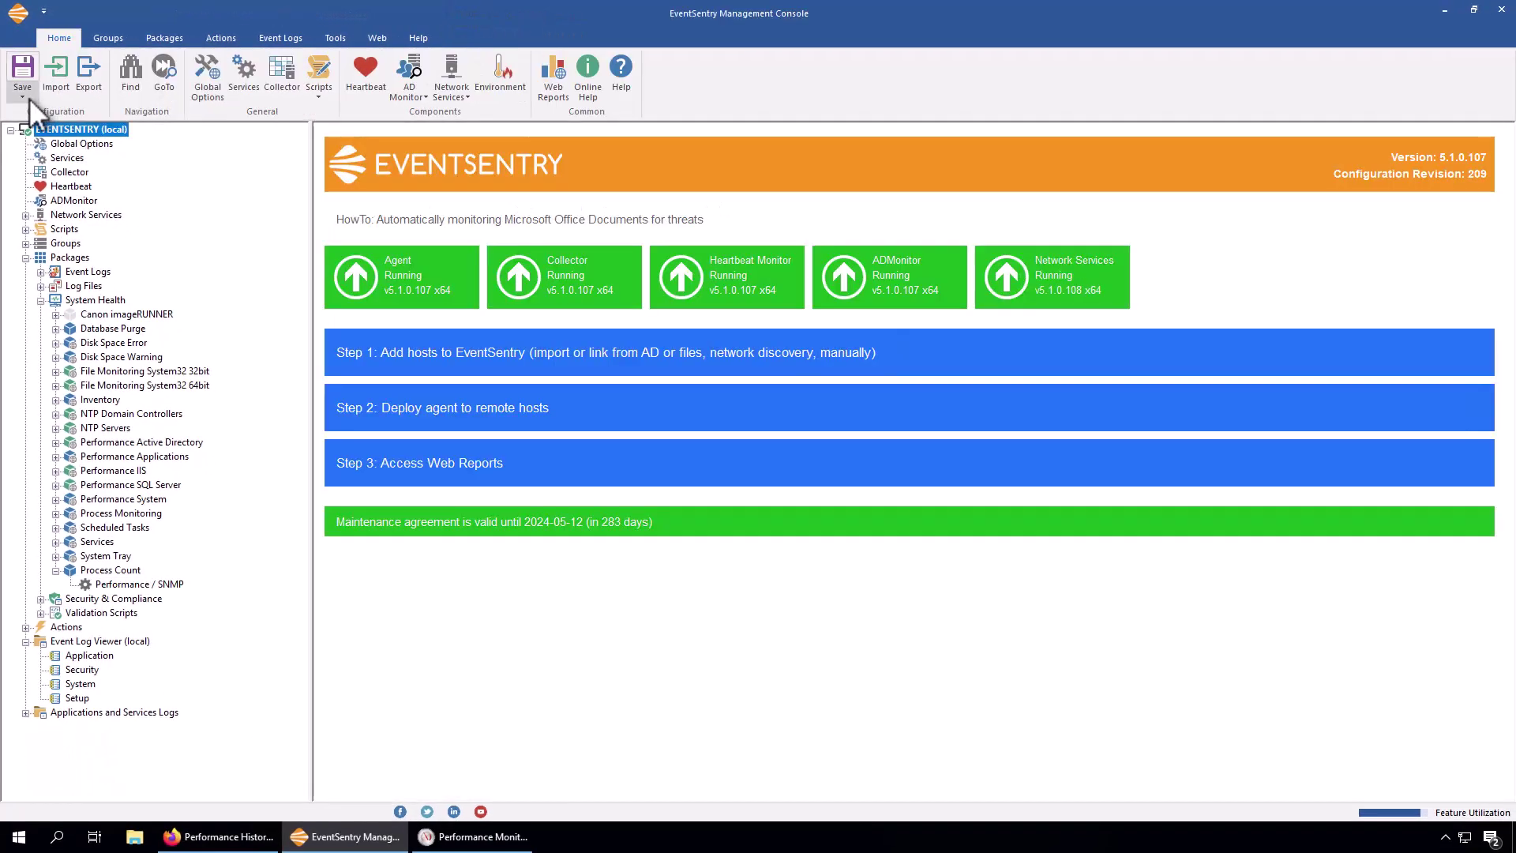
click(30, 98)
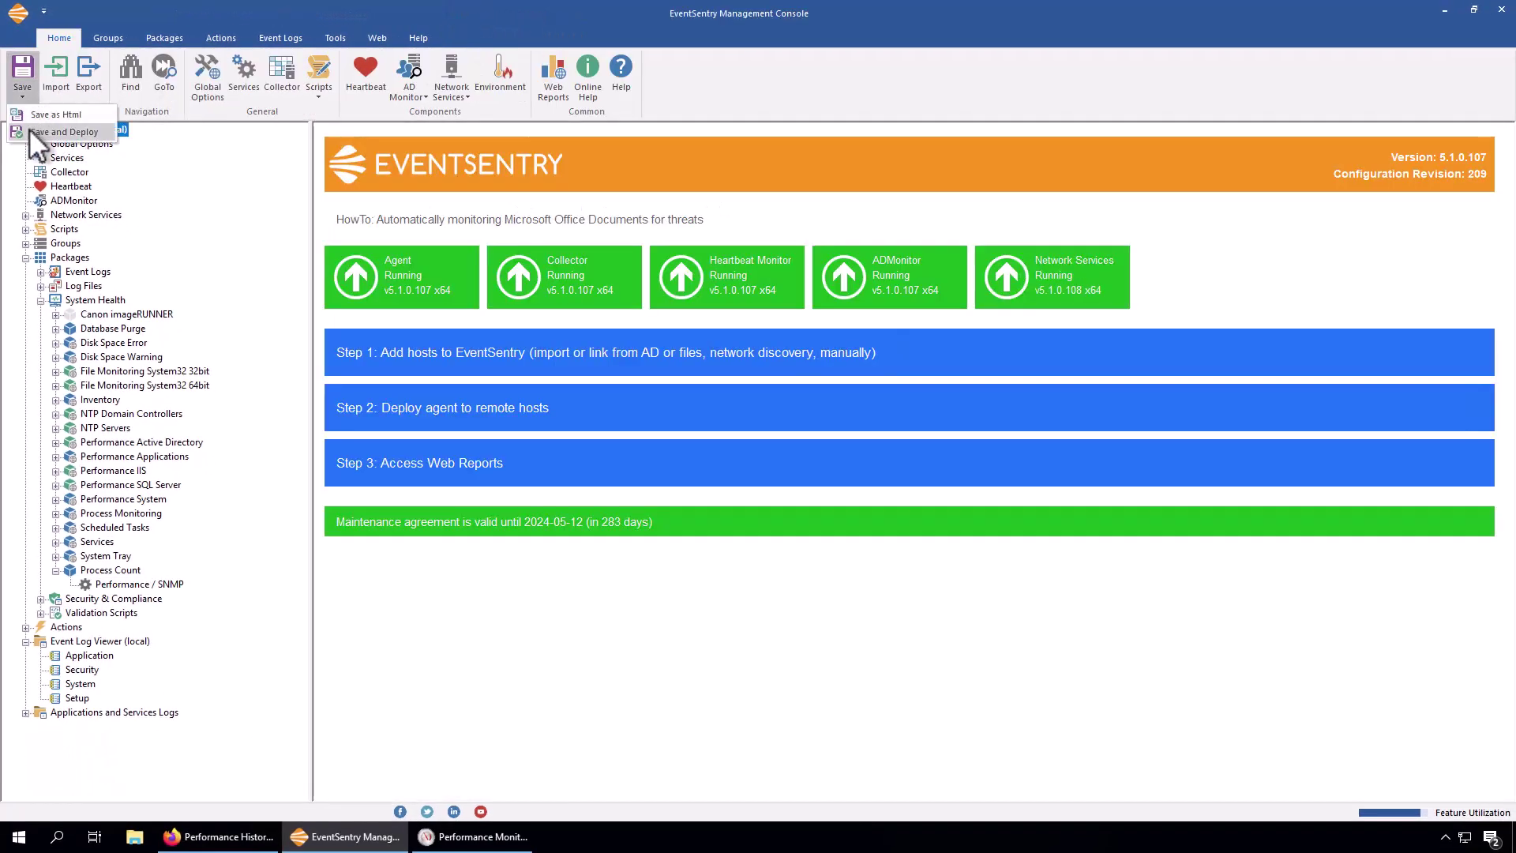
click(28, 128)
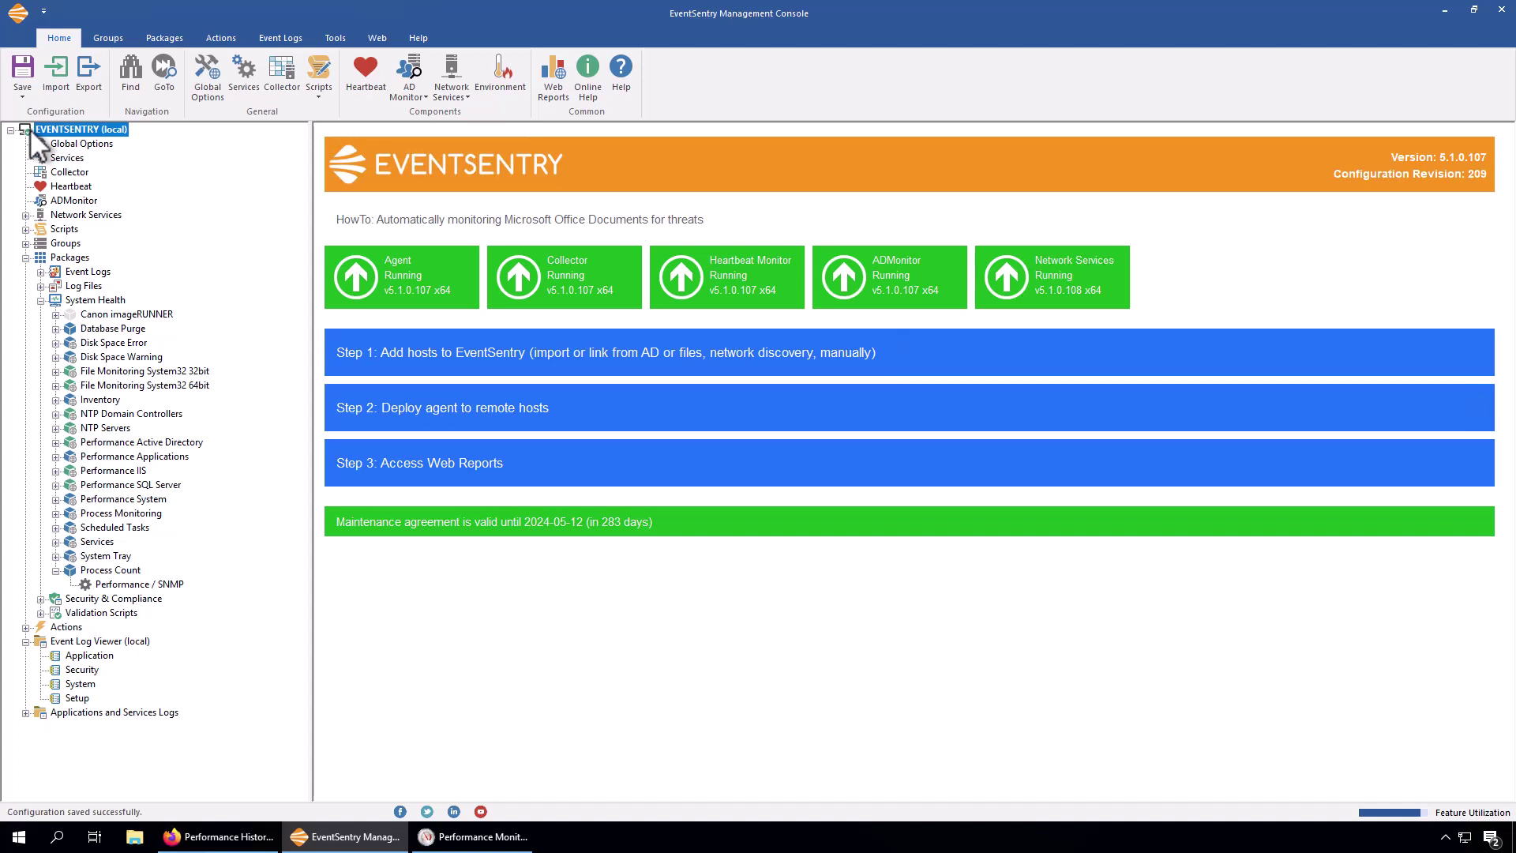
click(90, 655)
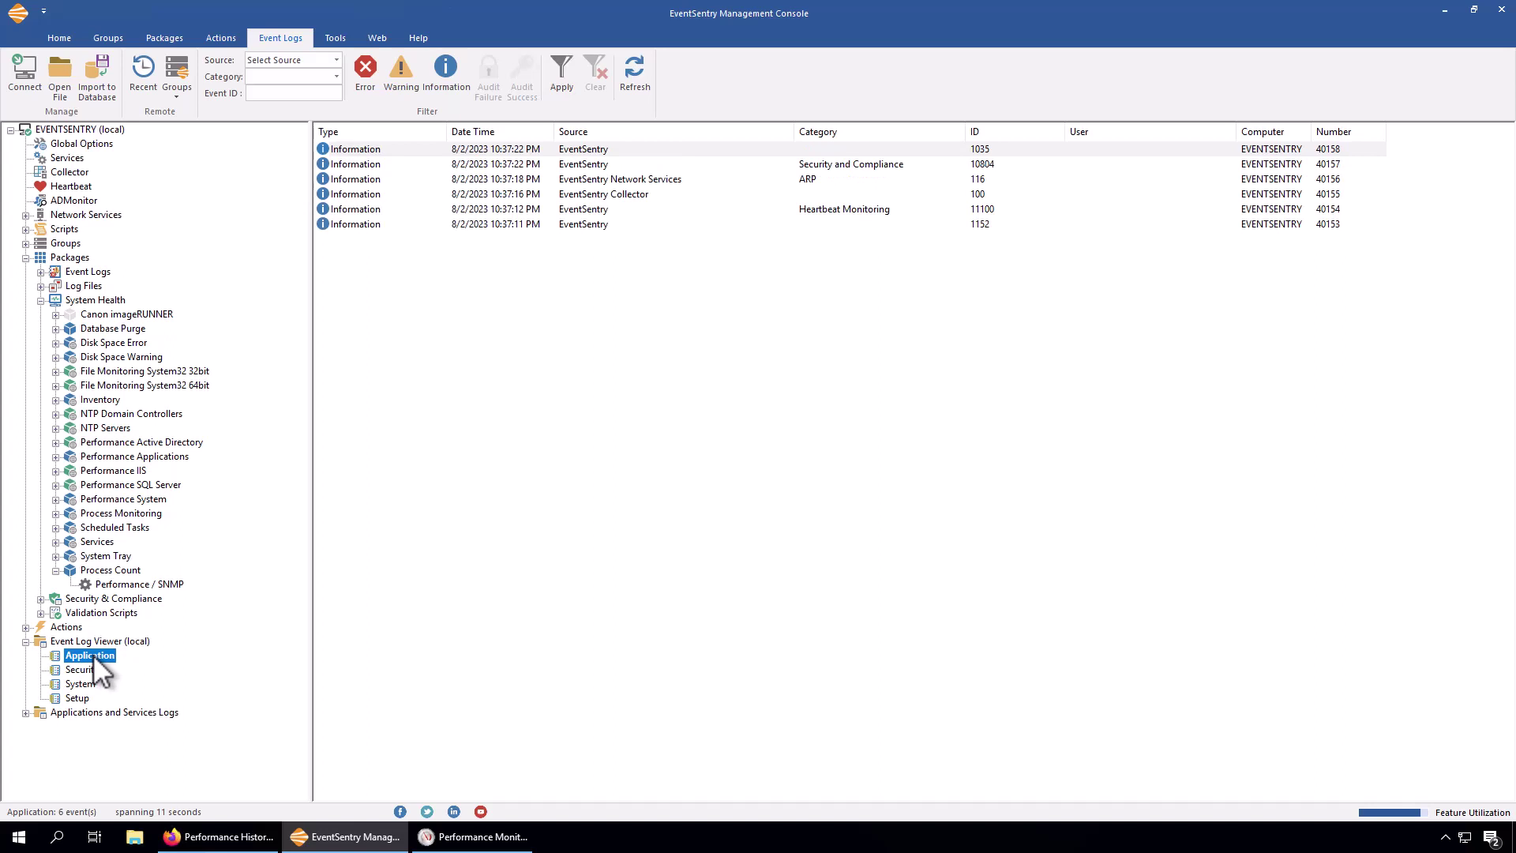
click(499, 837)
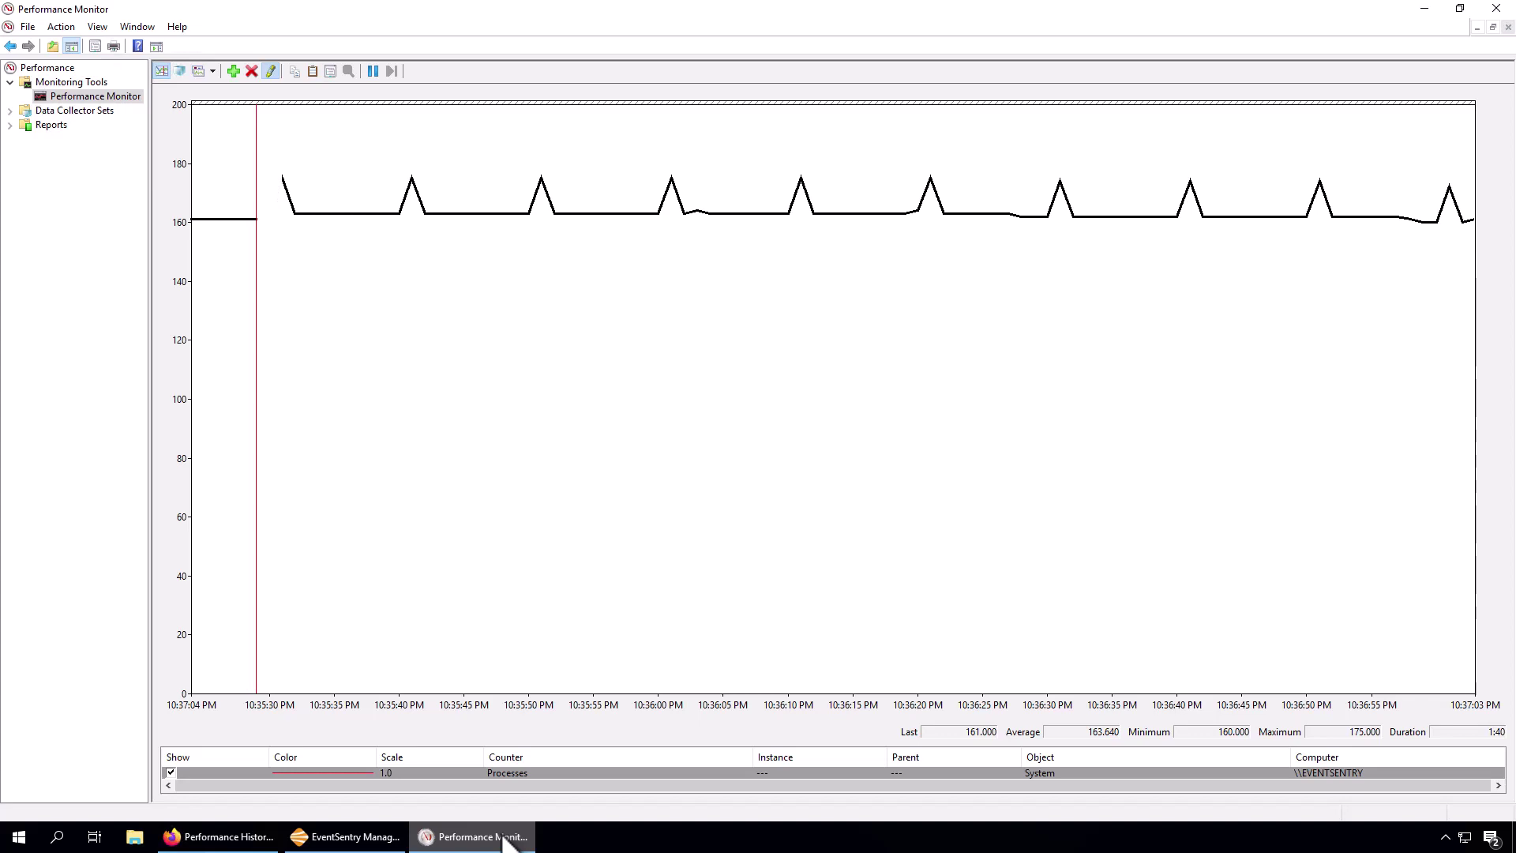
Step: Launch twelve Calculator windows from the Start menu to raise the process count
click(506, 840)
click(18, 838)
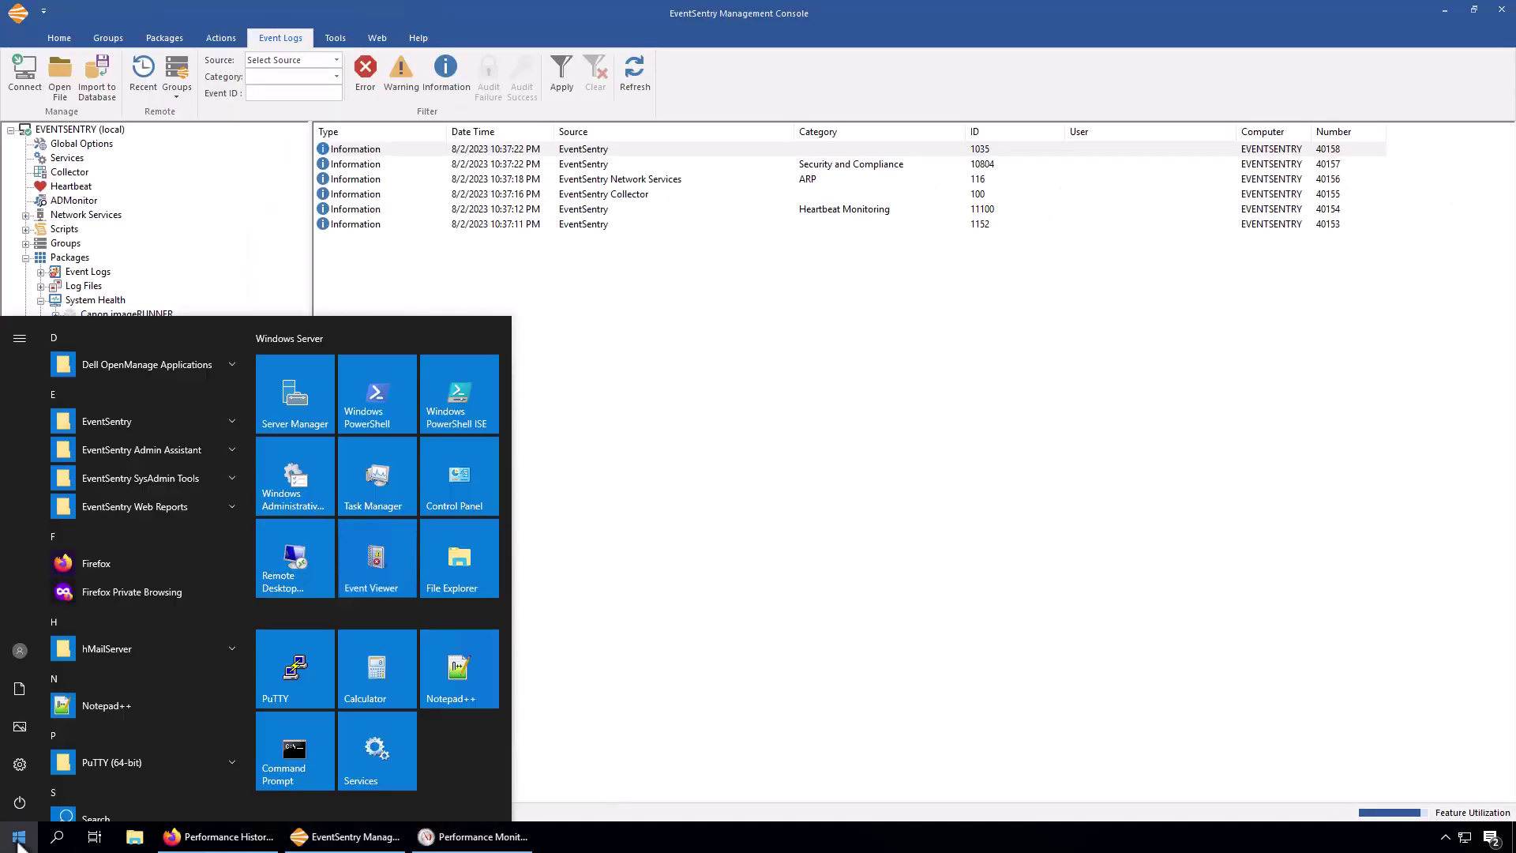
click(377, 672)
click(18, 839)
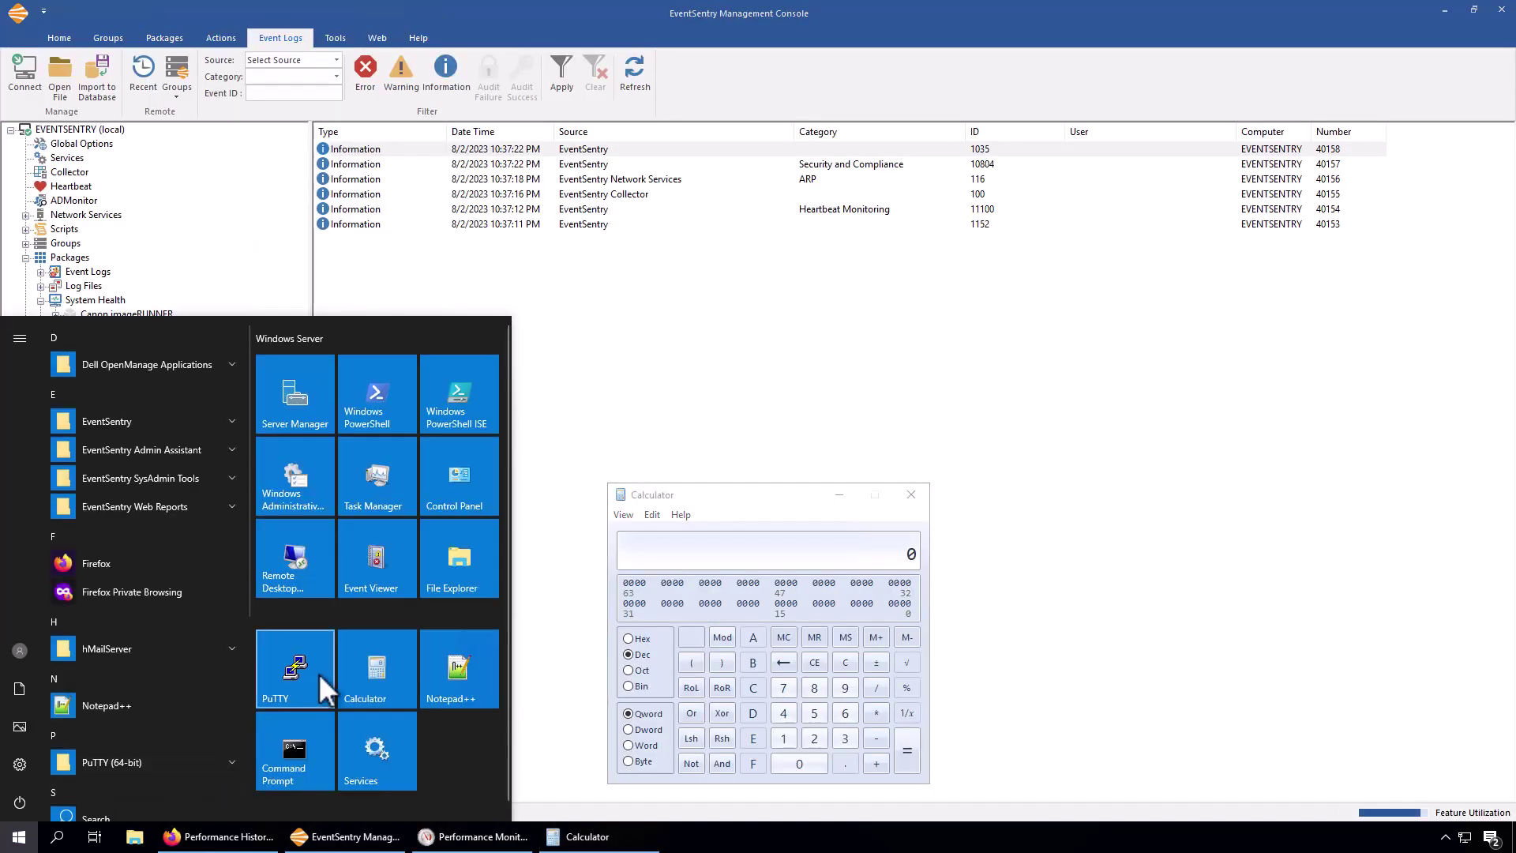
click(363, 671)
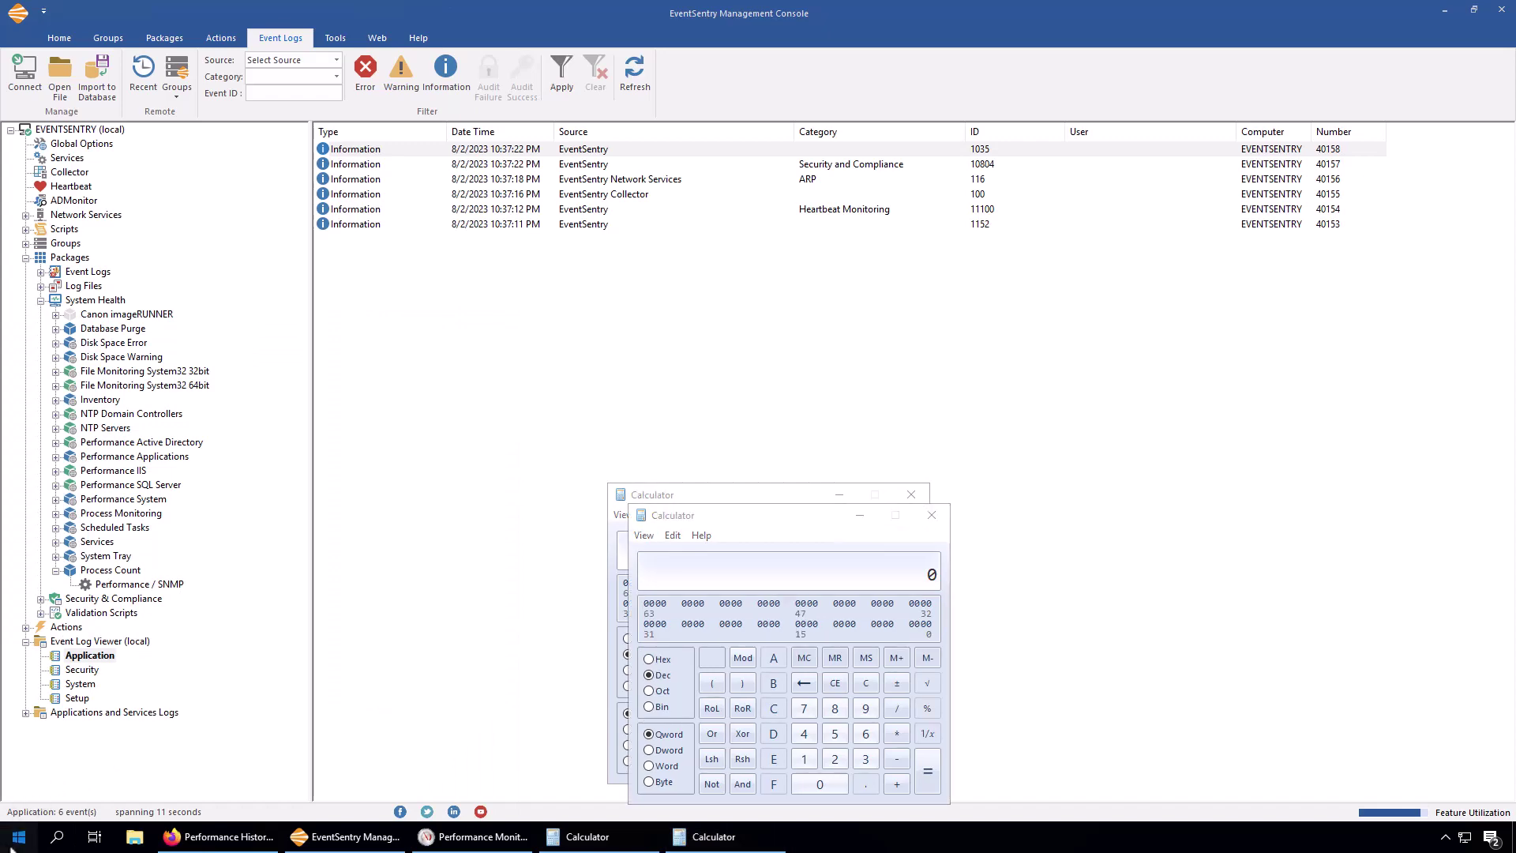
click(18, 838)
click(378, 675)
click(18, 838)
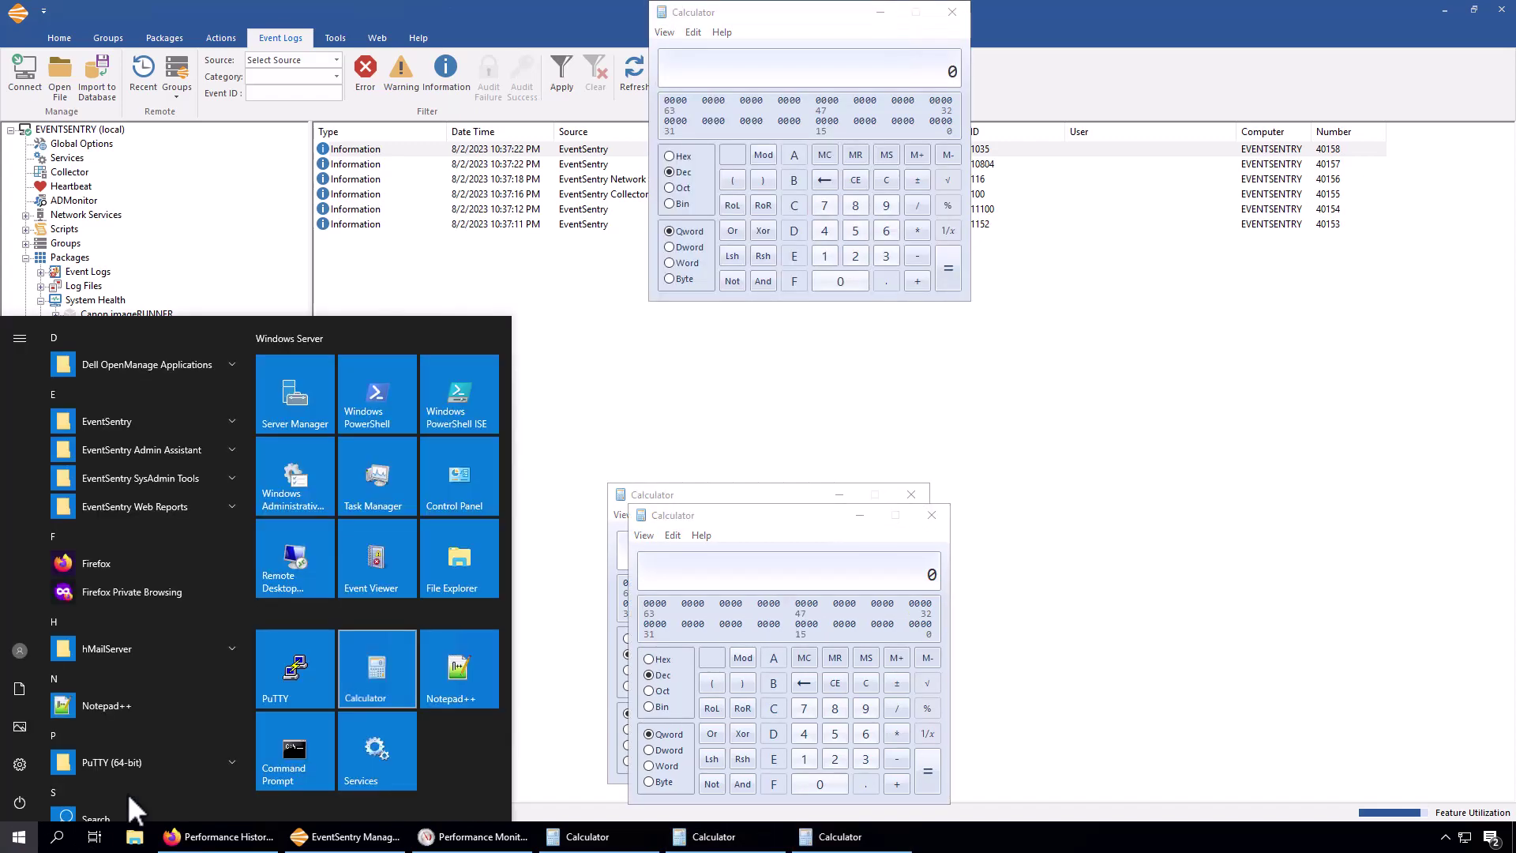
click(384, 676)
key(super)
click(368, 672)
key(super)
click(343, 661)
key(super)
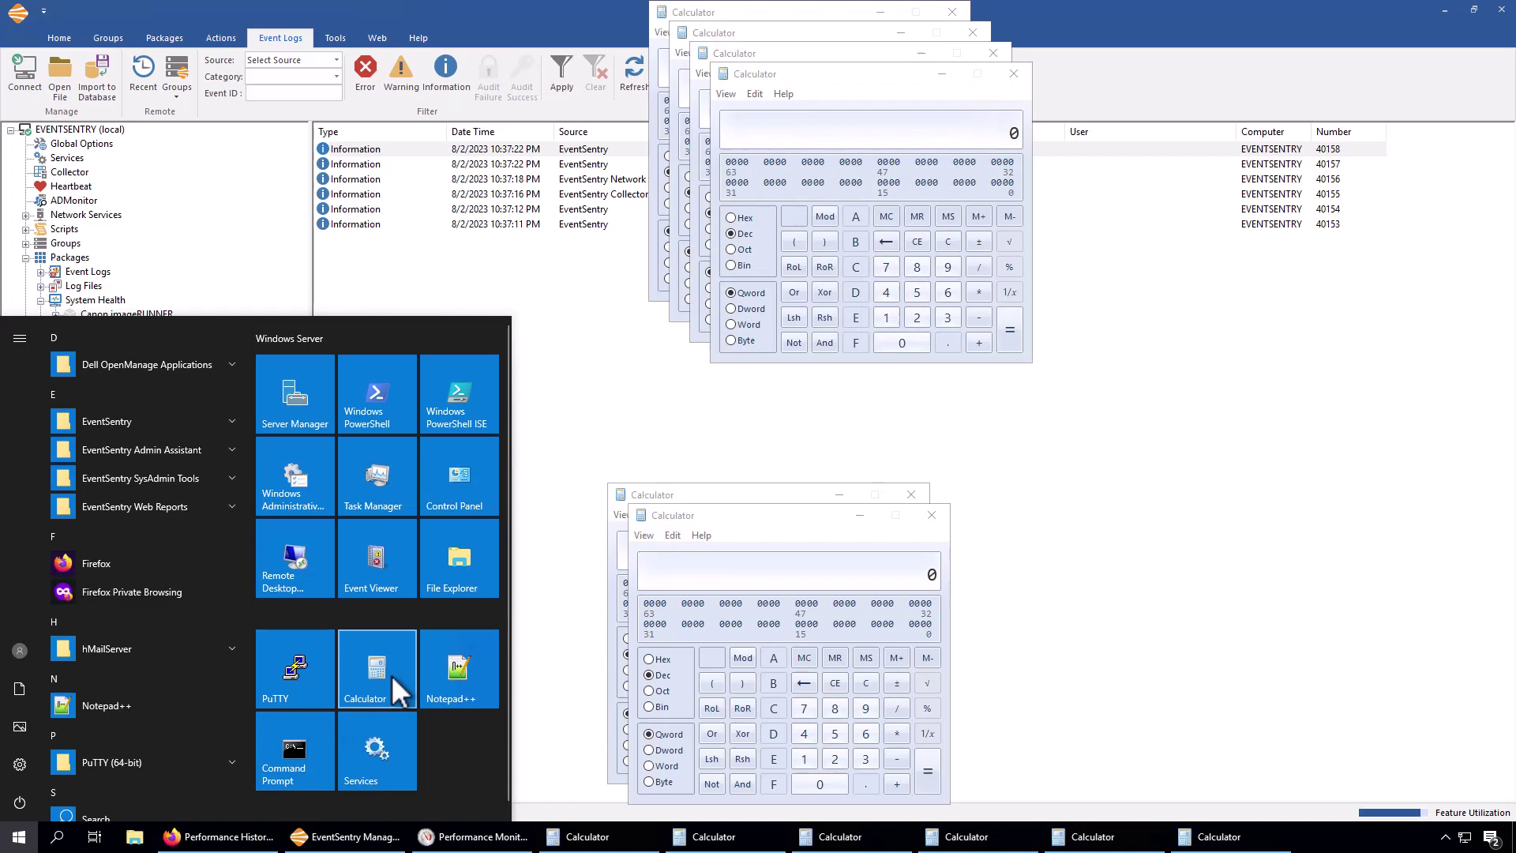
click(391, 674)
key(super)
click(349, 684)
key(super)
click(374, 666)
key(super)
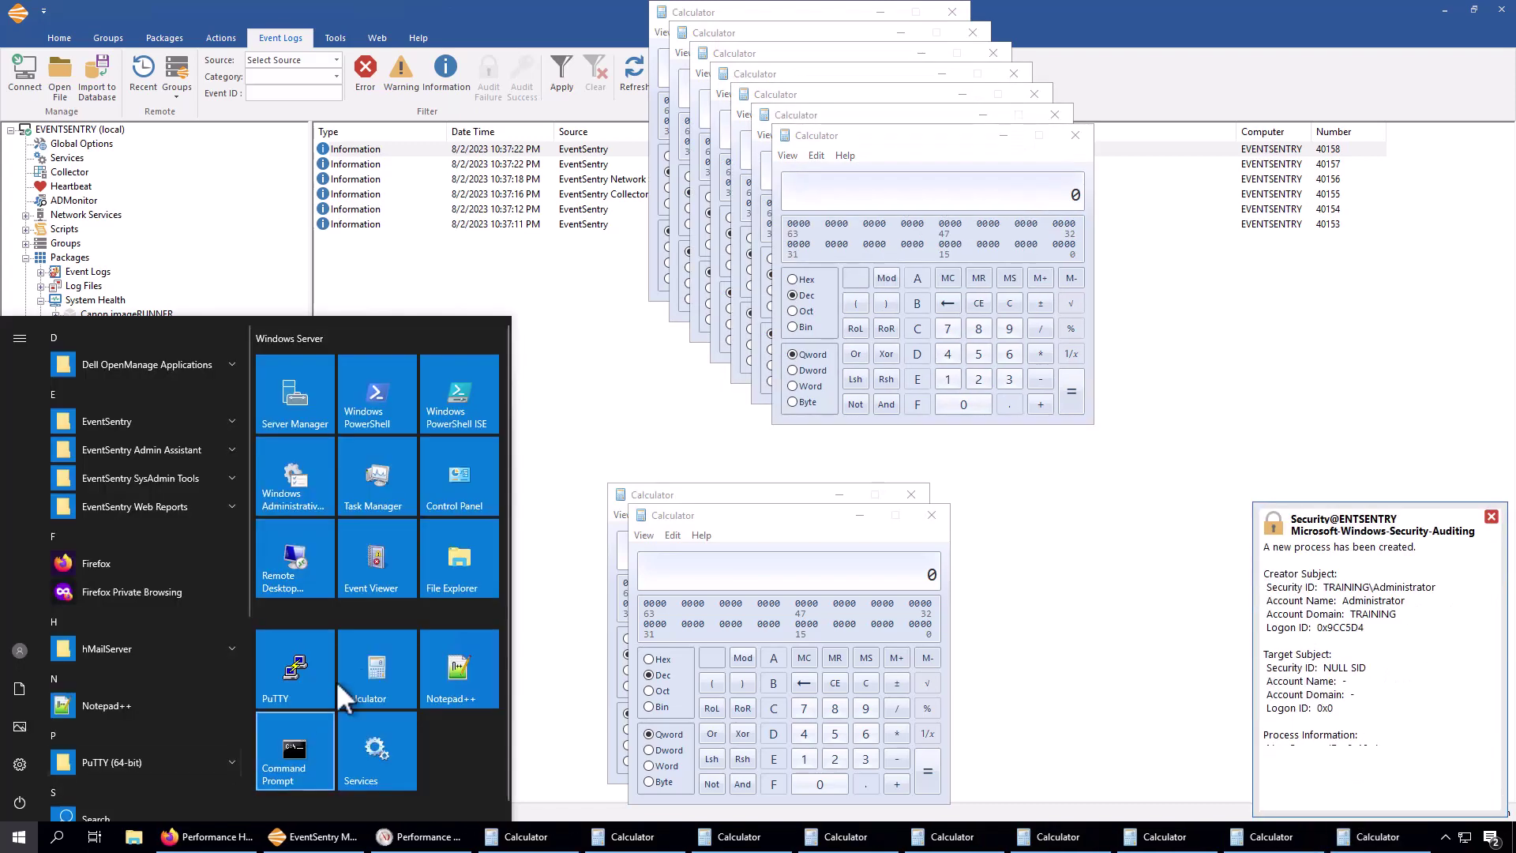
click(347, 678)
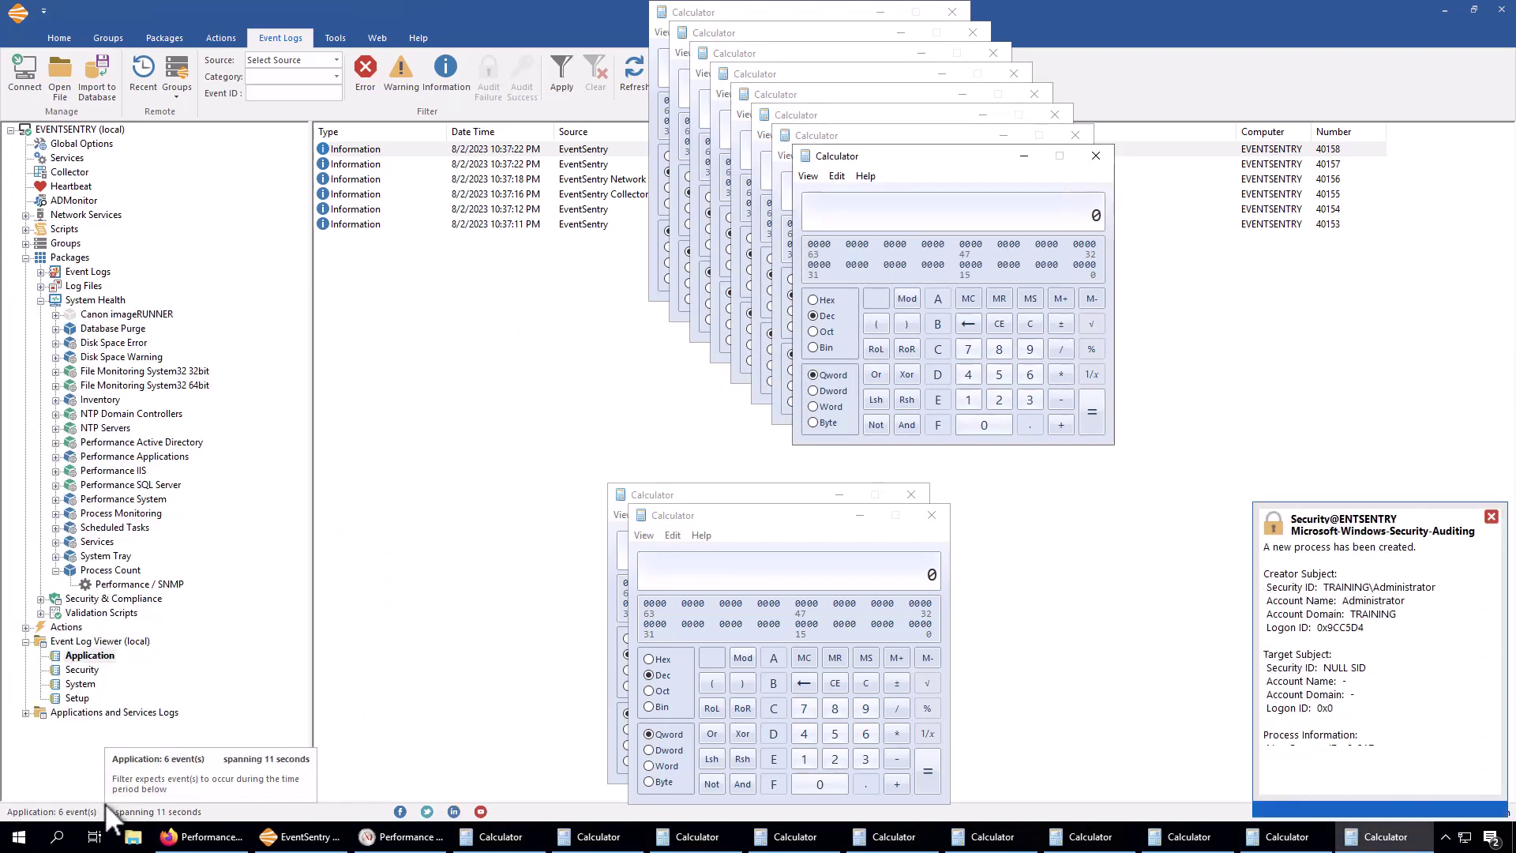
key(super)
click(363, 688)
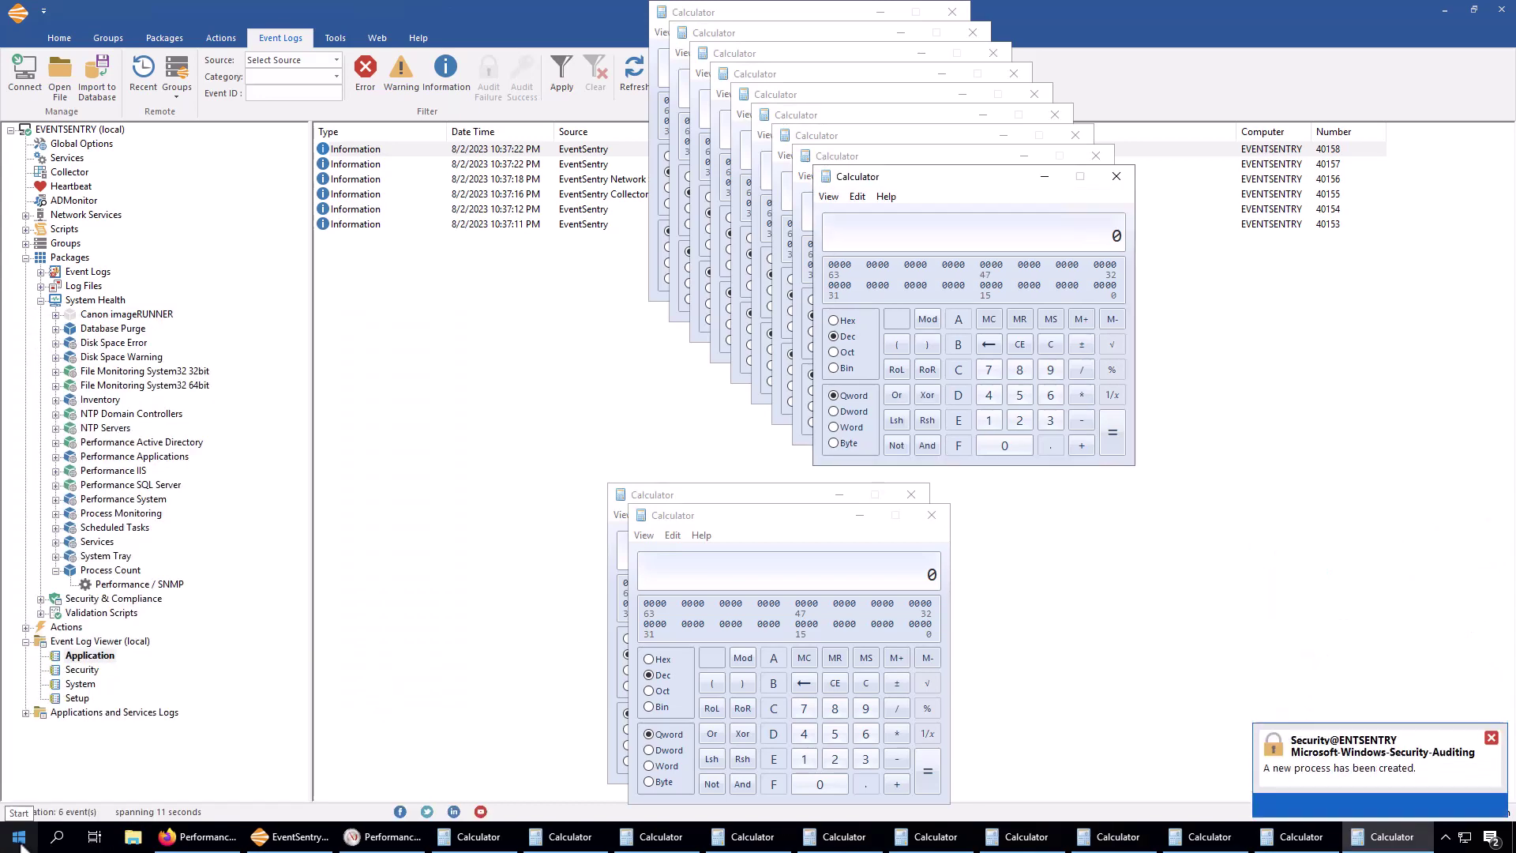
click(19, 839)
click(387, 677)
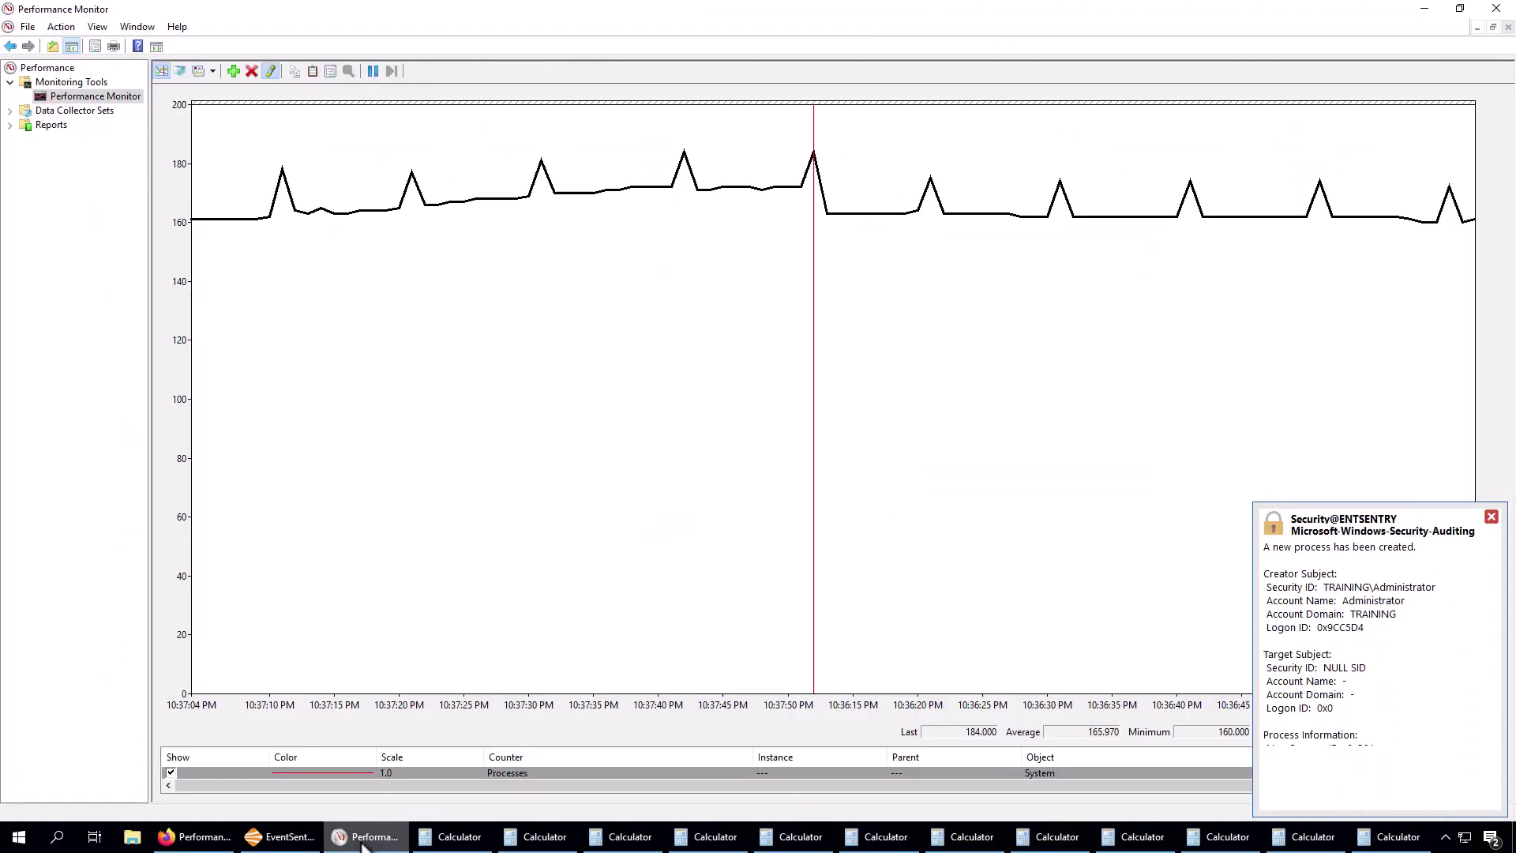
Step: Check the Processes graph, then reload the EventSentry Application event log
click(370, 839)
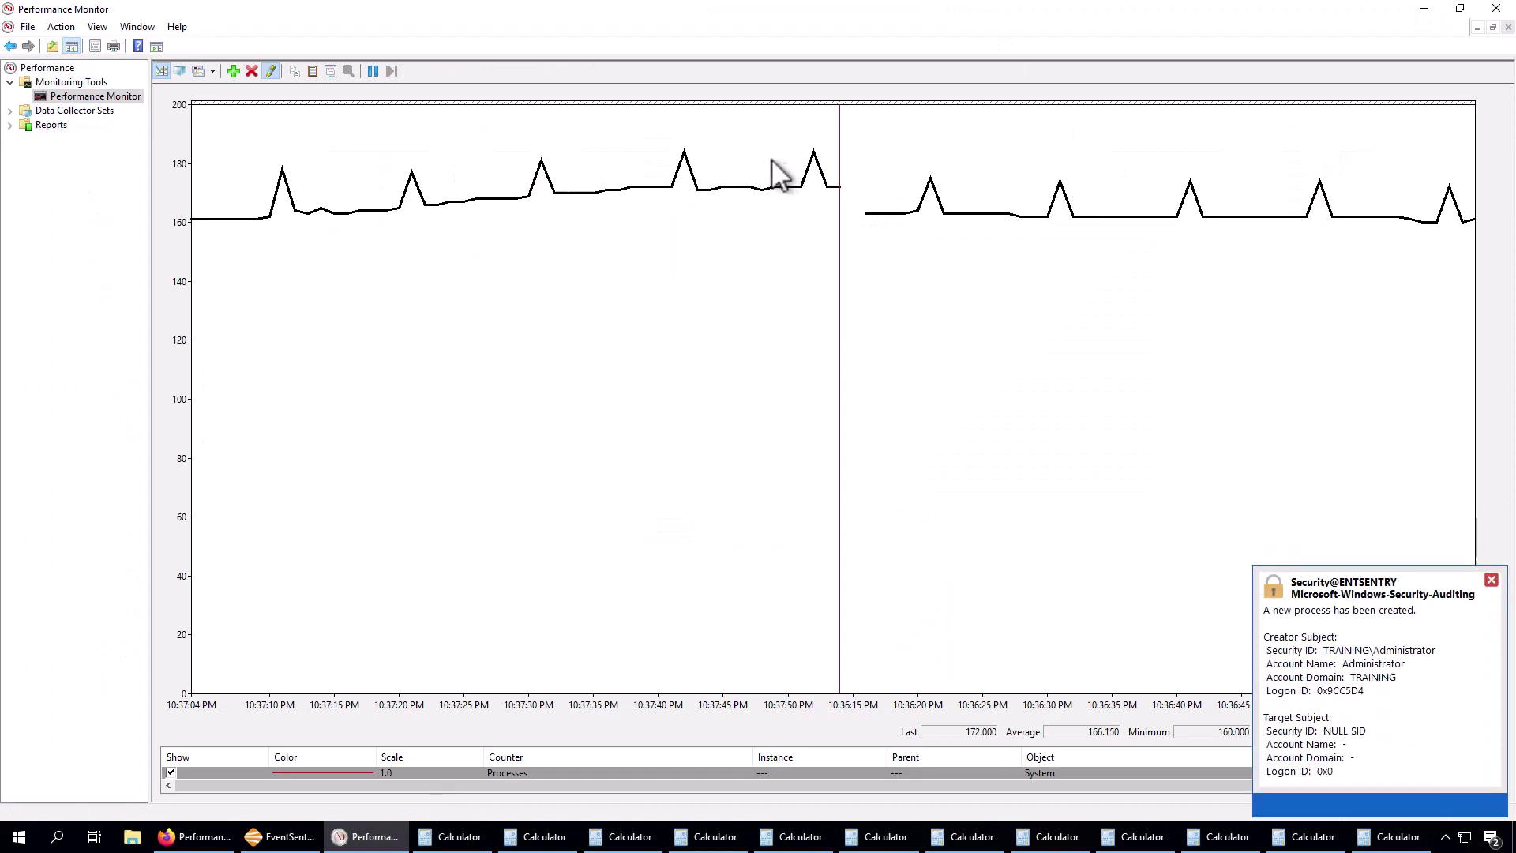
mouse_move(840, 190)
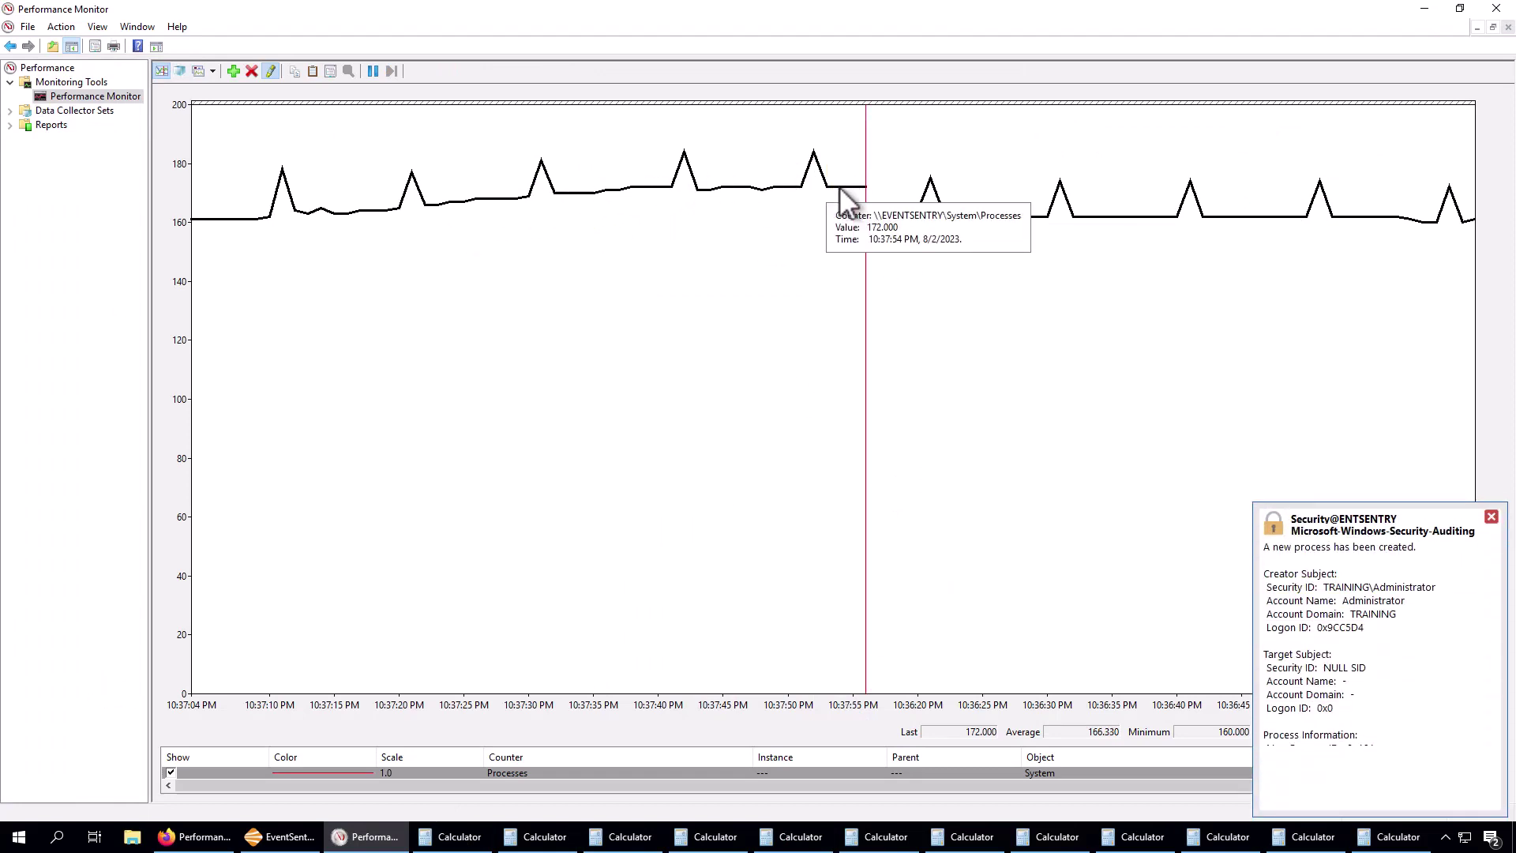
click(280, 837)
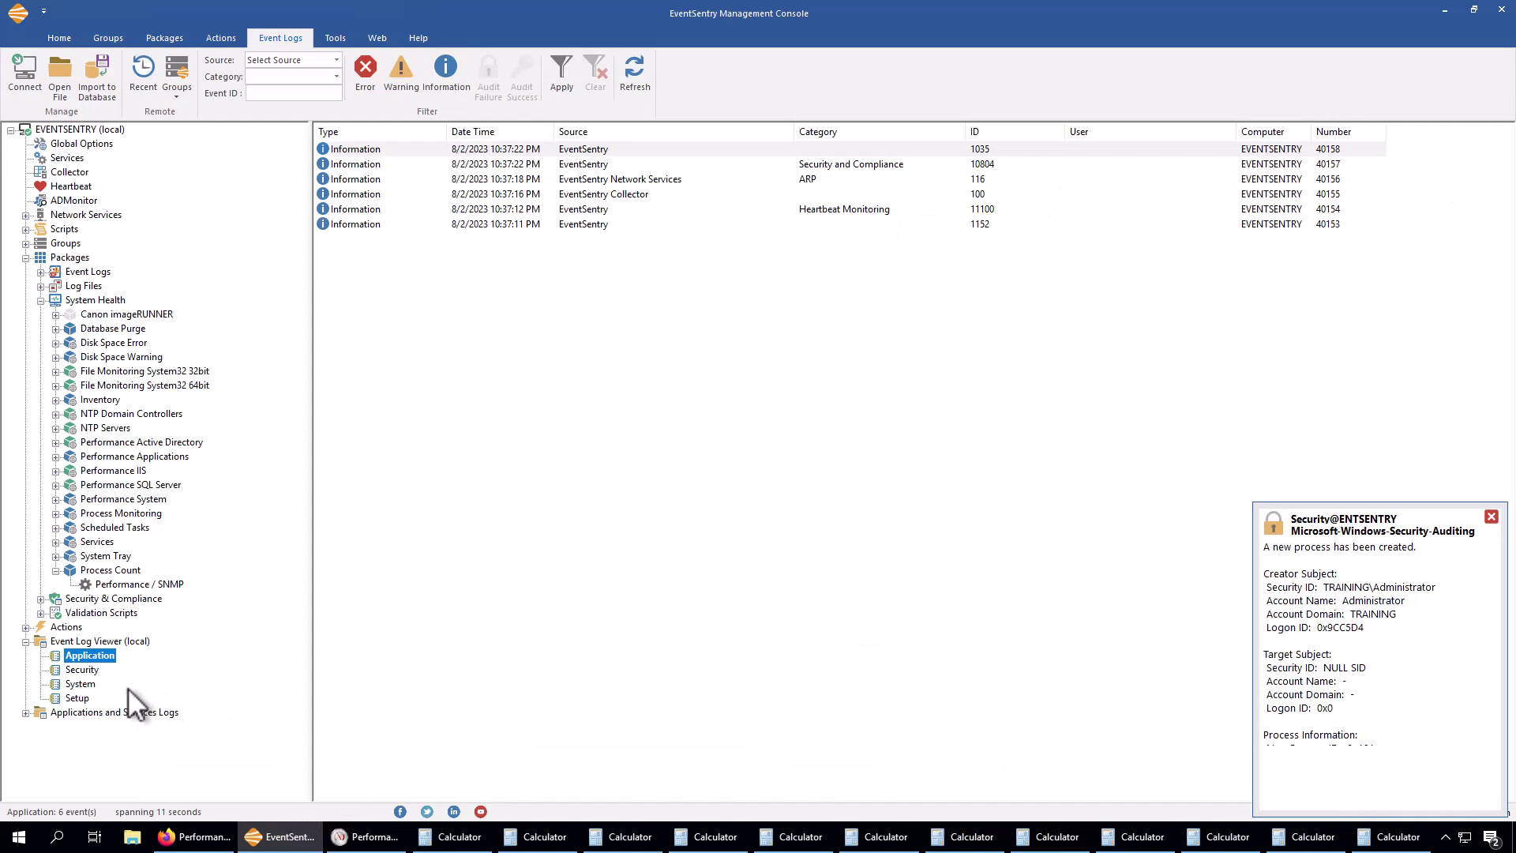
click(90, 656)
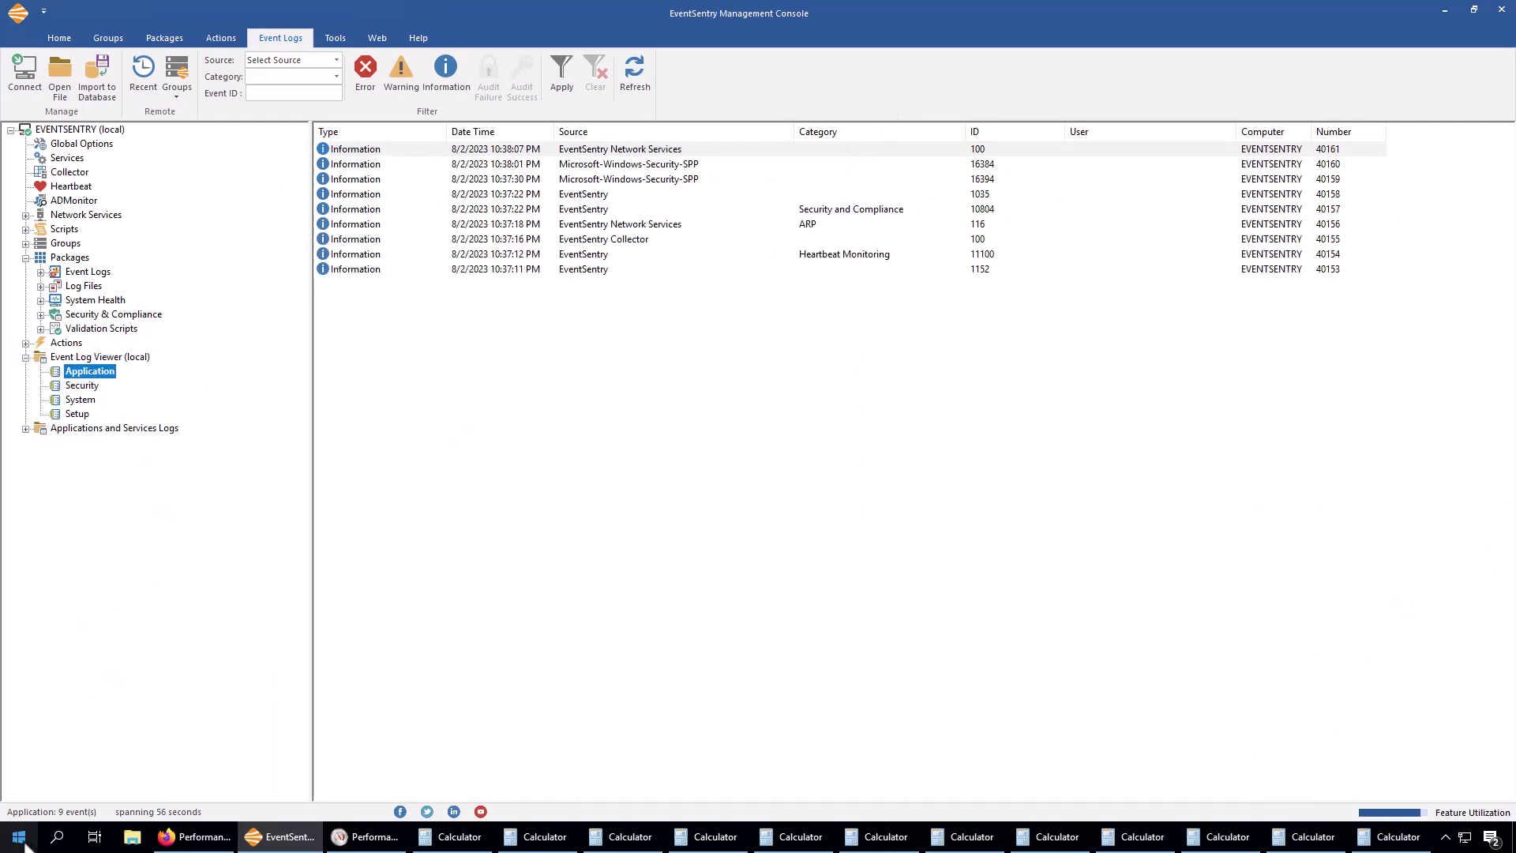
Step: Launch nine more Calculator windows and watch Performance Monitor's Processes count reach 200
key(super)
click(454, 672)
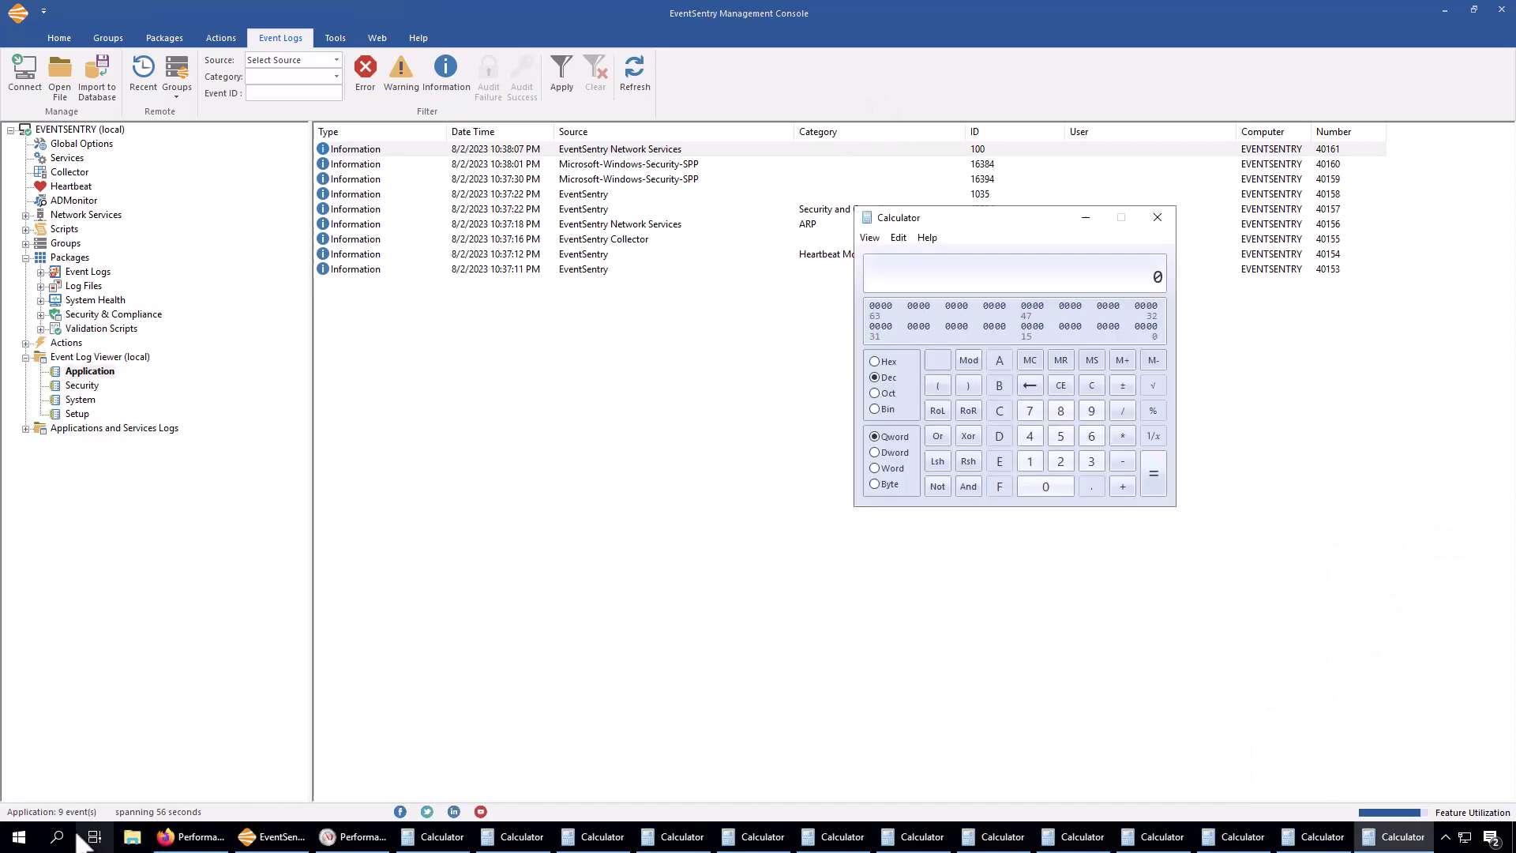
key(super)
click(391, 671)
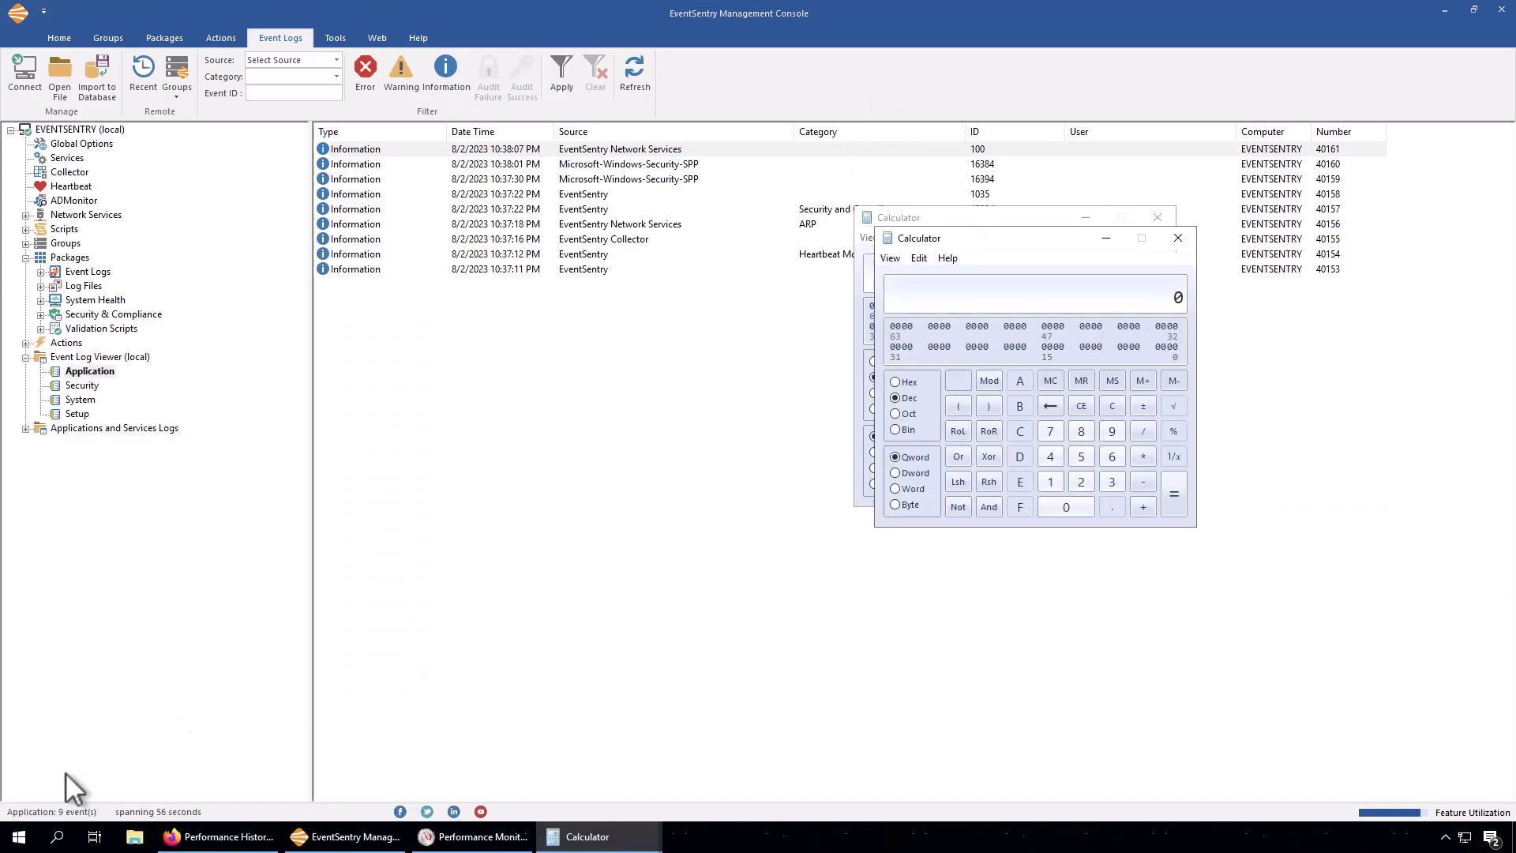
key(super)
click(363, 666)
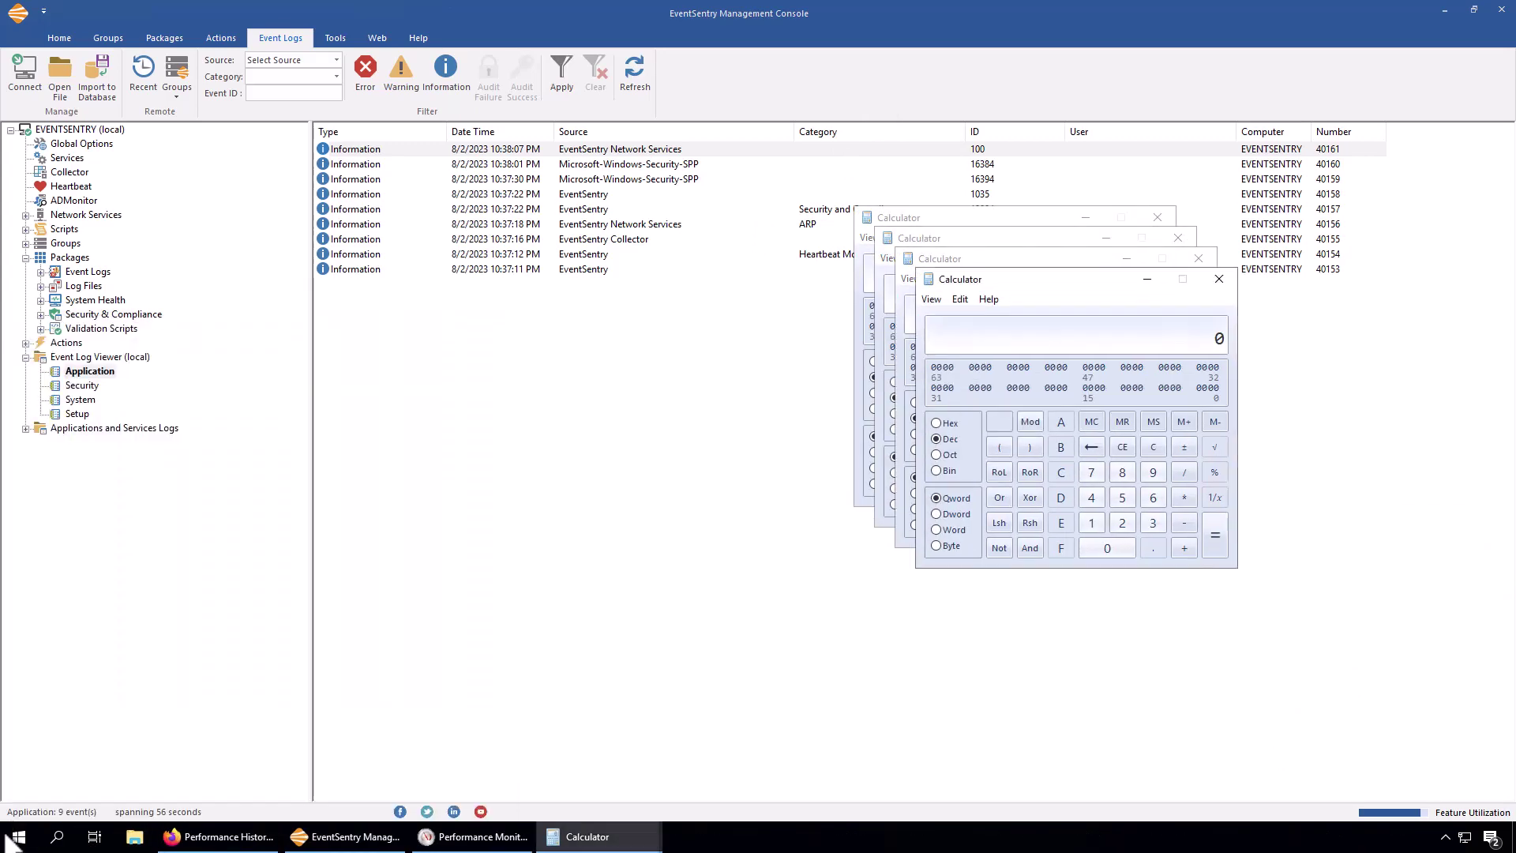
key(super)
click(363, 666)
key(super)
click(364, 666)
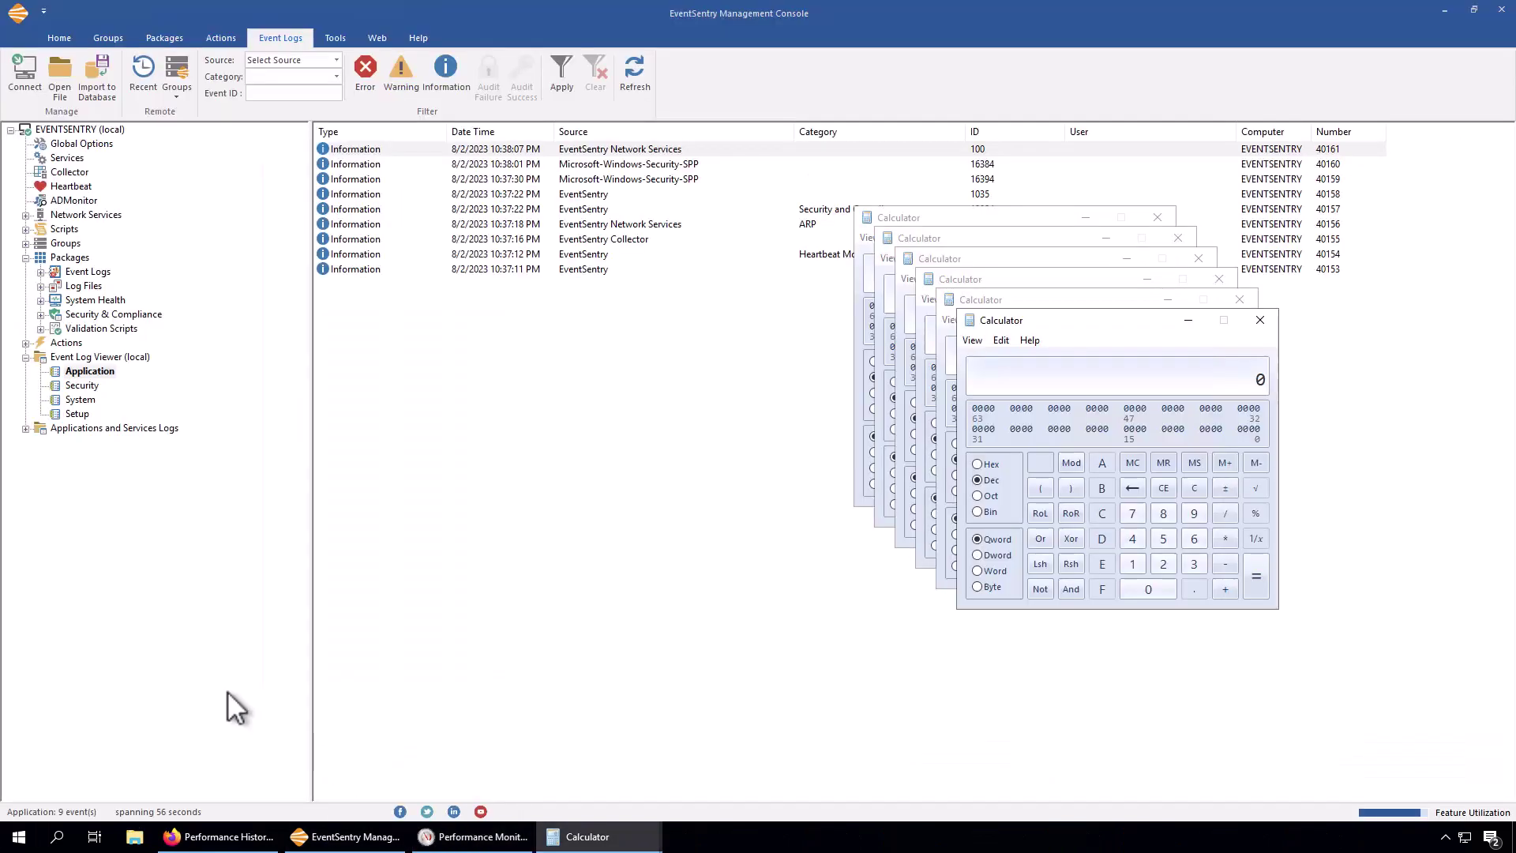
click(19, 837)
click(382, 672)
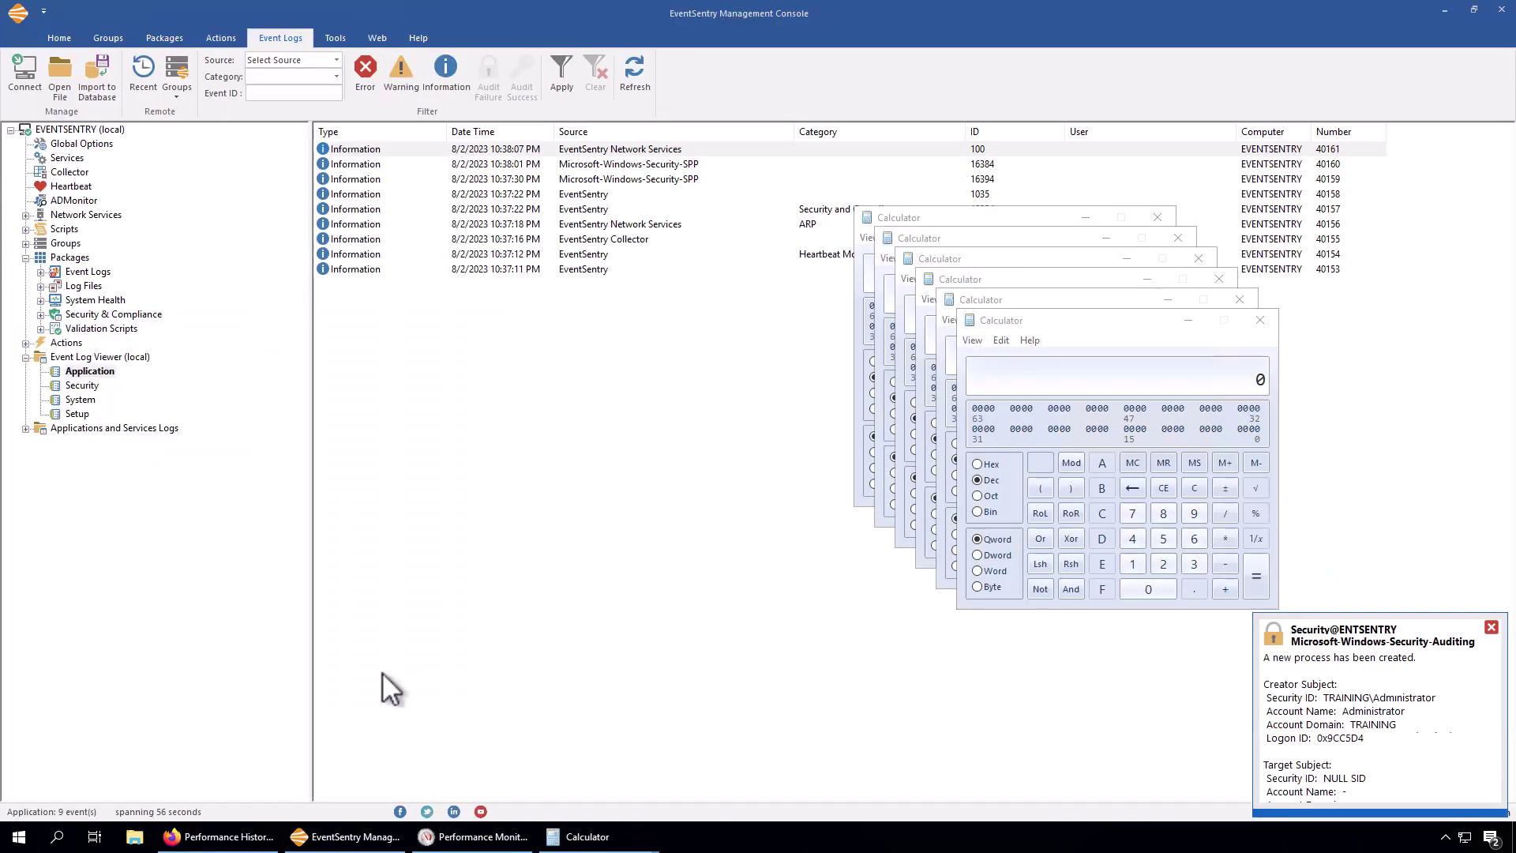
key(super)
click(366, 671)
key(super)
click(375, 668)
key(super)
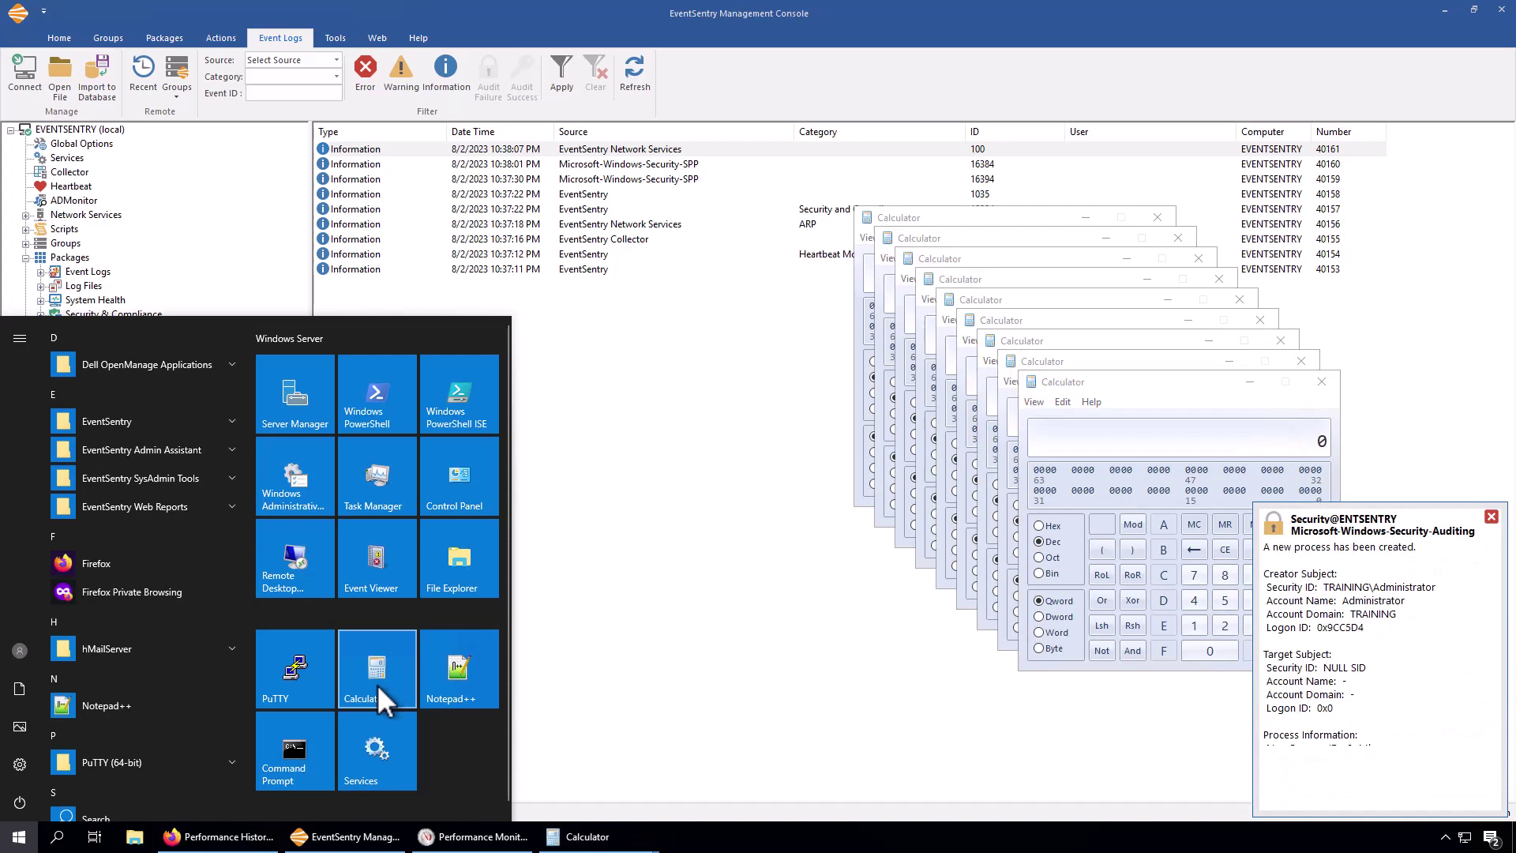
click(374, 668)
click(472, 837)
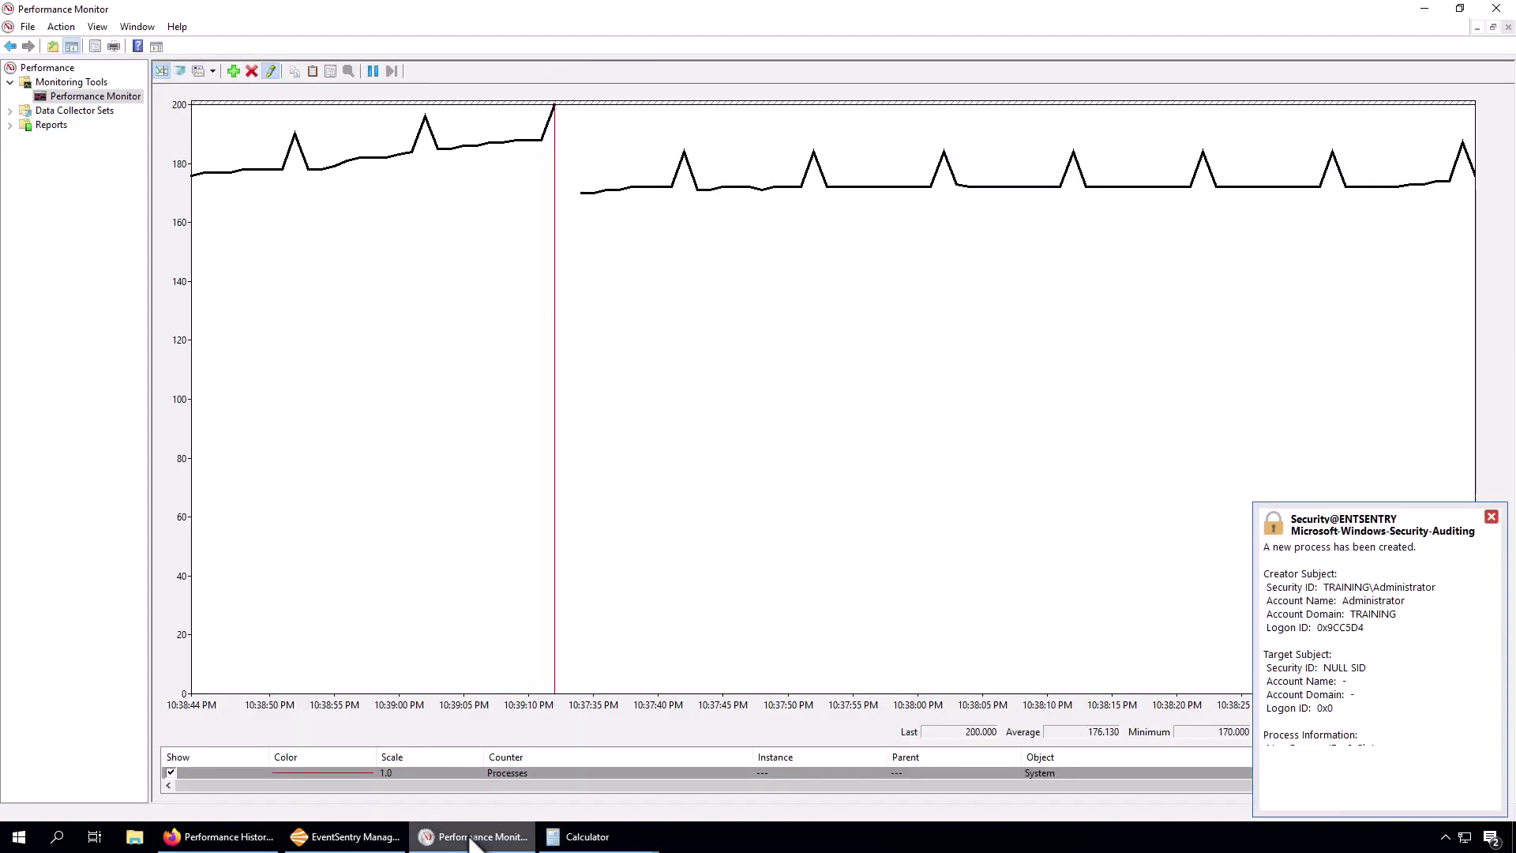
Step: Reload the Application log until warning 12104 appears, checking the Processes graph in between
click(387, 838)
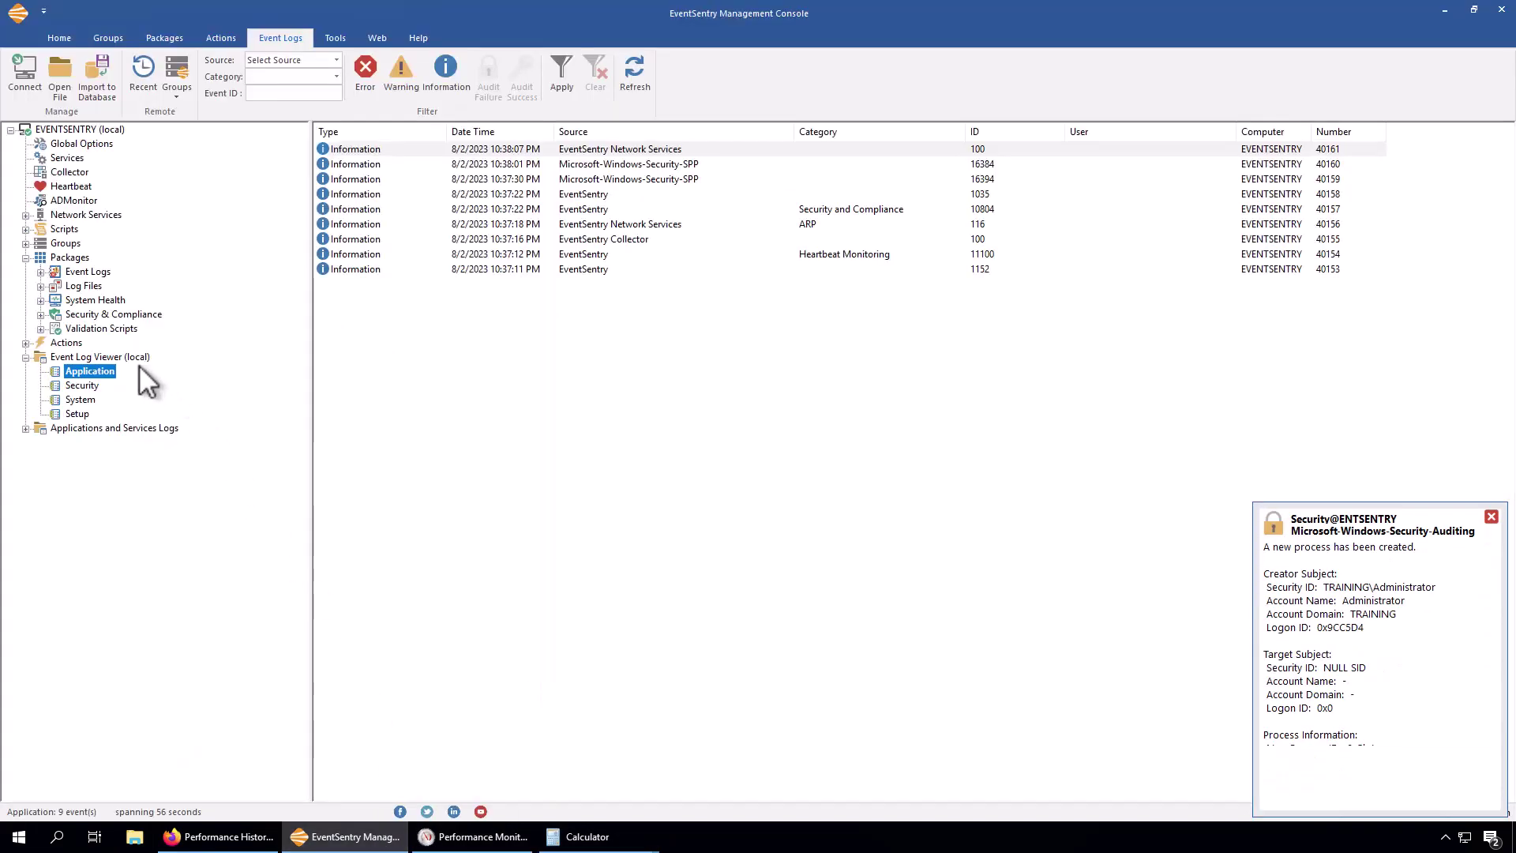
click(94, 371)
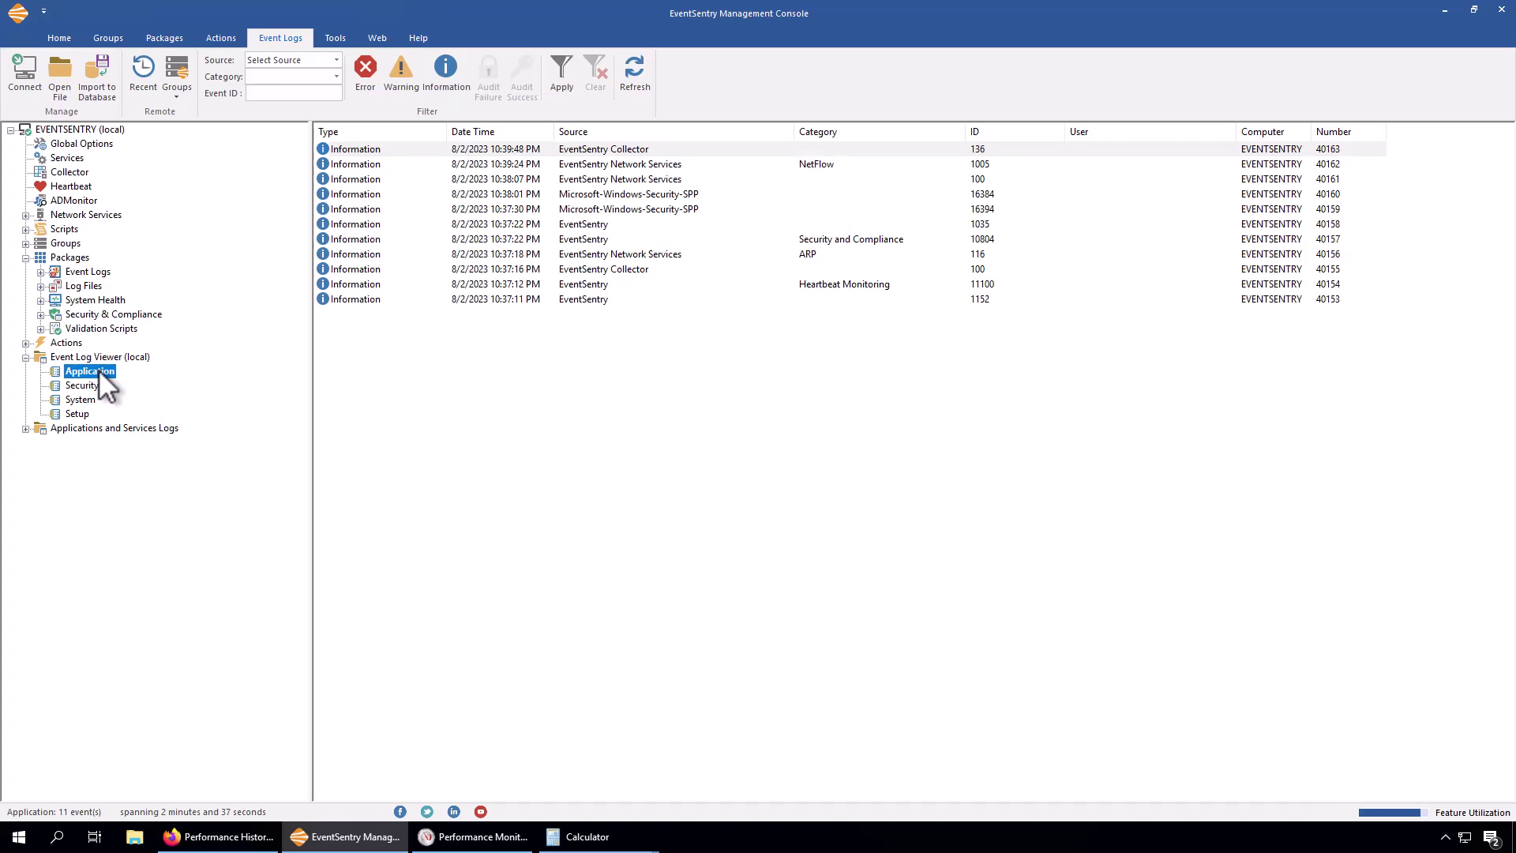
click(450, 838)
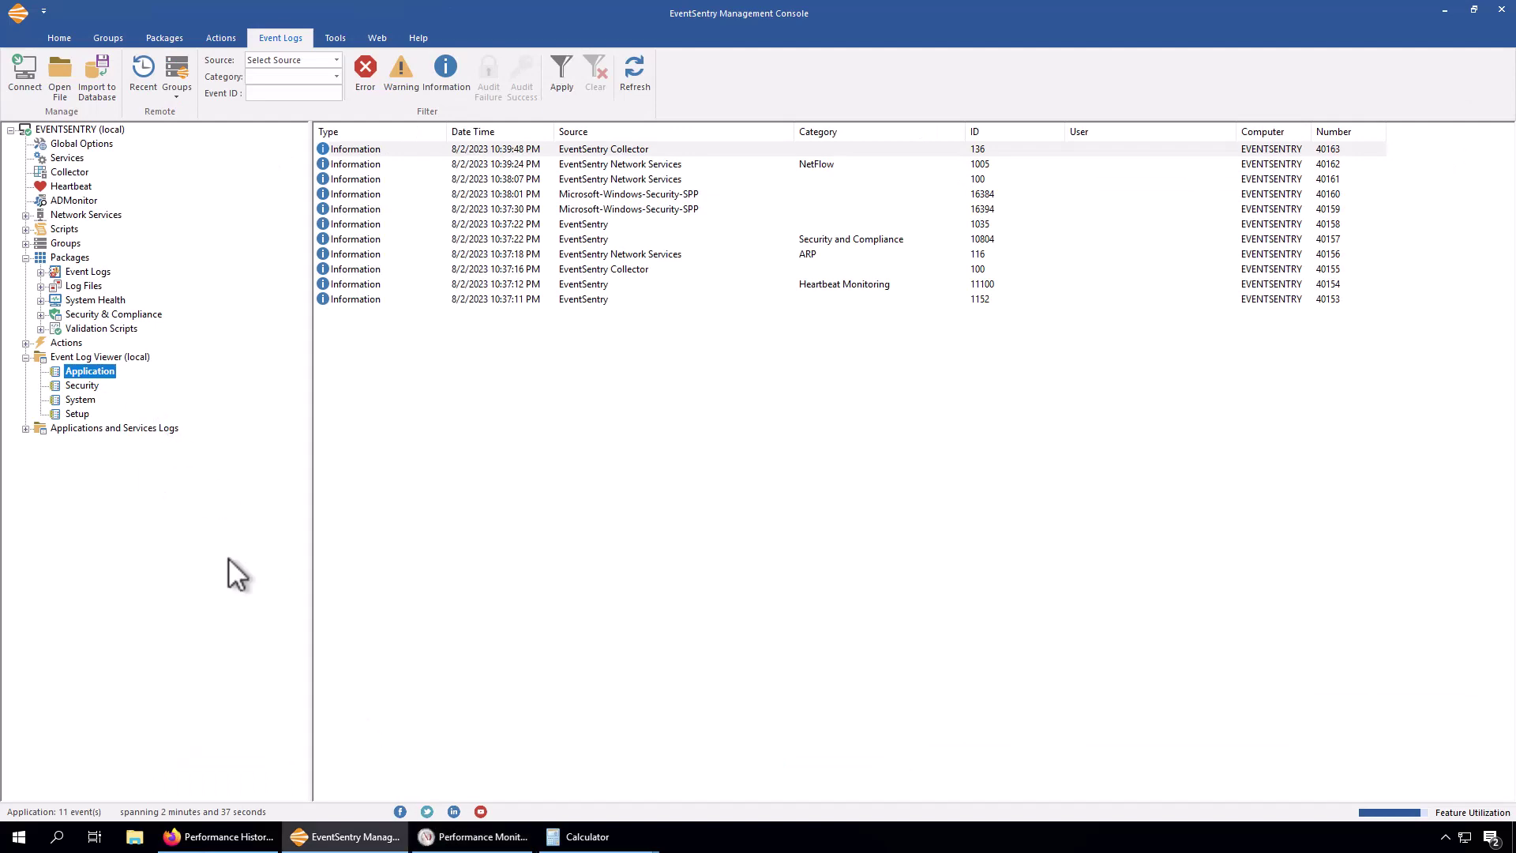
click(486, 838)
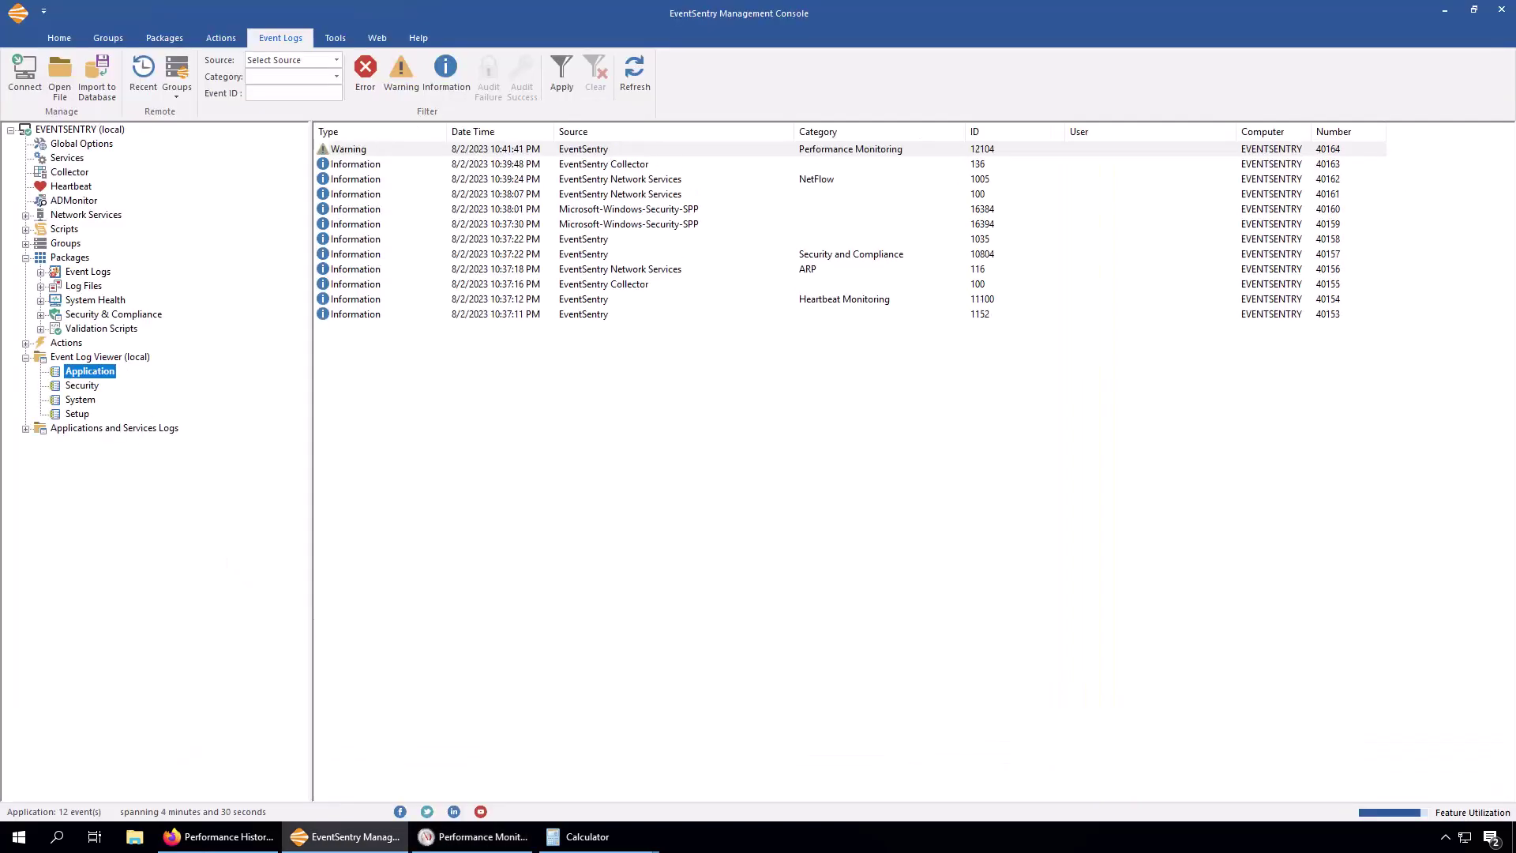
Step: Open warning 12104 showing an Average of 181 processes, close it, and close all Calculator windows
double_click(874, 147)
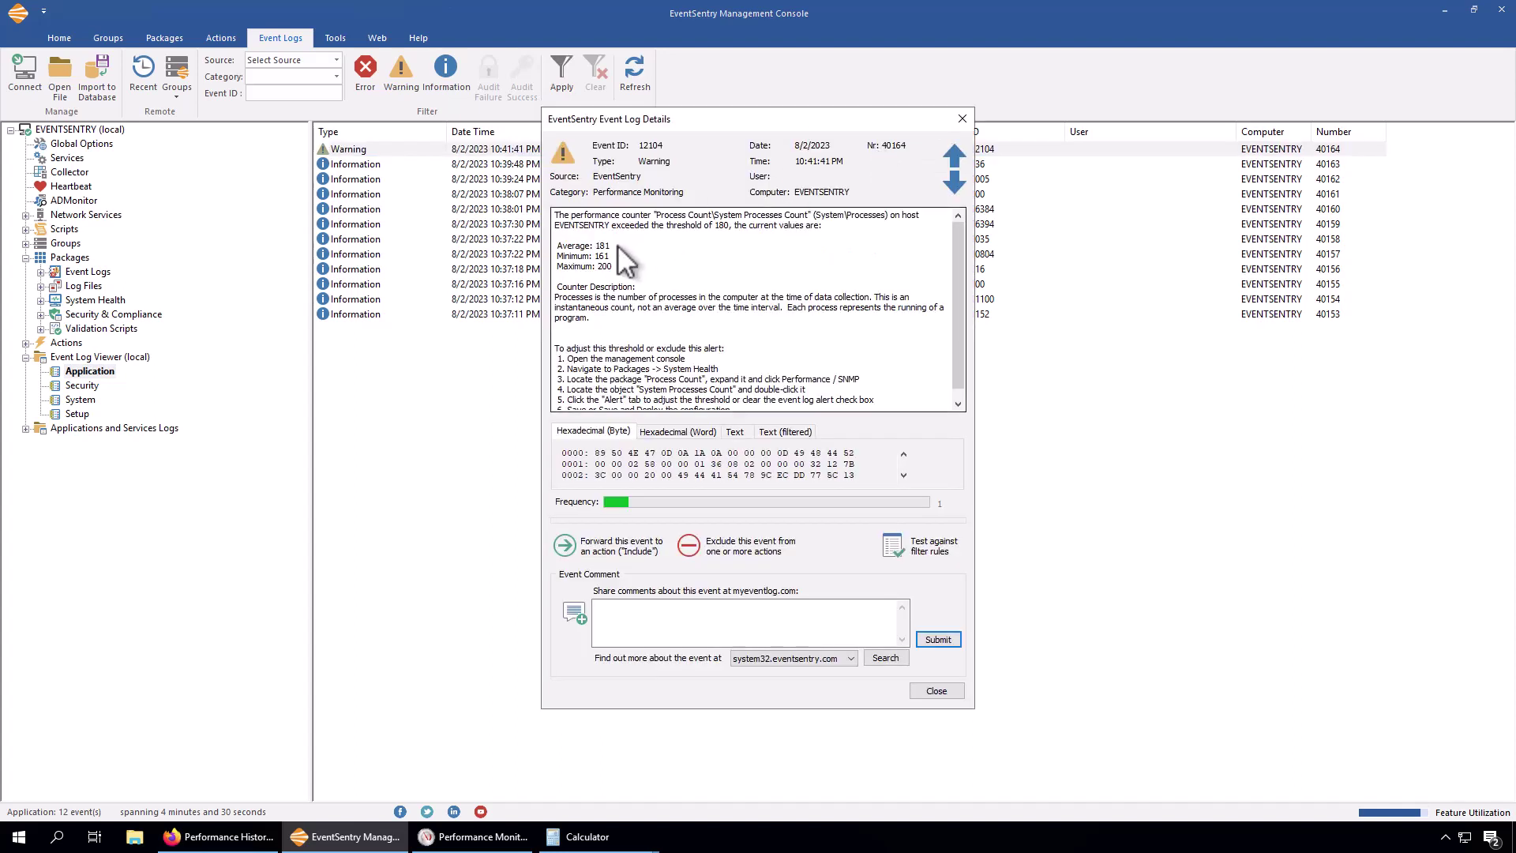
click(618, 245)
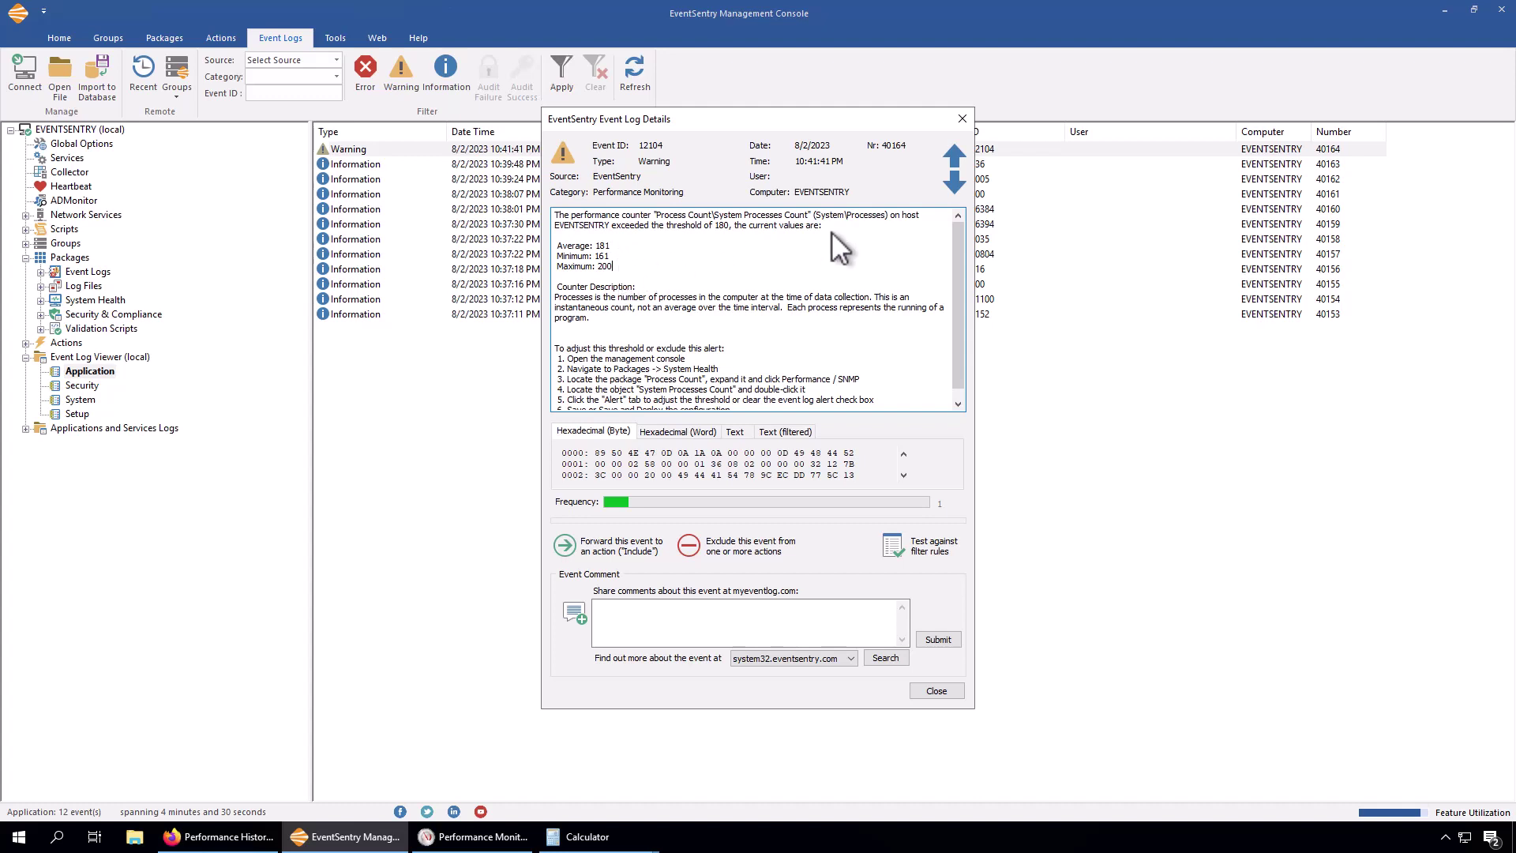
click(961, 119)
right_click(580, 836)
click(581, 705)
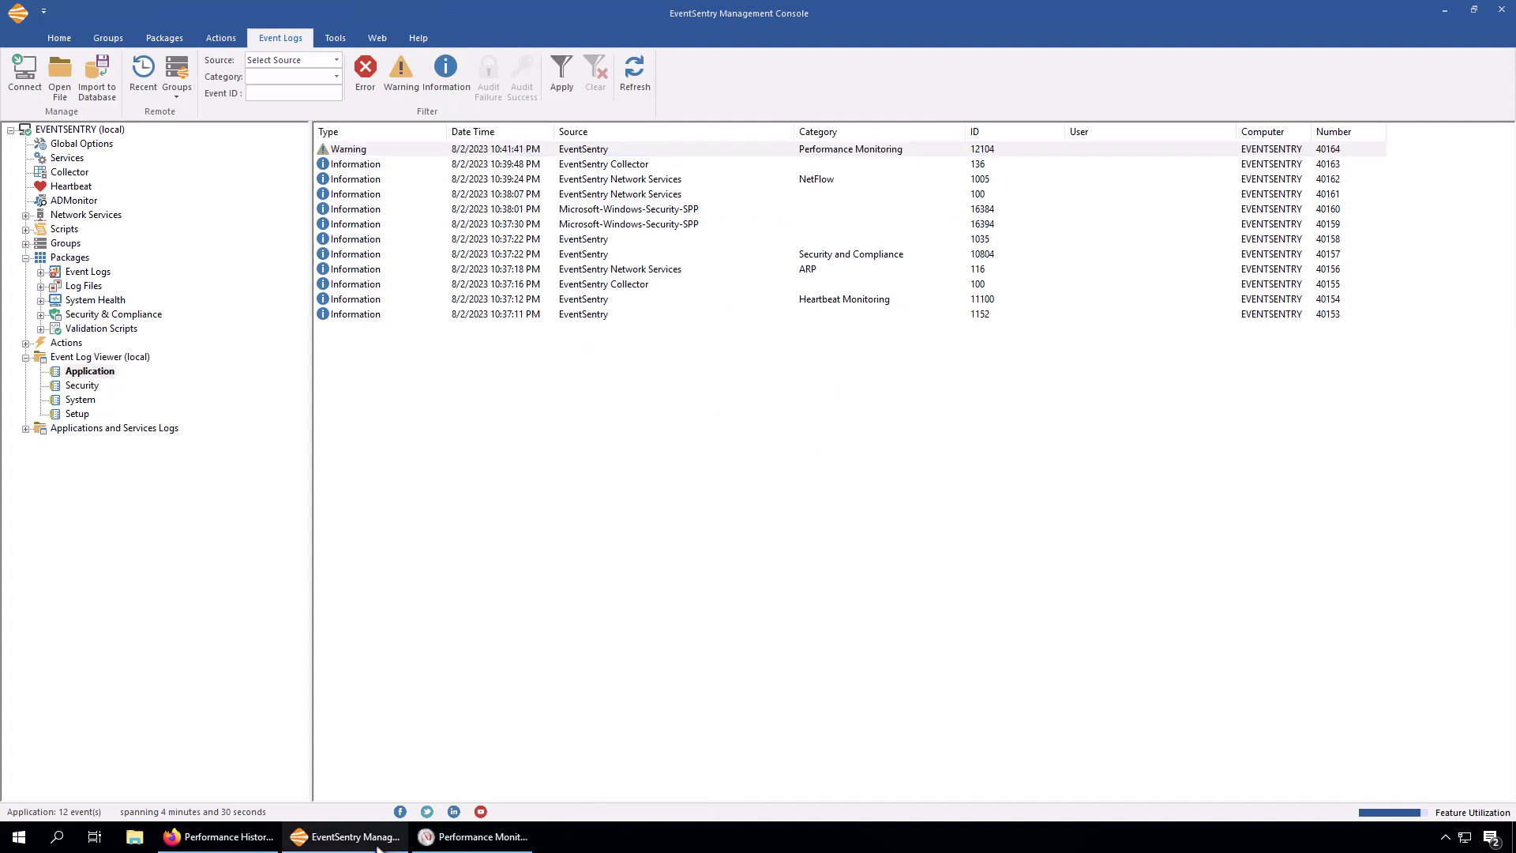
Step: Refresh the event list, check the Processes graph, and reload the Application log to show event 12154
click(473, 149)
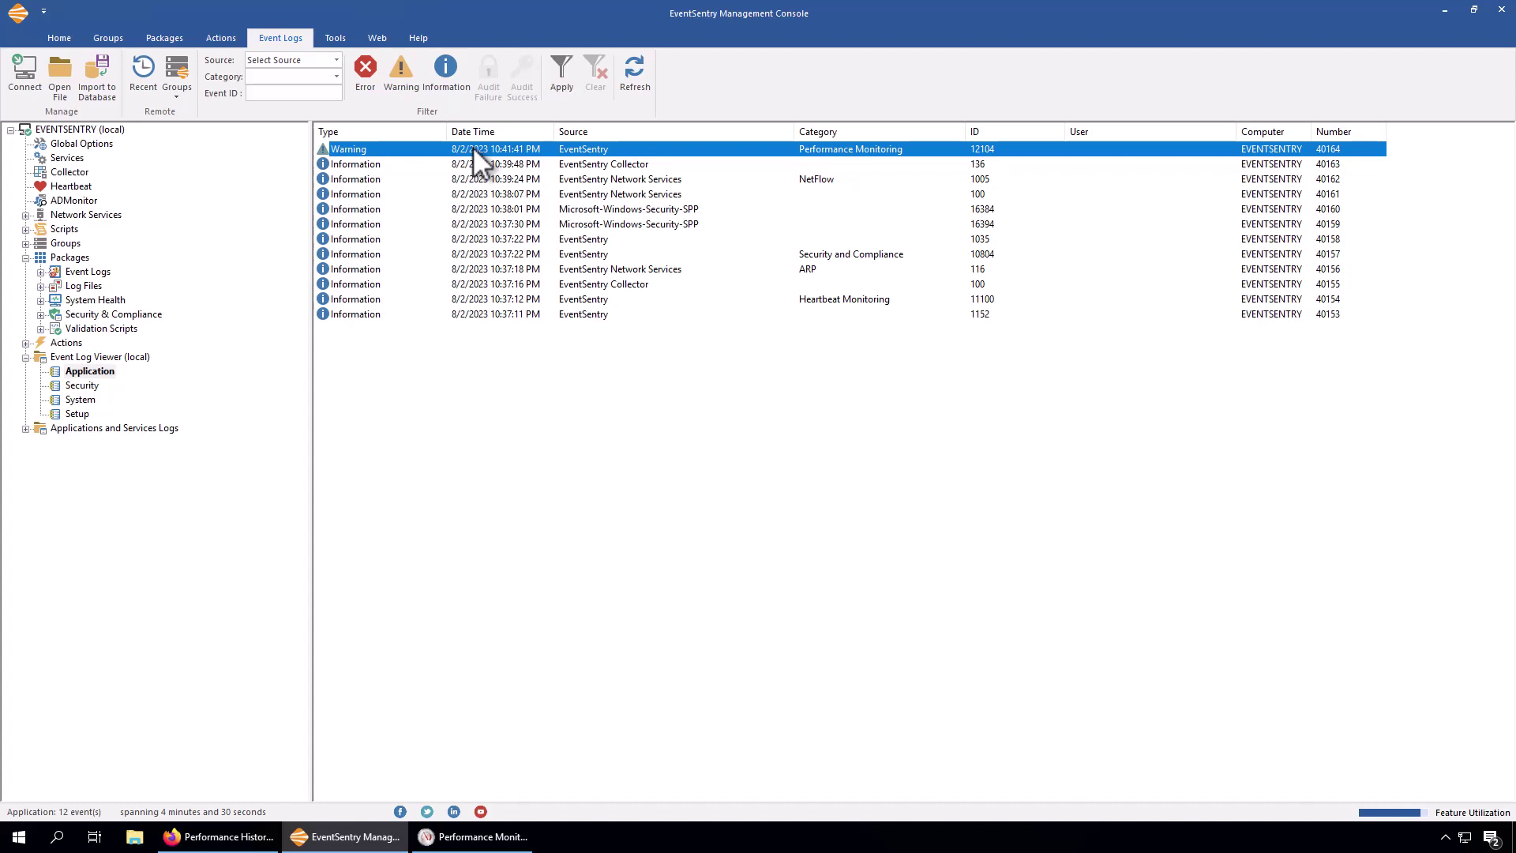
click(634, 71)
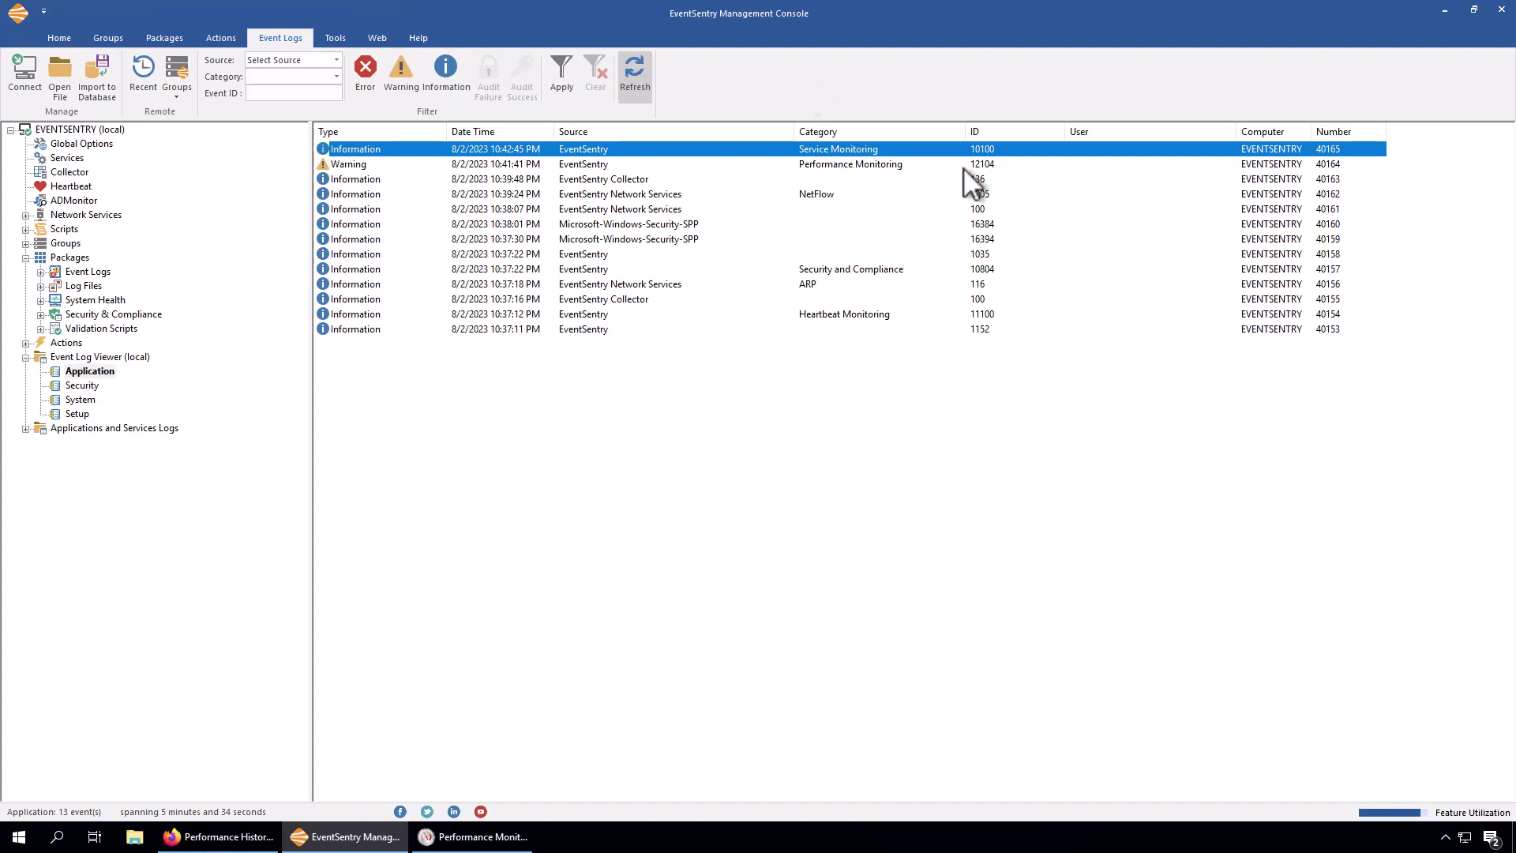
click(474, 837)
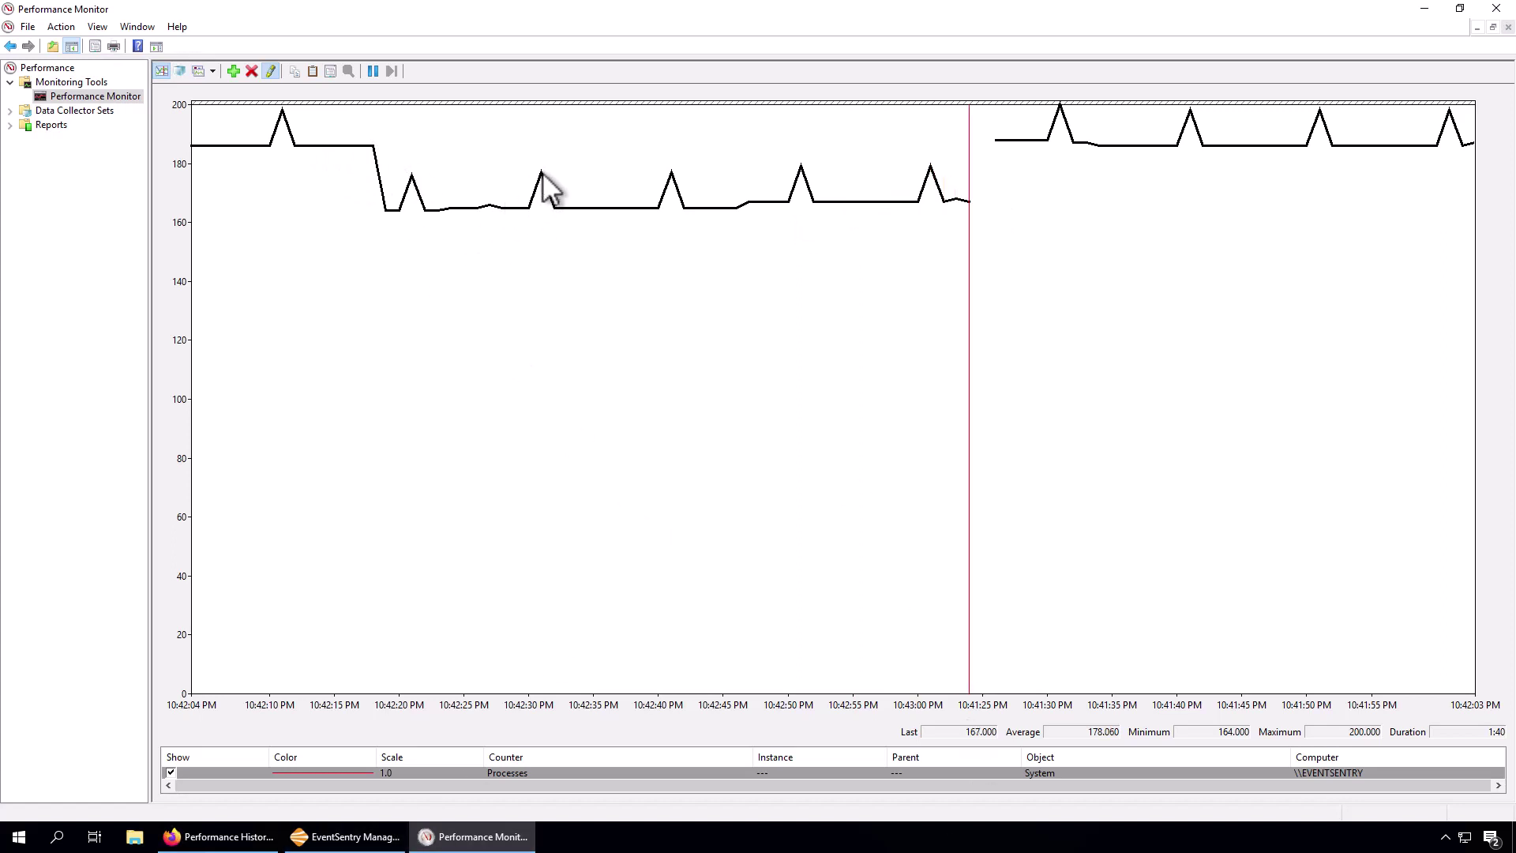
click(355, 835)
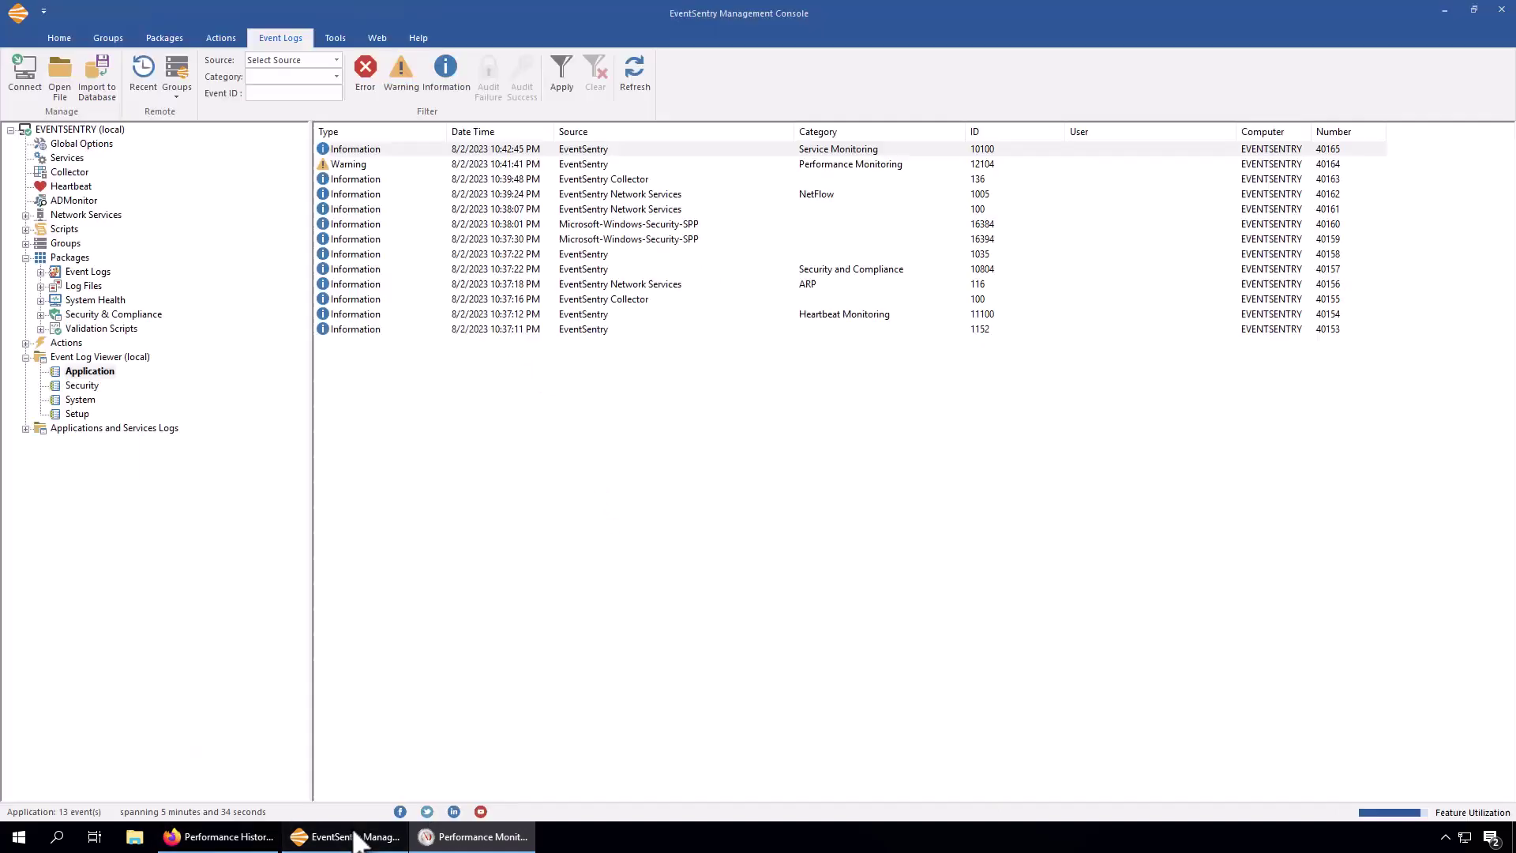
click(87, 372)
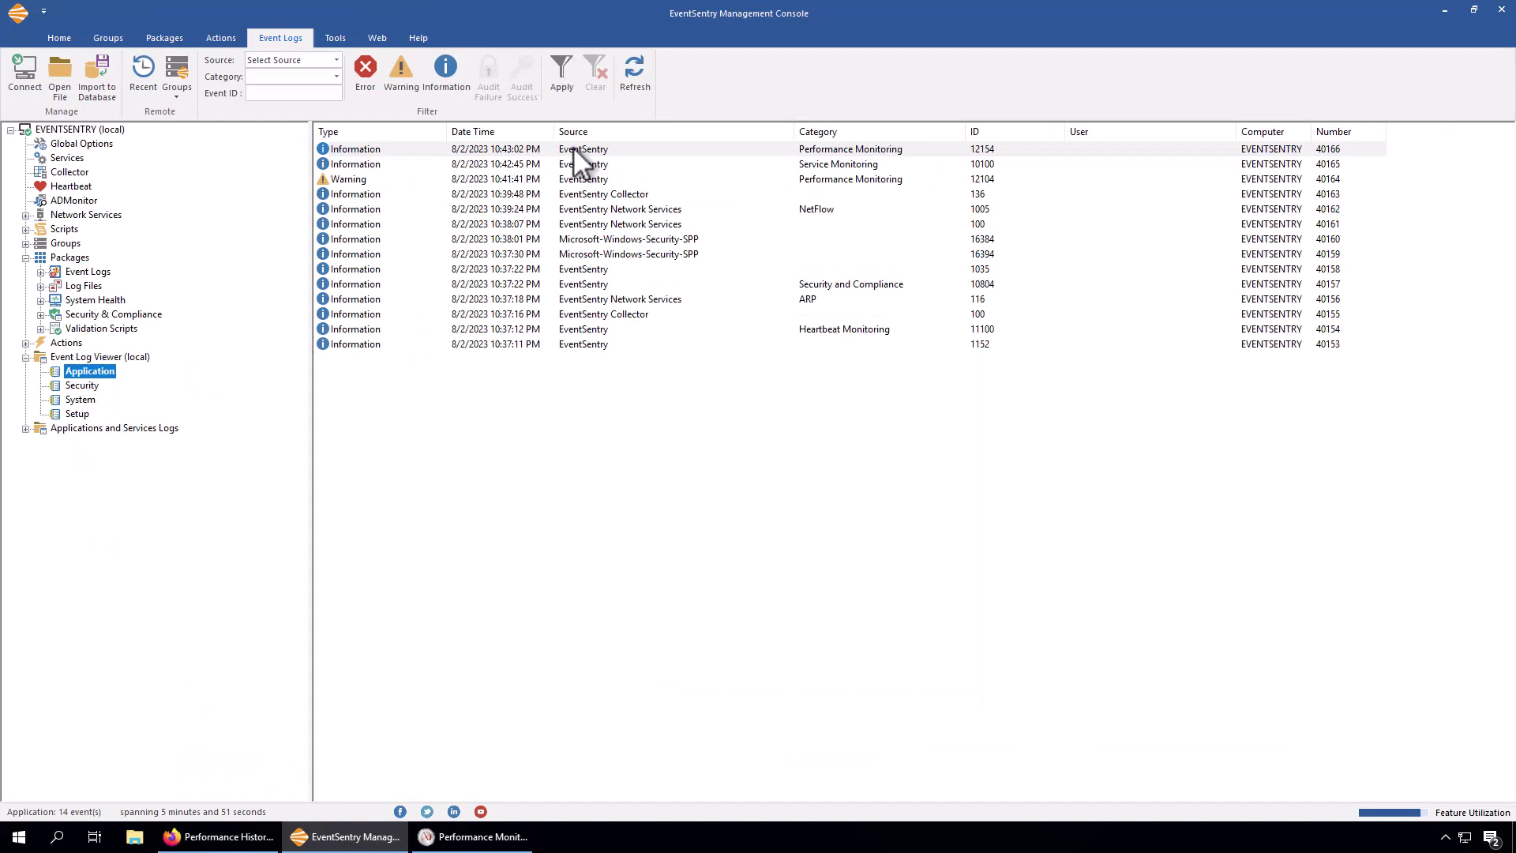
click(537, 148)
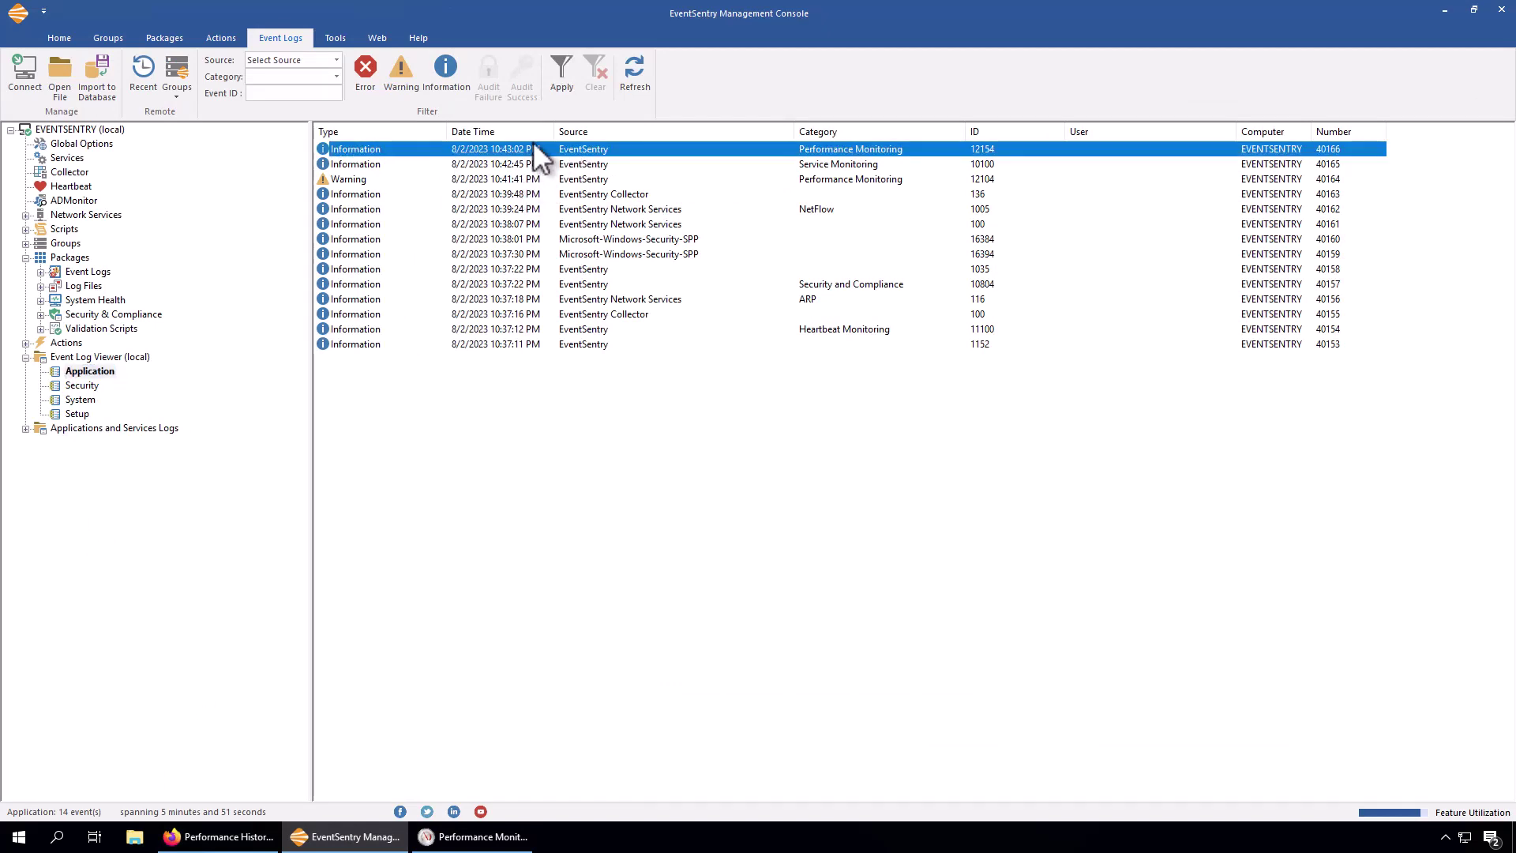
double_click(535, 148)
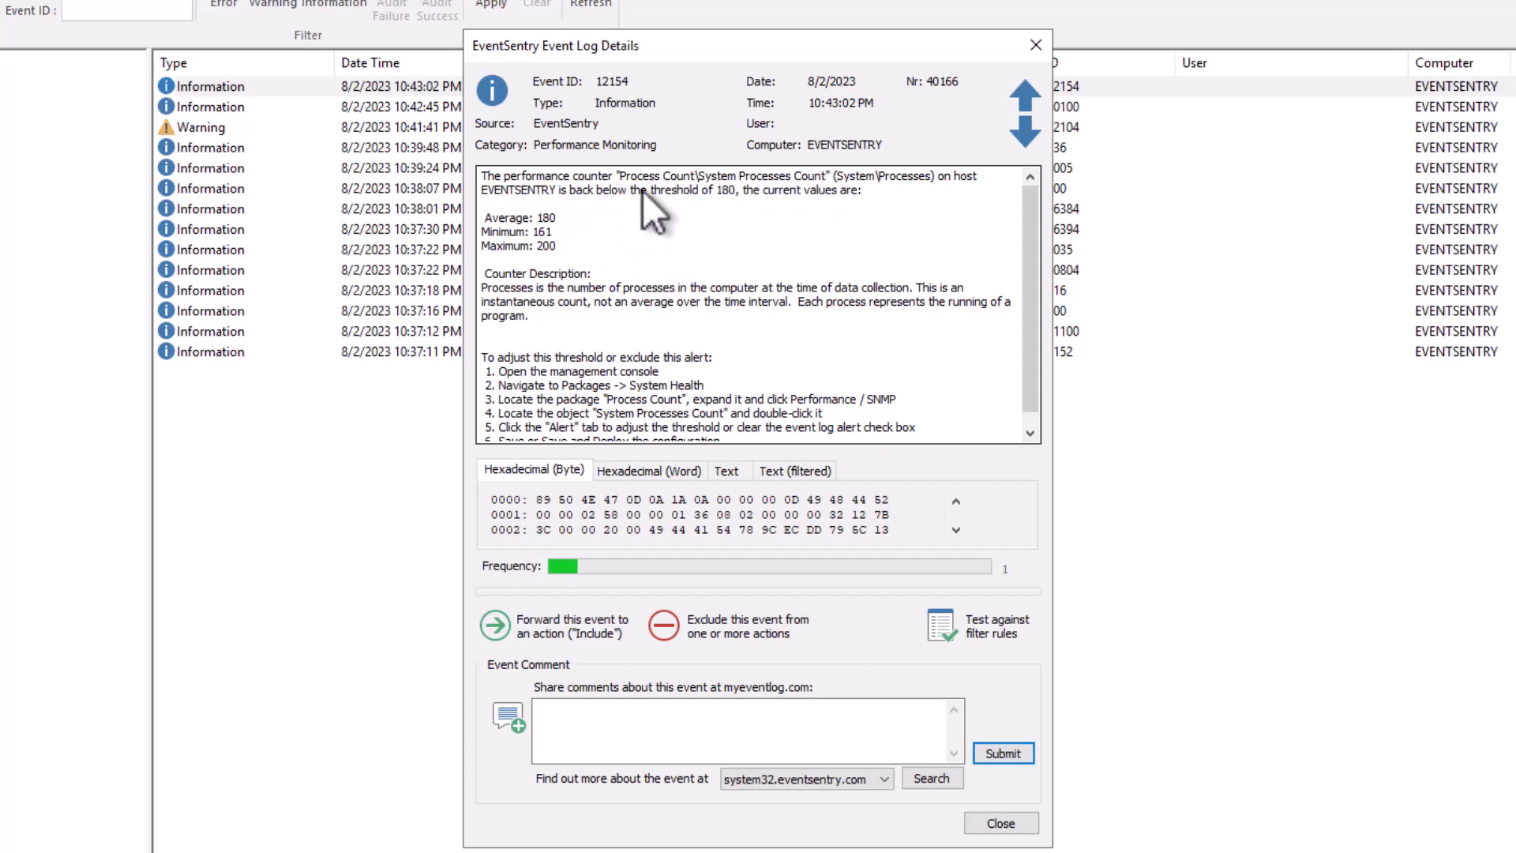
click(553, 207)
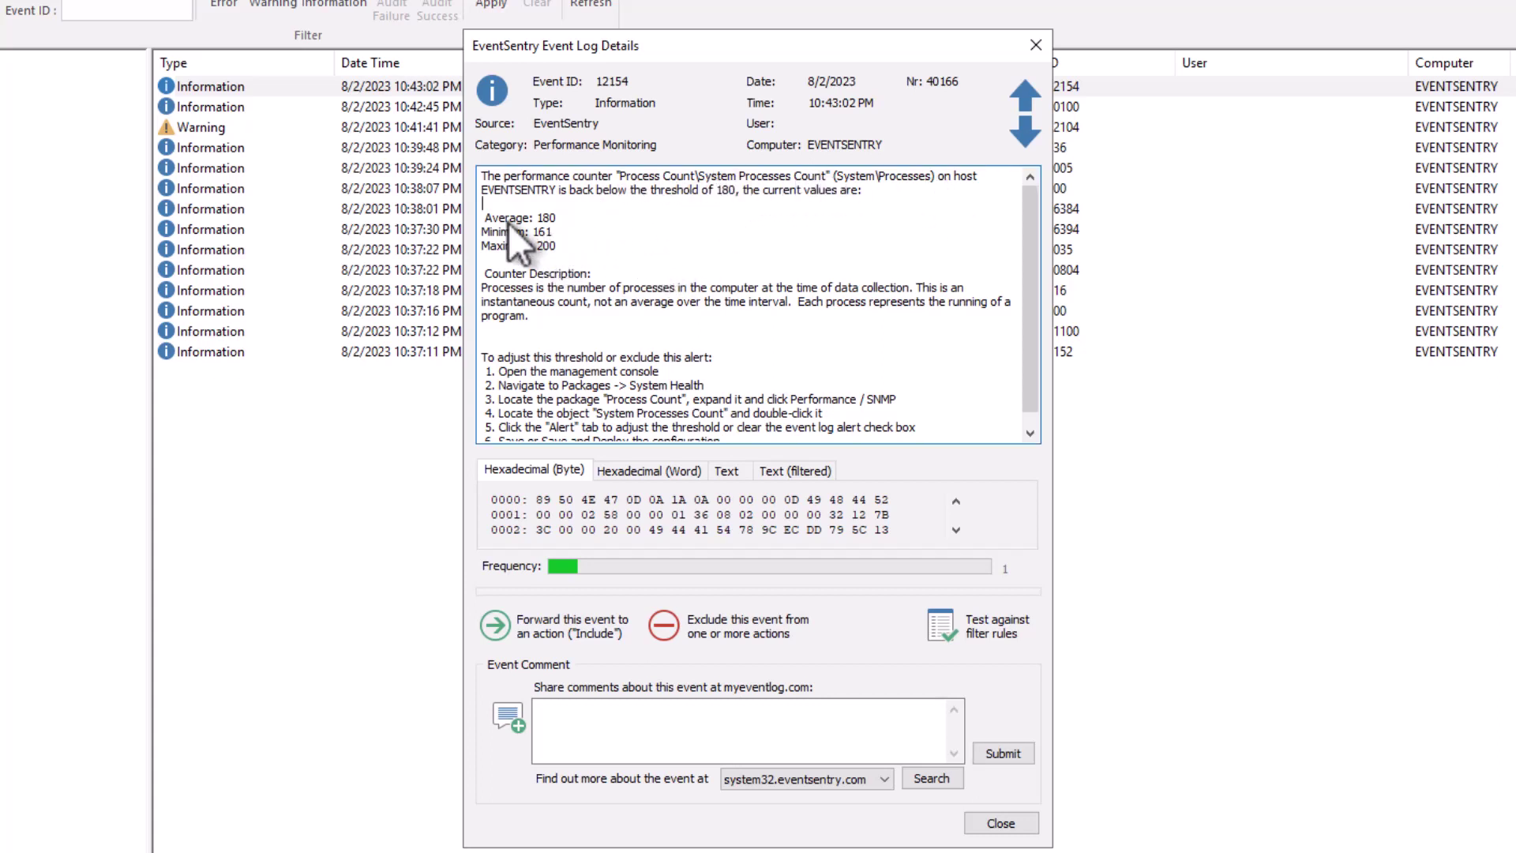
drag(562, 247, 414, 202)
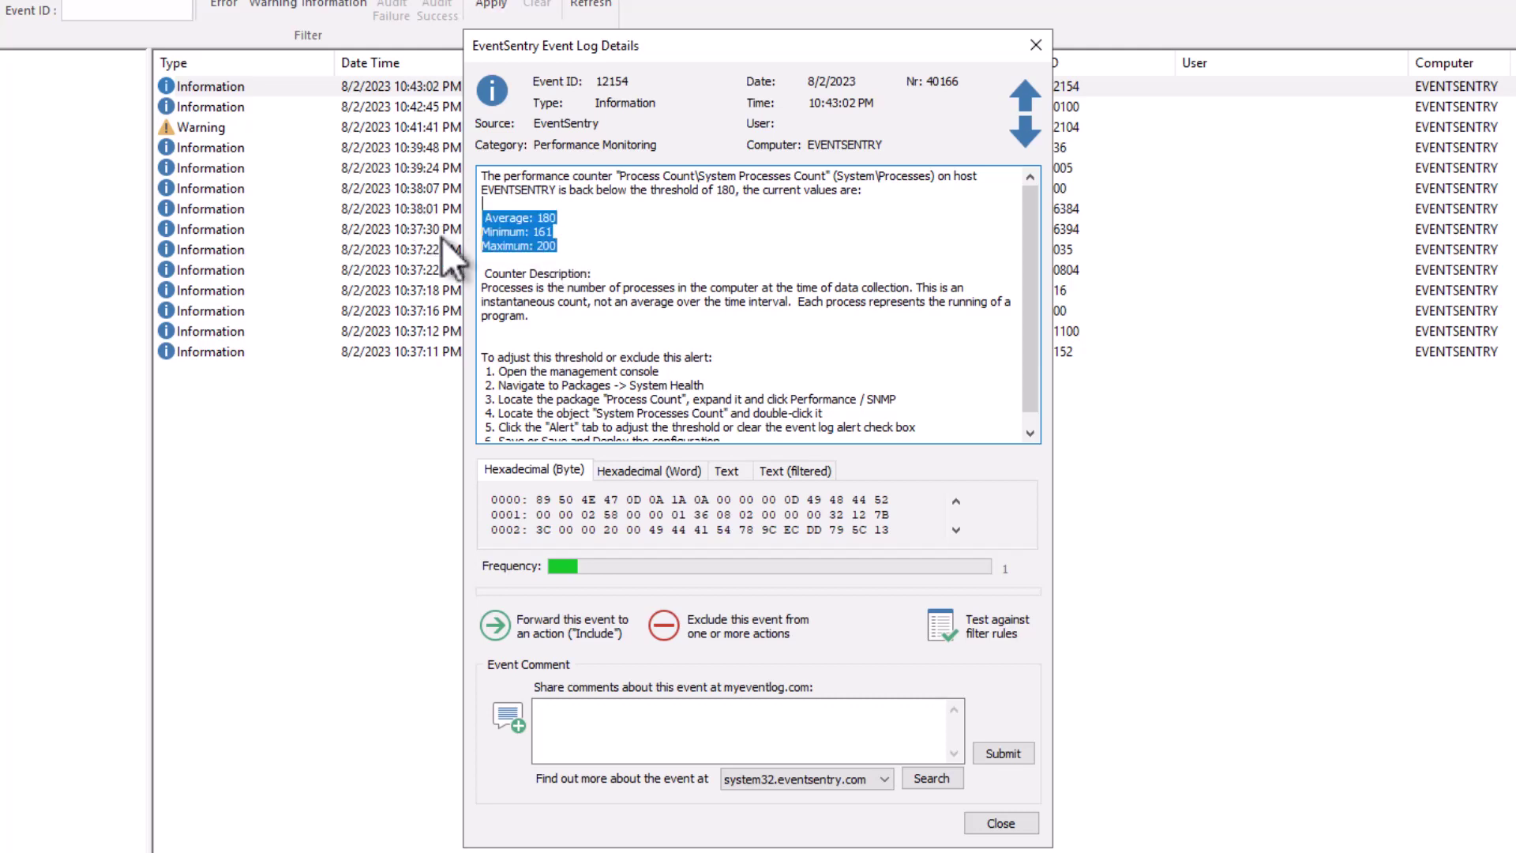
click(1000, 823)
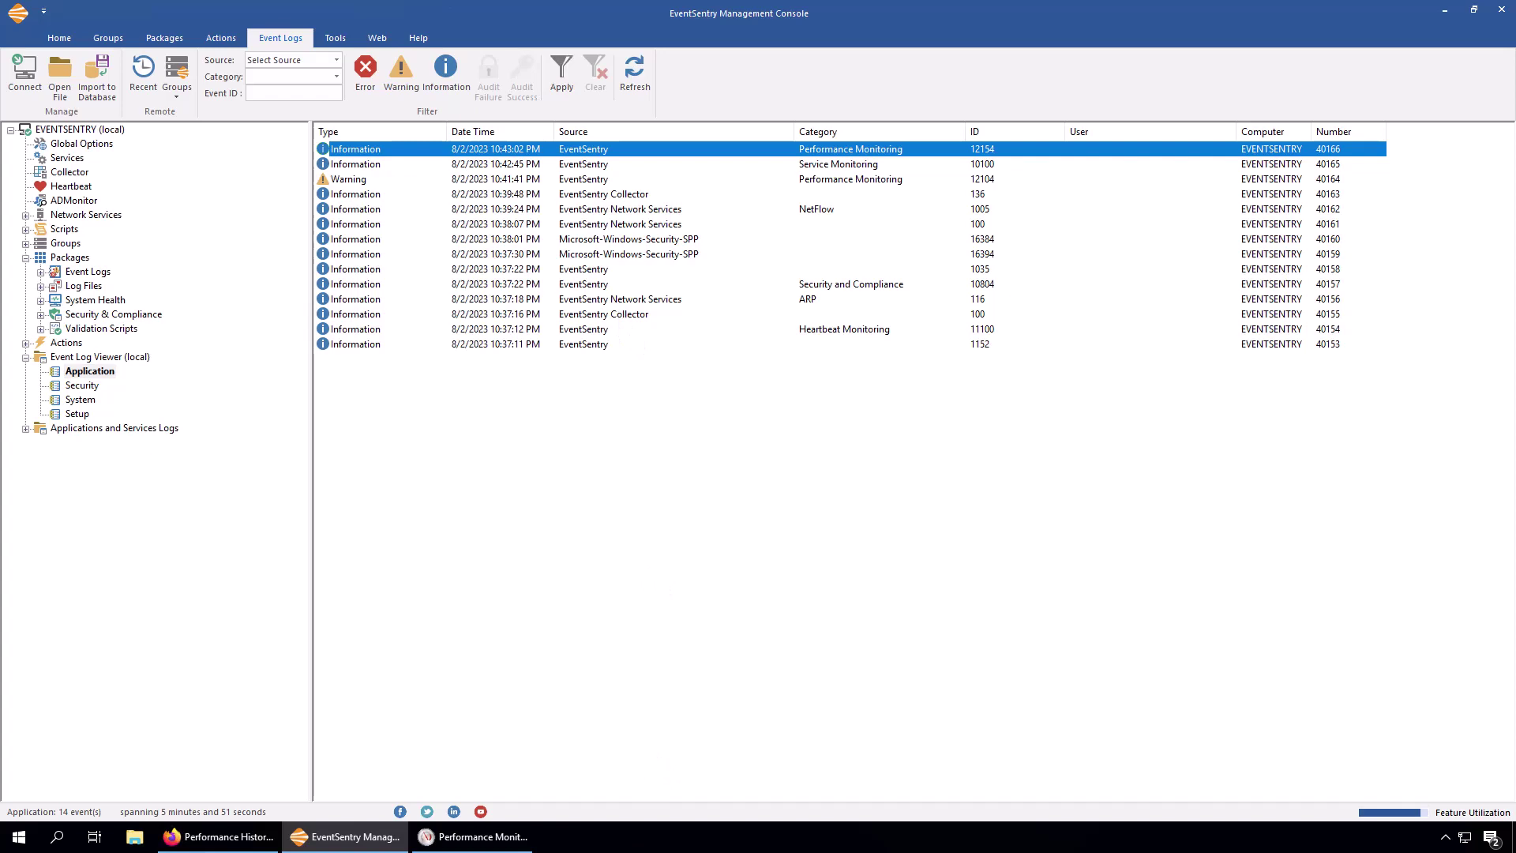
Step: In Firefox, rerun the Performance History search showing the 182 and 161 records, then return to the console
click(218, 836)
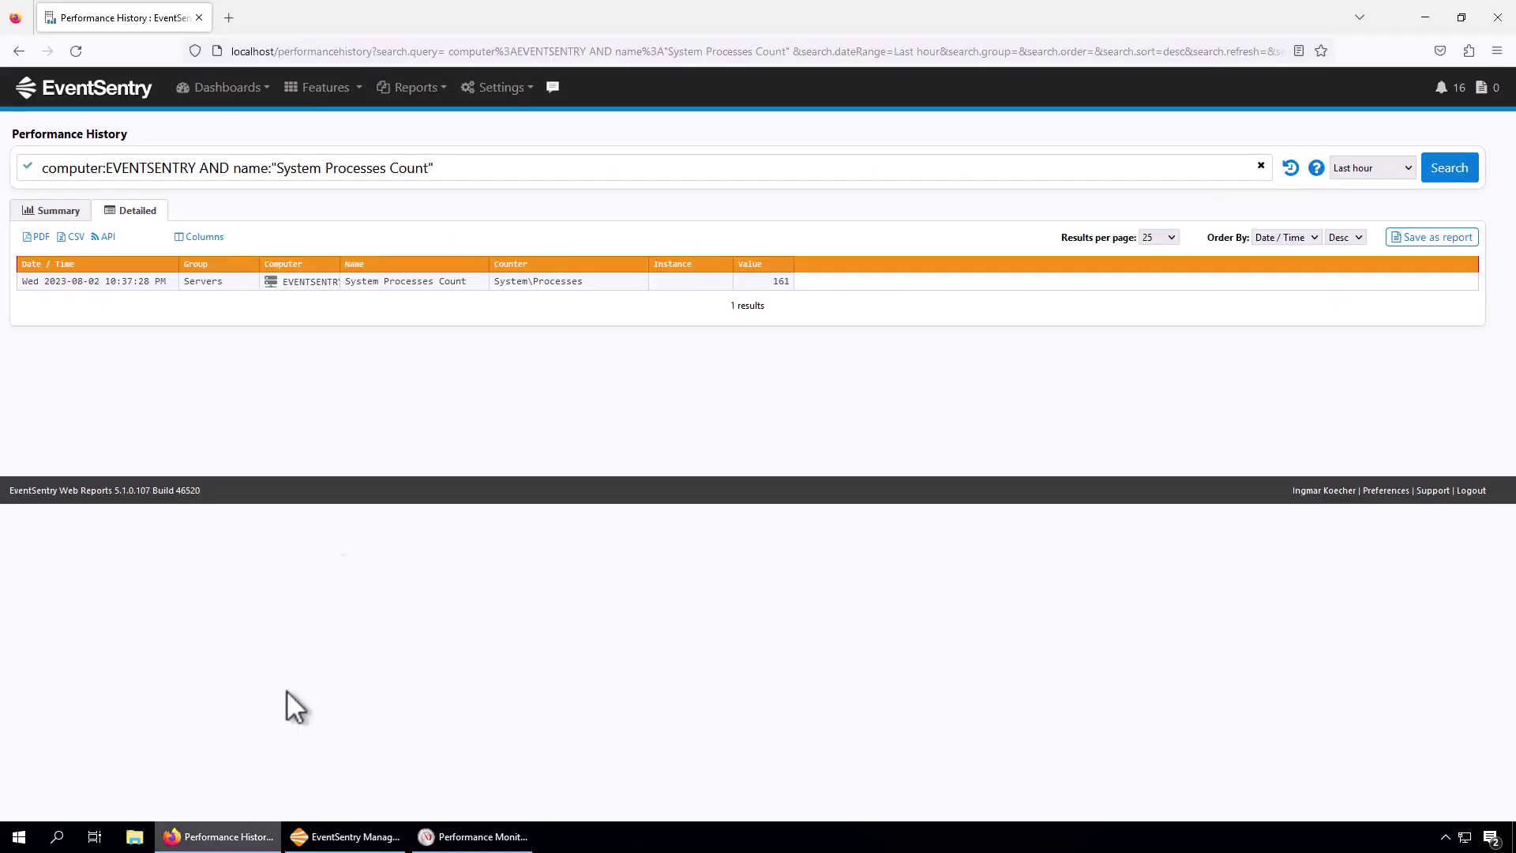
click(1448, 167)
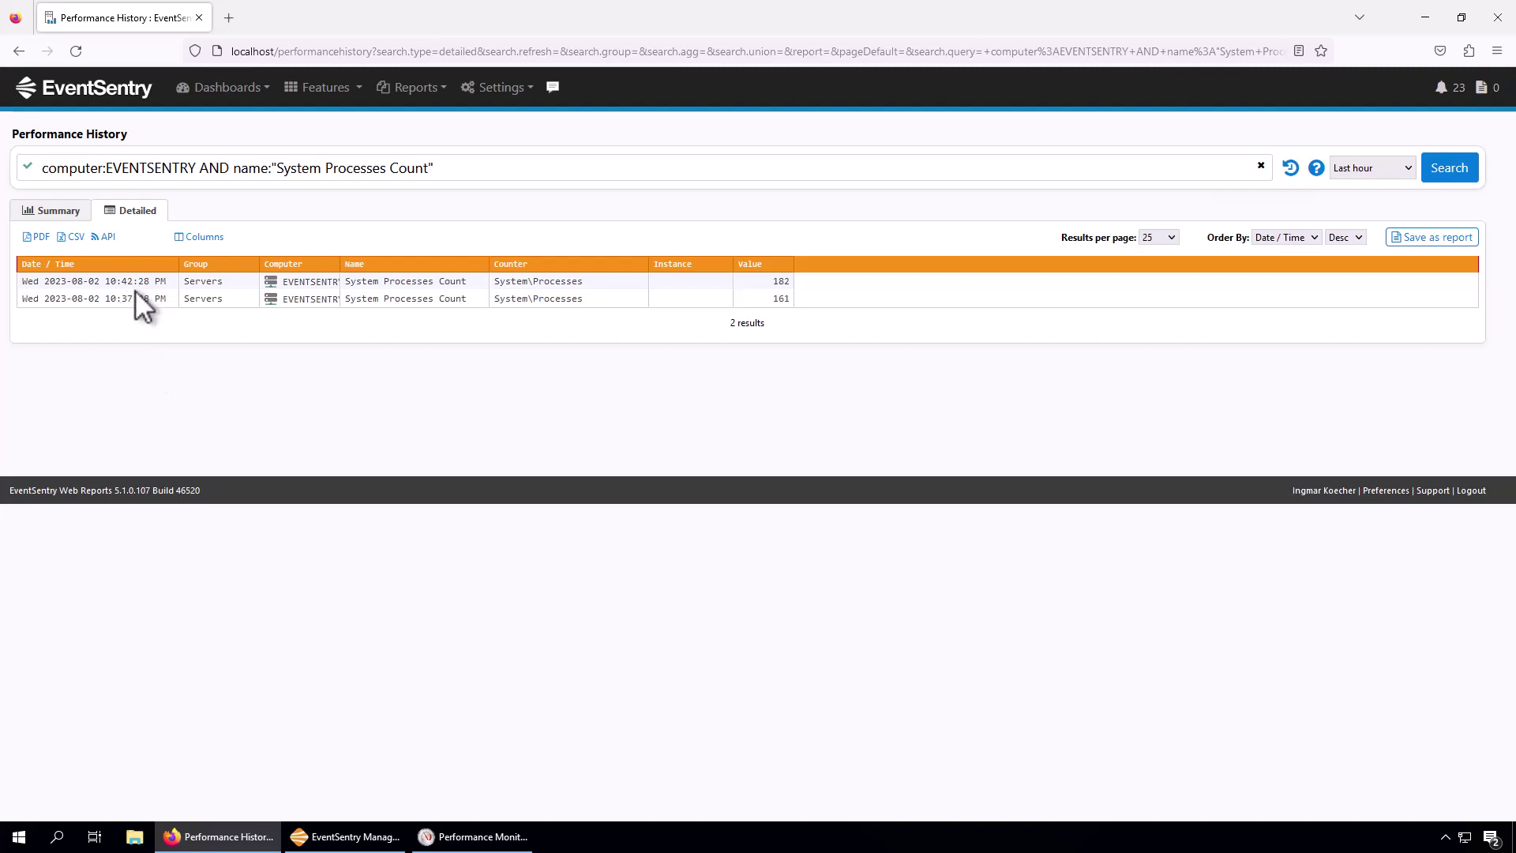
mouse_move(138, 293)
click(304, 841)
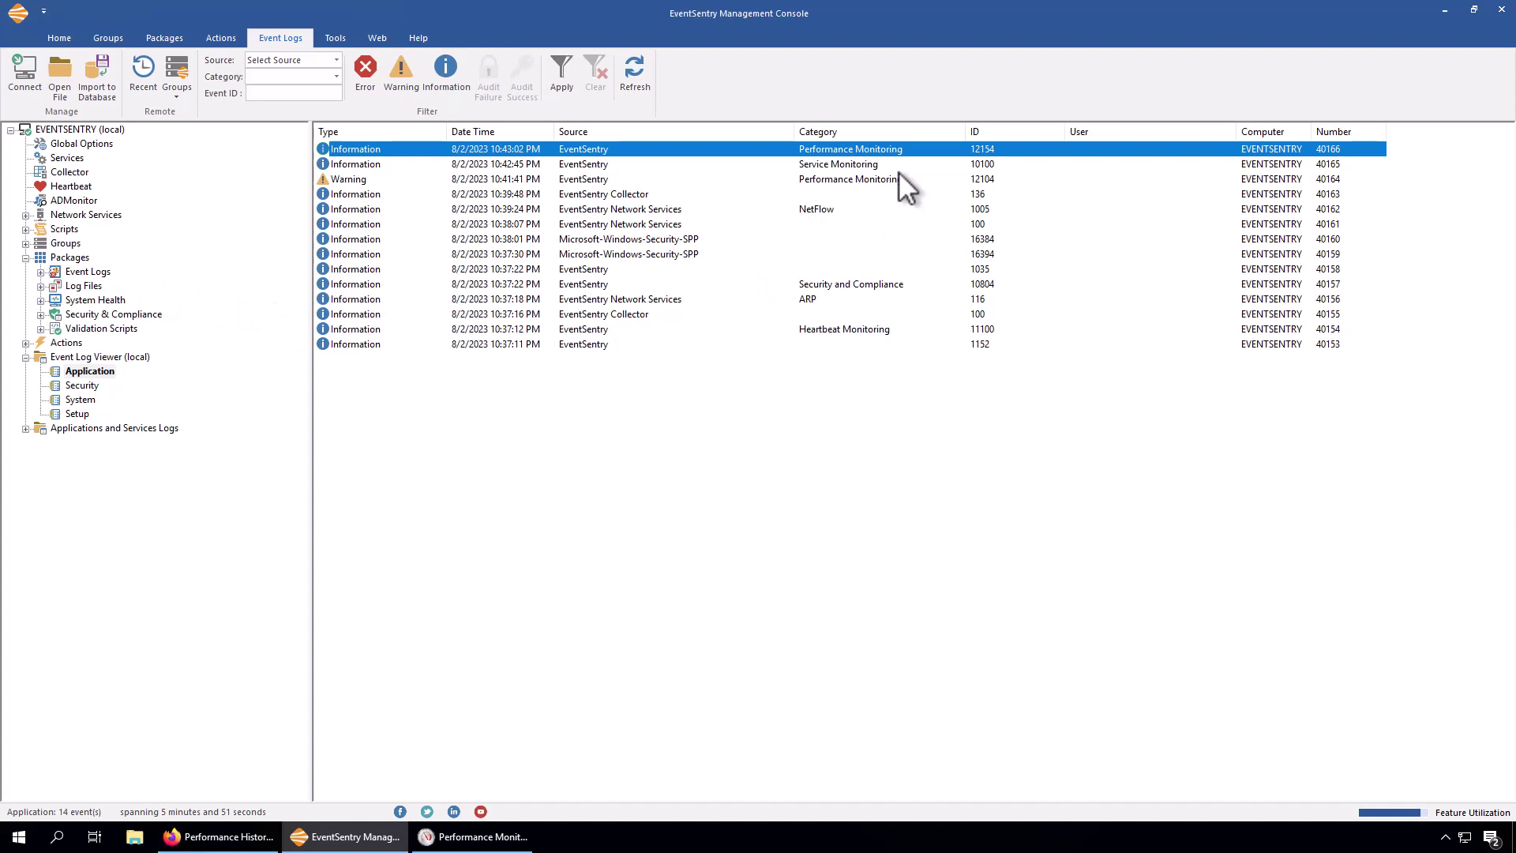
Step: Create a new event log package named 'Process Count Alerts'
click(878, 178)
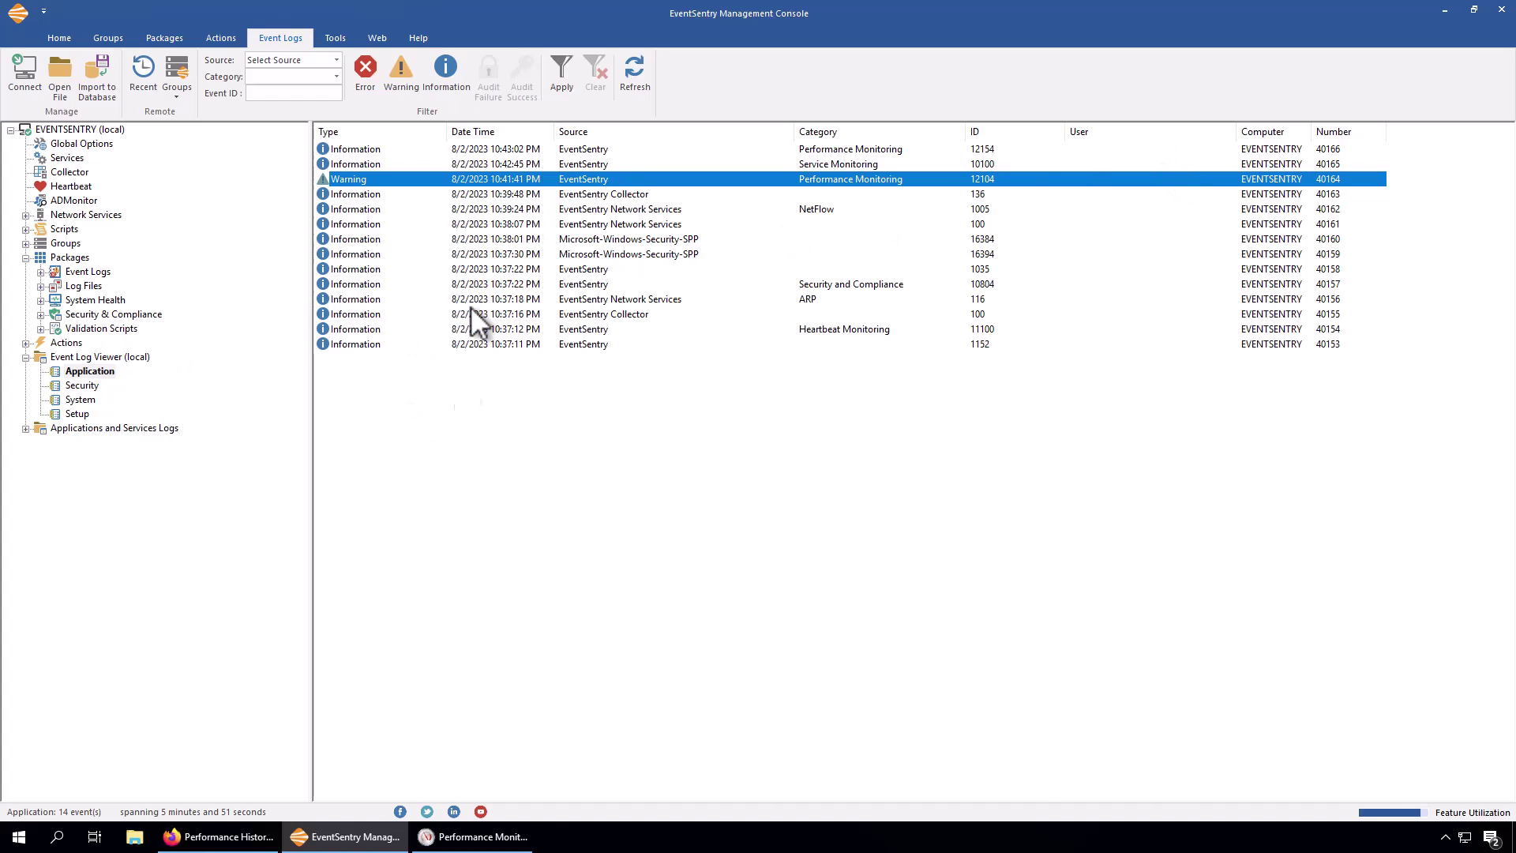
click(92, 272)
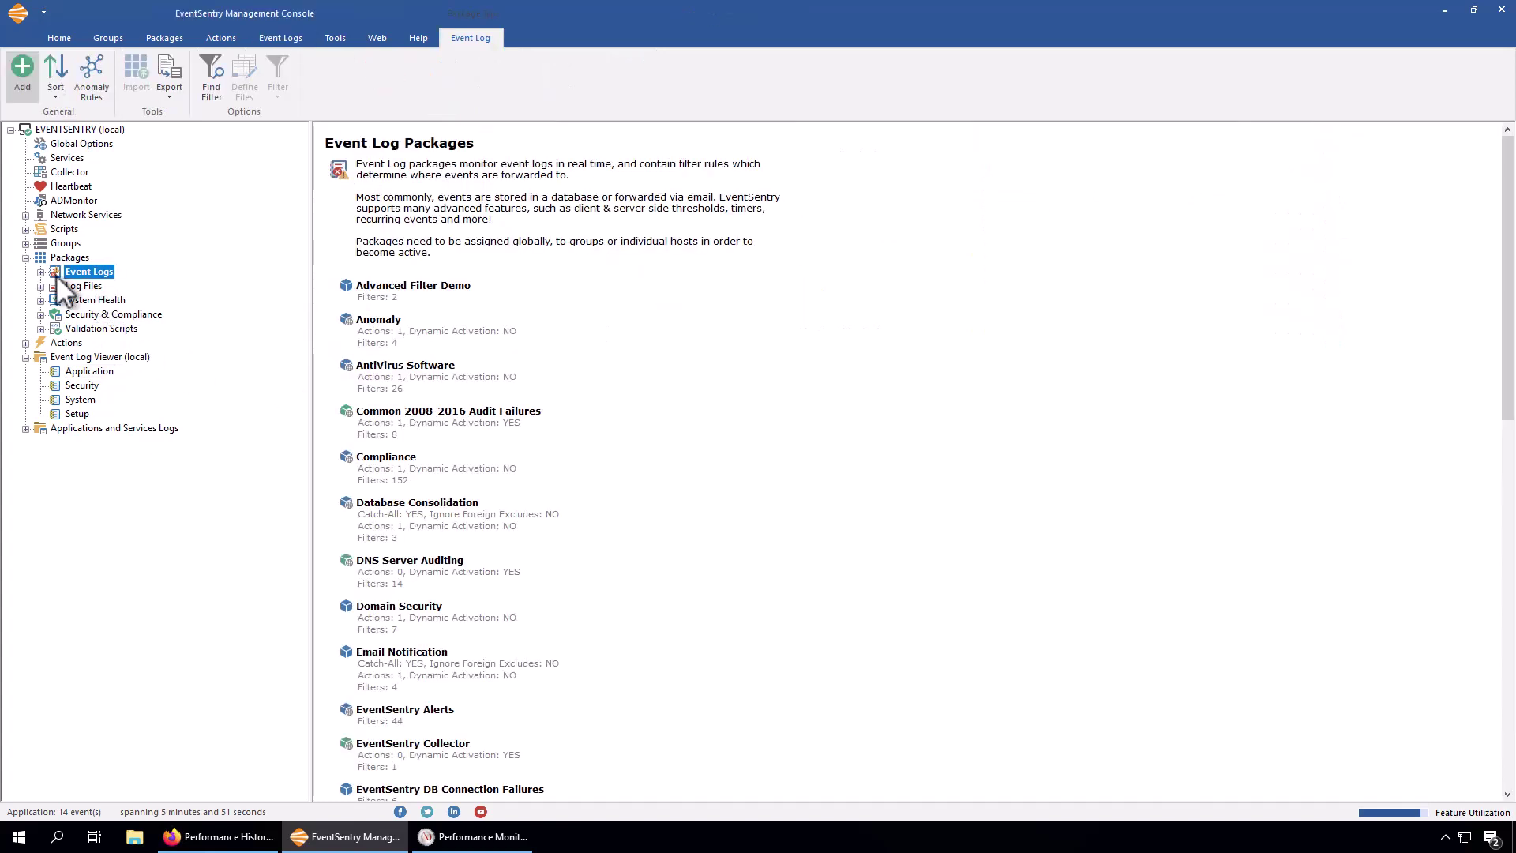
click(41, 271)
click(22, 75)
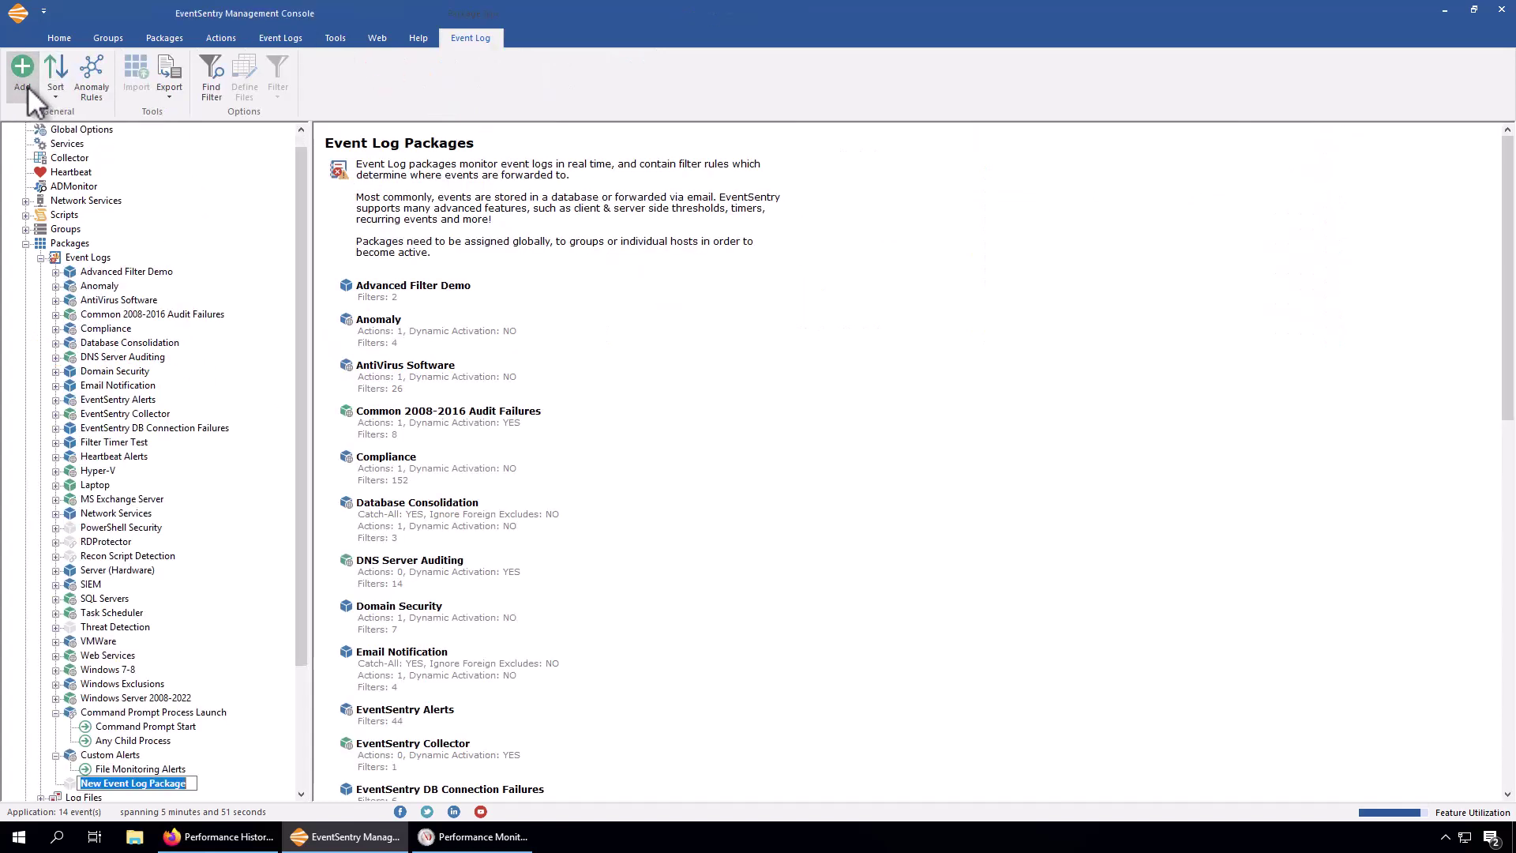
text(Process Count Alerts)
key(Return)
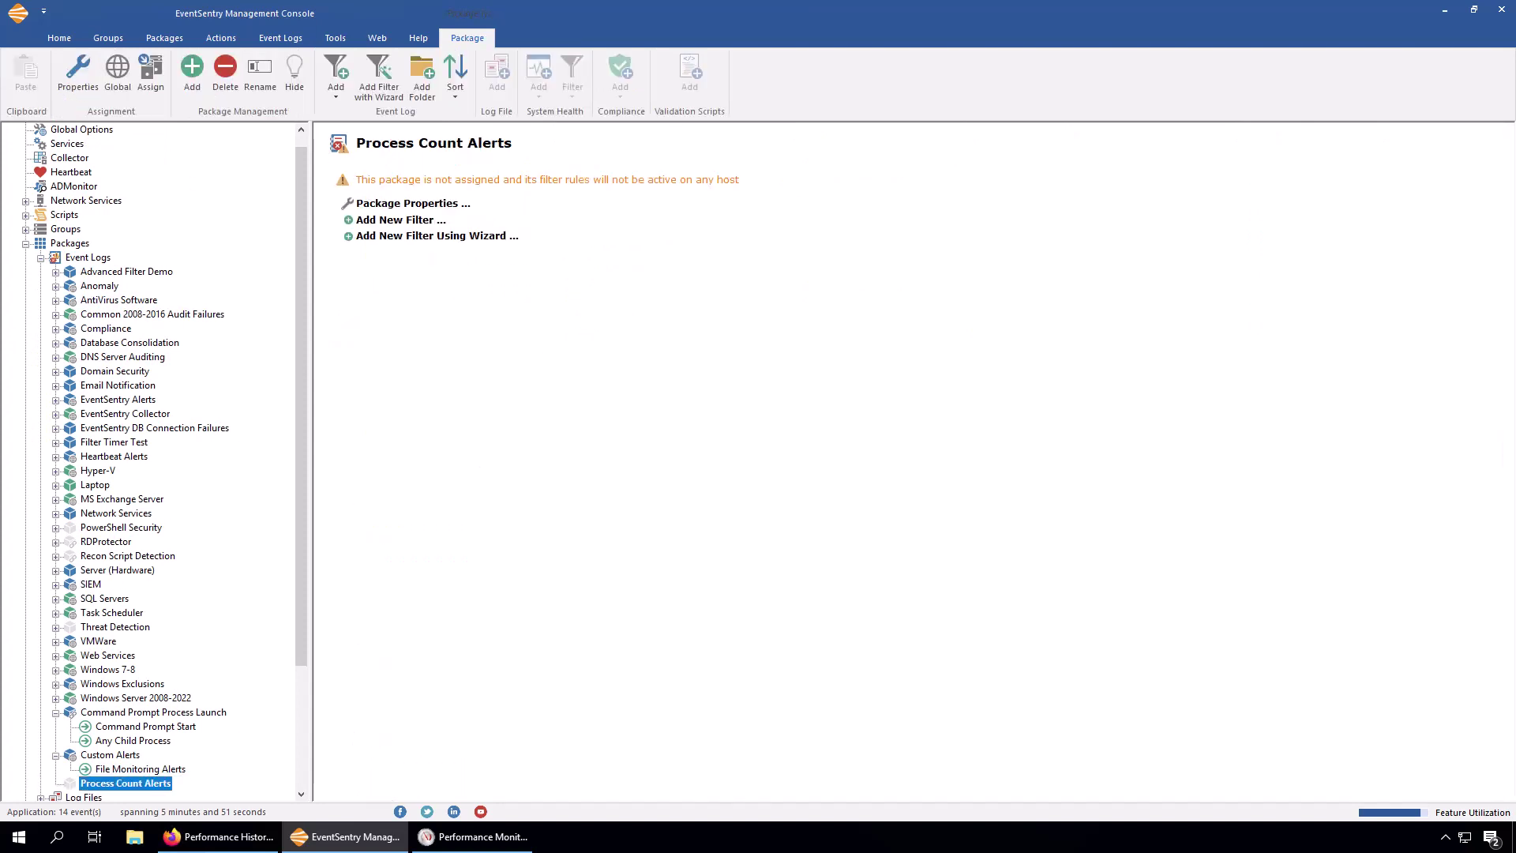
Step: Assign the Process Count Alerts package to the EVENTSENTRY server and return to the Application log
click(55, 755)
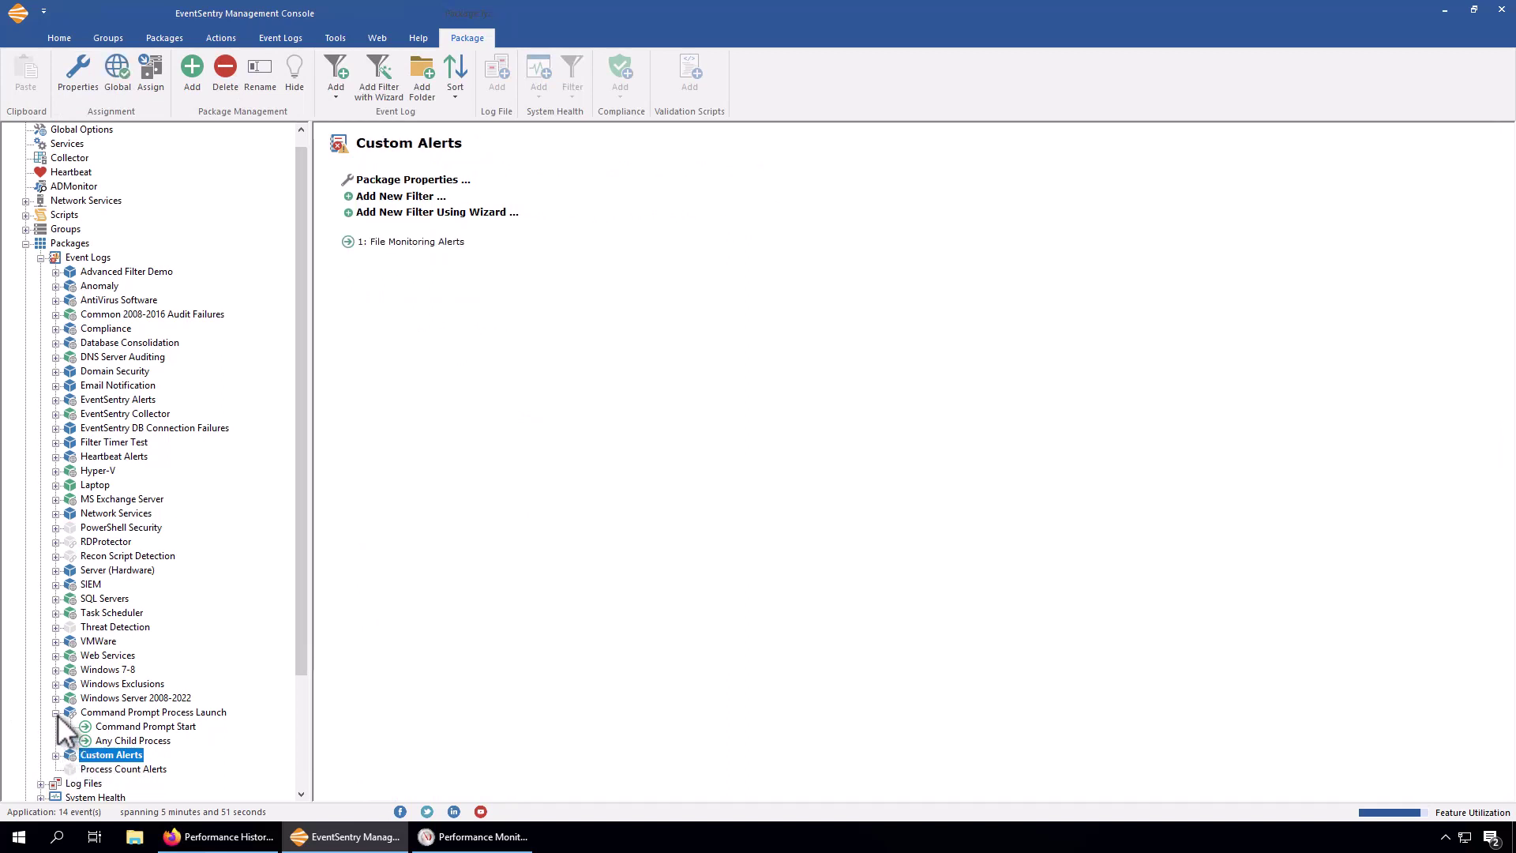
click(55, 713)
scroll(75, 559, down, 3)
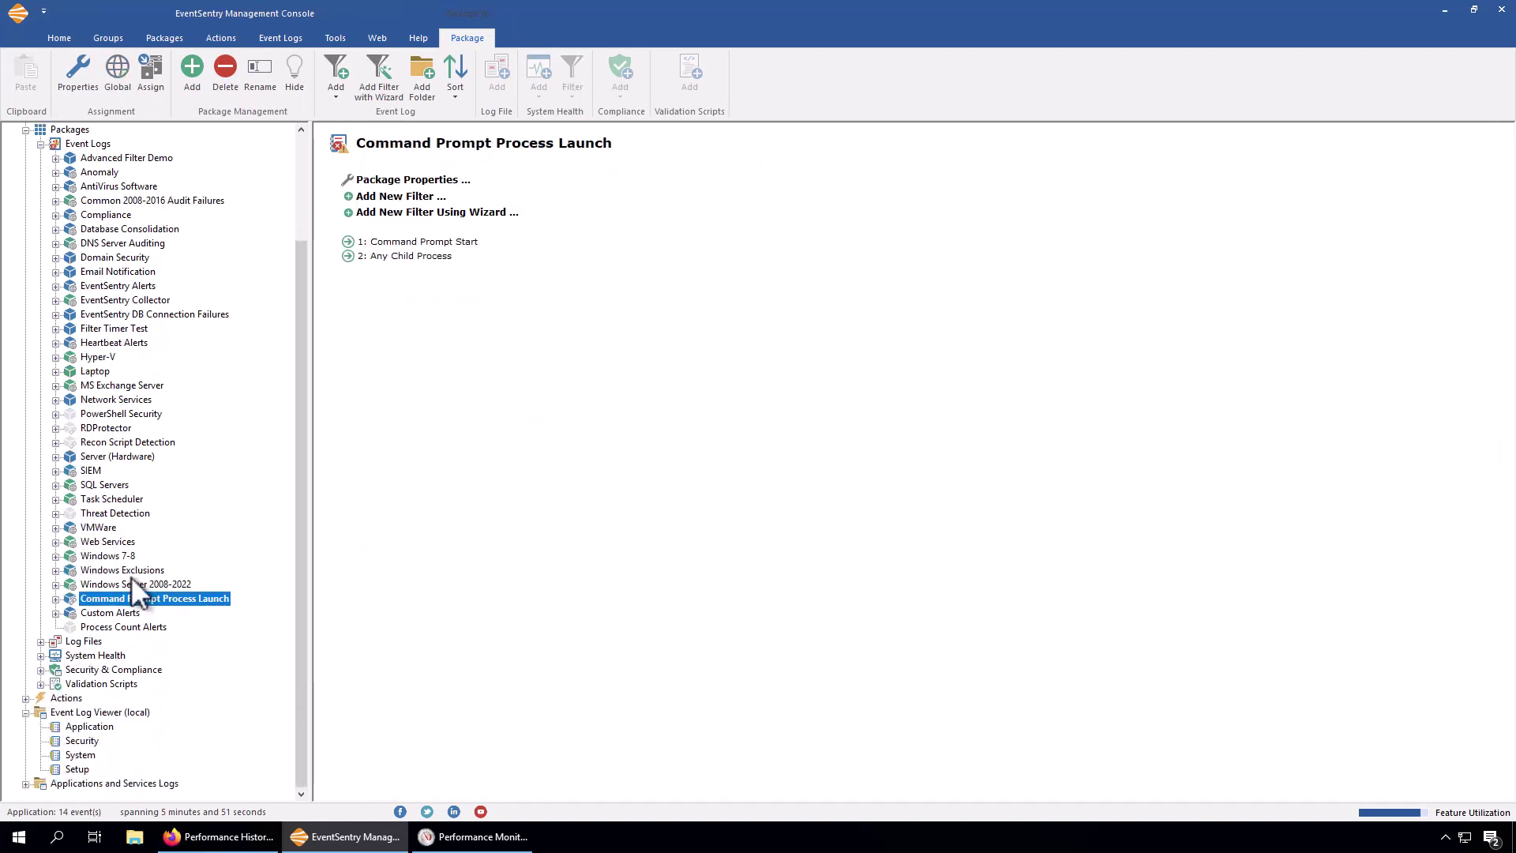
click(120, 628)
click(150, 75)
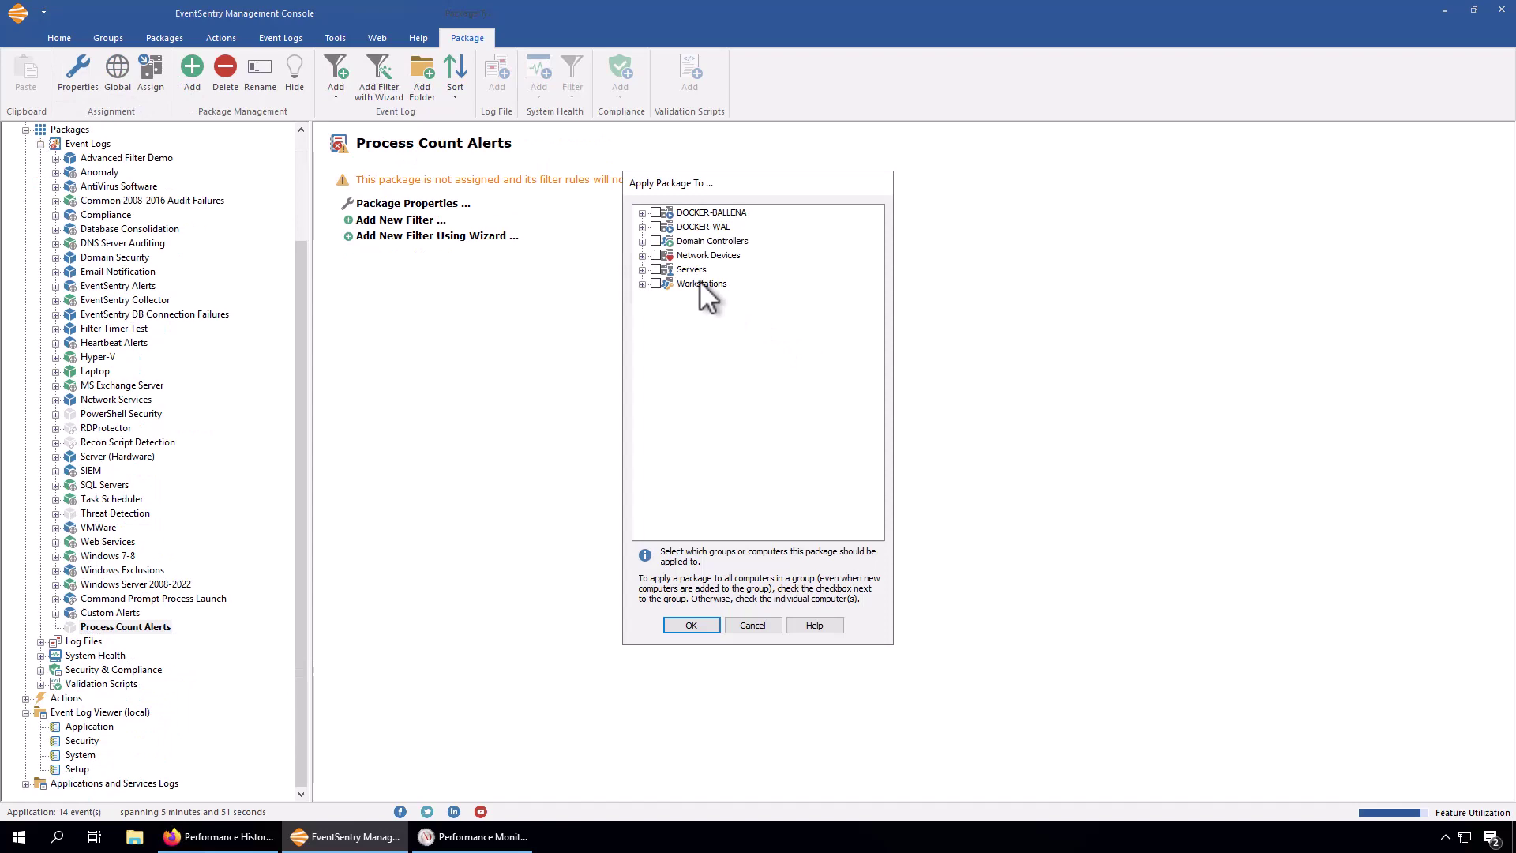
click(642, 270)
click(671, 312)
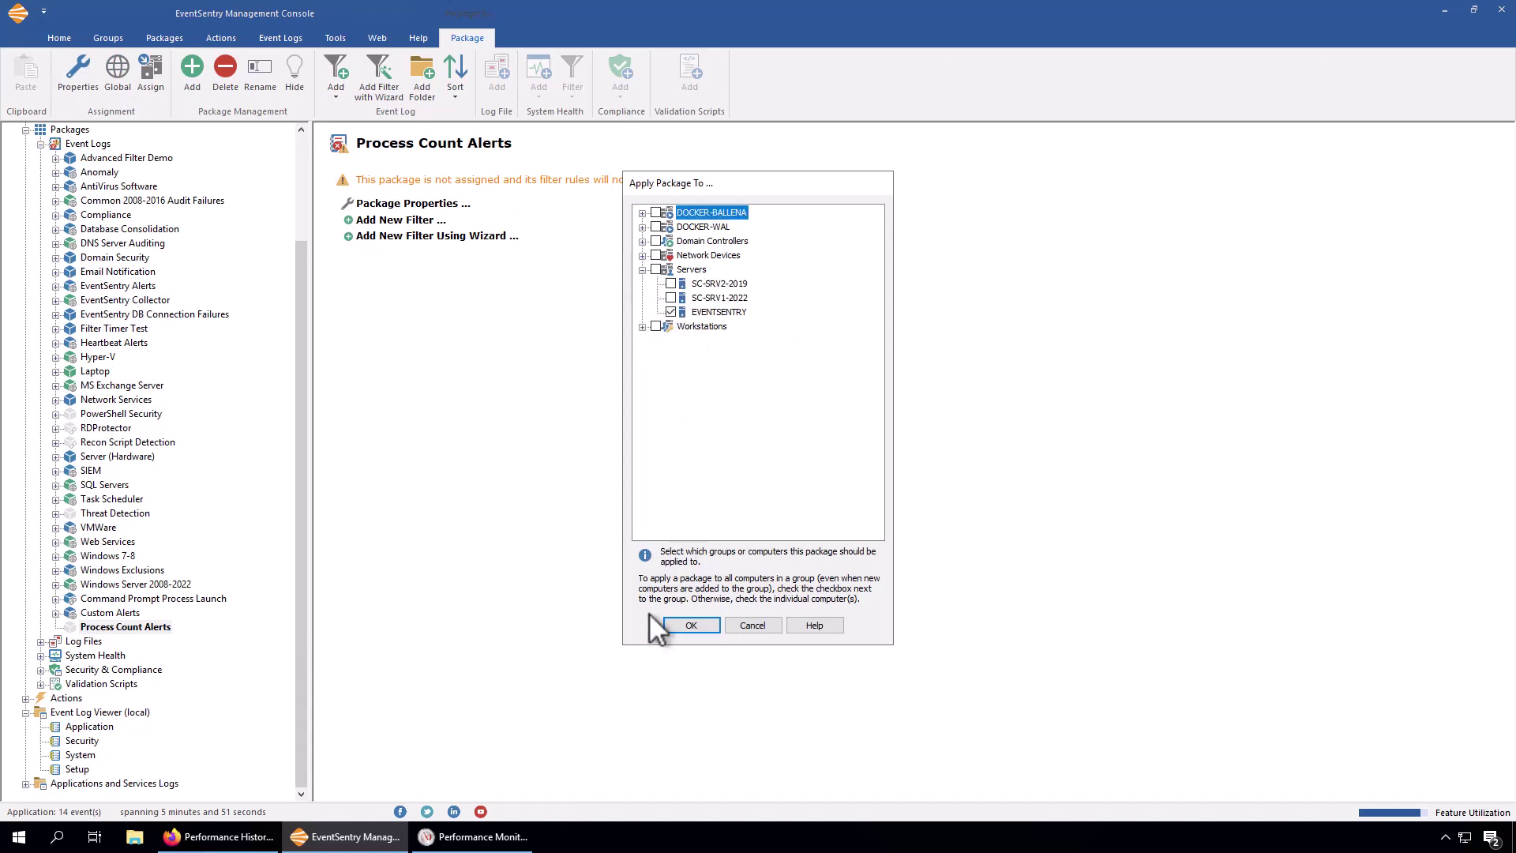
key(Return)
click(89, 726)
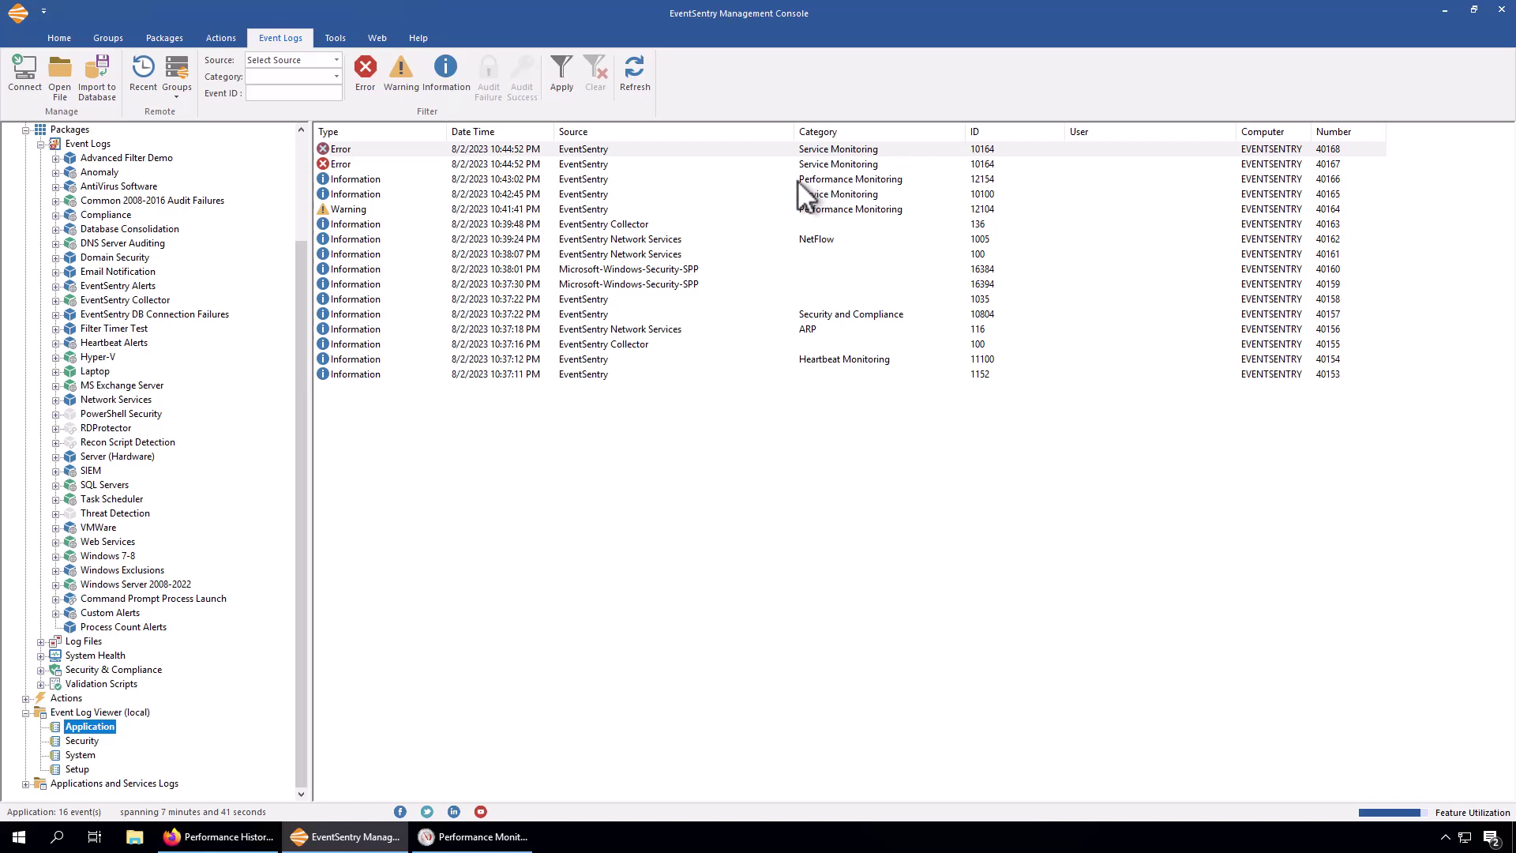
Step: From warning 12104, add an include filter 'Too Many Processes' in the Process Count Alerts package
right_click(1007, 209)
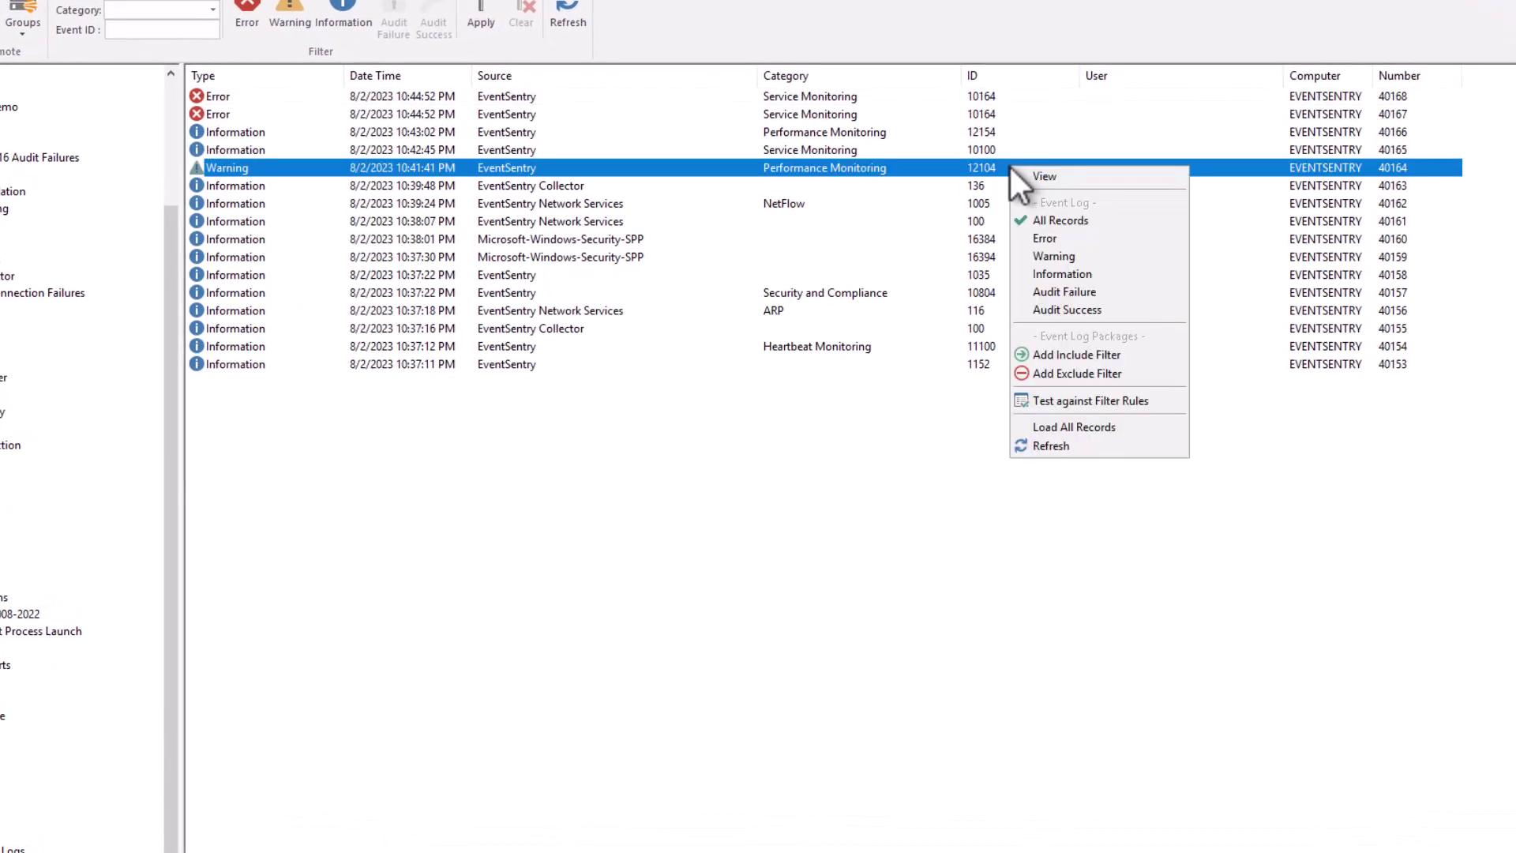
click(1068, 353)
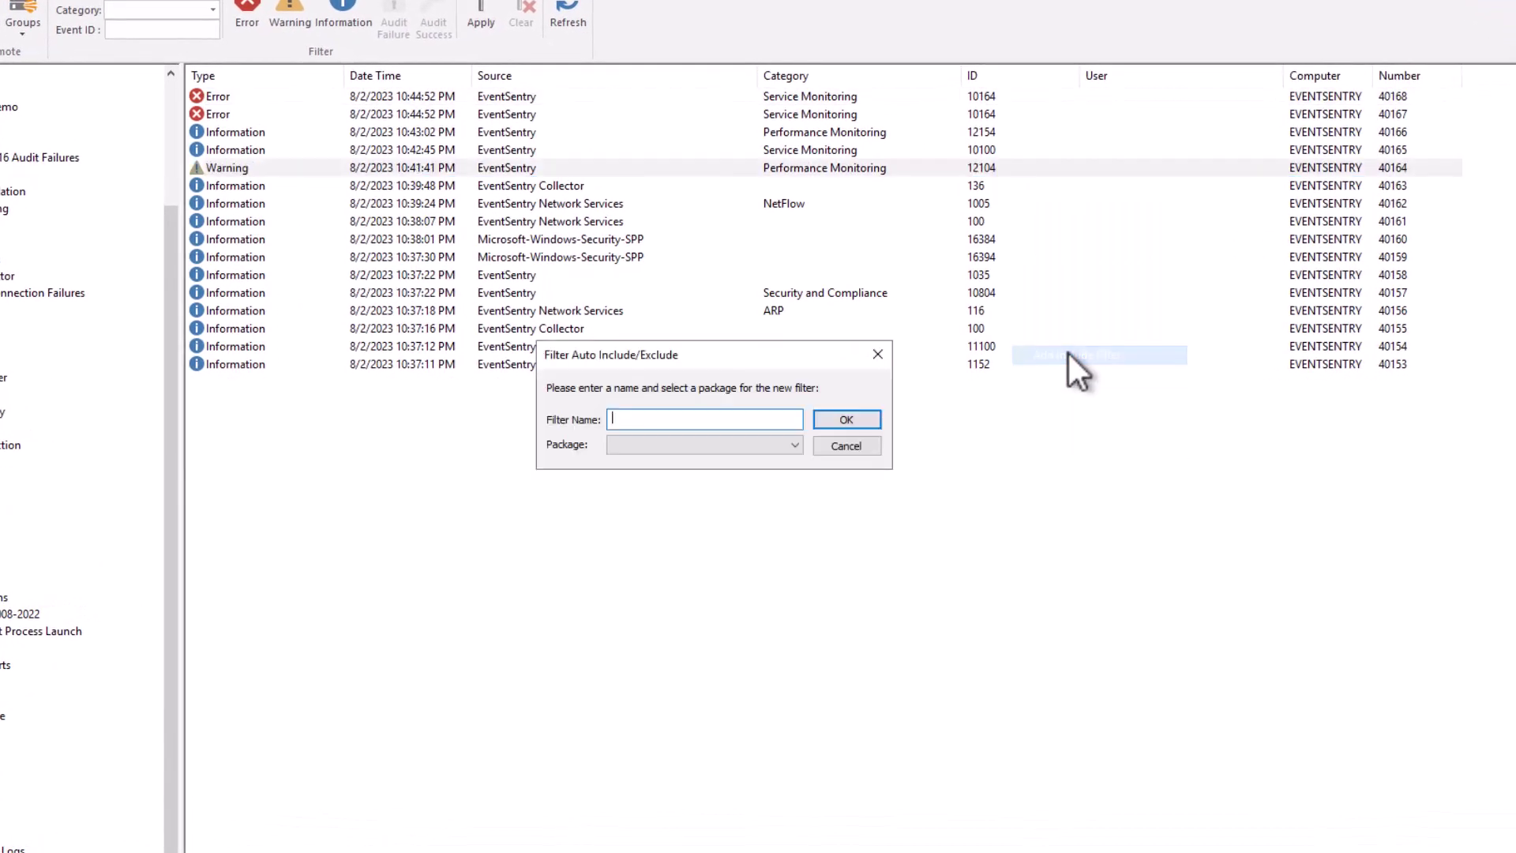
click(788, 446)
drag(789, 502, 804, 639)
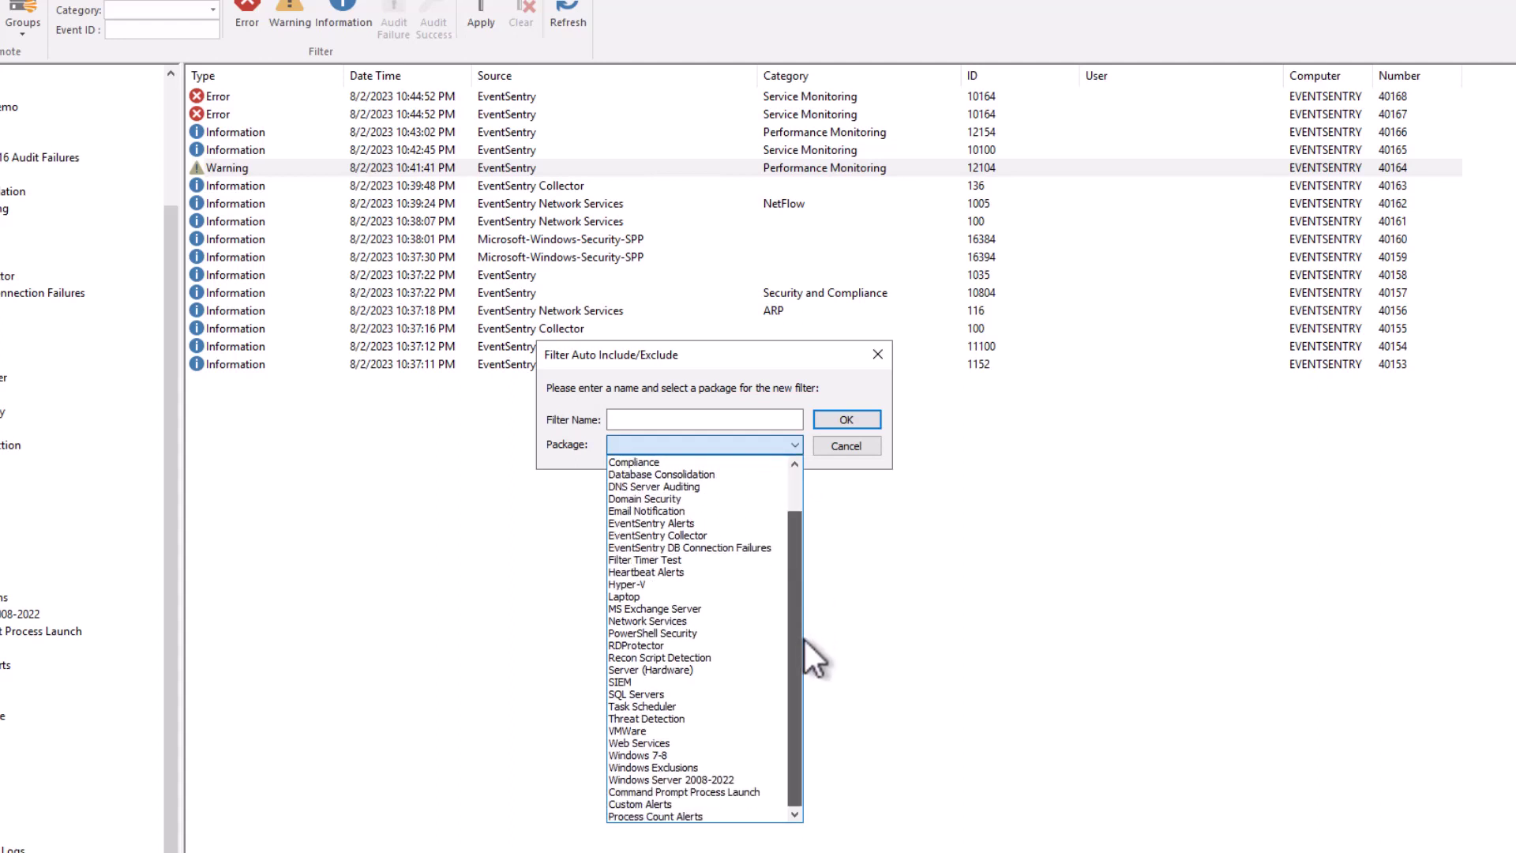
click(715, 817)
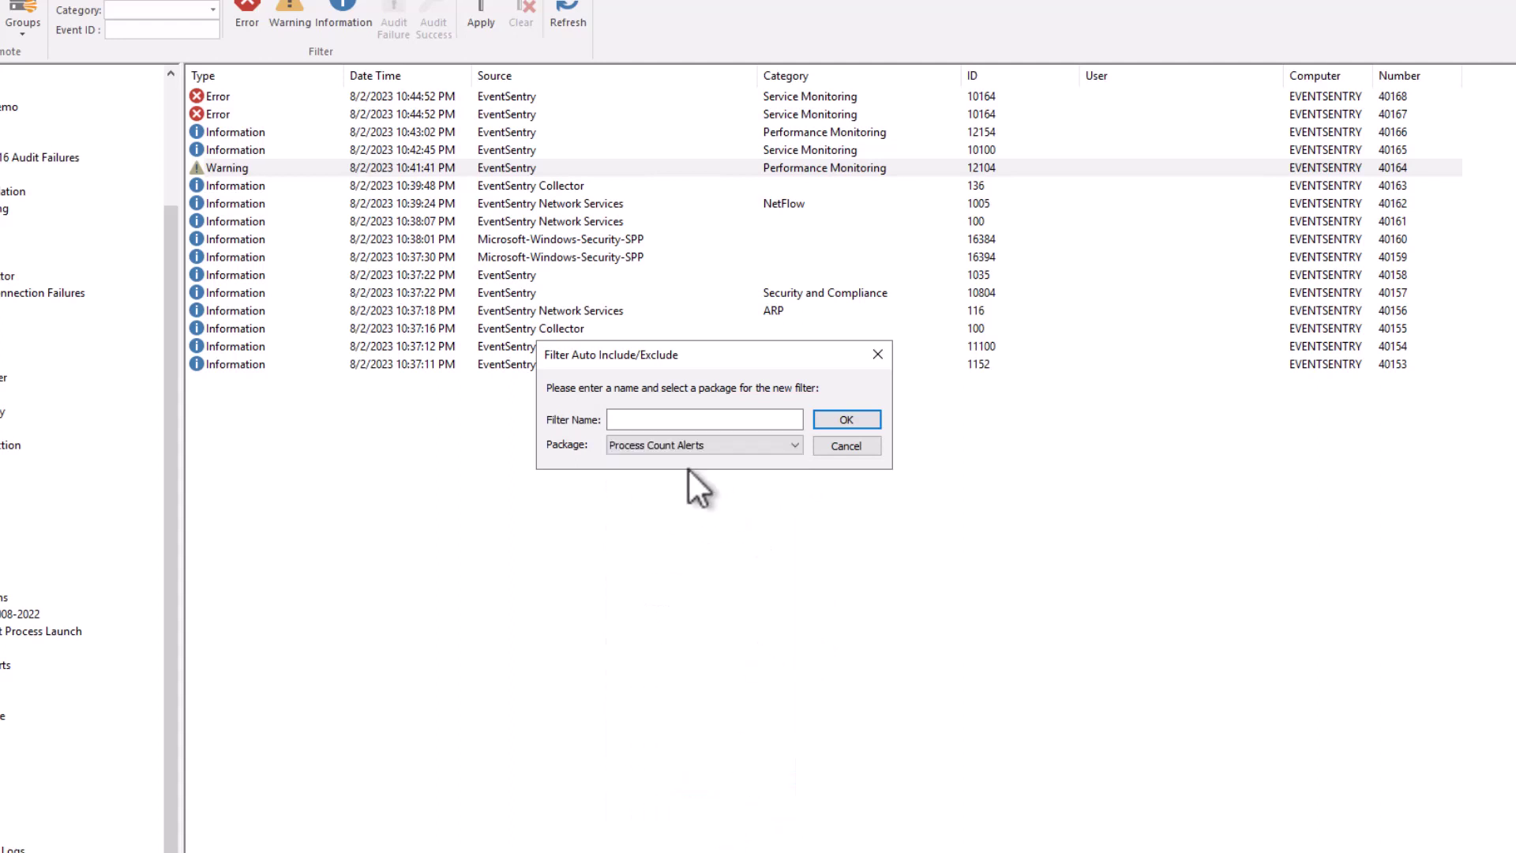
click(680, 419)
text(Too Many Processes)
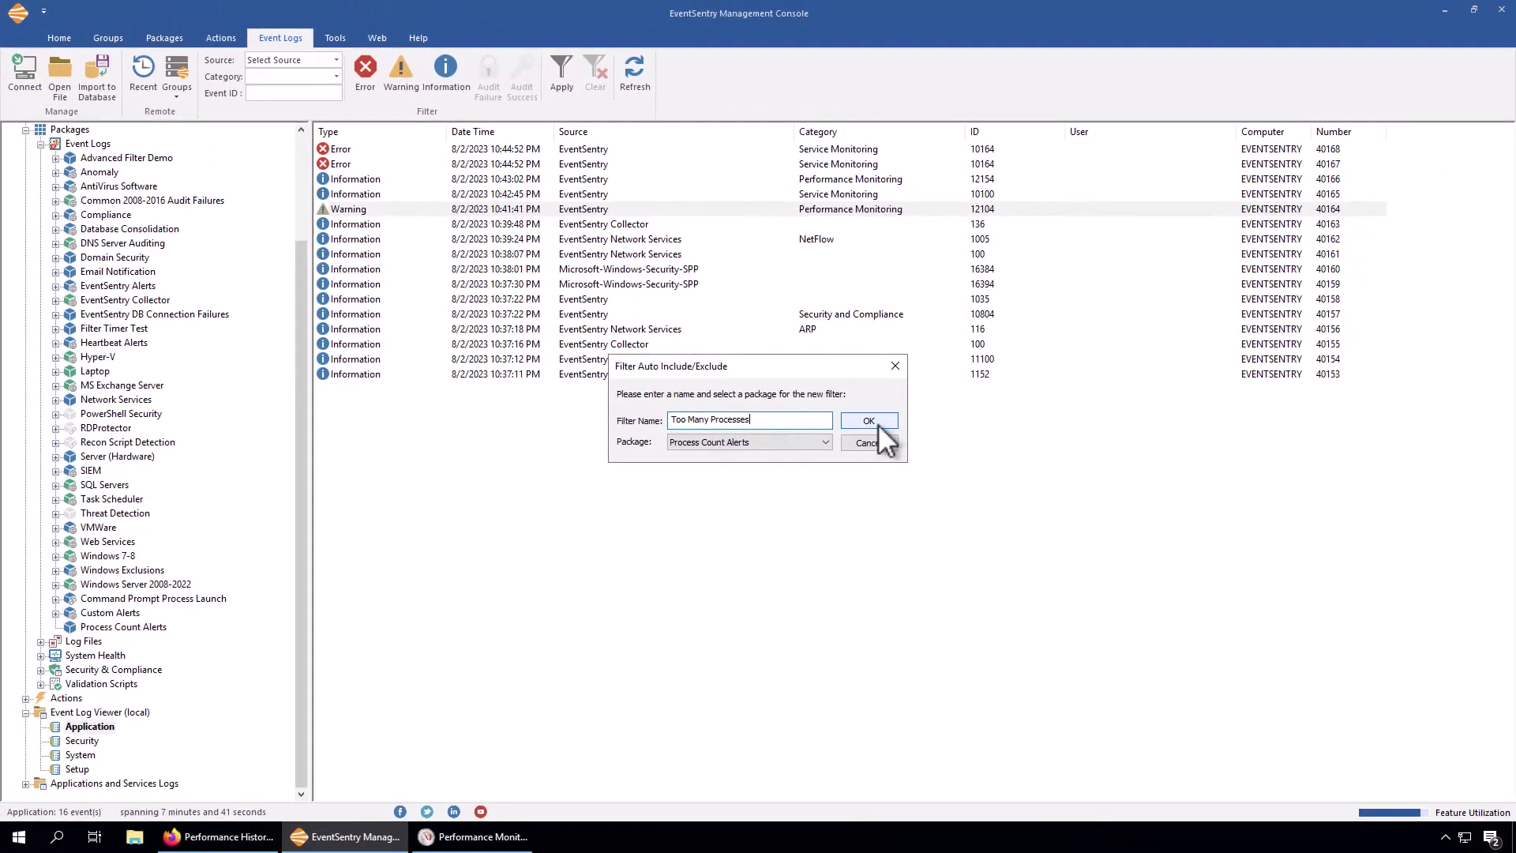
click(868, 420)
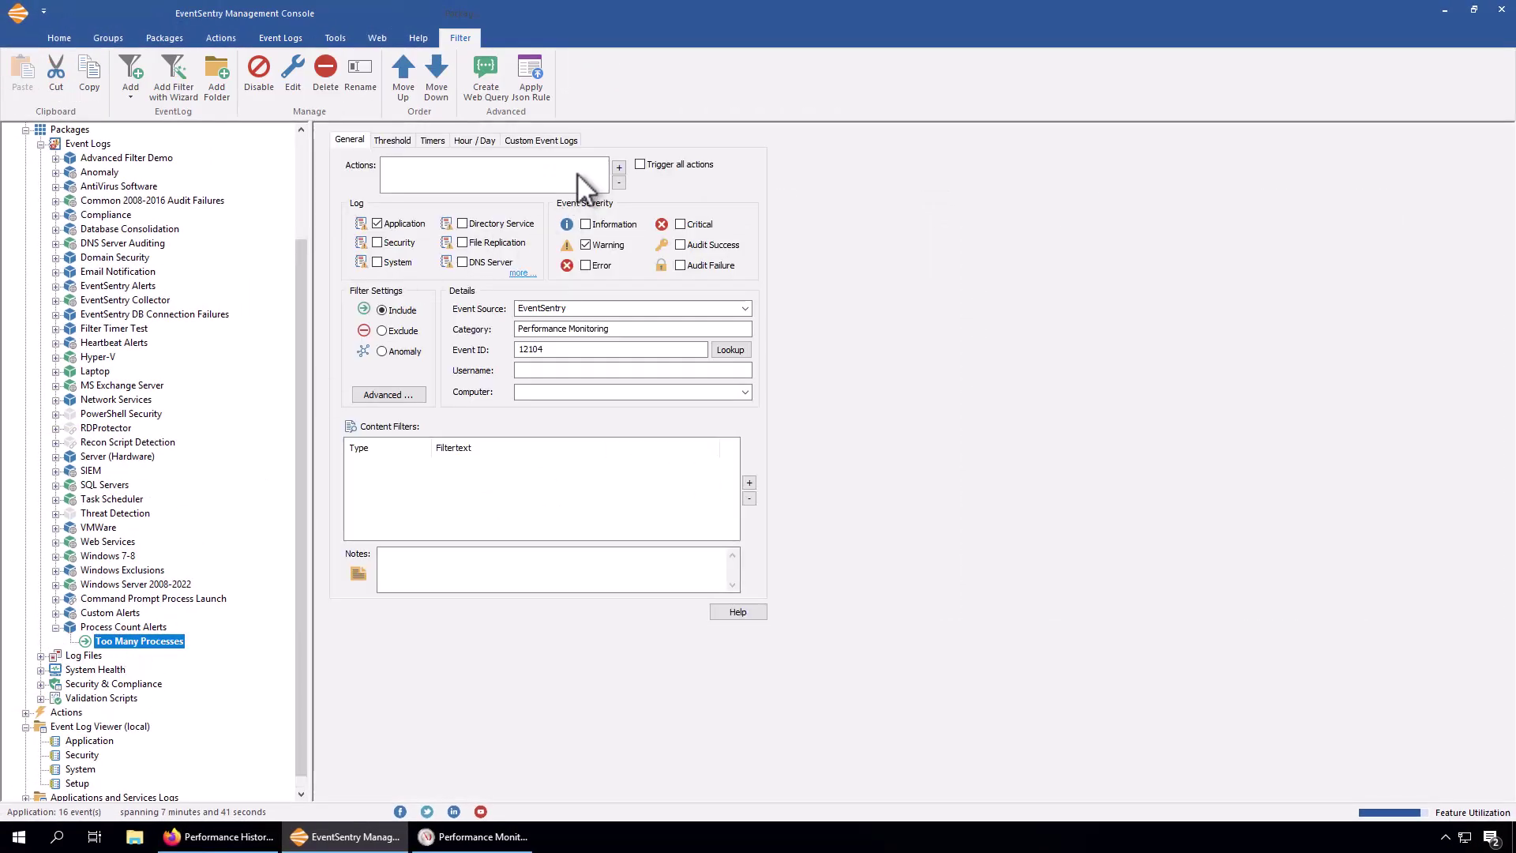
Step: Add the Desktop action to the Too Many Processes filter and review its event ID 12104
click(619, 167)
click(618, 173)
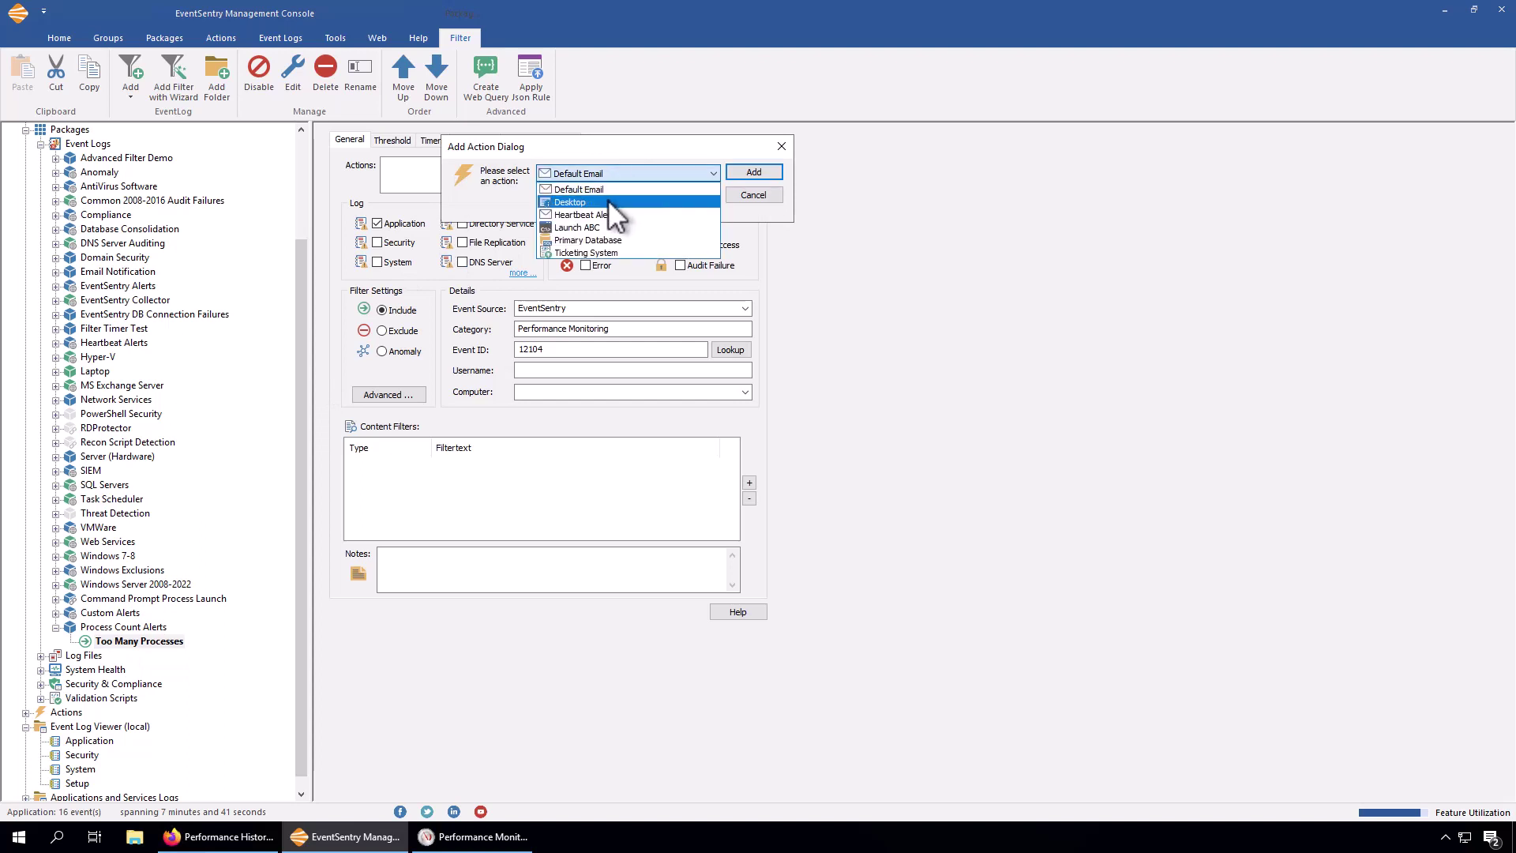
click(608, 199)
click(750, 173)
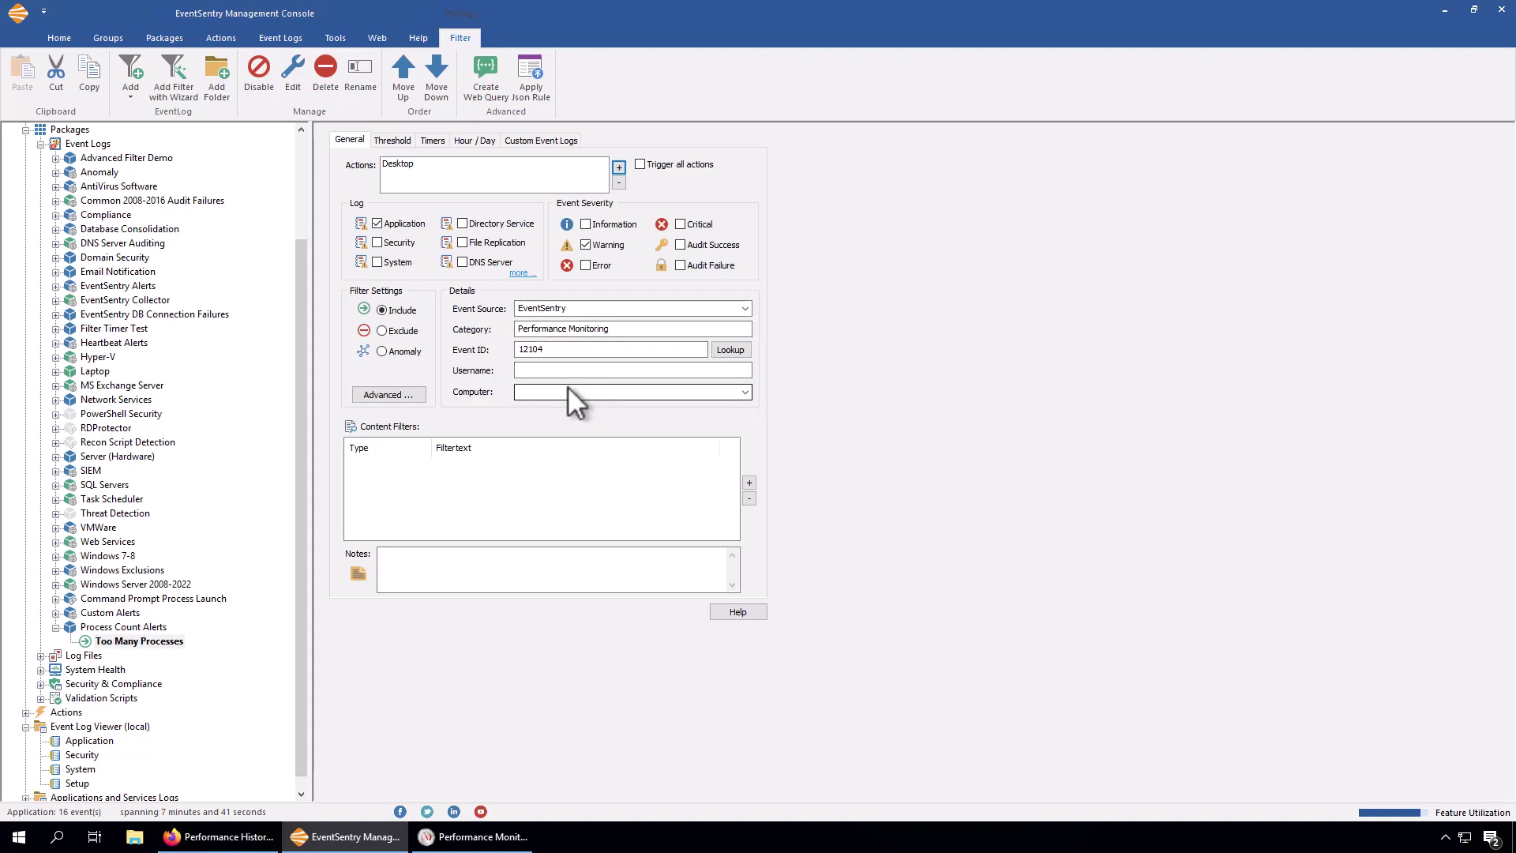
click(552, 349)
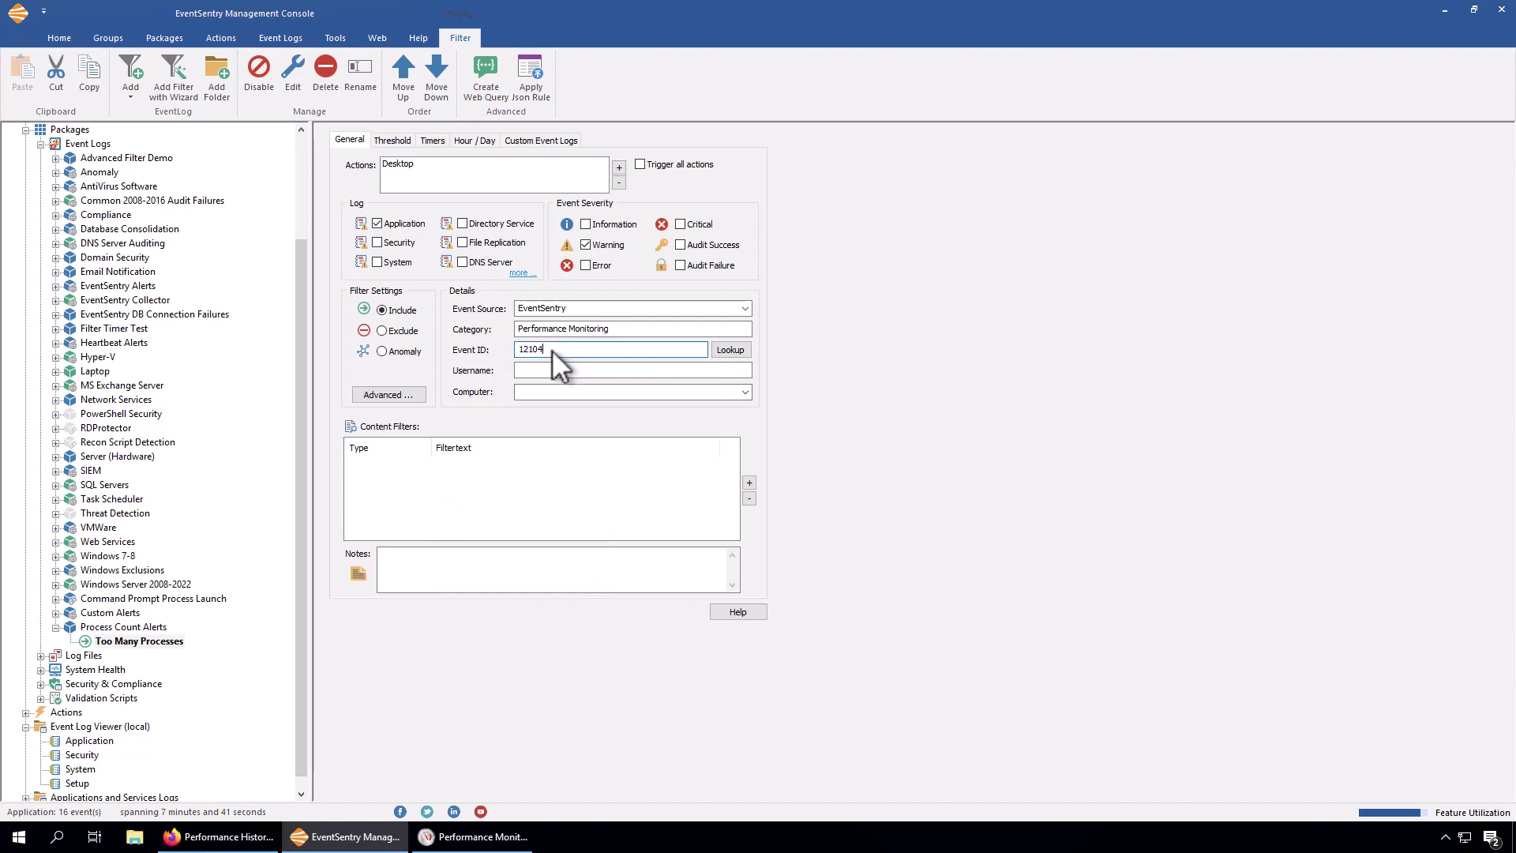
Step: Copy 'Process Count\System Processes Count' from warning 12104's description, then reopen the Too Many Processes filter
click(89, 741)
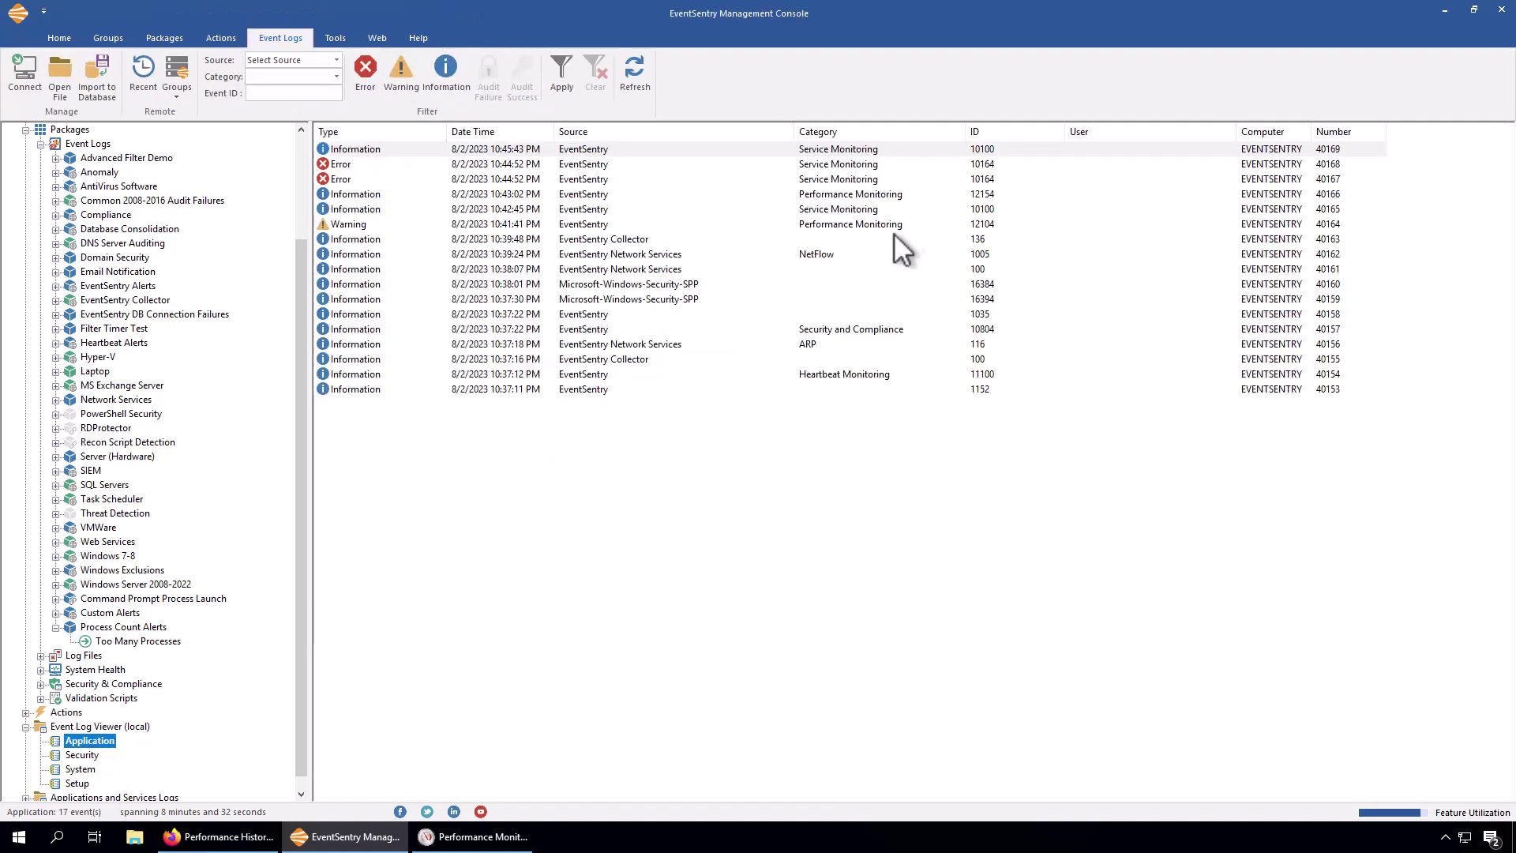
click(954, 193)
double_click(959, 221)
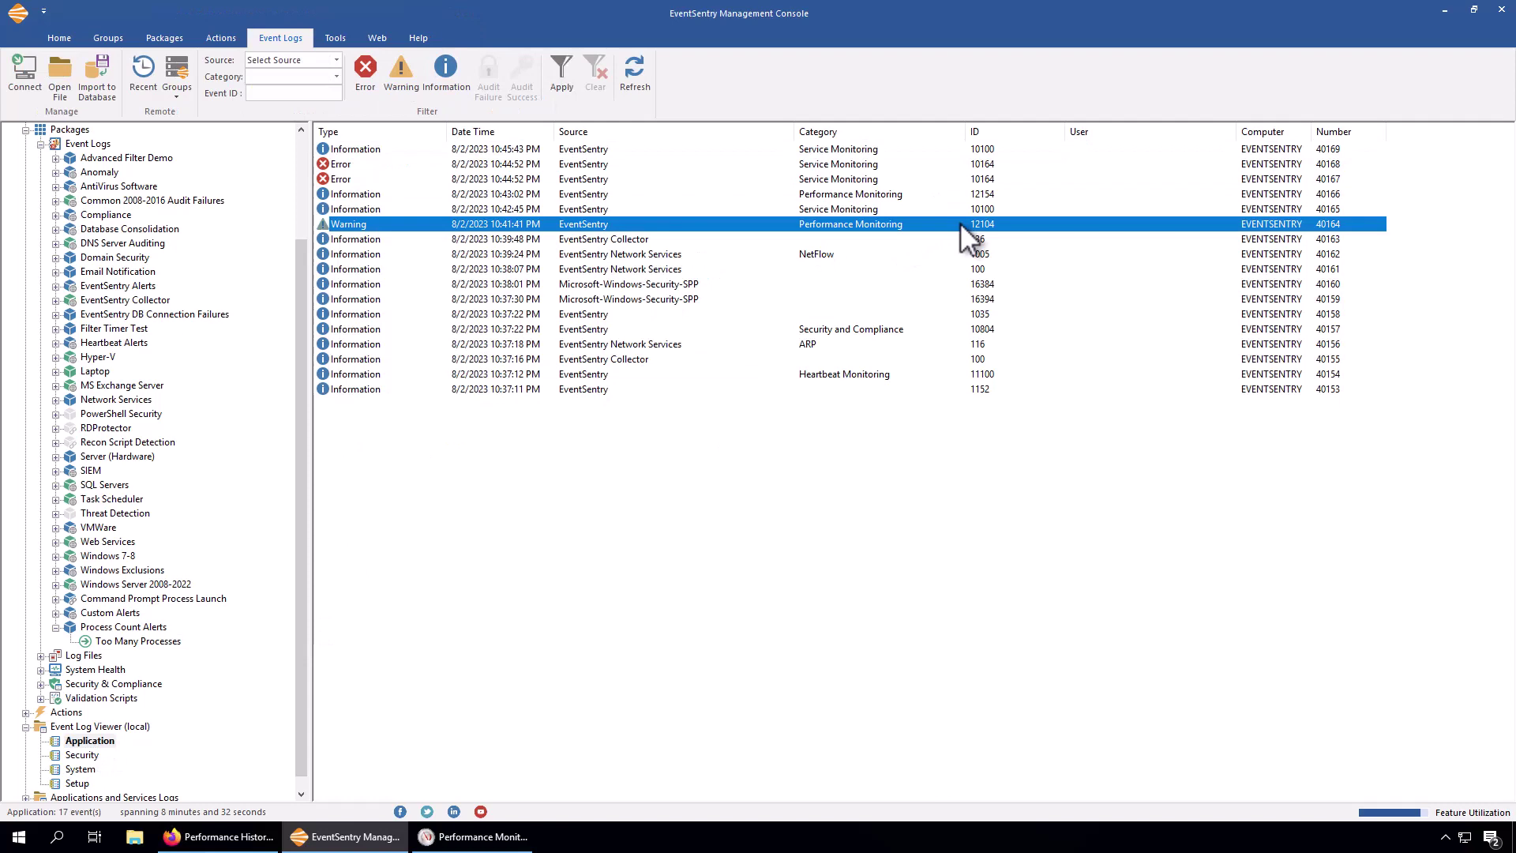
drag(656, 215, 751, 215)
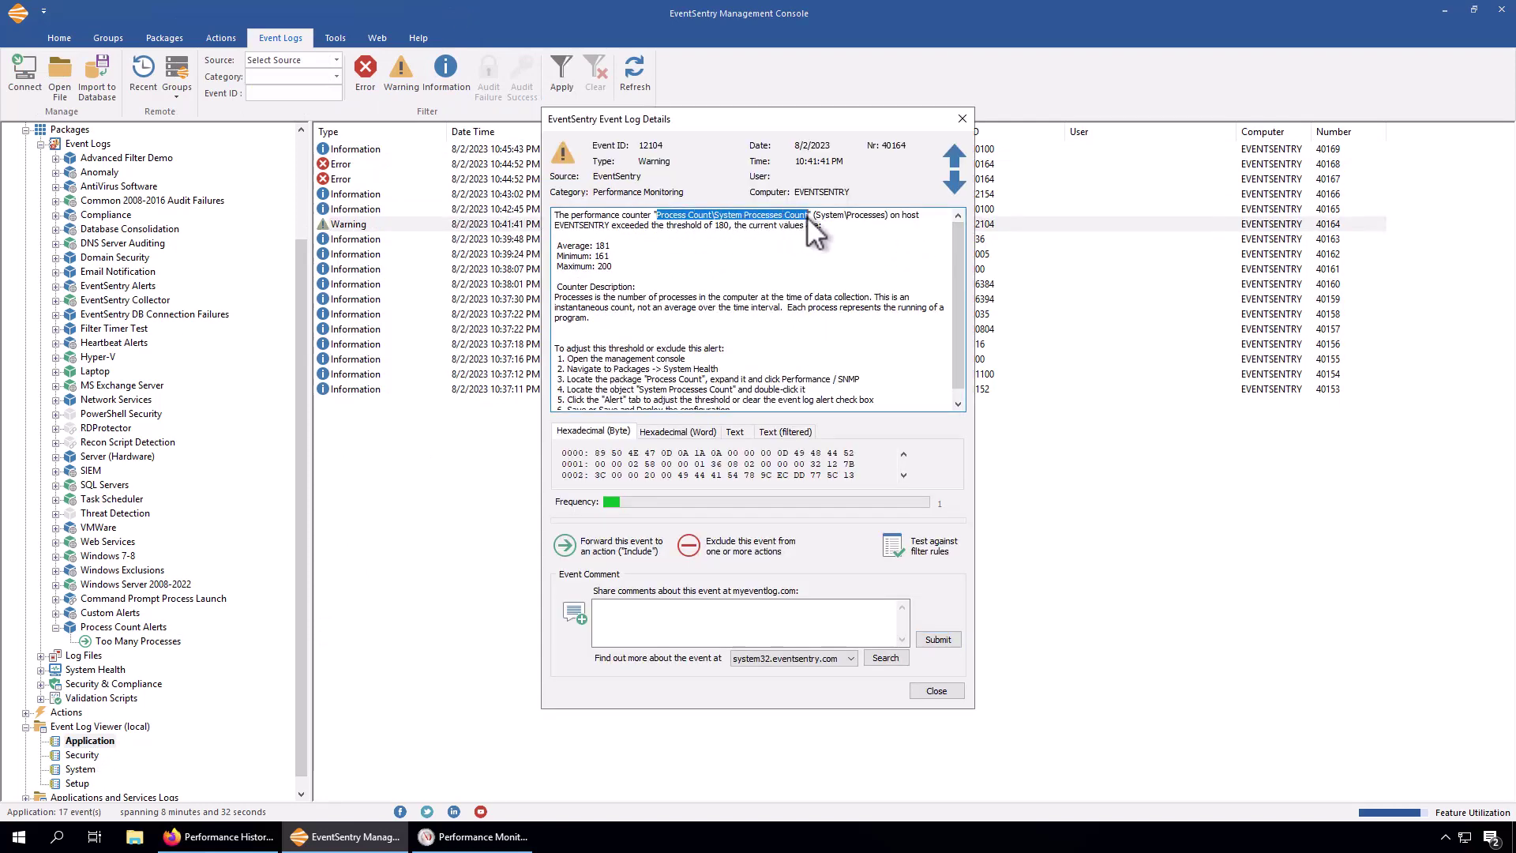
right_click(785, 213)
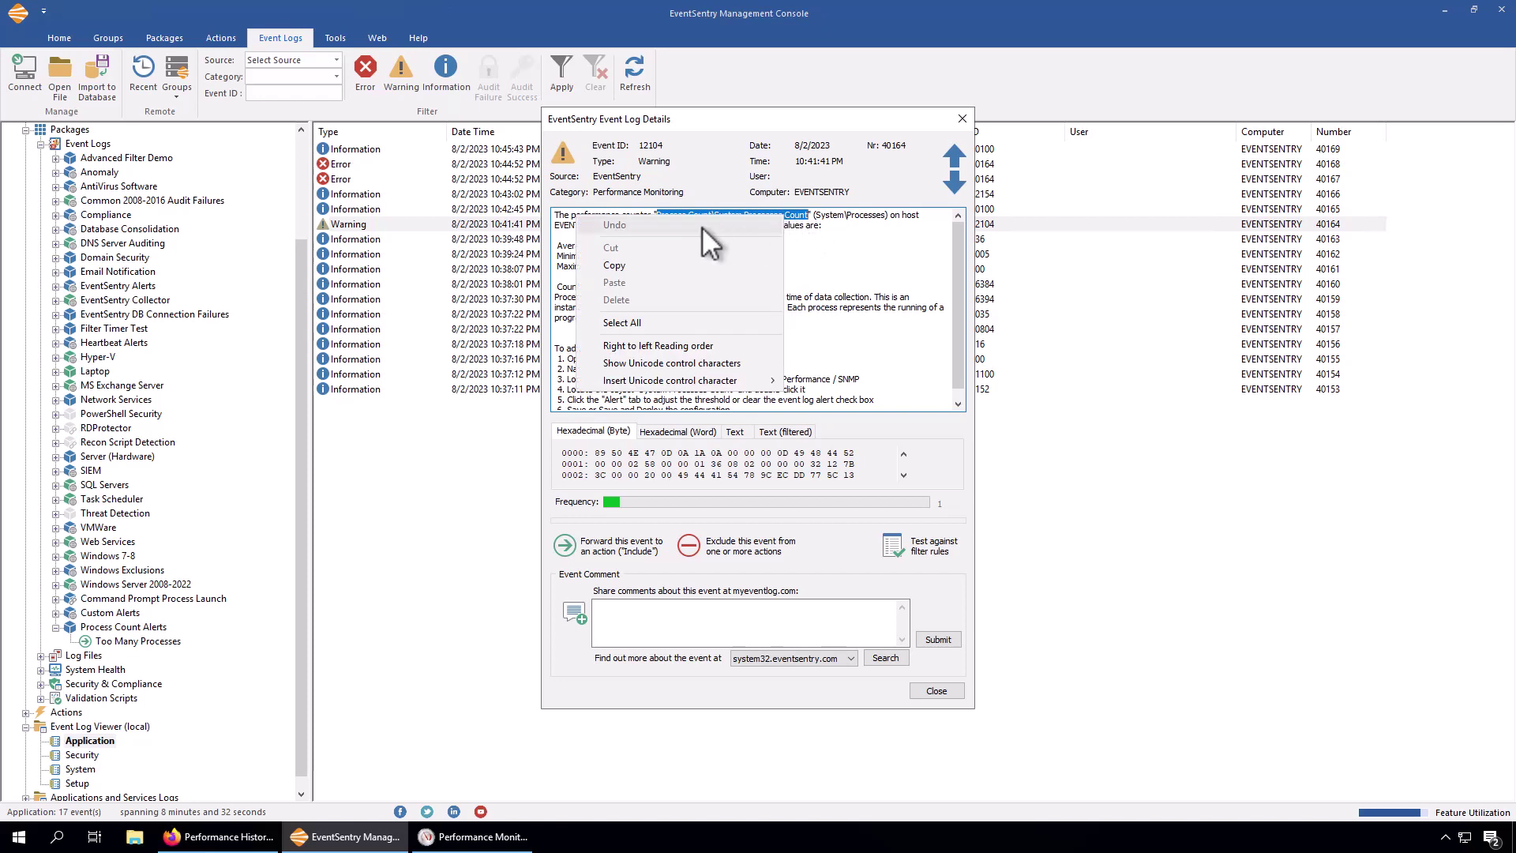
click(648, 265)
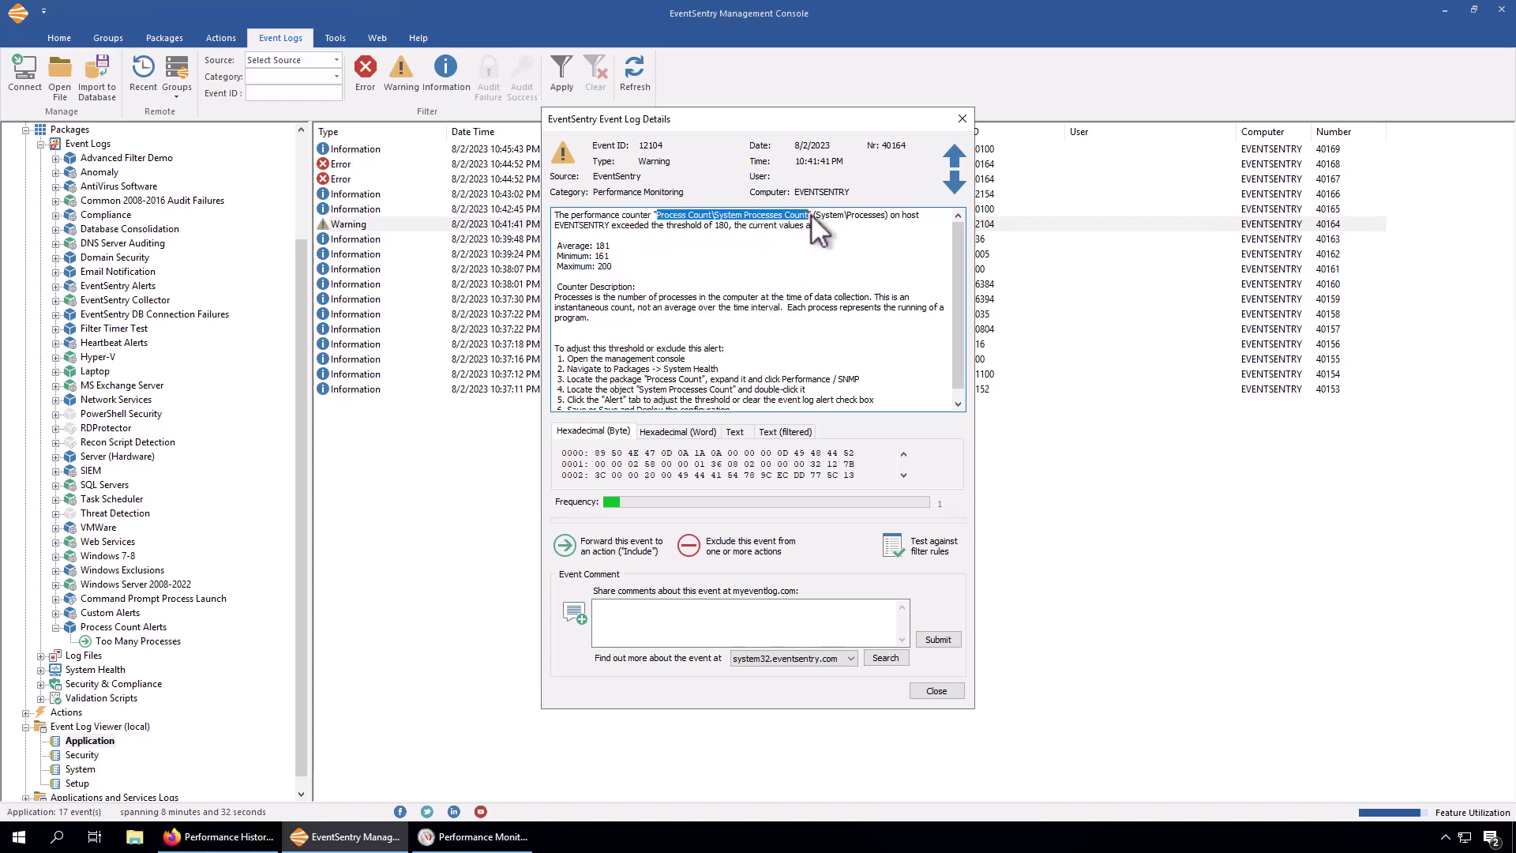
click(936, 691)
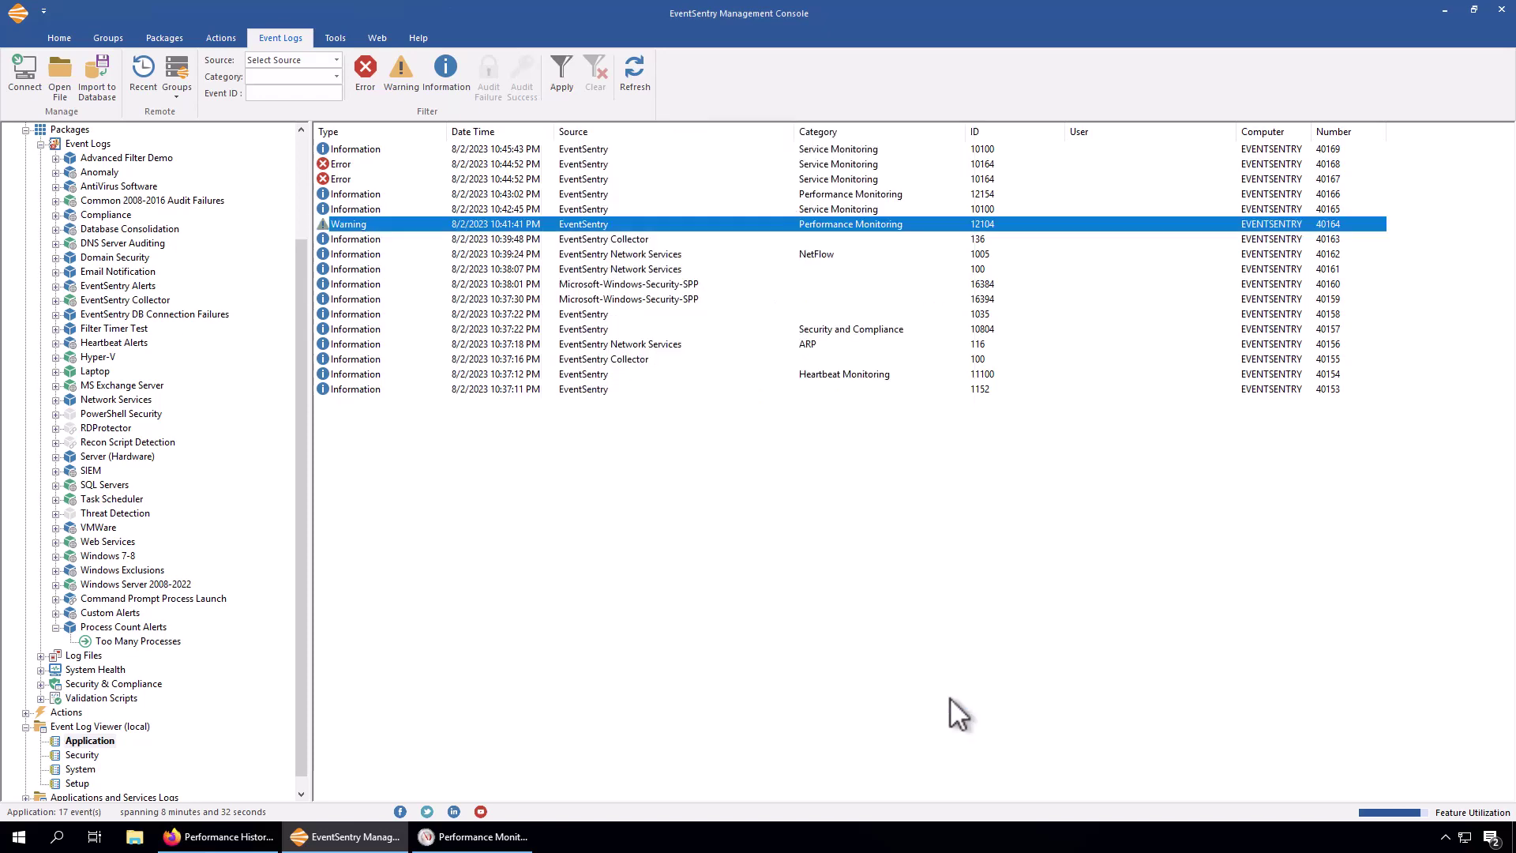
click(127, 639)
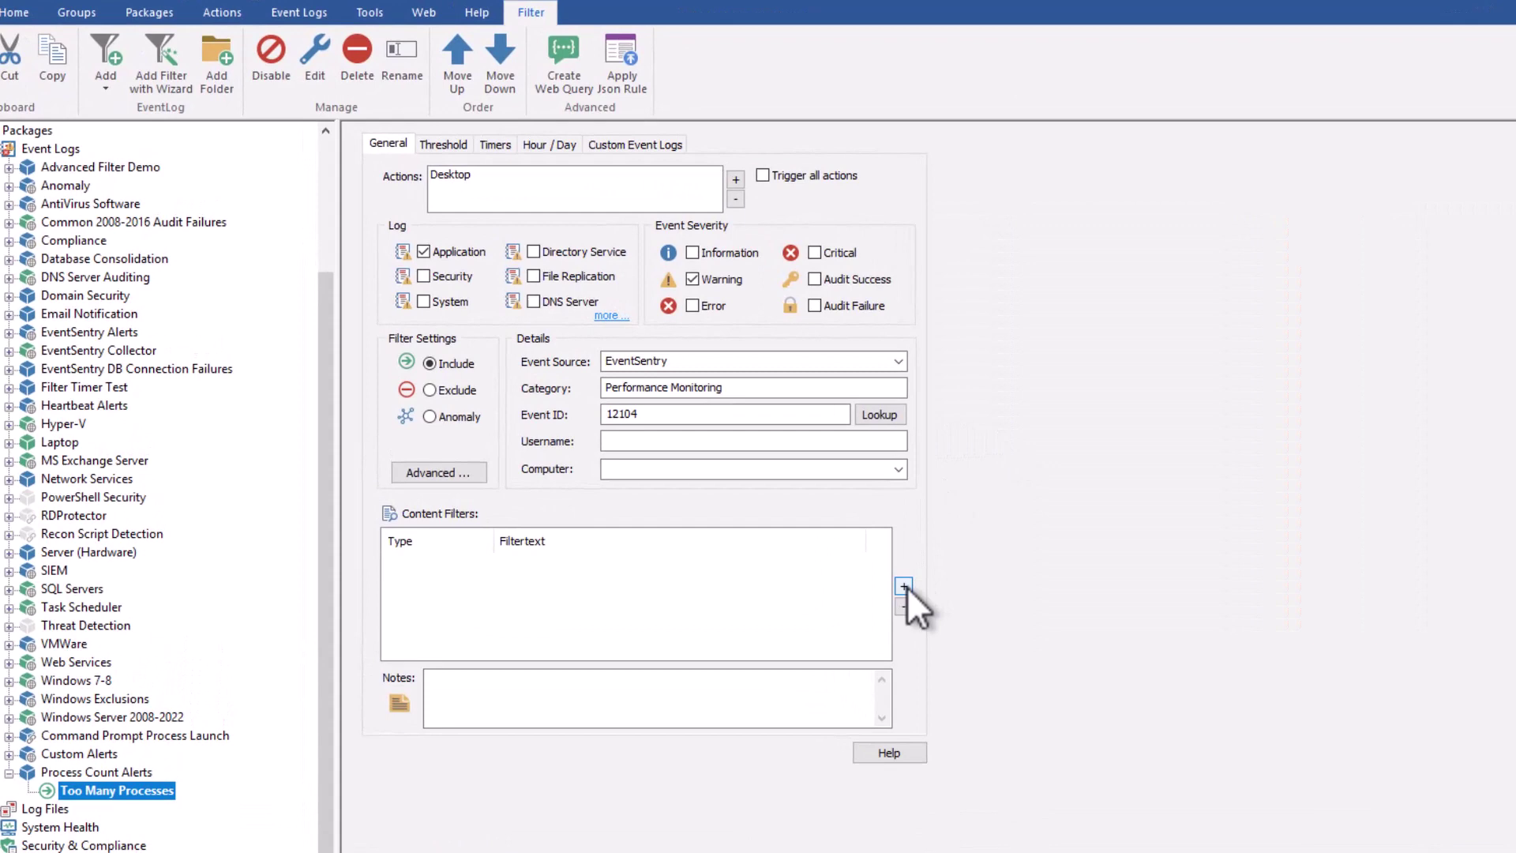
Step: Add a content filter using insertion string matching, checking the message template's %5 placeholder
click(904, 586)
click(1001, 440)
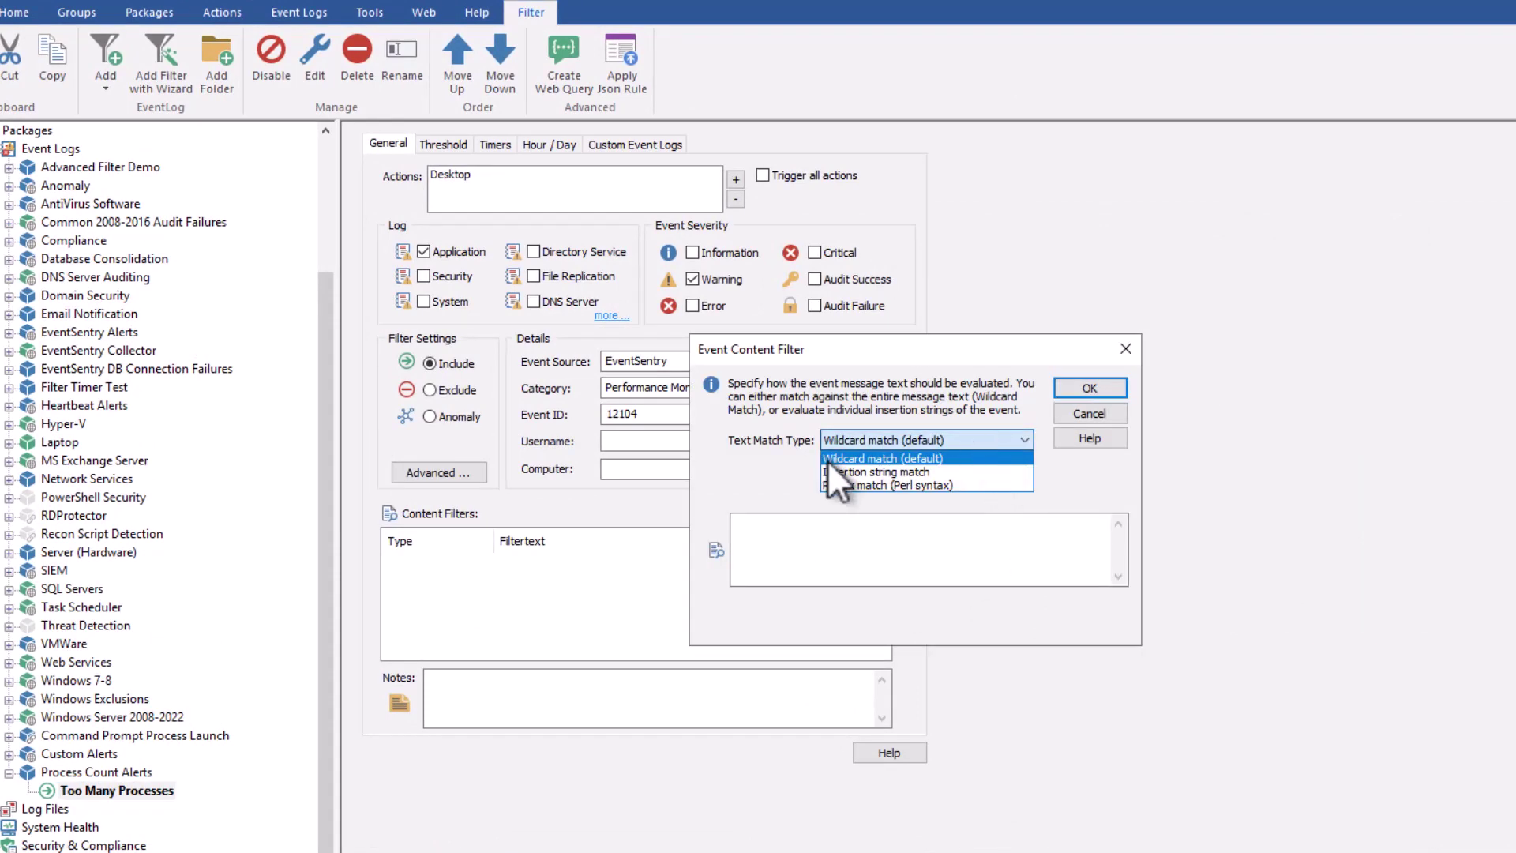
click(833, 472)
click(1073, 461)
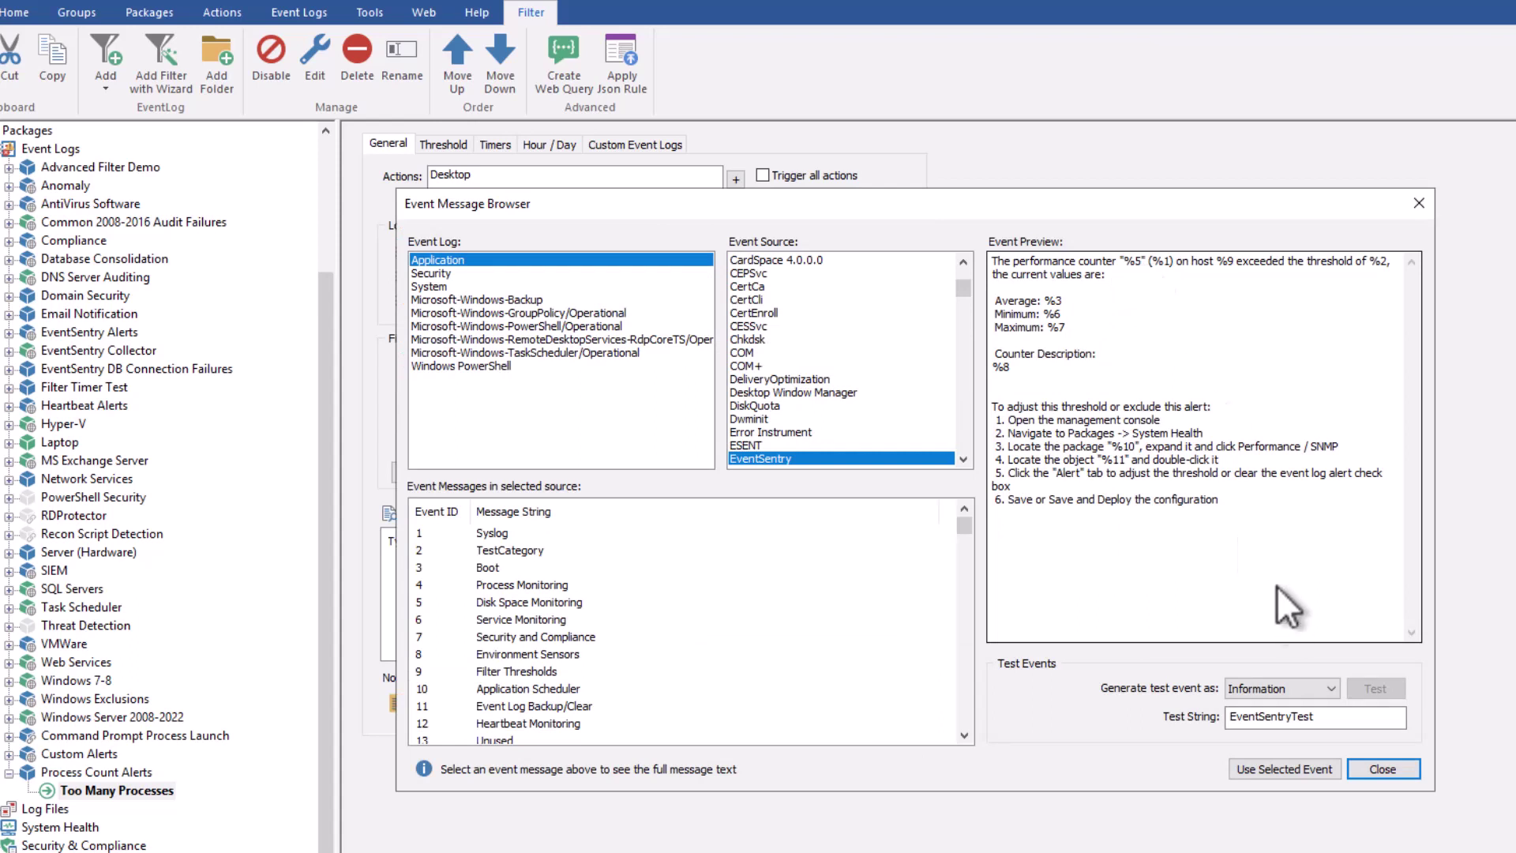
drag(1123, 261, 1137, 261)
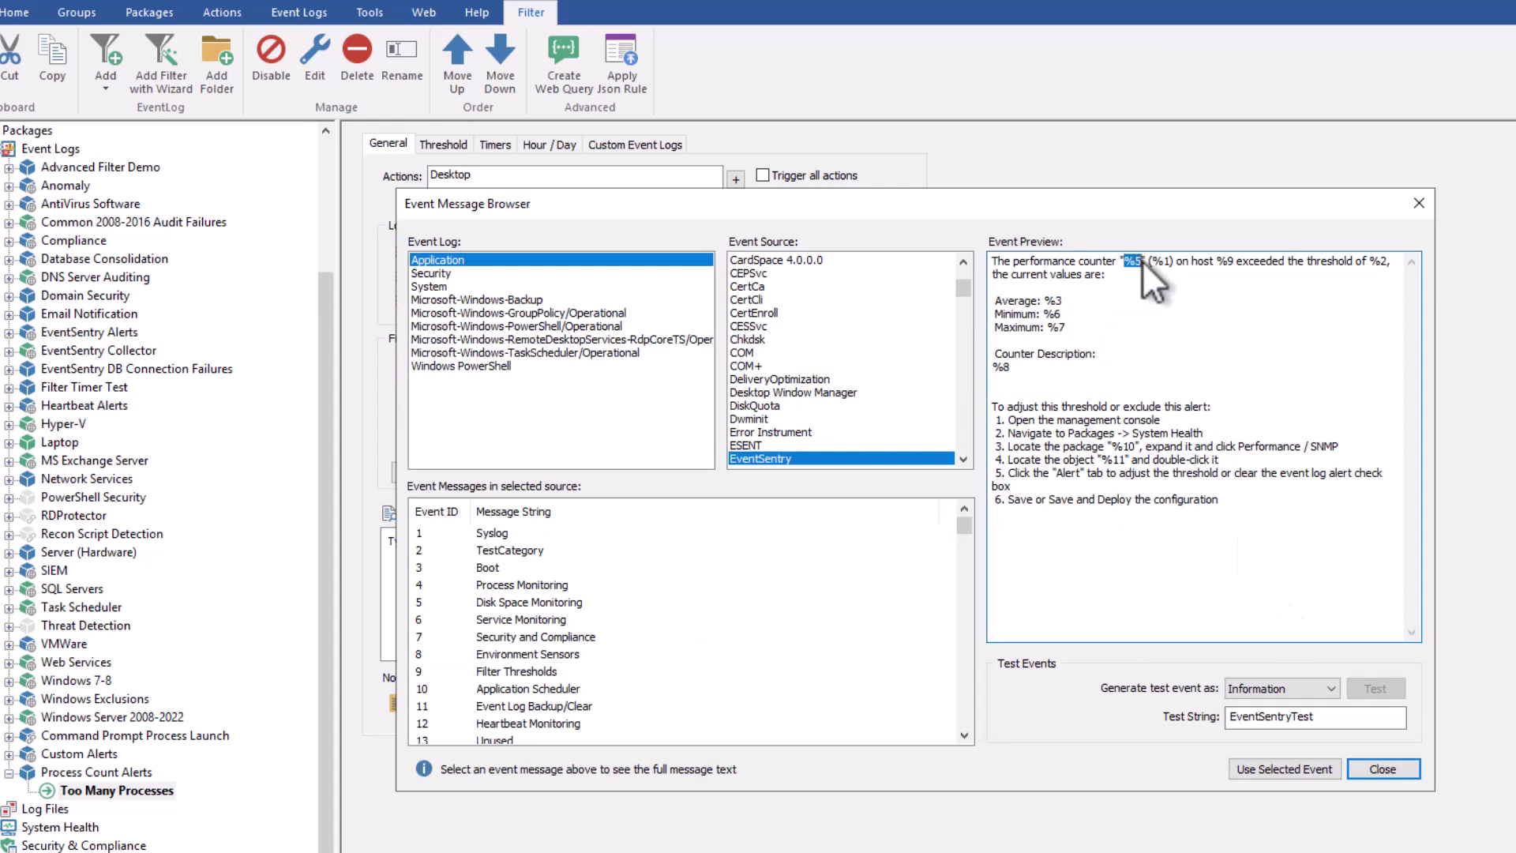
click(1384, 768)
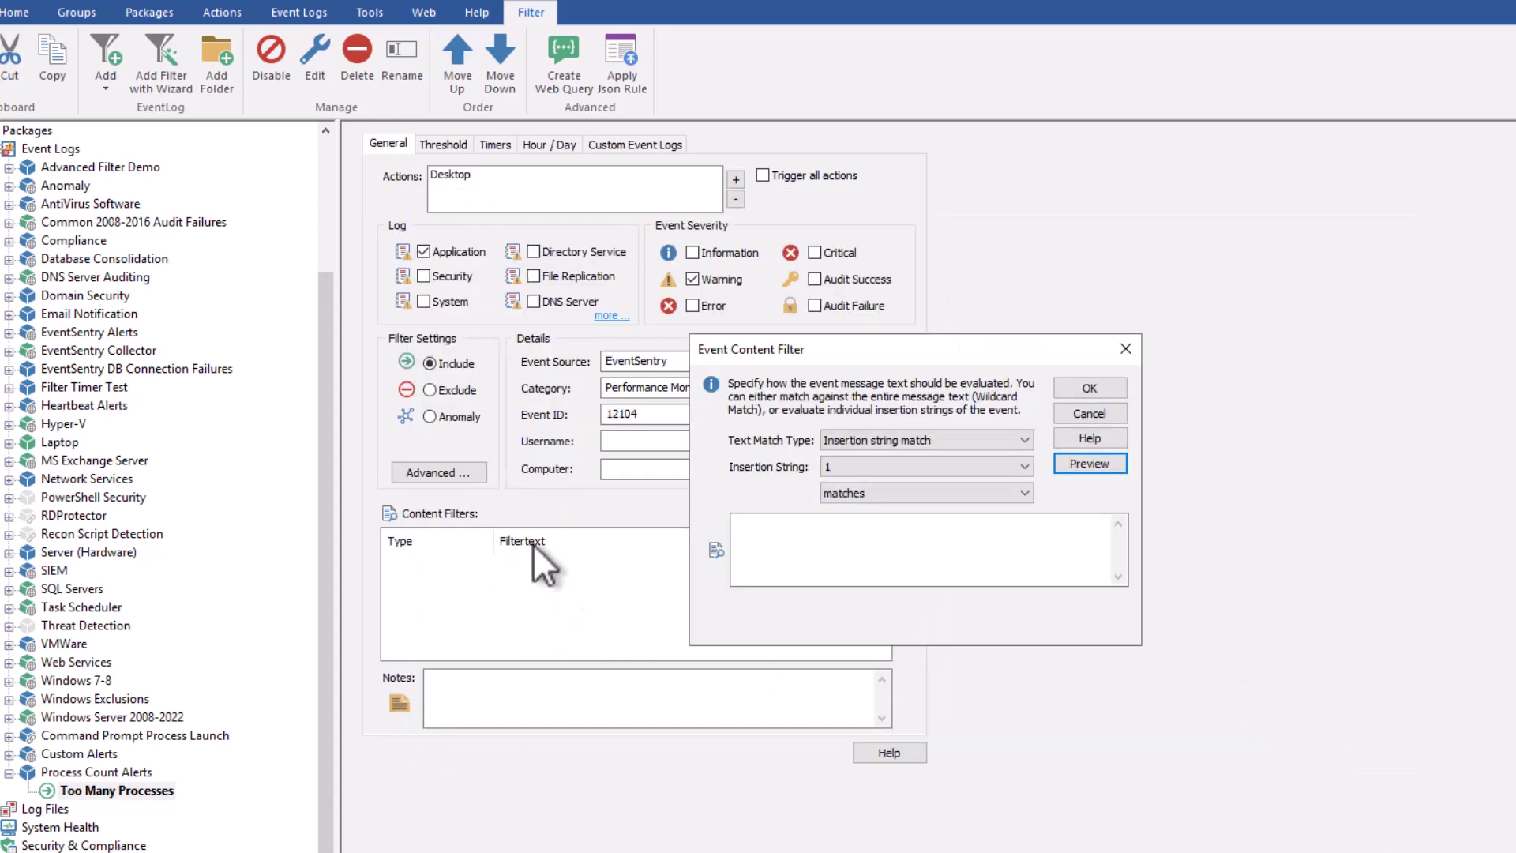
Step: Make insertion string 5 match 'Process Count\System Processes Count' and confirm the content filter
click(842, 469)
click(849, 531)
click(789, 561)
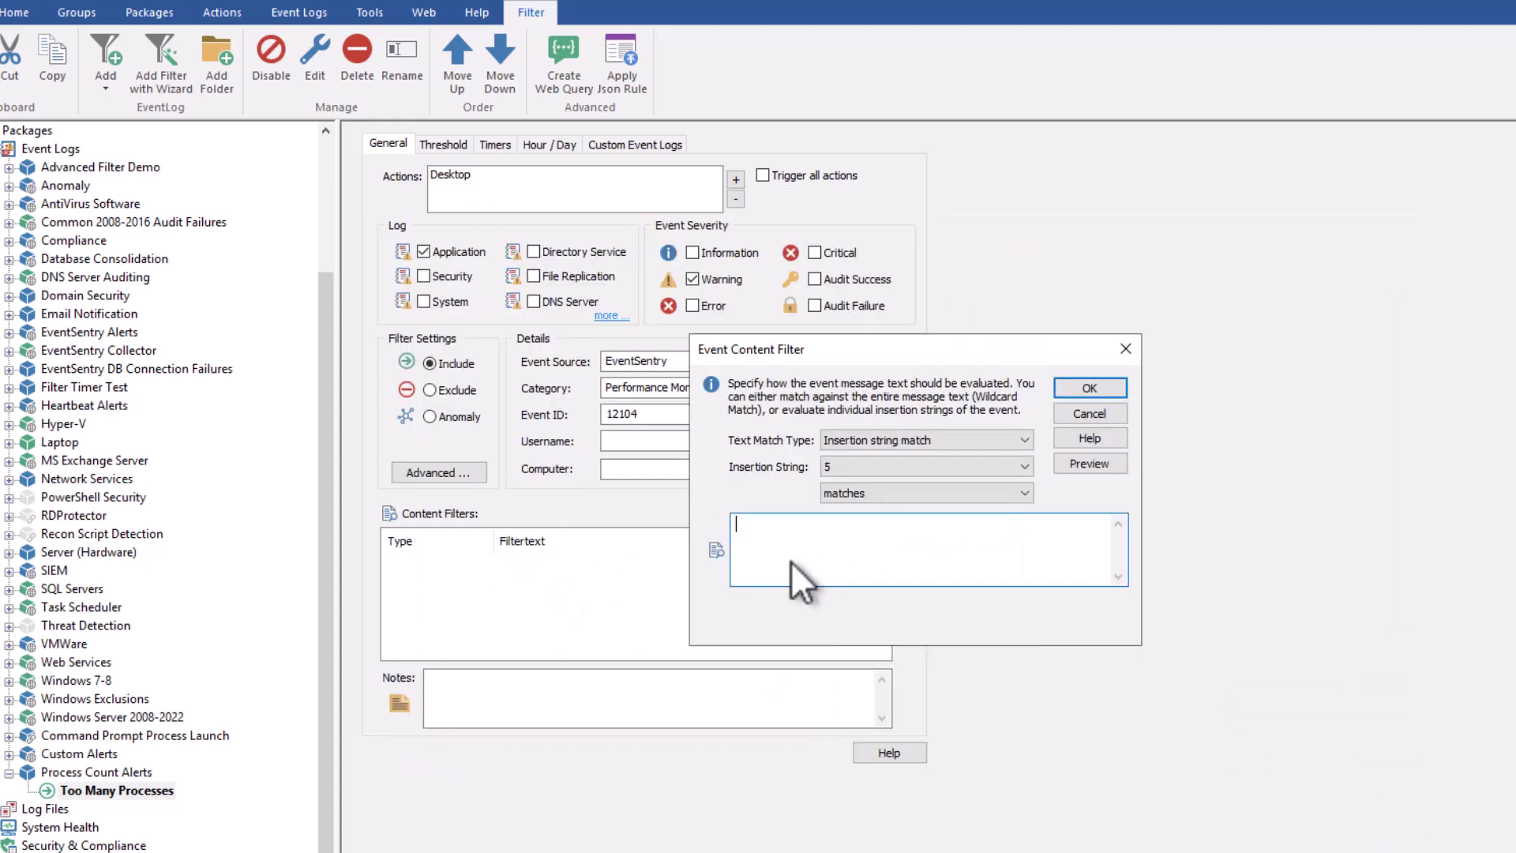
text(Process Count\System Processes Count)
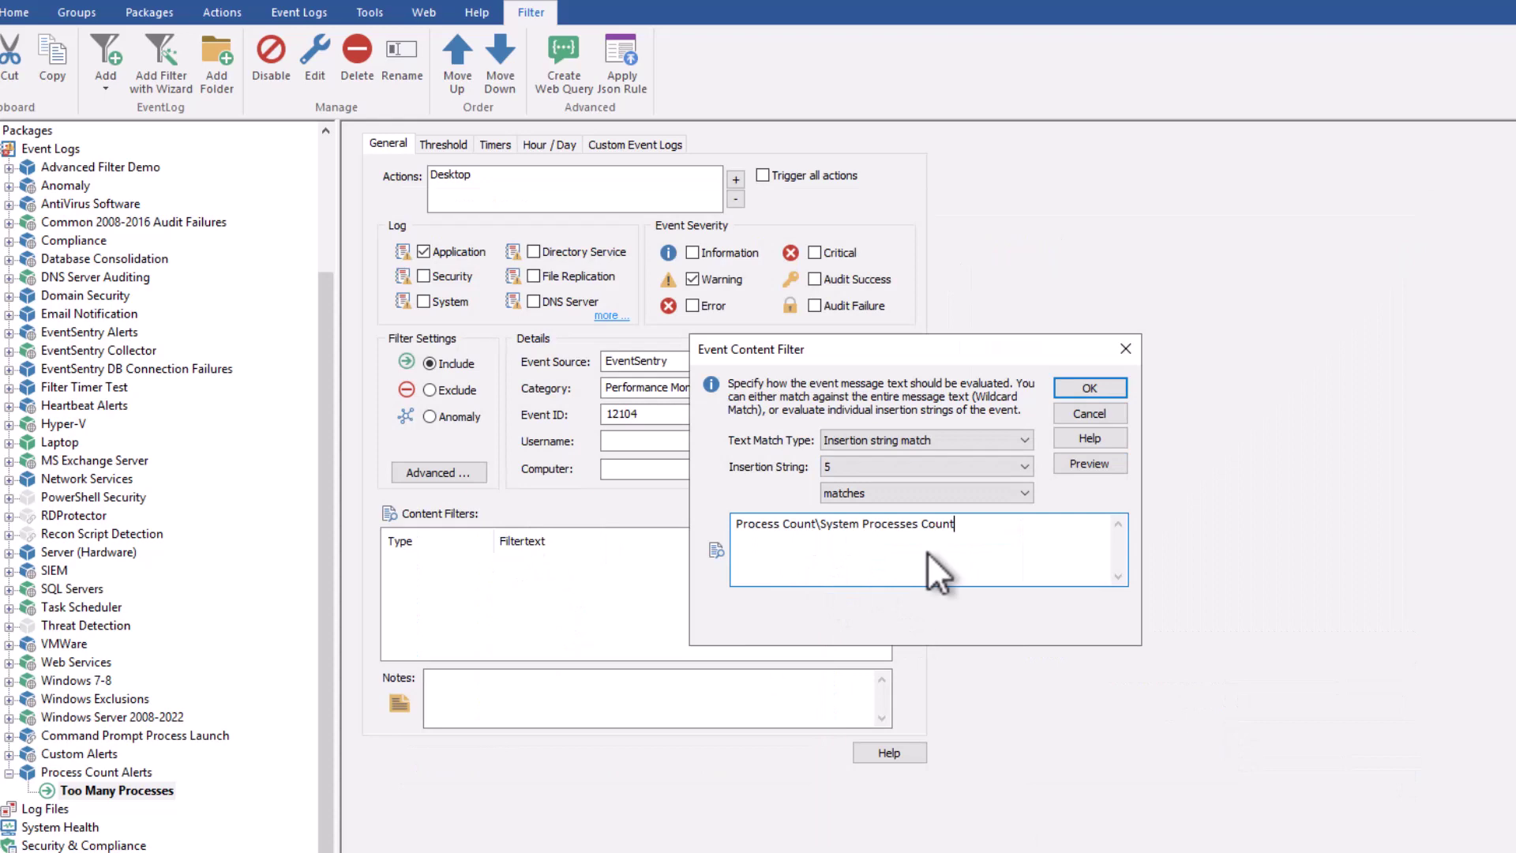
click(1091, 388)
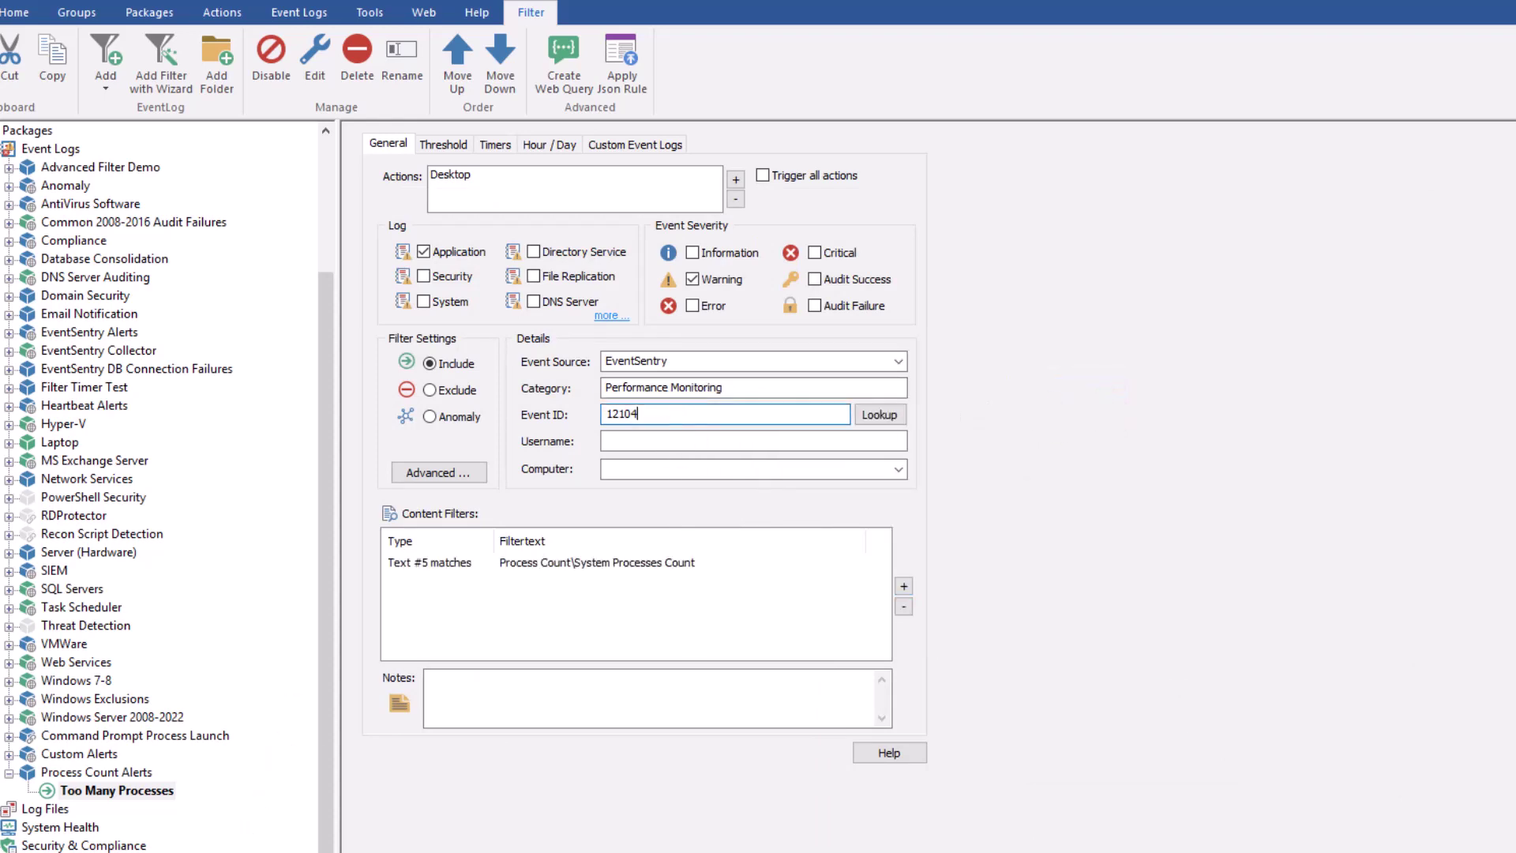
click(91, 847)
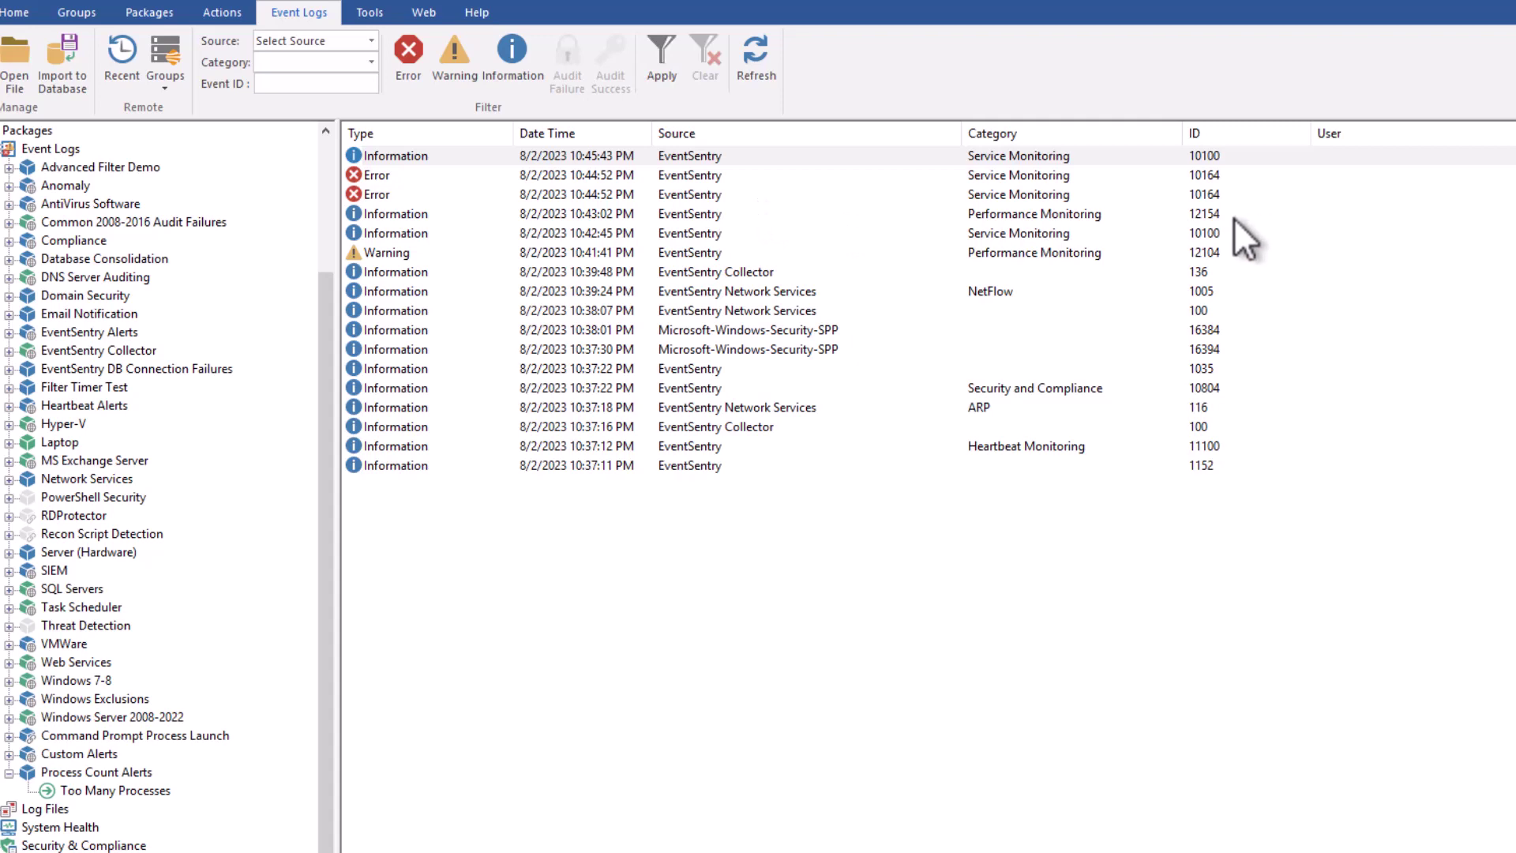
click(90, 792)
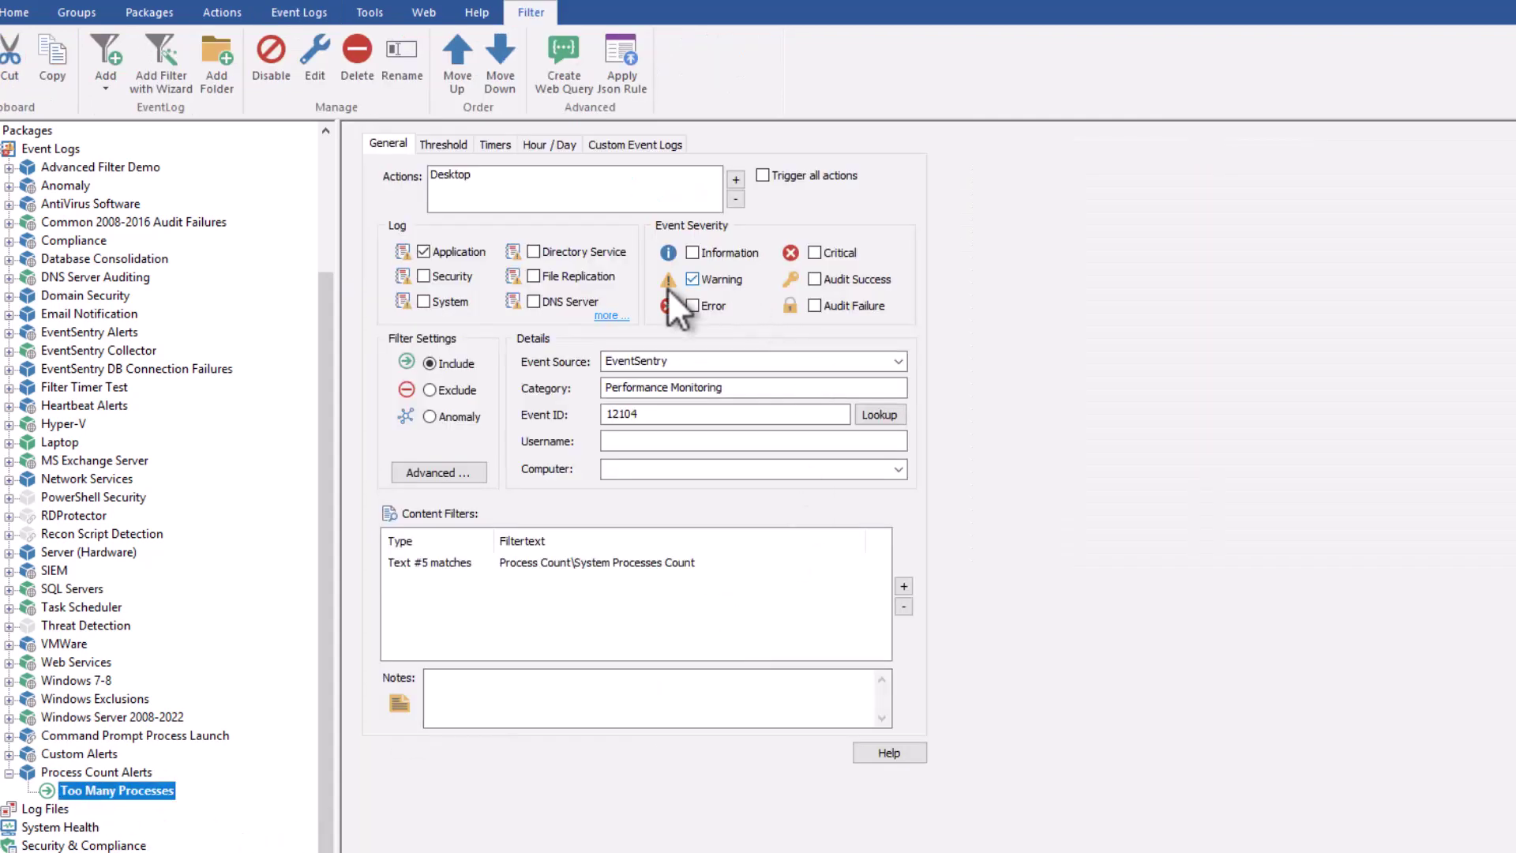
Step: Include Information severity and add event ID 12154 alongside 12104
click(694, 252)
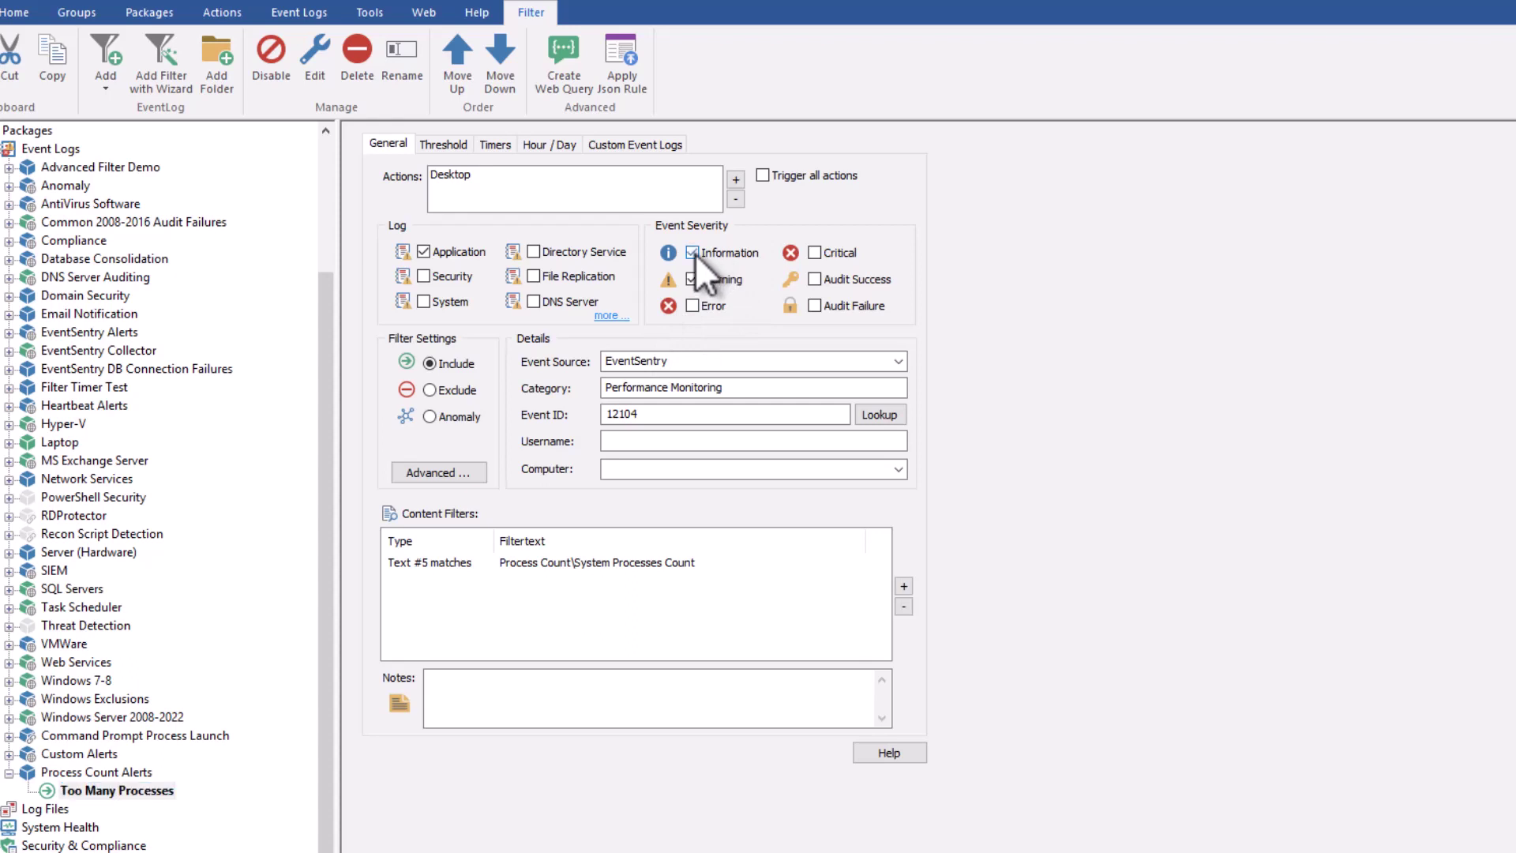
click(654, 417)
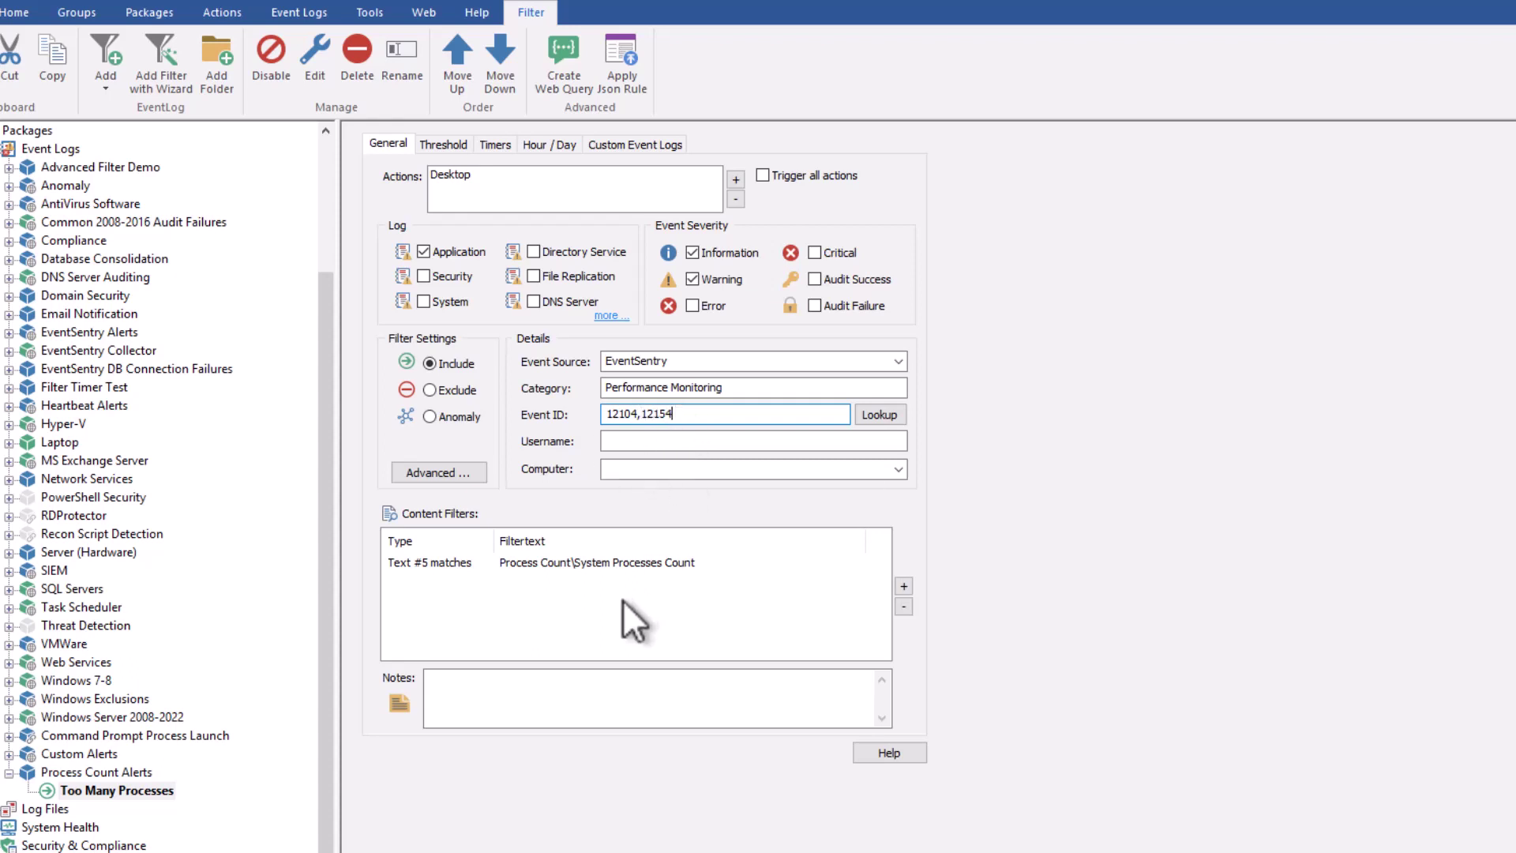
click(629, 560)
Step: Look up message 12154 in the Event Message Browser, then close it
click(884, 416)
click(485, 630)
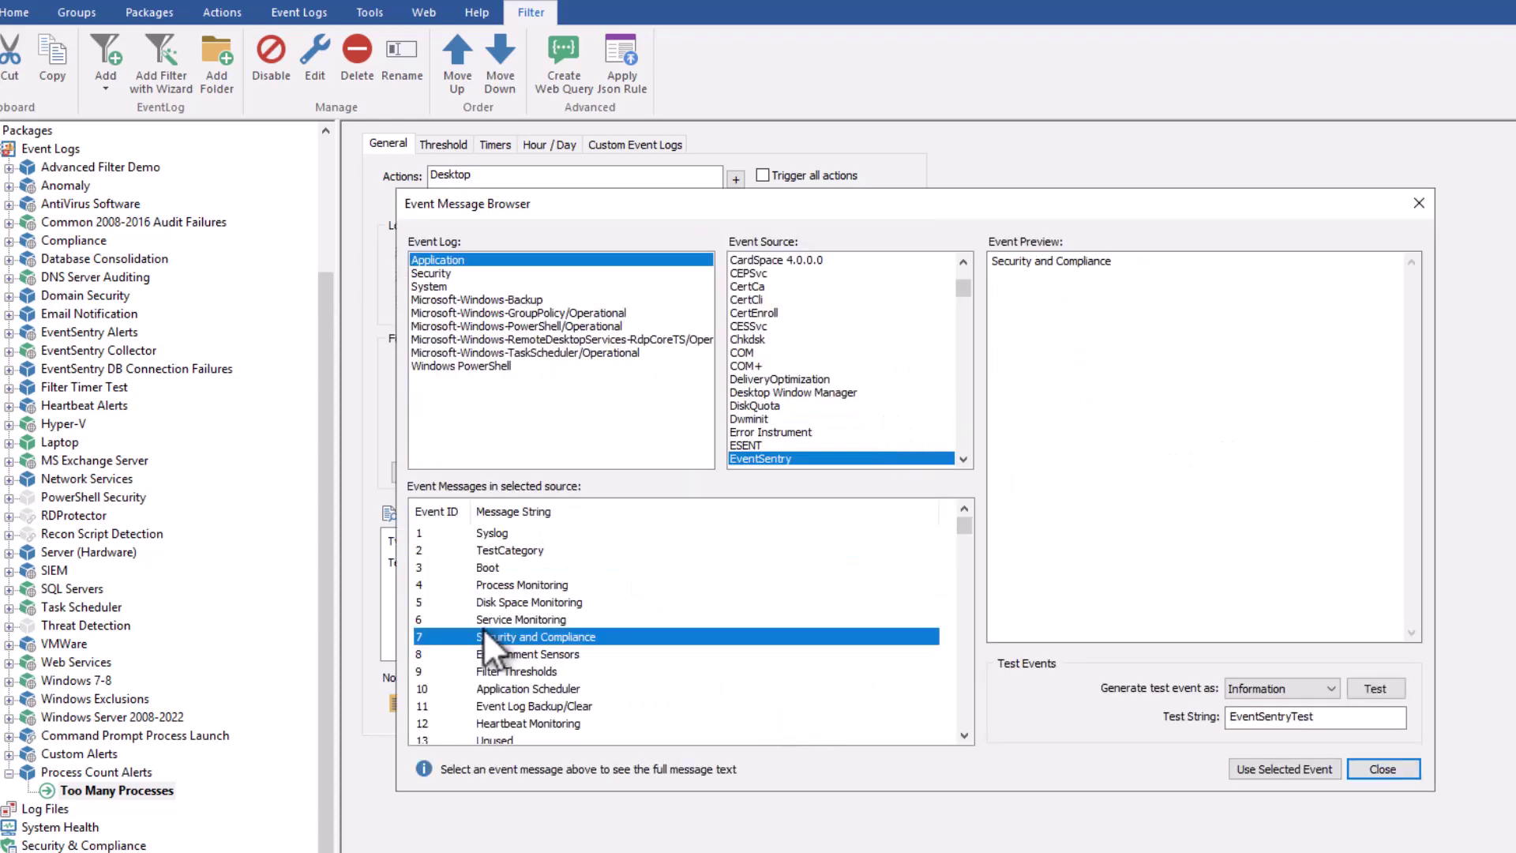
text(12154)
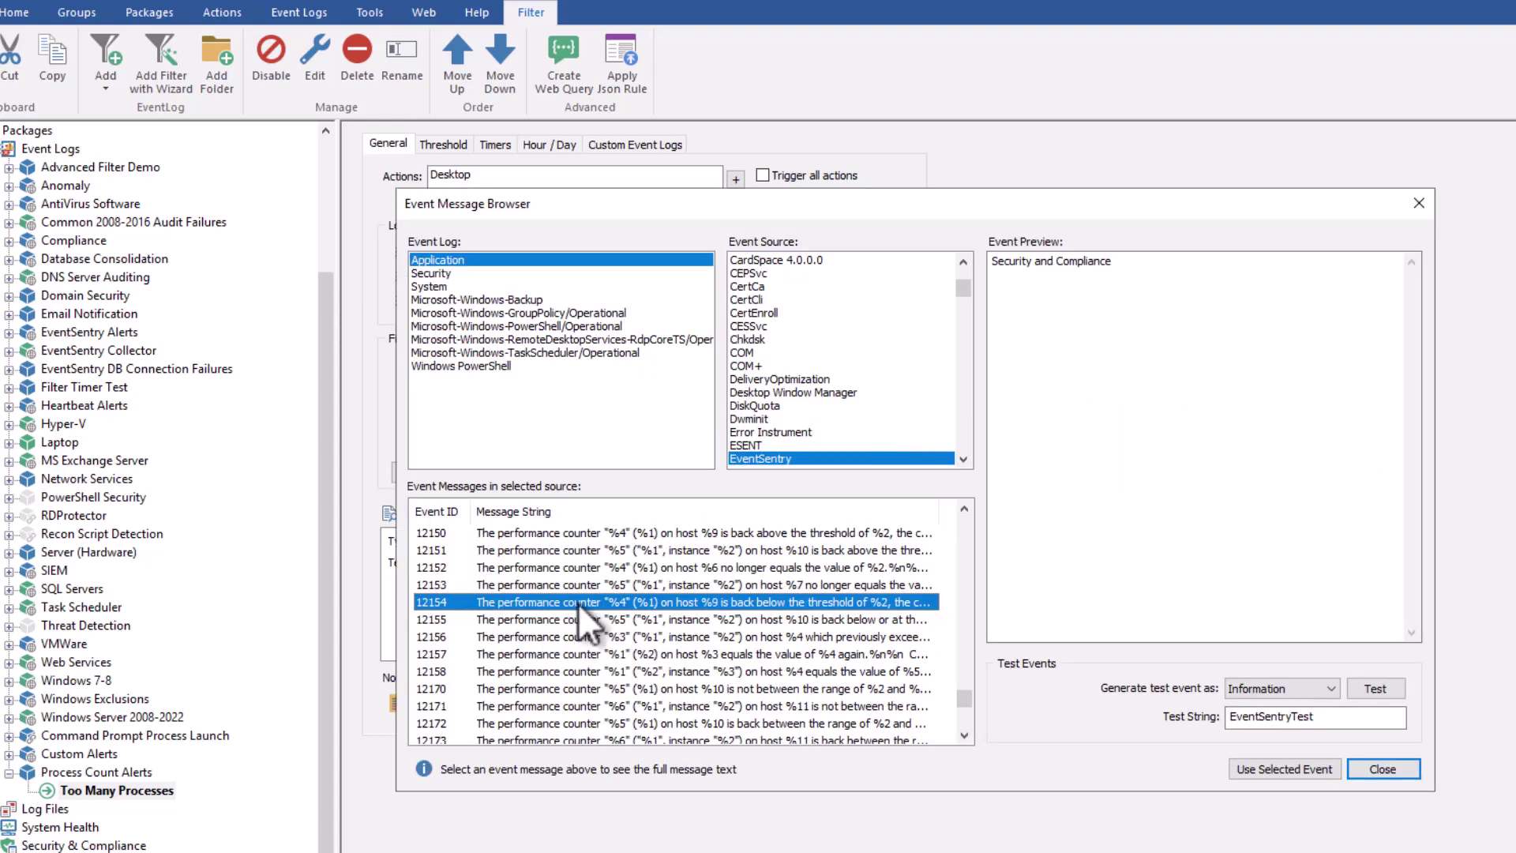
click(578, 603)
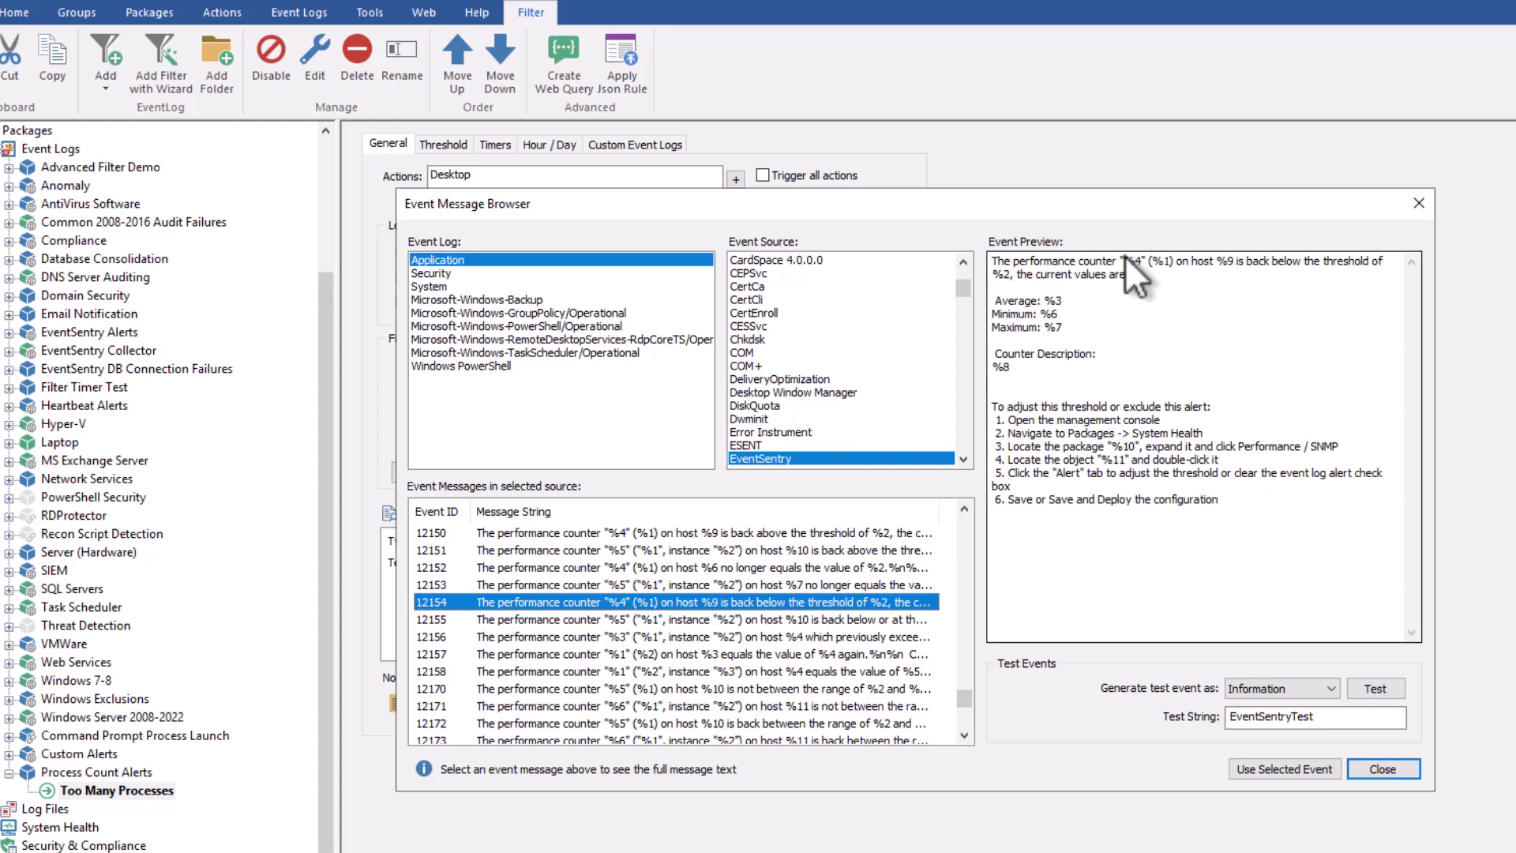
drag(1124, 260, 1135, 260)
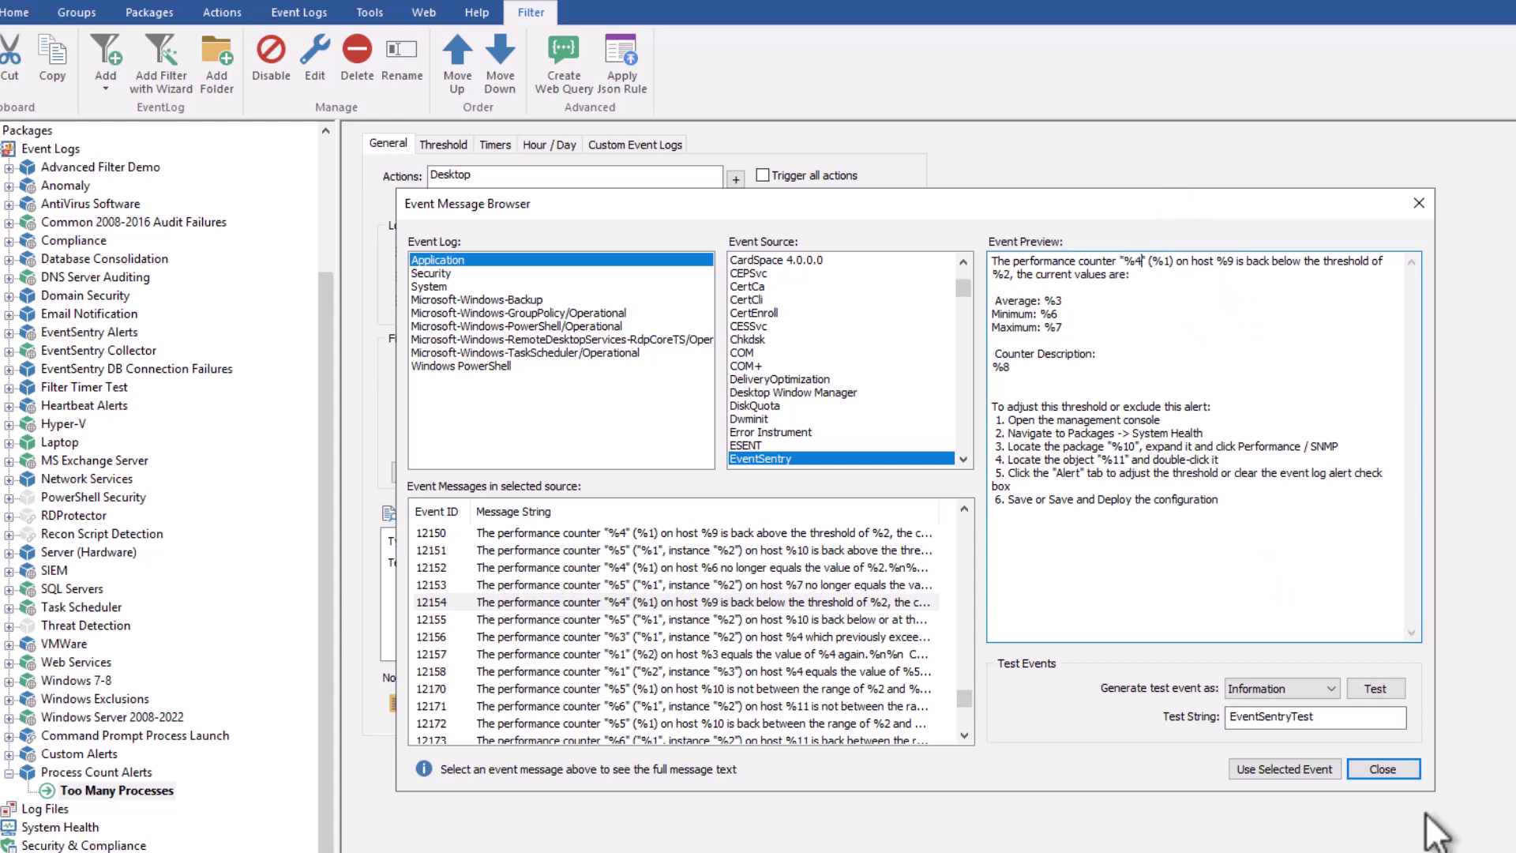
click(1398, 772)
Step: Copy the match text from the Text #5 content filter without changing it
click(505, 566)
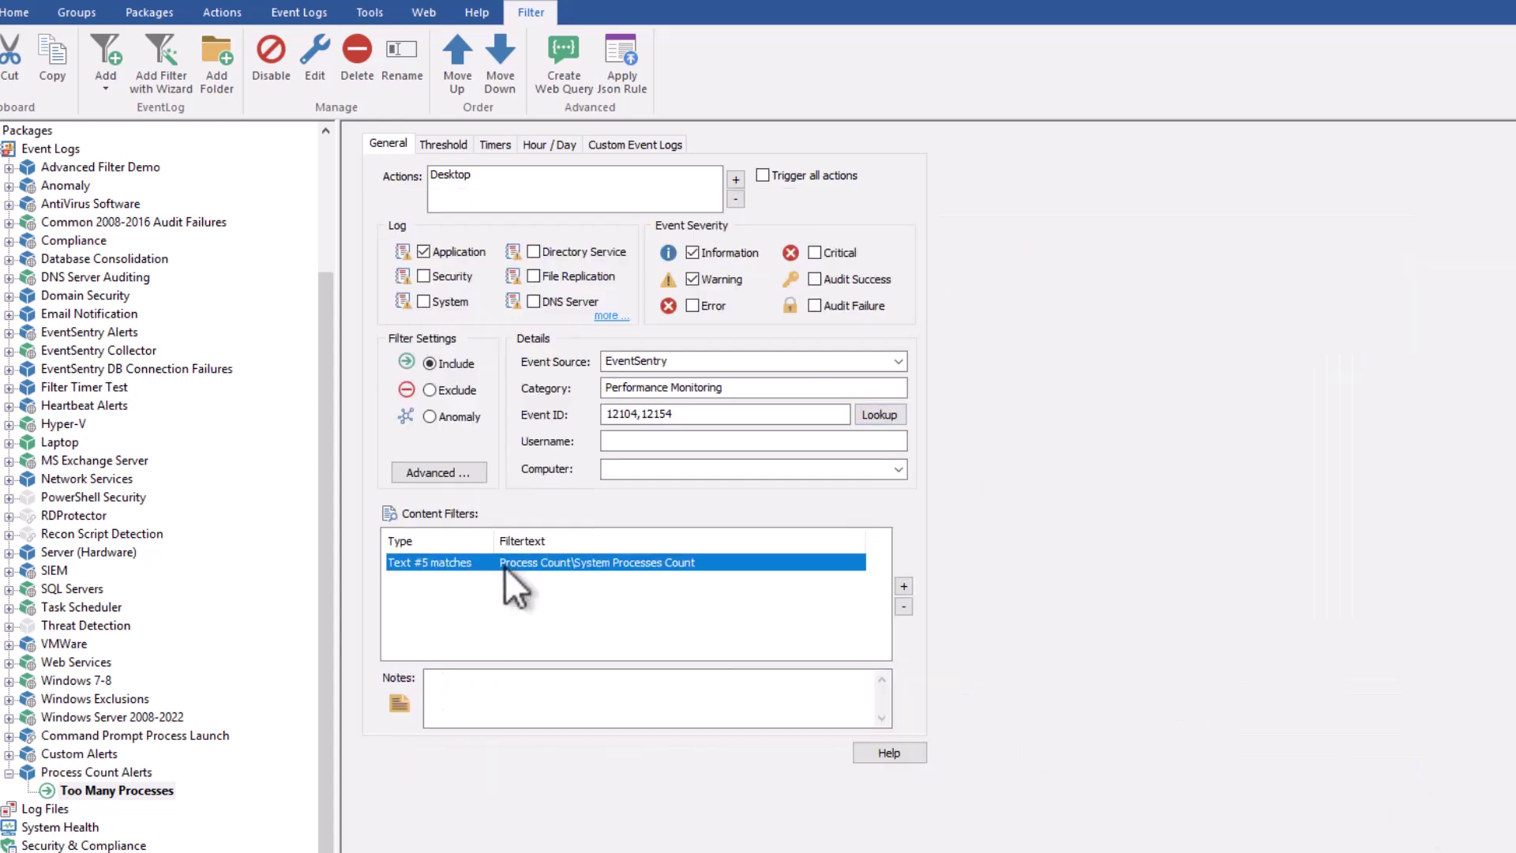
double_click(660, 564)
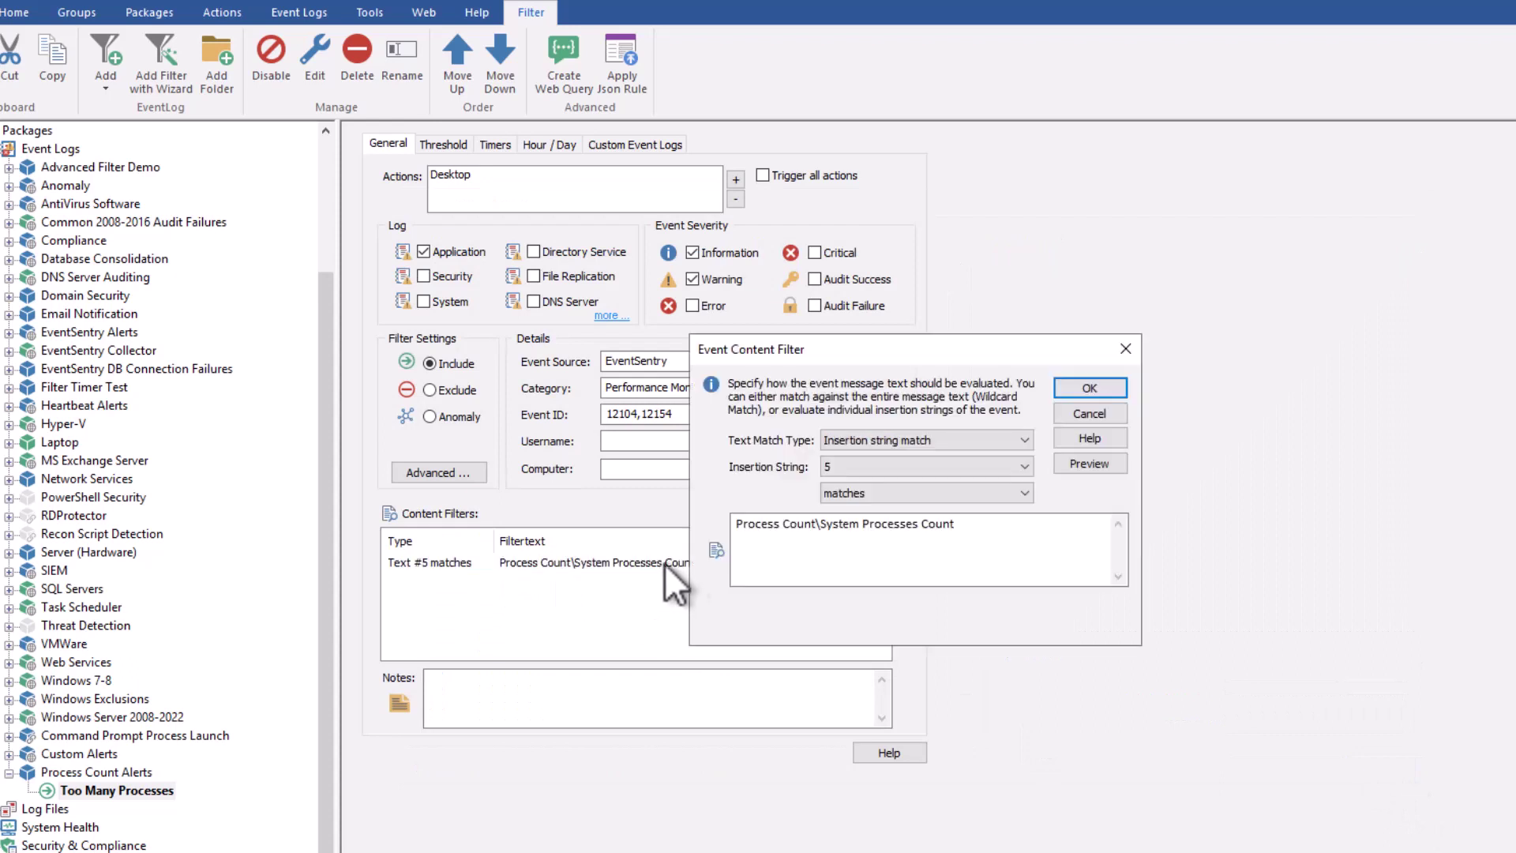
drag(948, 527, 720, 528)
key(ctrl+c)
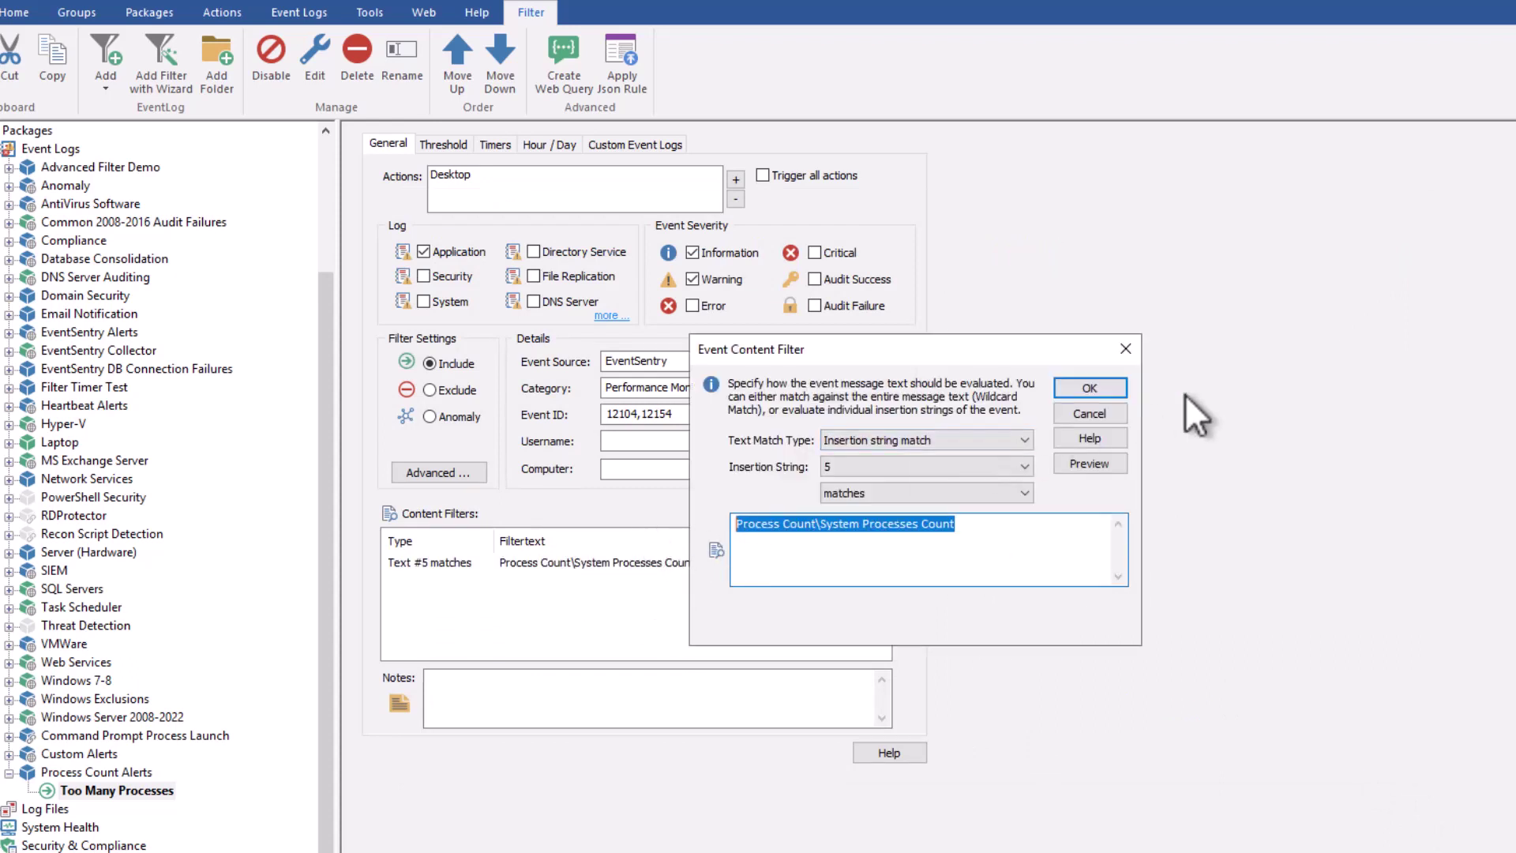
click(1117, 414)
Step: Add a Text #4 content filter matching insertion string 4 against the pasted counter text
click(905, 585)
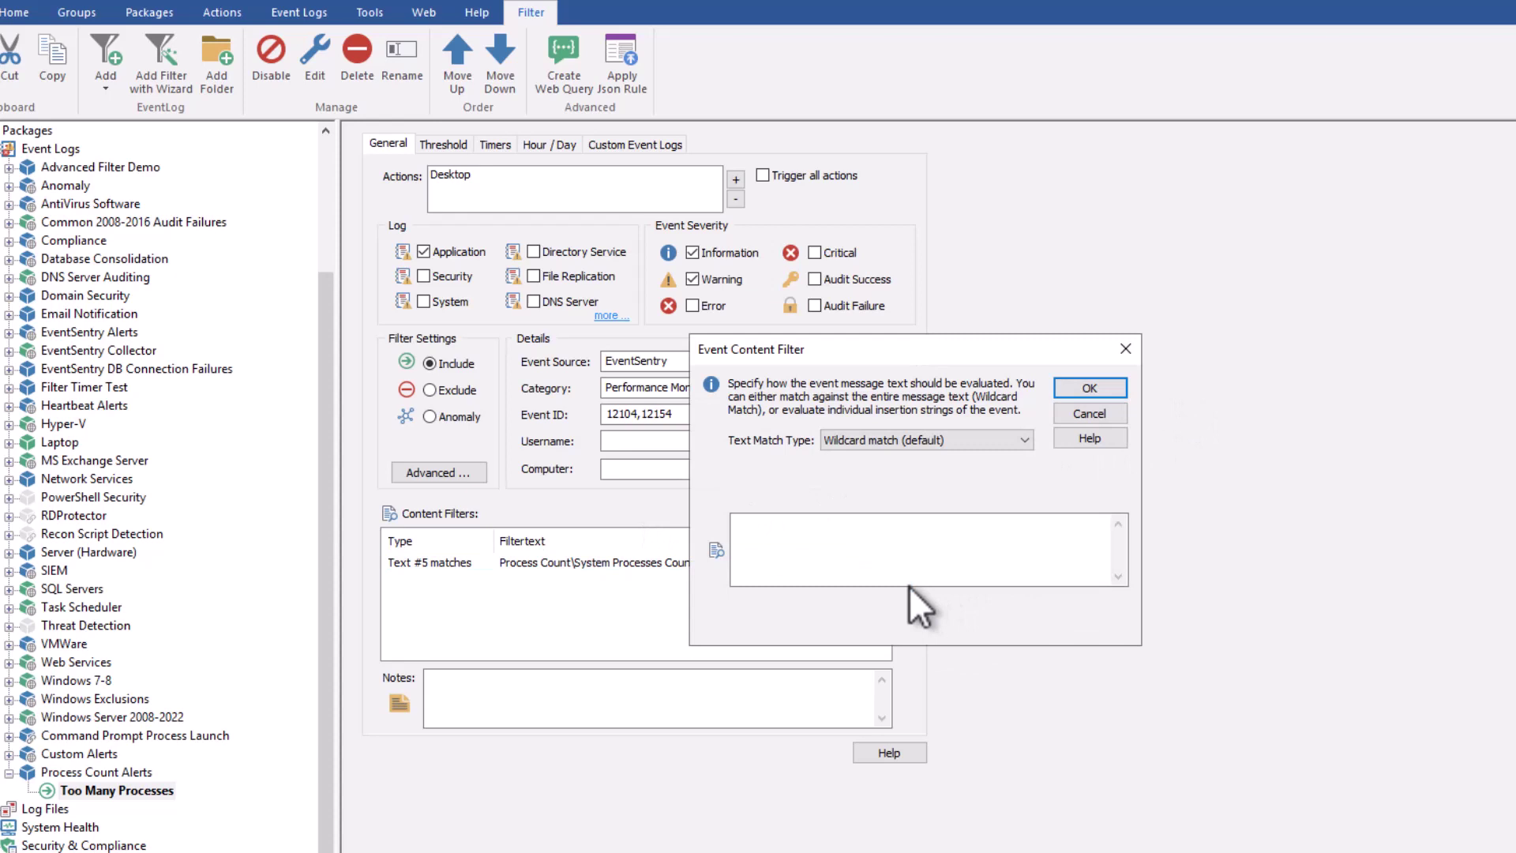
click(861, 439)
click(856, 471)
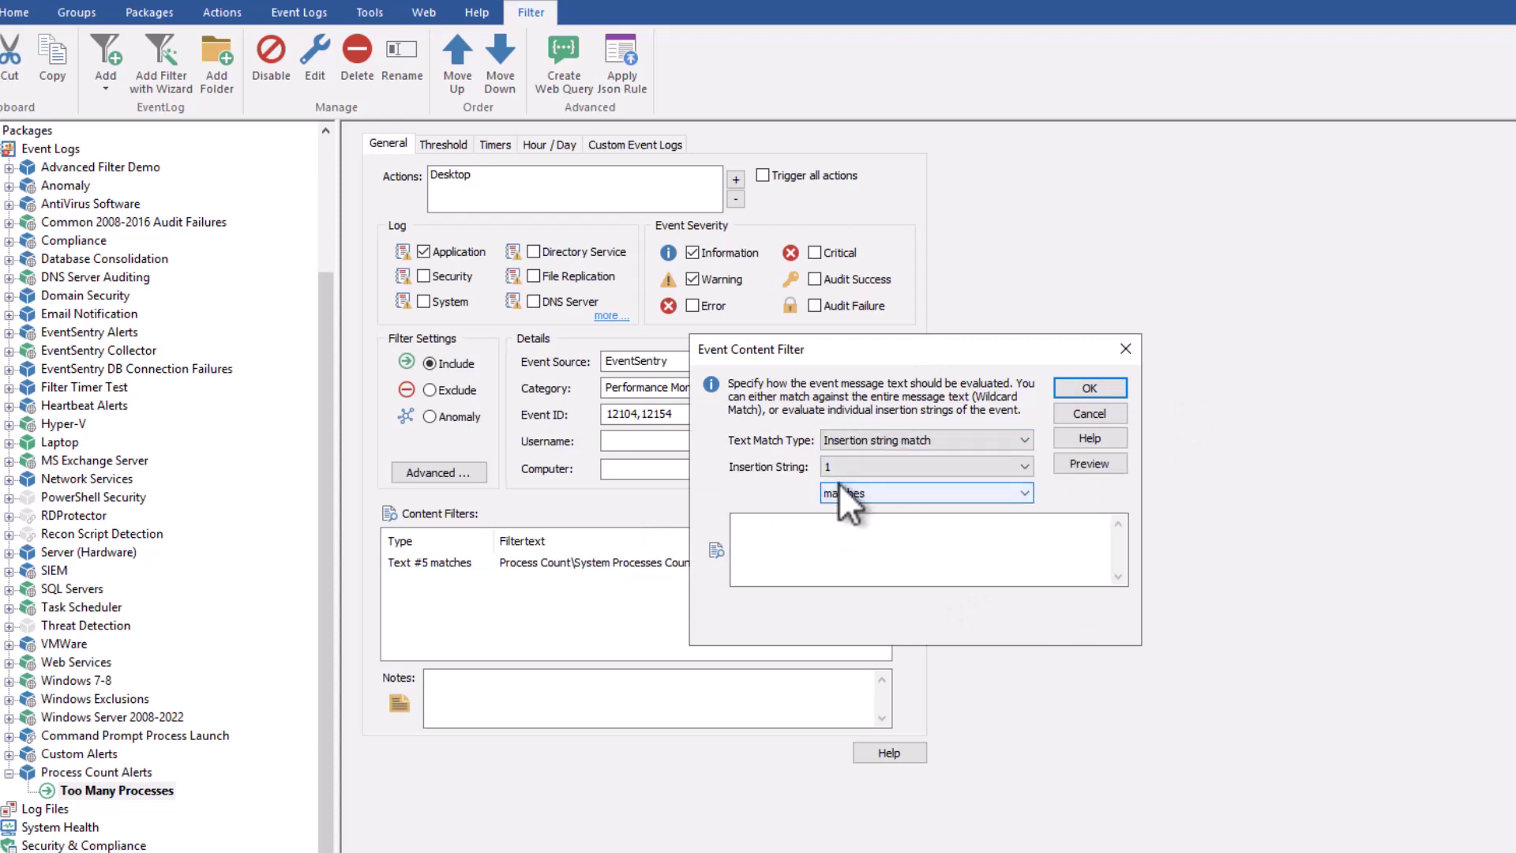
click(845, 468)
click(842, 523)
click(883, 527)
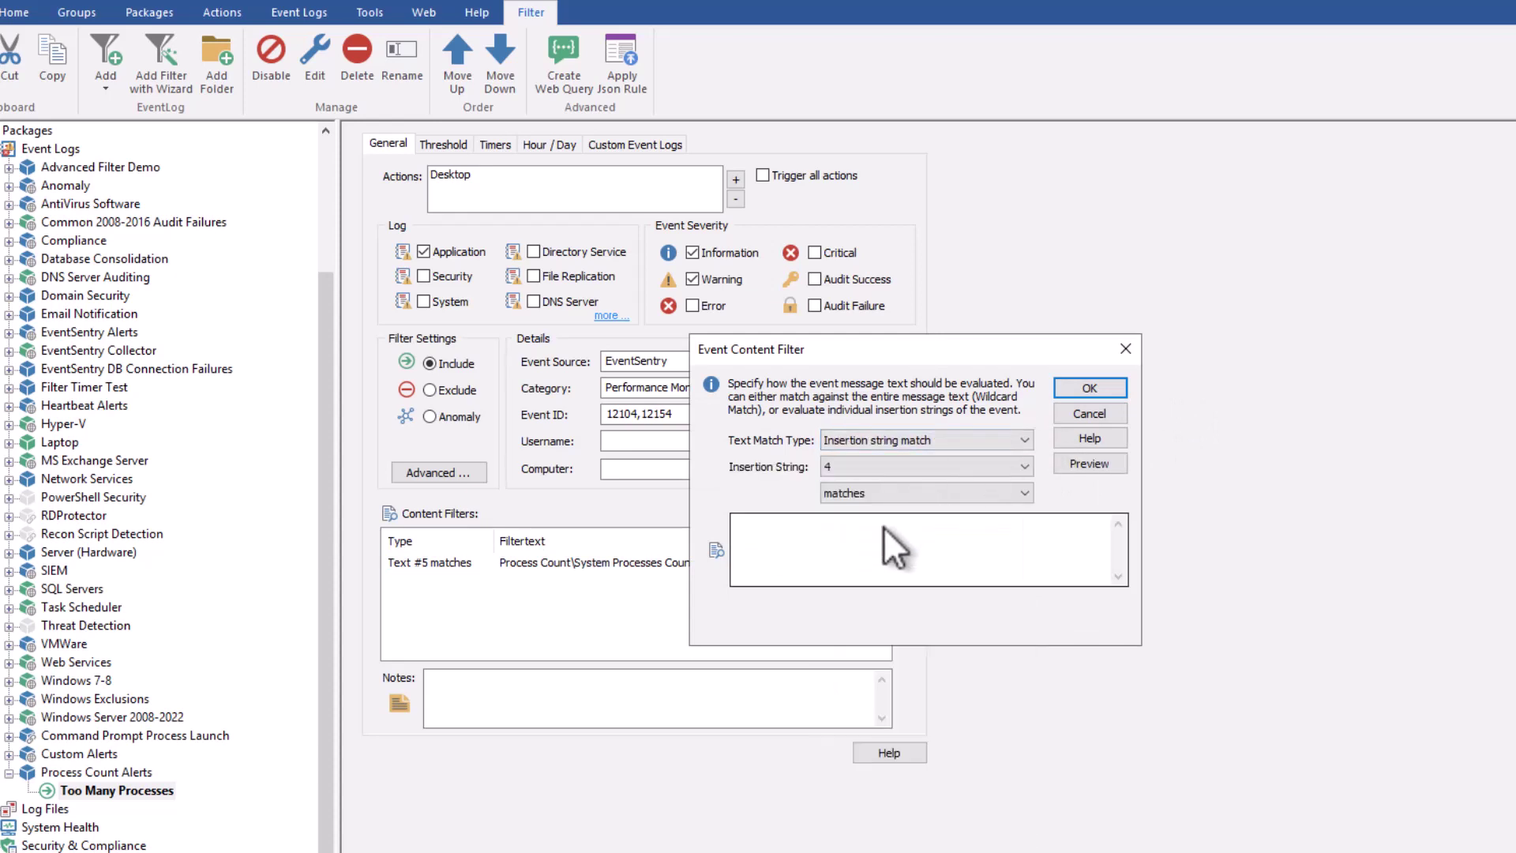
key(ctrl+v)
click(1090, 388)
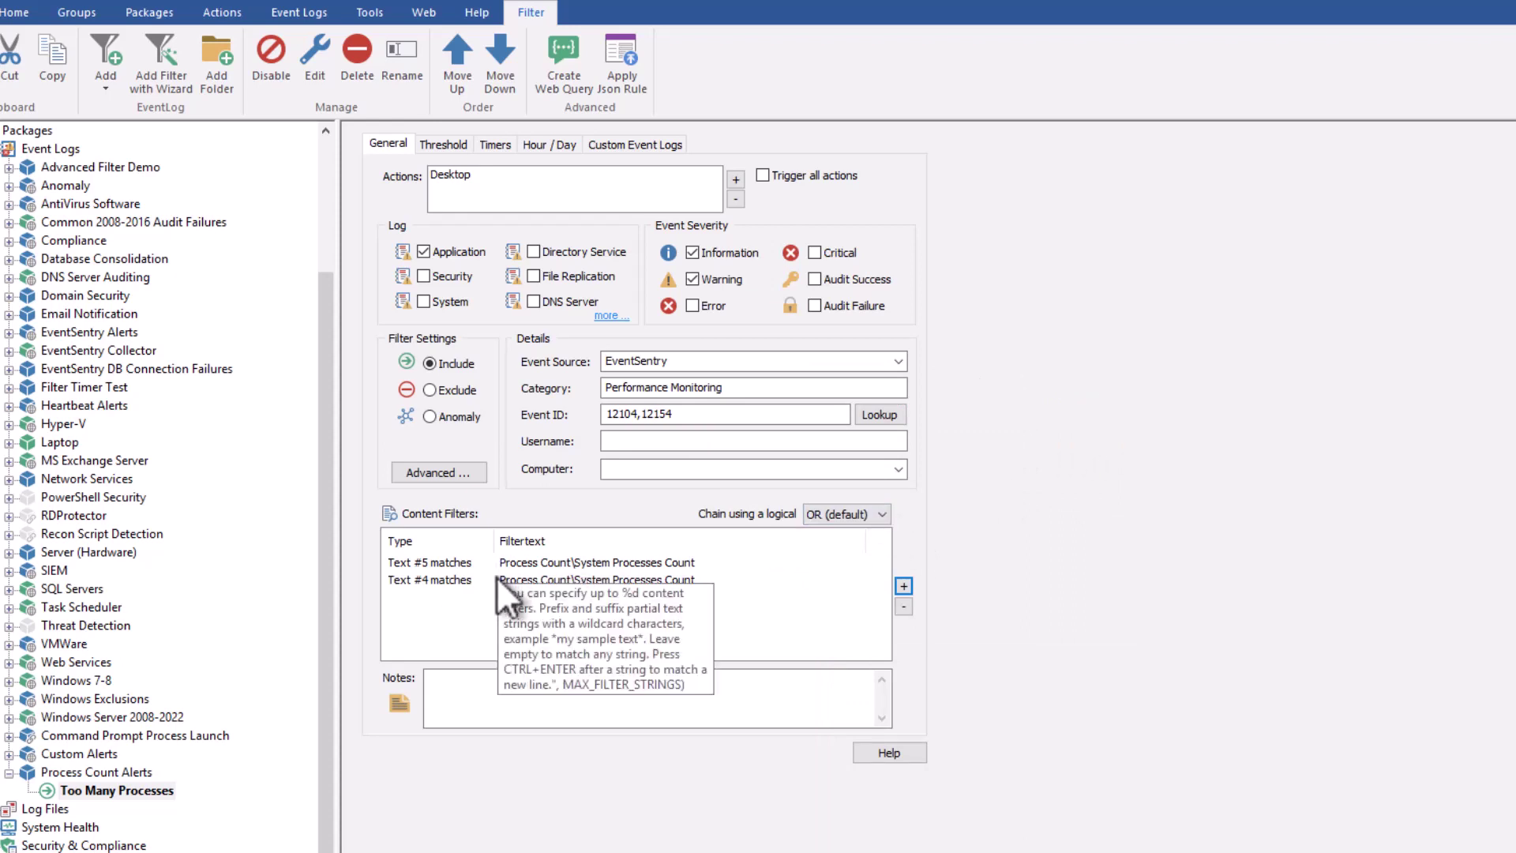
click(681, 415)
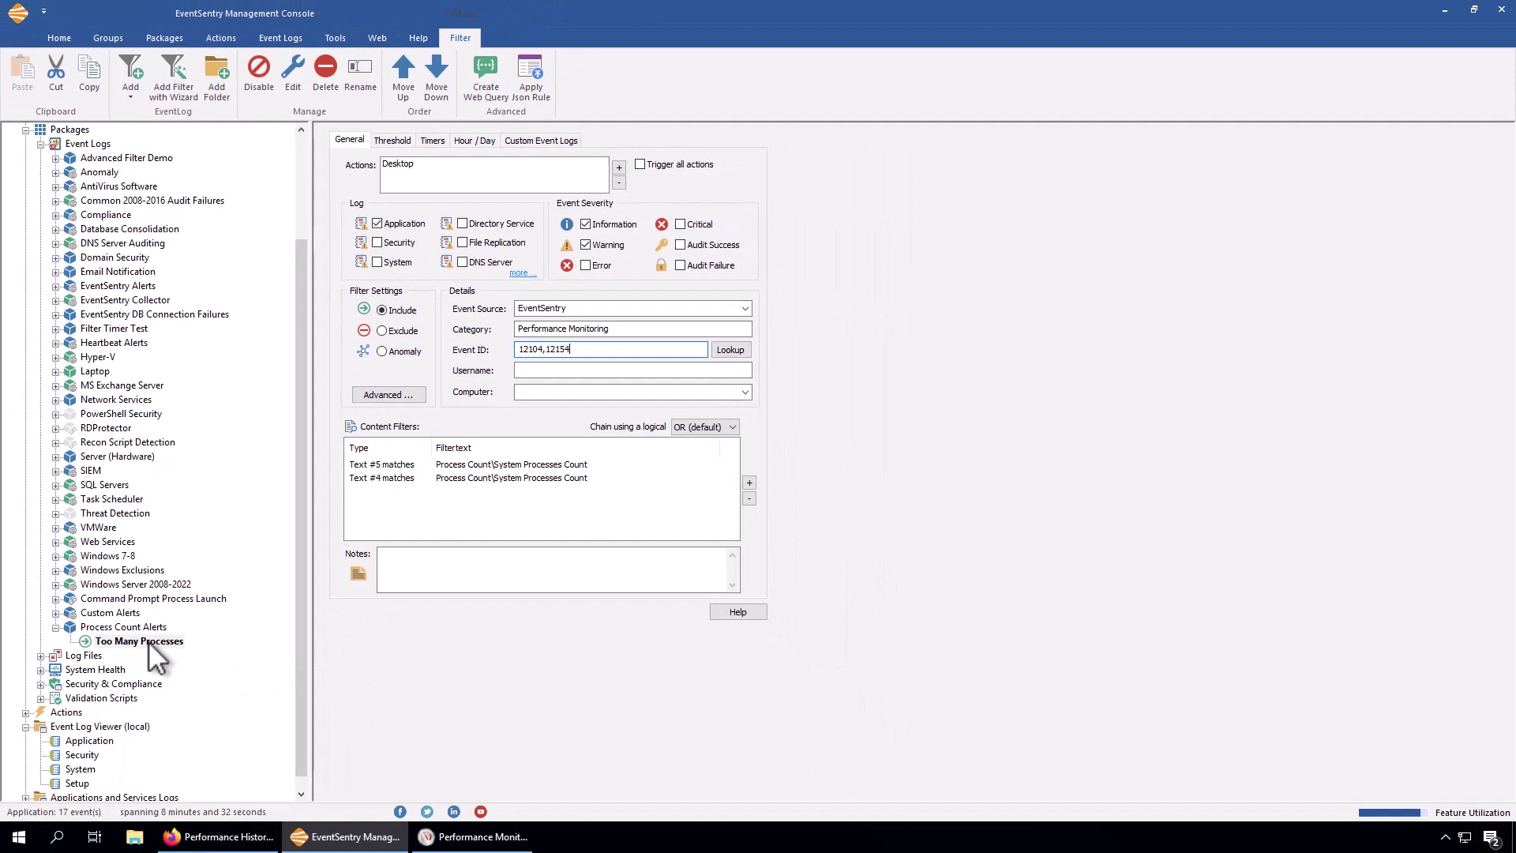
Step: Try a new content filter with '*Process Count\System Processes Count*', then discard it
click(148, 641)
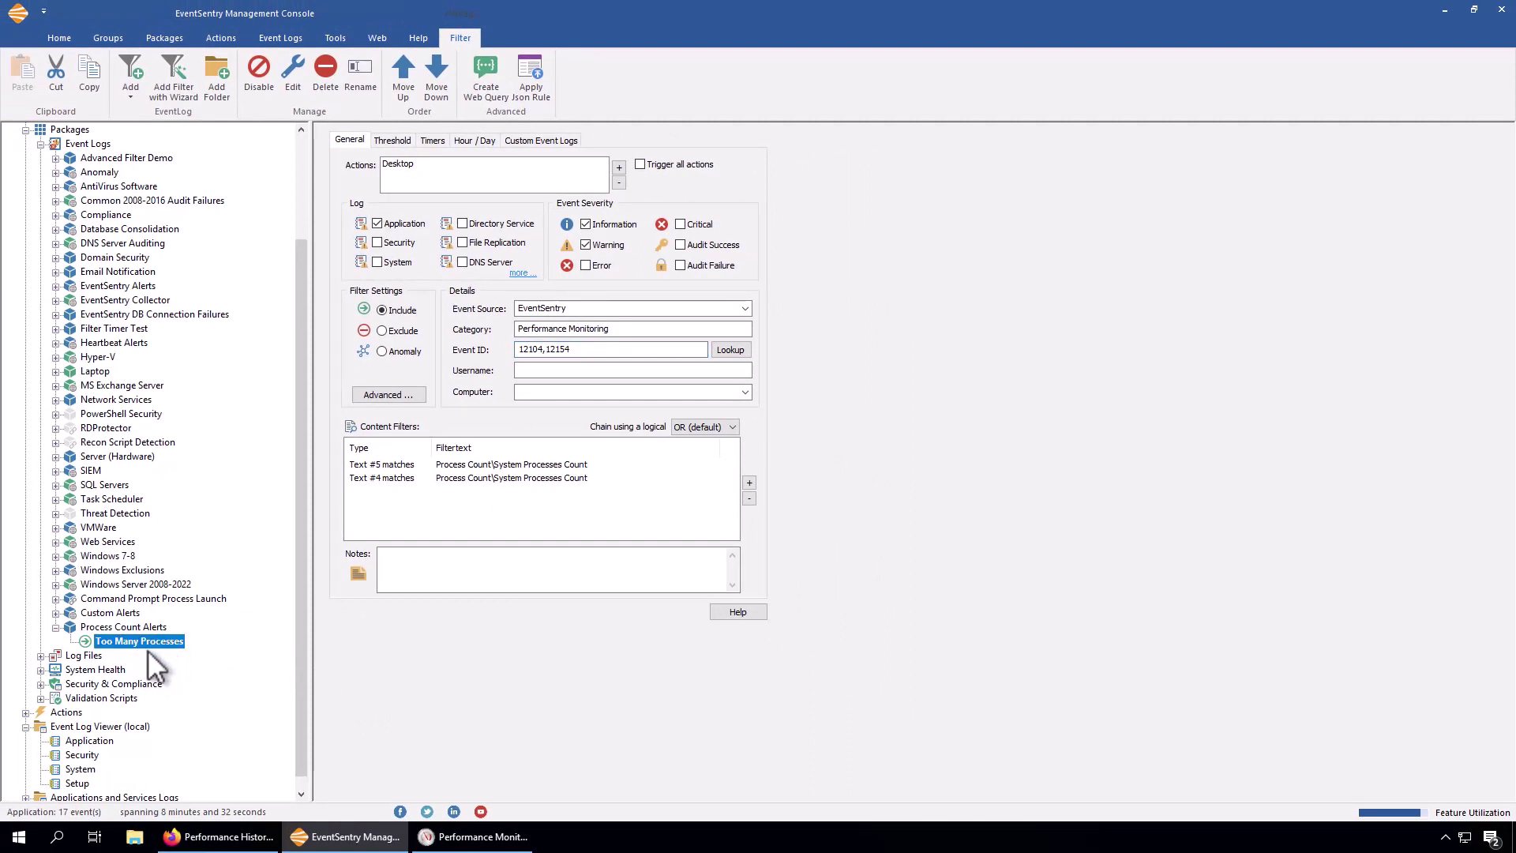
mouse_move(387, 476)
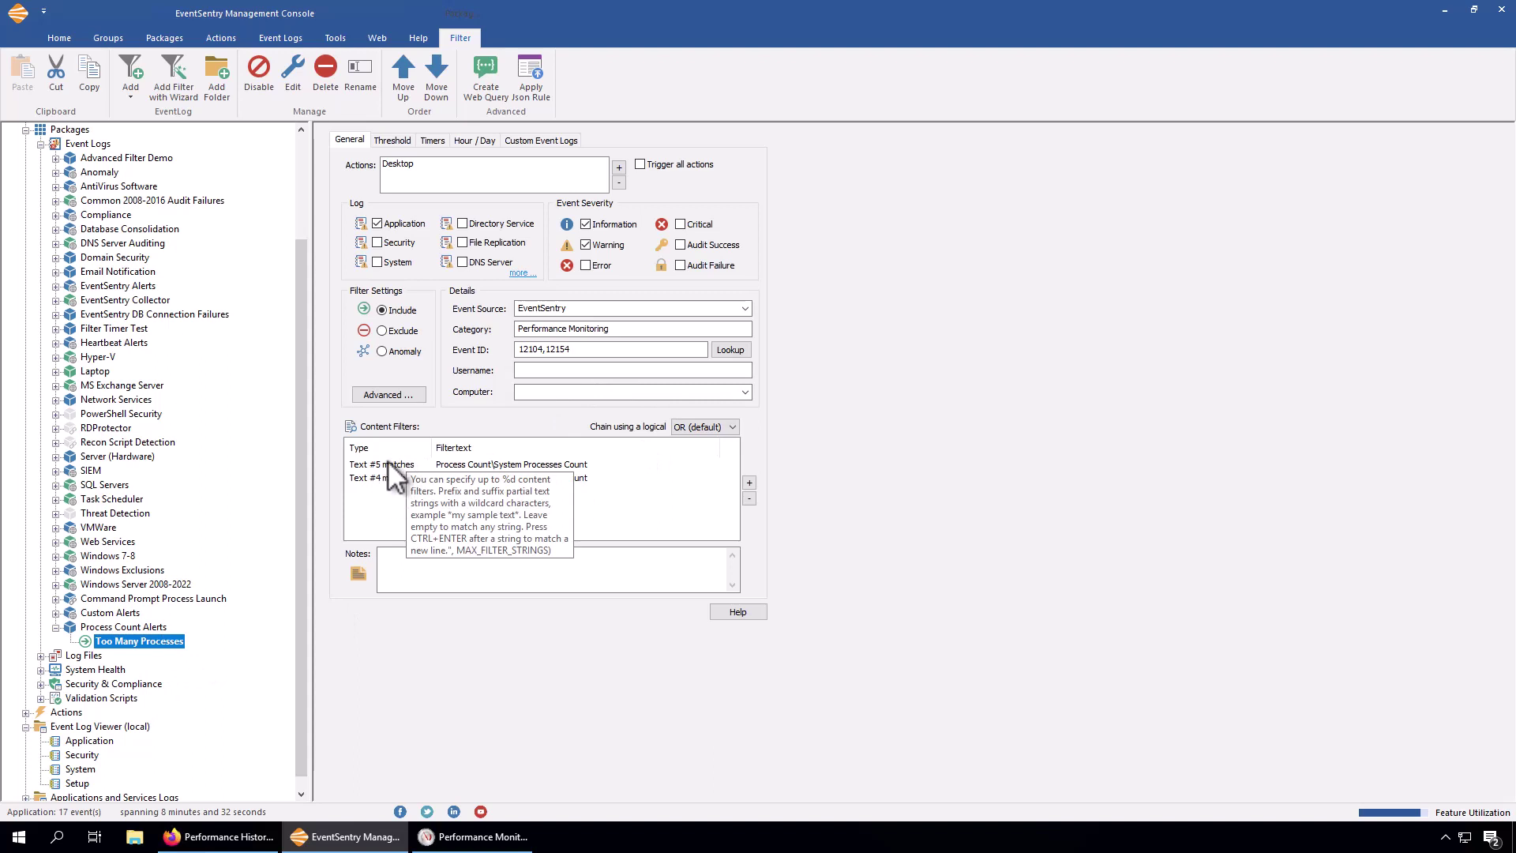
click(749, 483)
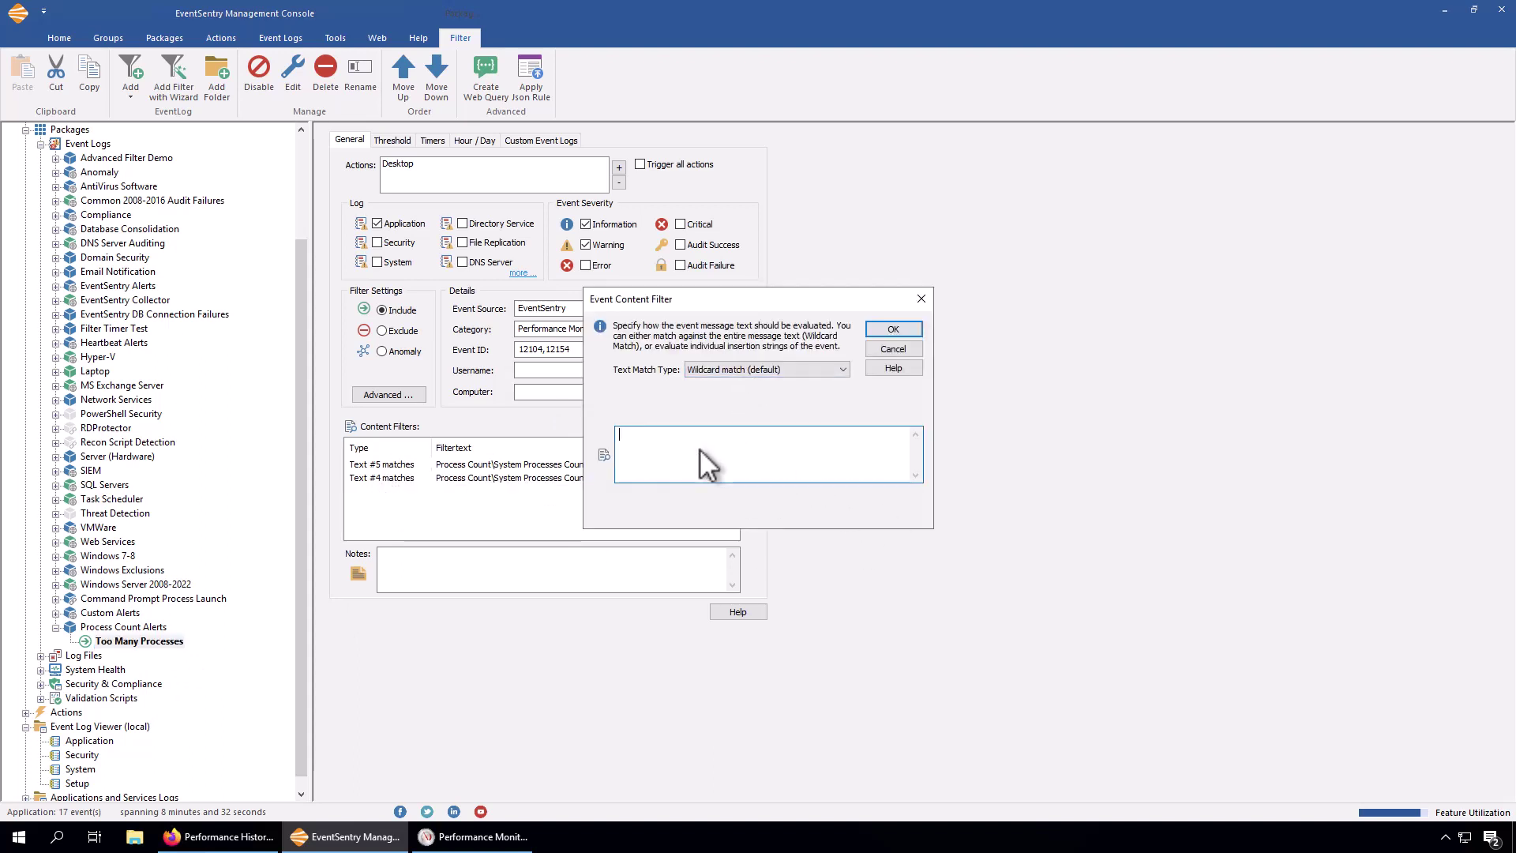
text(*)
text(Process Count\System Processes Count)
text(*)
drag(794, 435, 618, 434)
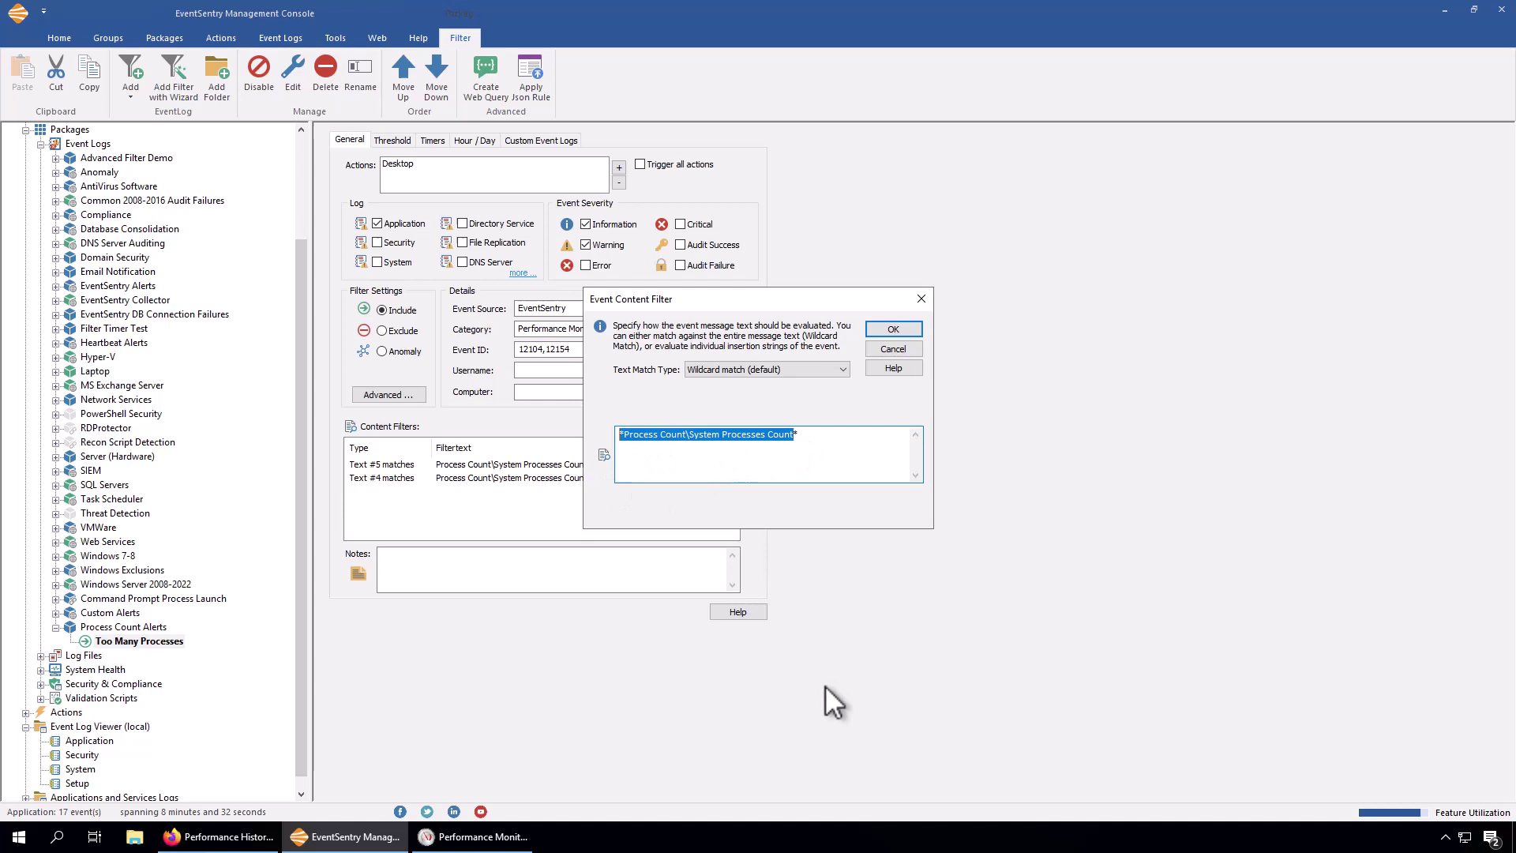
click(907, 349)
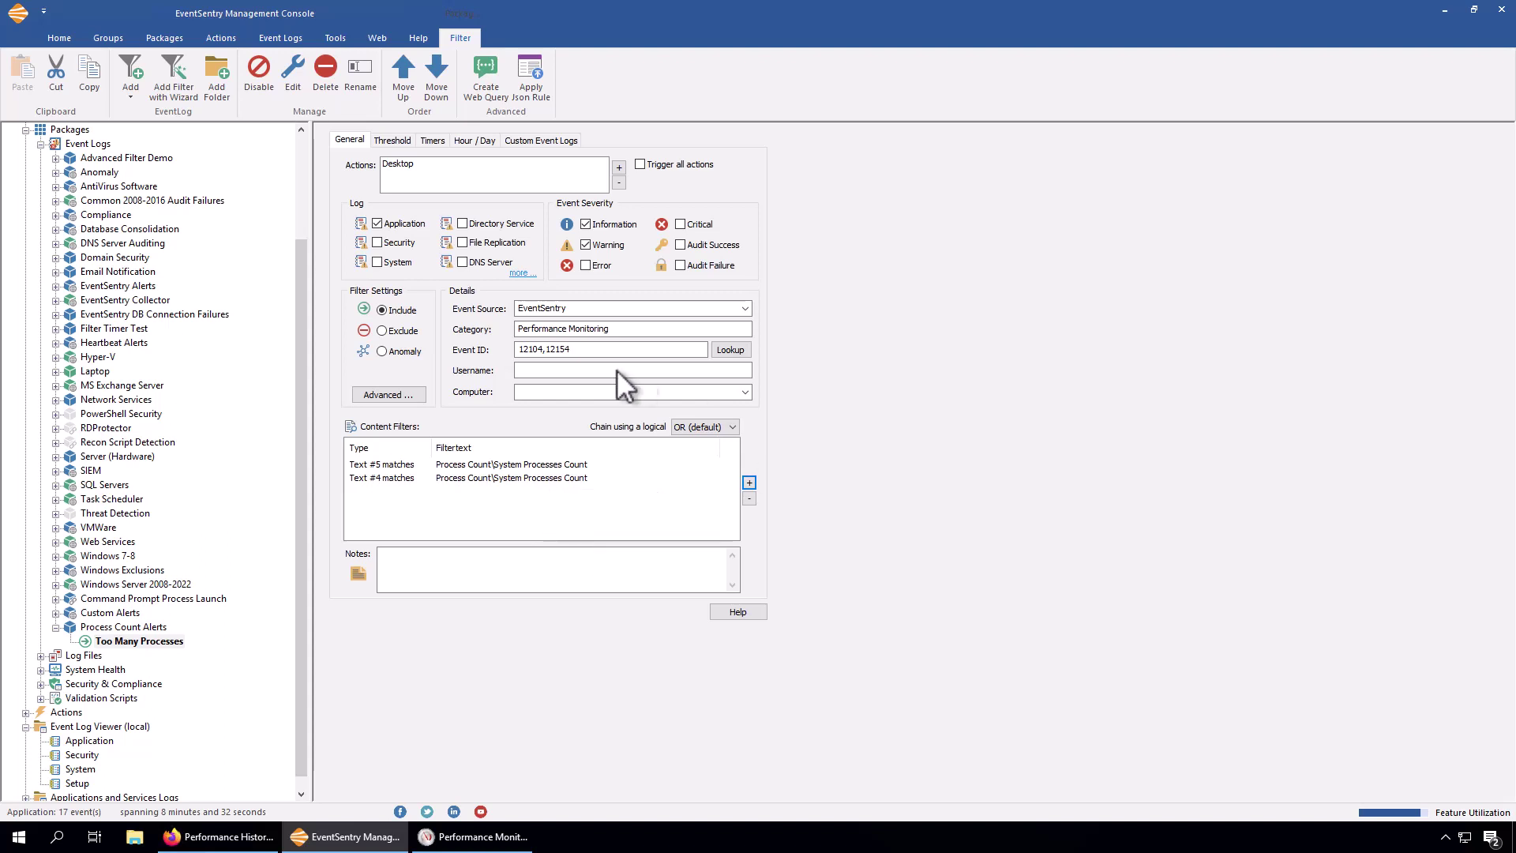
Step: Delete Text #4 and change Text #5 to wildcard match '*Process Count\System Processes Count*'
click(561, 478)
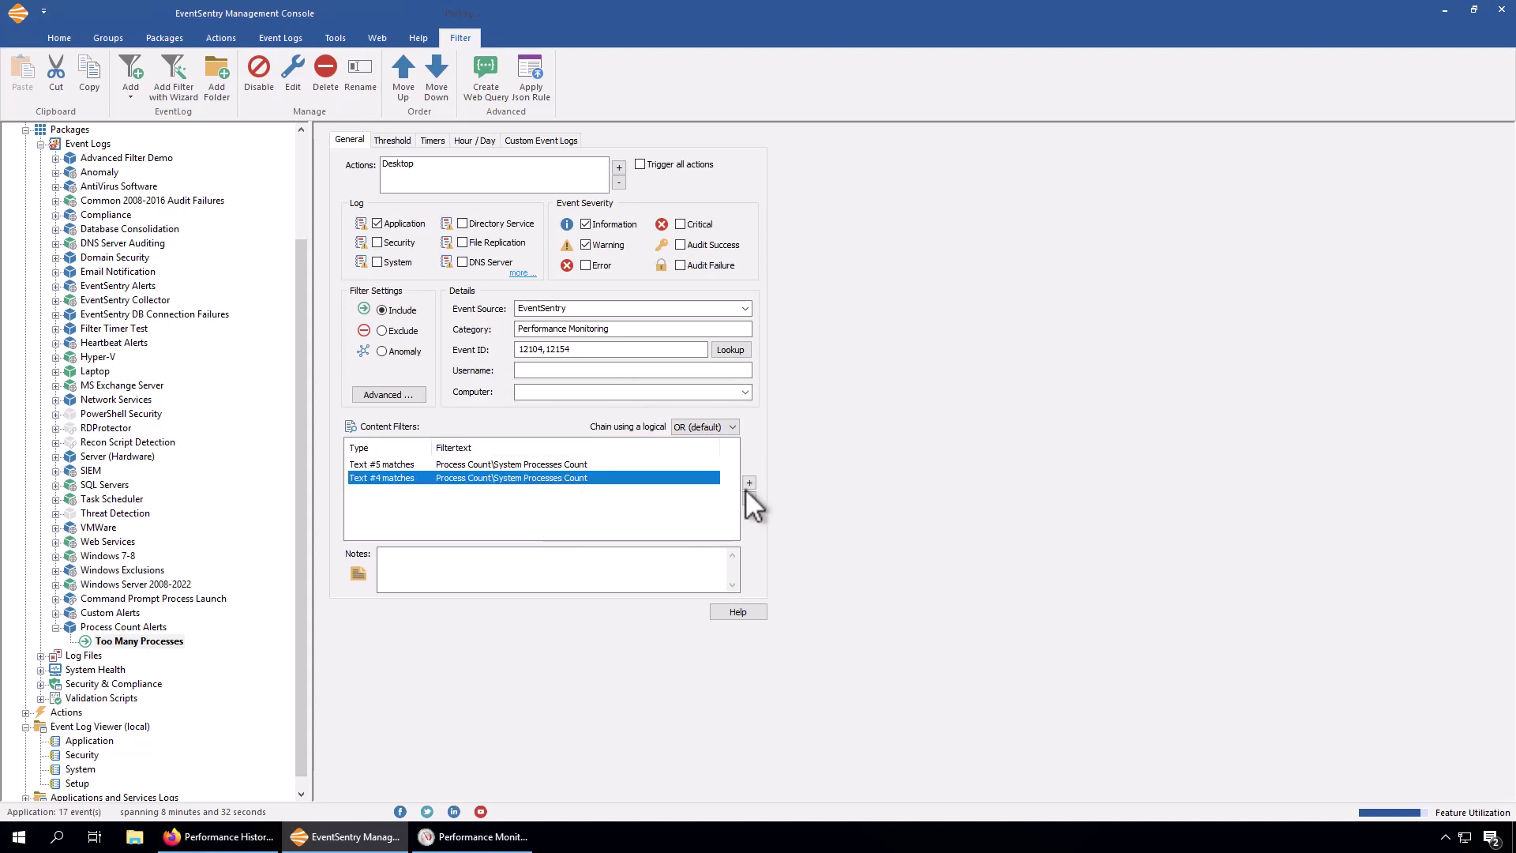
click(748, 501)
double_click(491, 464)
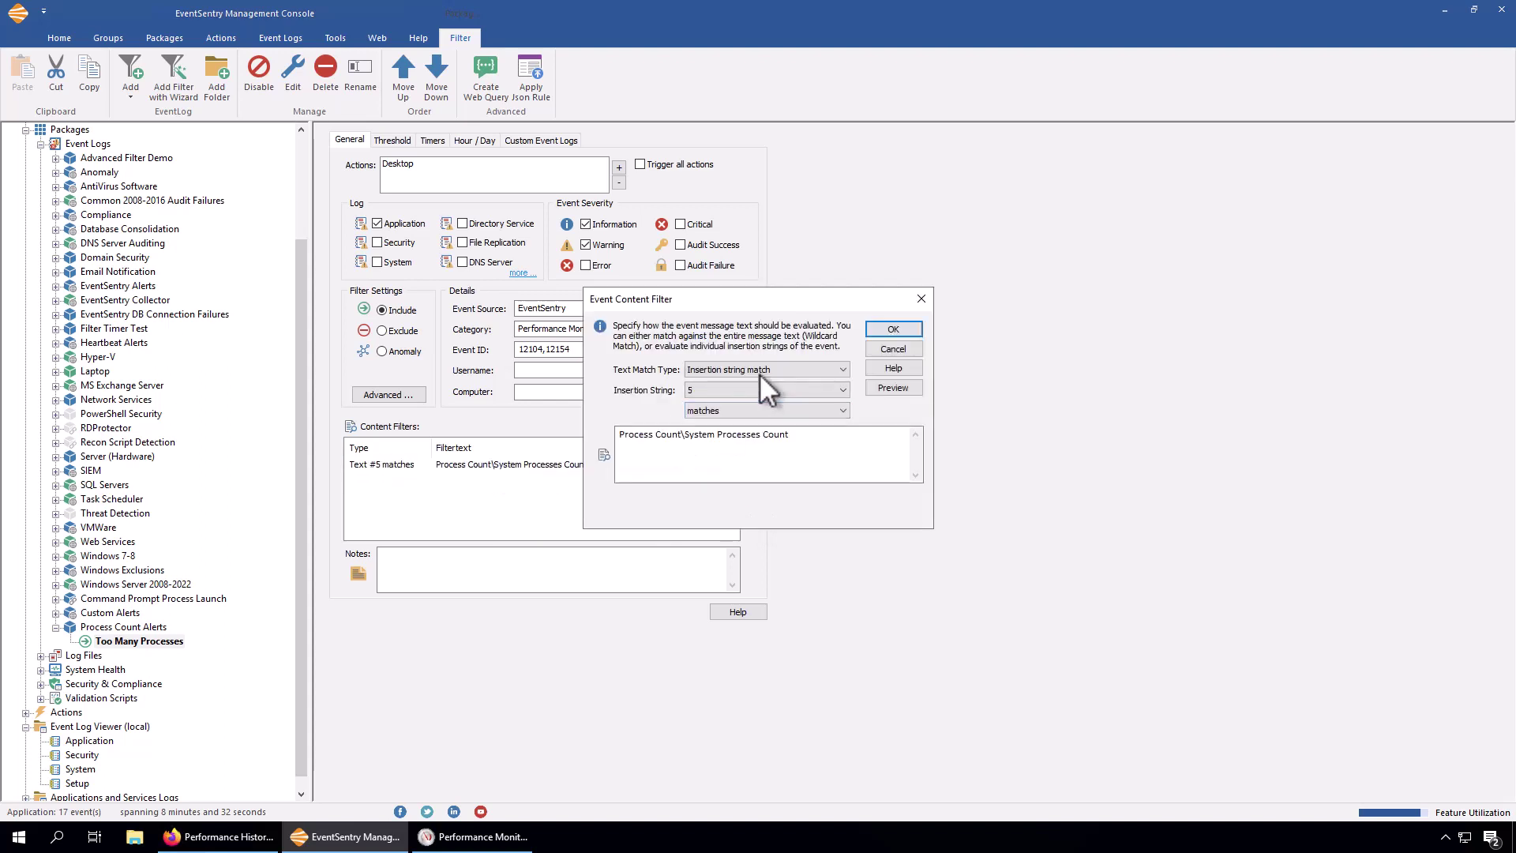
click(760, 370)
click(714, 383)
click(816, 438)
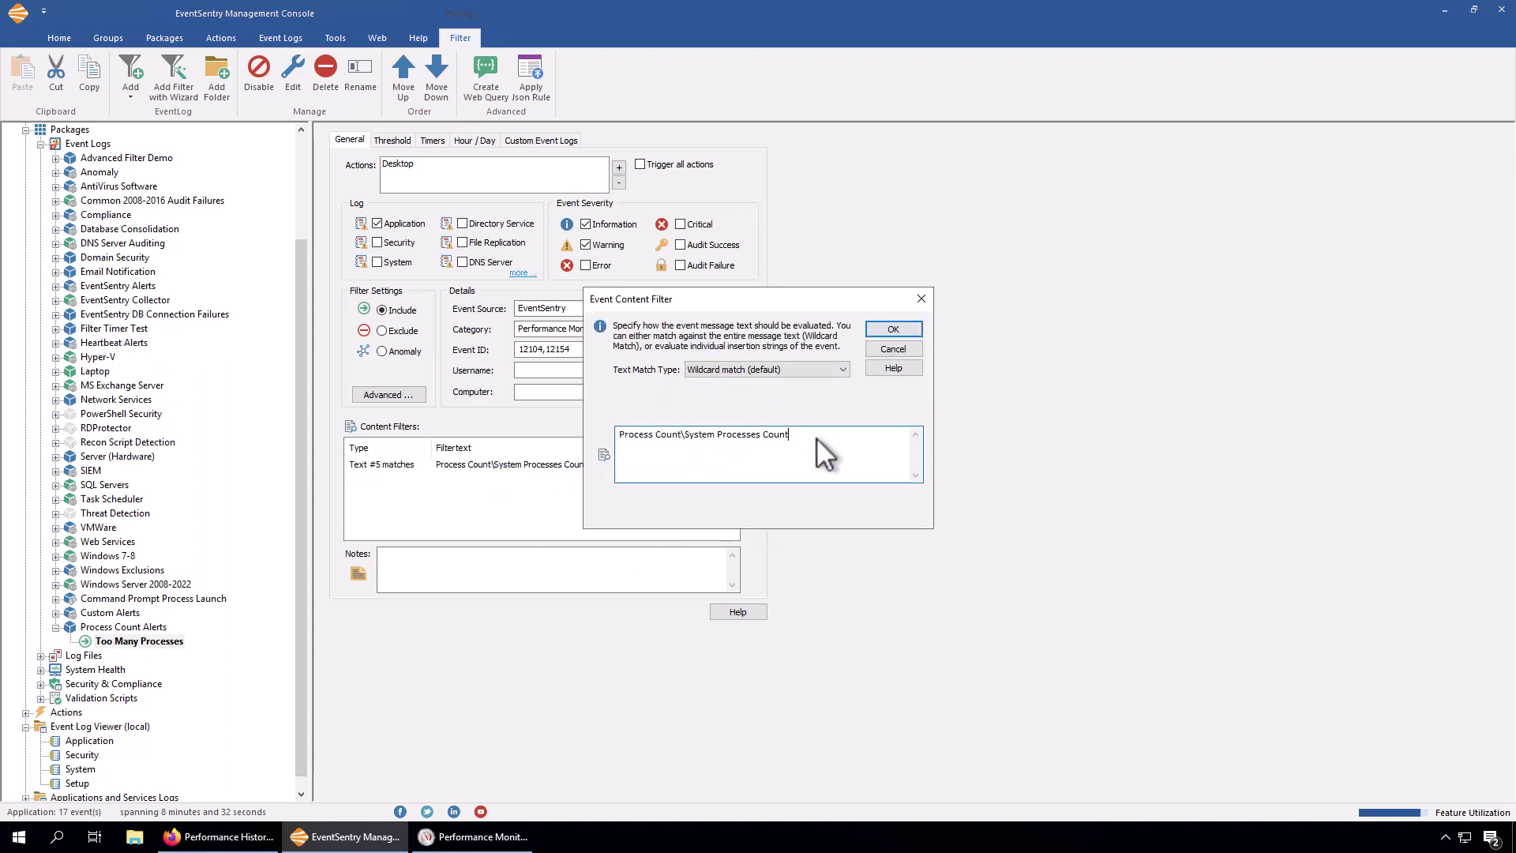
text(*)
click(617, 434)
text(*)
click(913, 327)
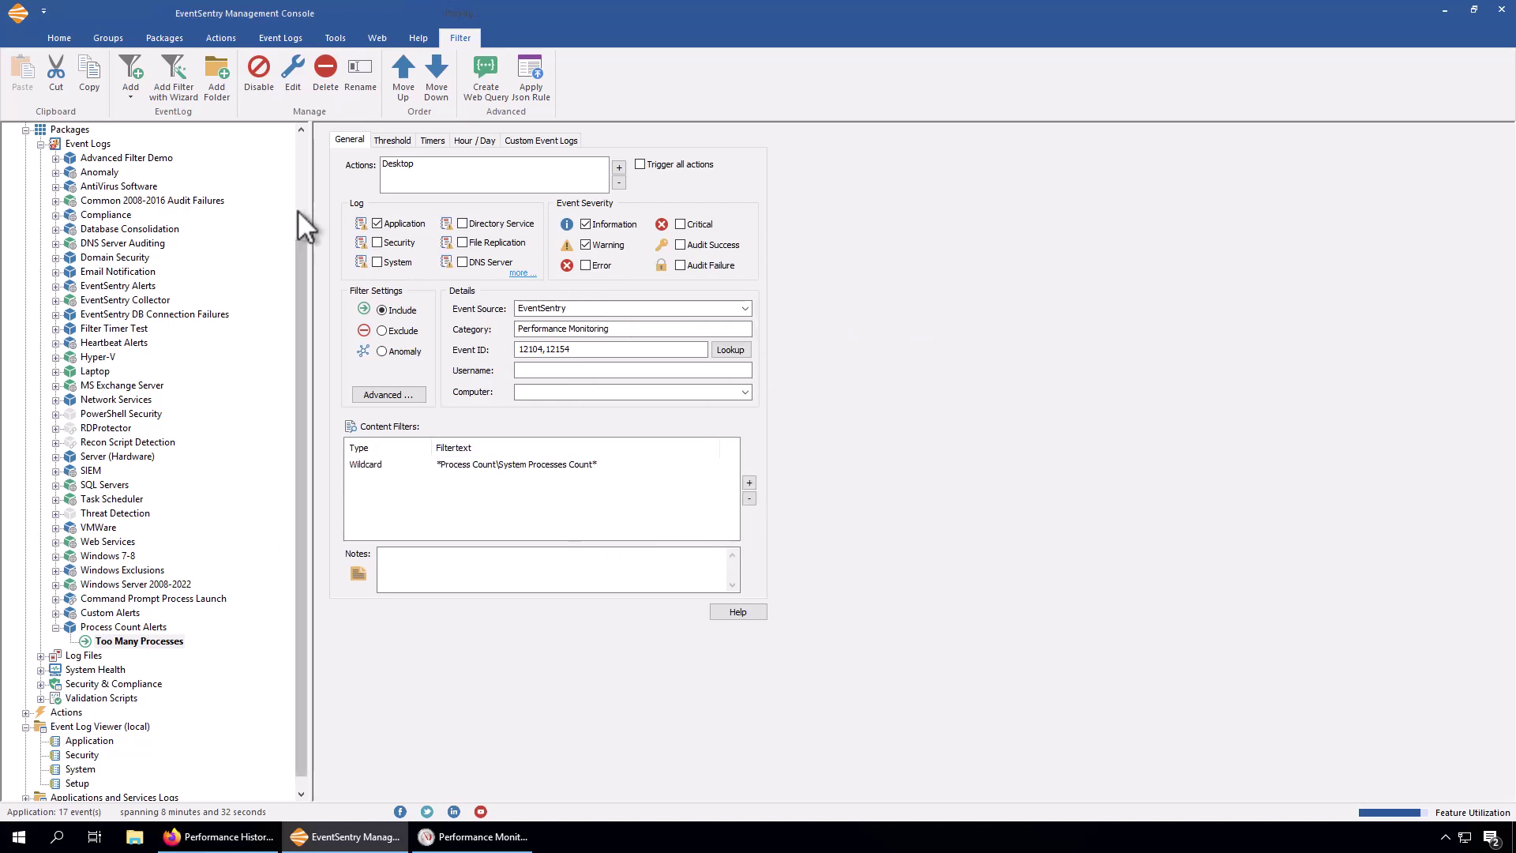
Step: Save the EventSentry configuration from the console's home overview
scroll(296, 210, up, 3)
click(63, 128)
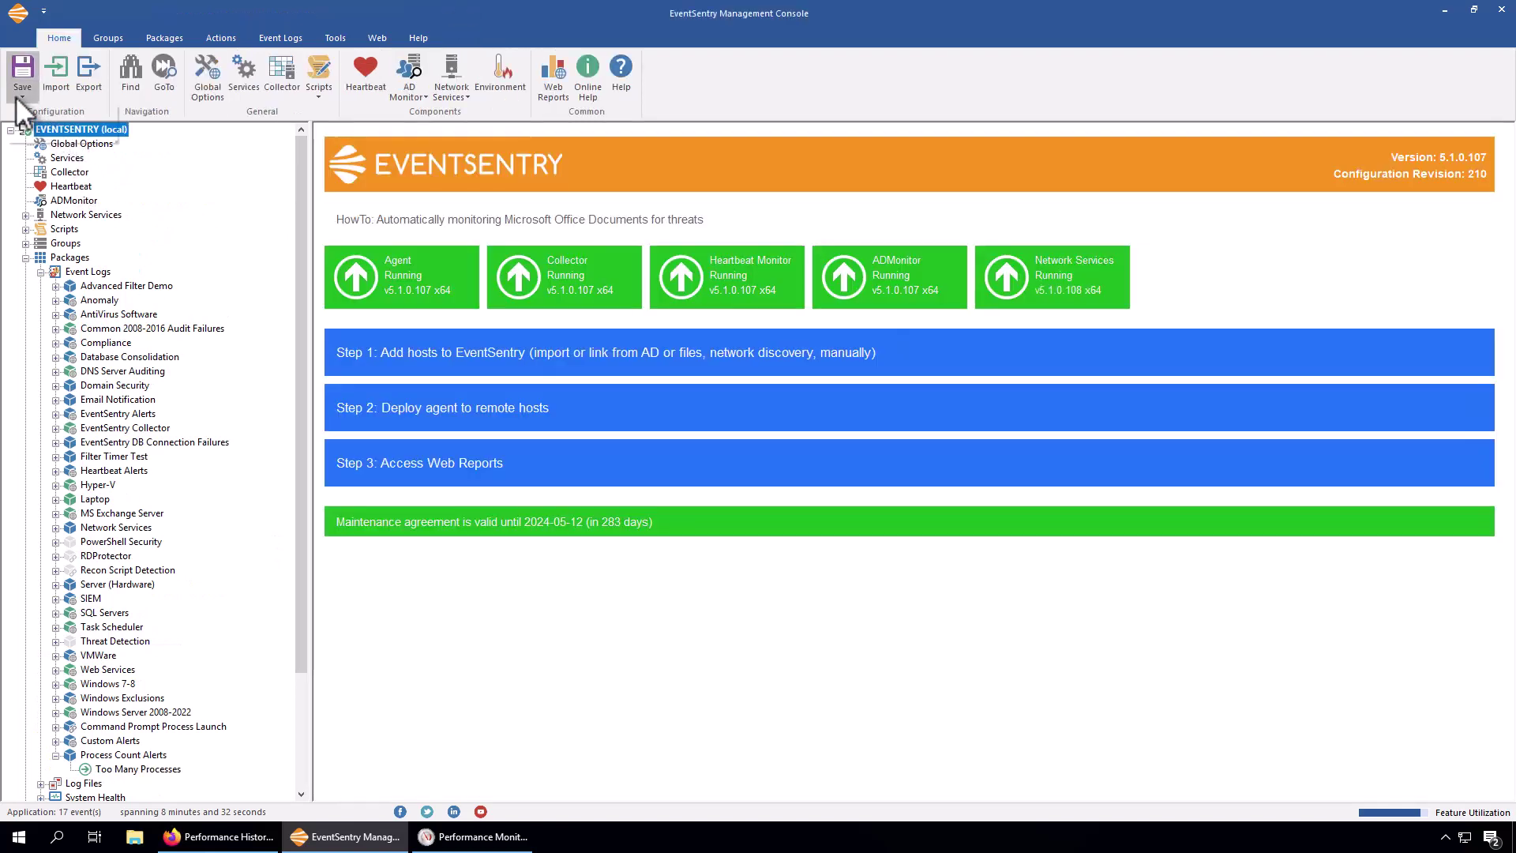
click(22, 70)
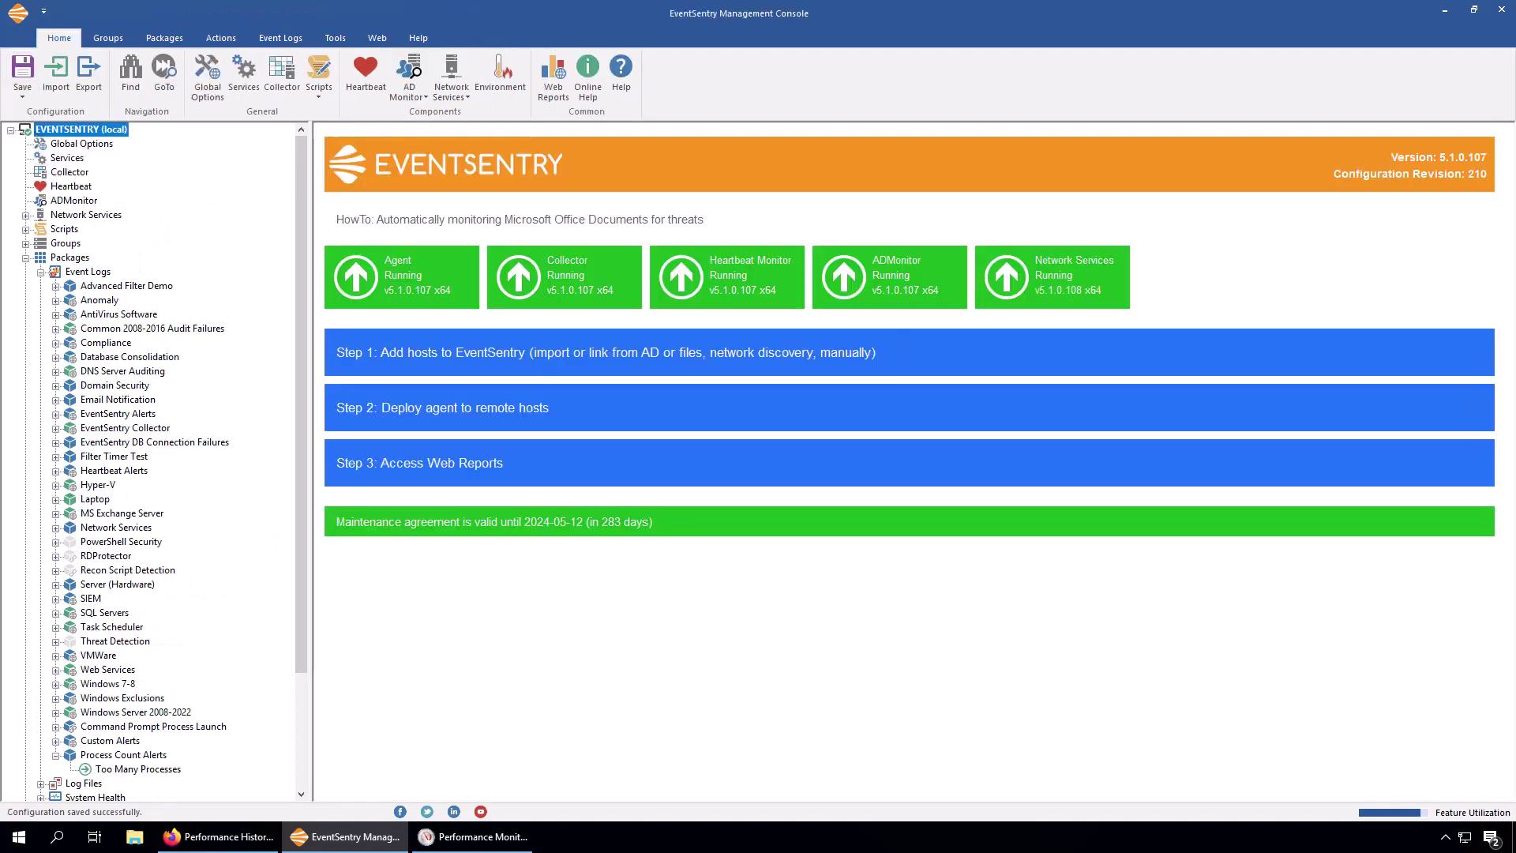
Step: Launch many Calculator instances to raise the process count, then open the local Application log
click(18, 836)
click(369, 685)
key(super)
click(348, 657)
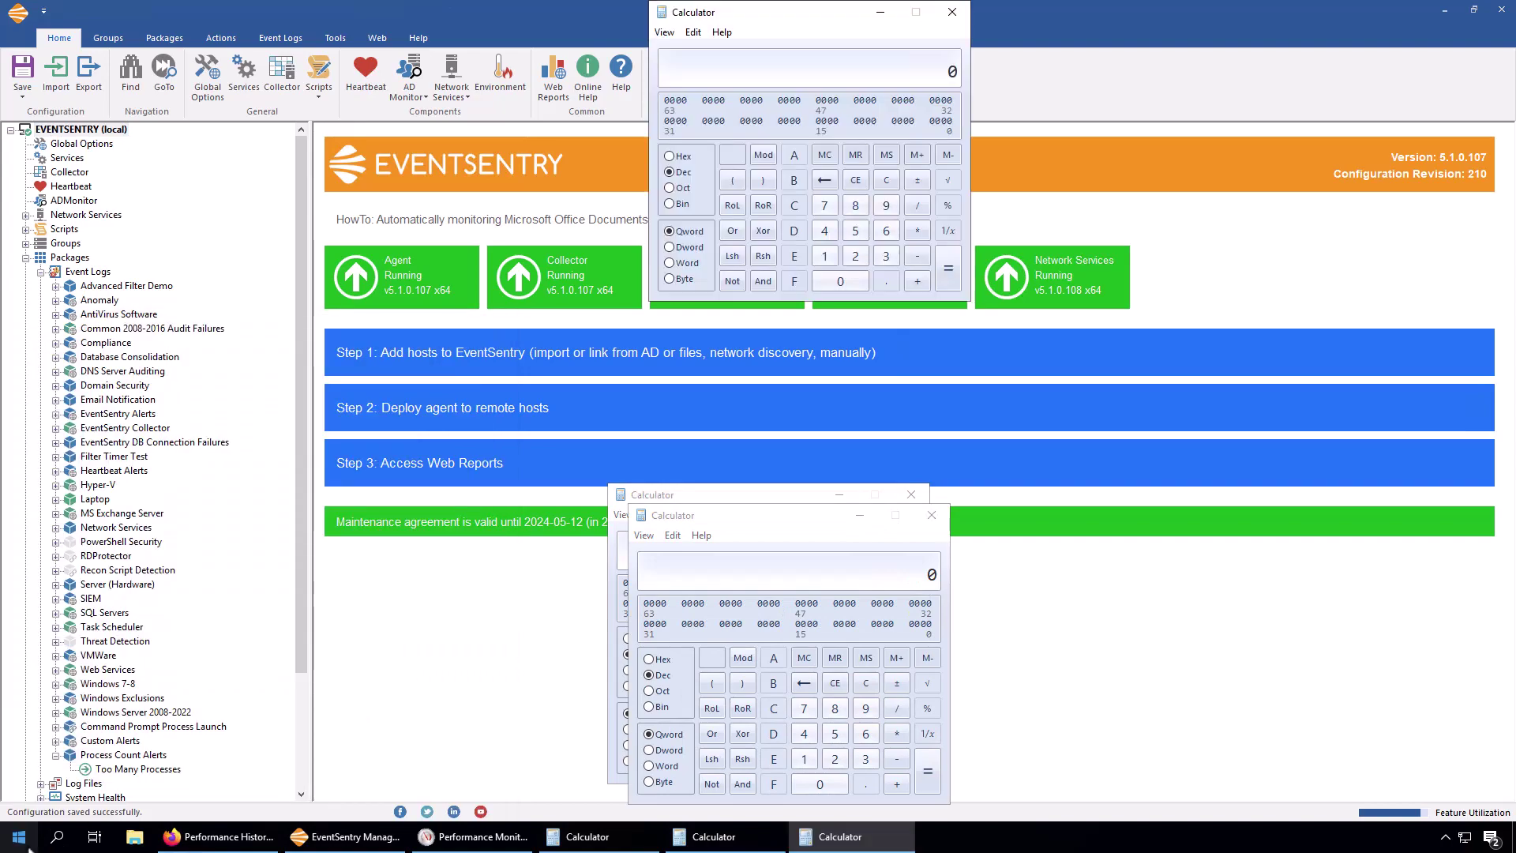
key(super)
click(349, 657)
key(super)
click(348, 707)
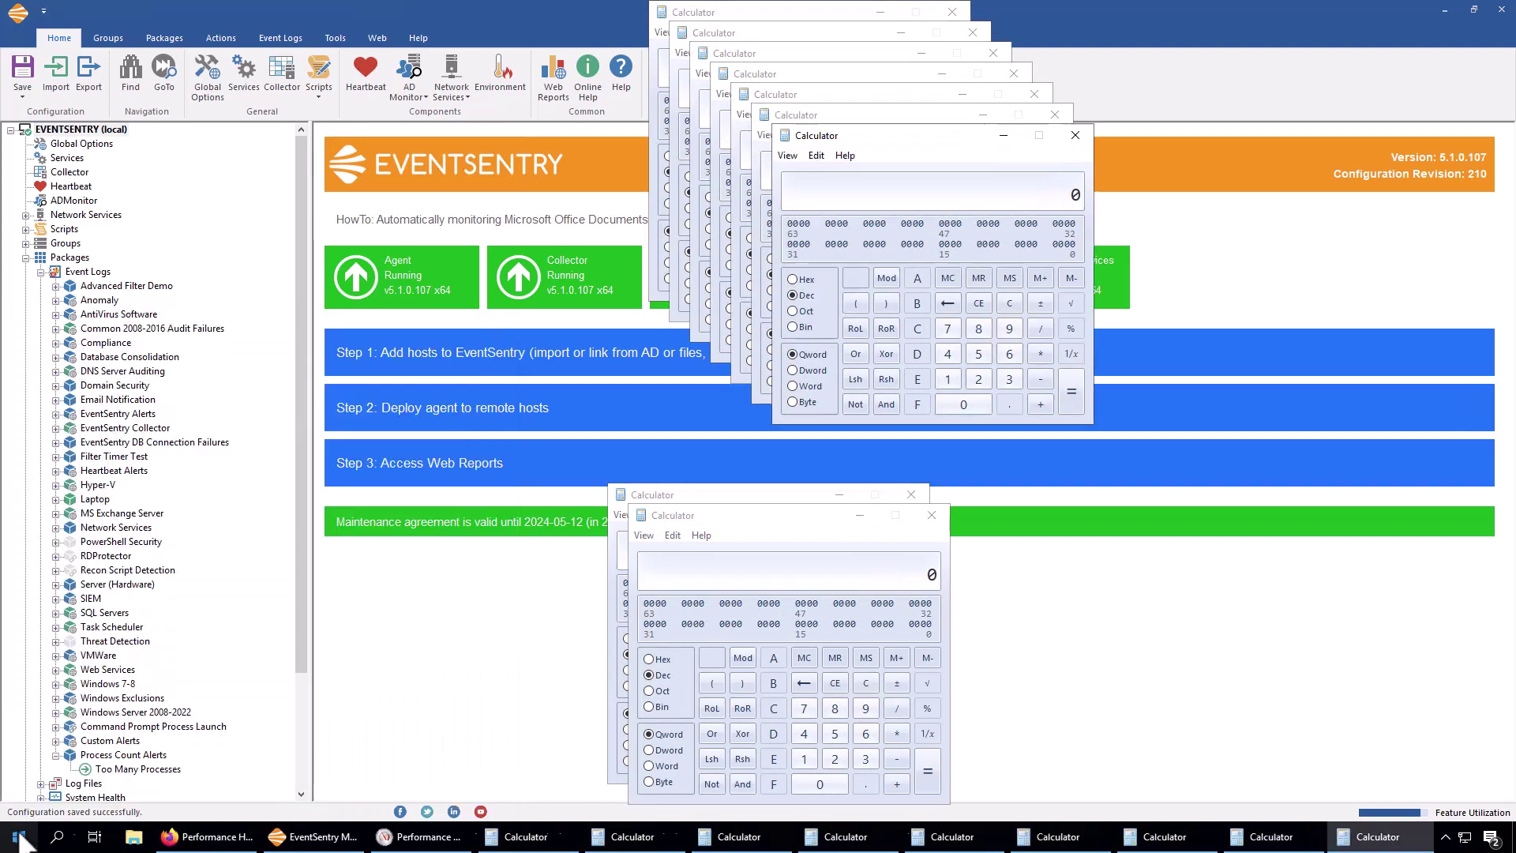
key(super)
key(super)
key(super)
key(super)
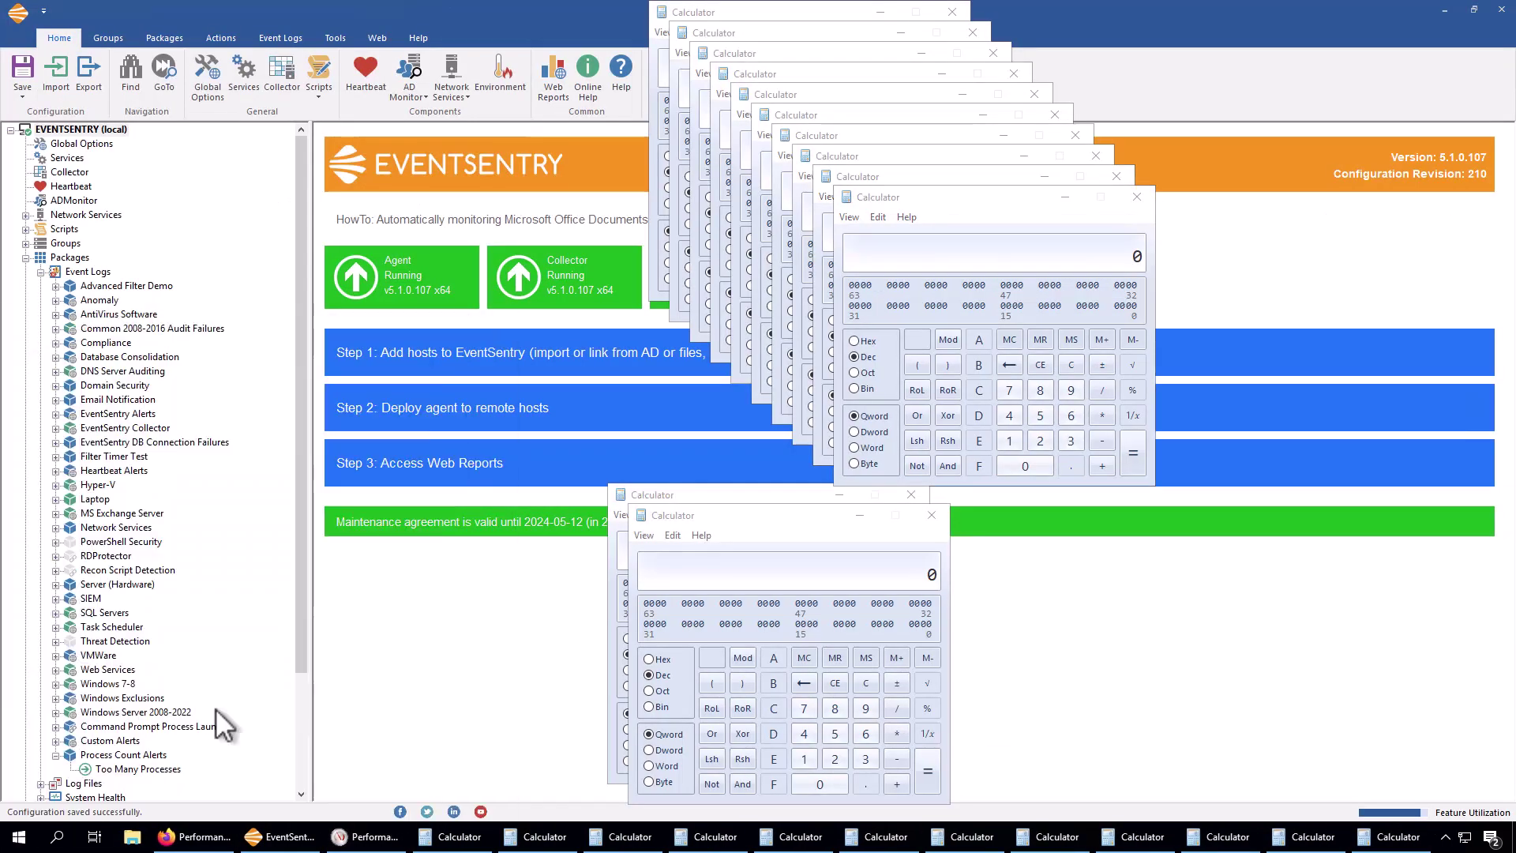
key(super)
click(377, 671)
key(super)
click(377, 671)
key(super)
click(387, 666)
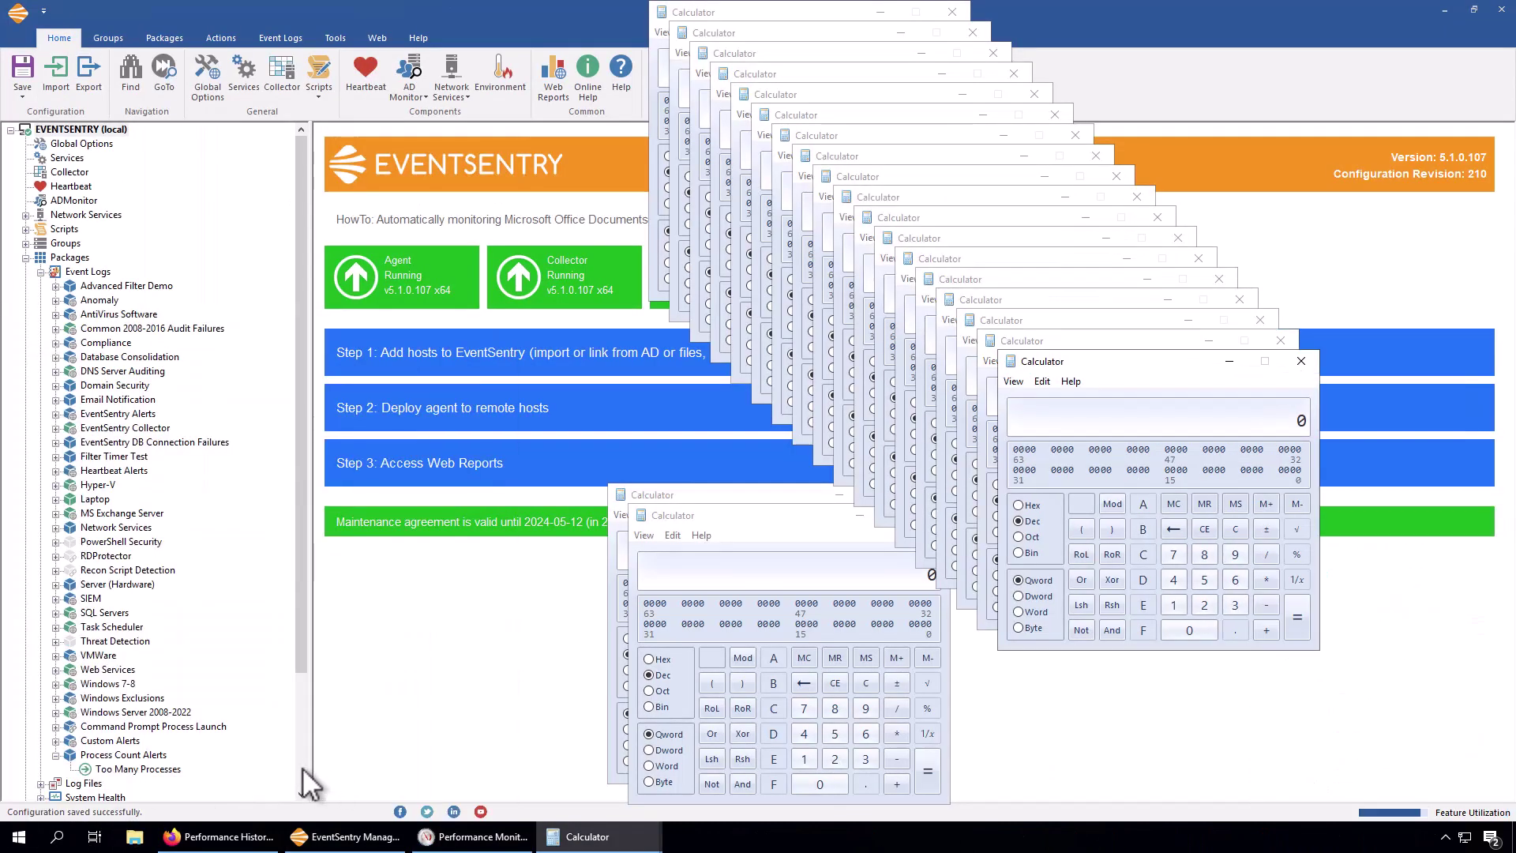
scroll(253, 761, down, 3)
click(89, 726)
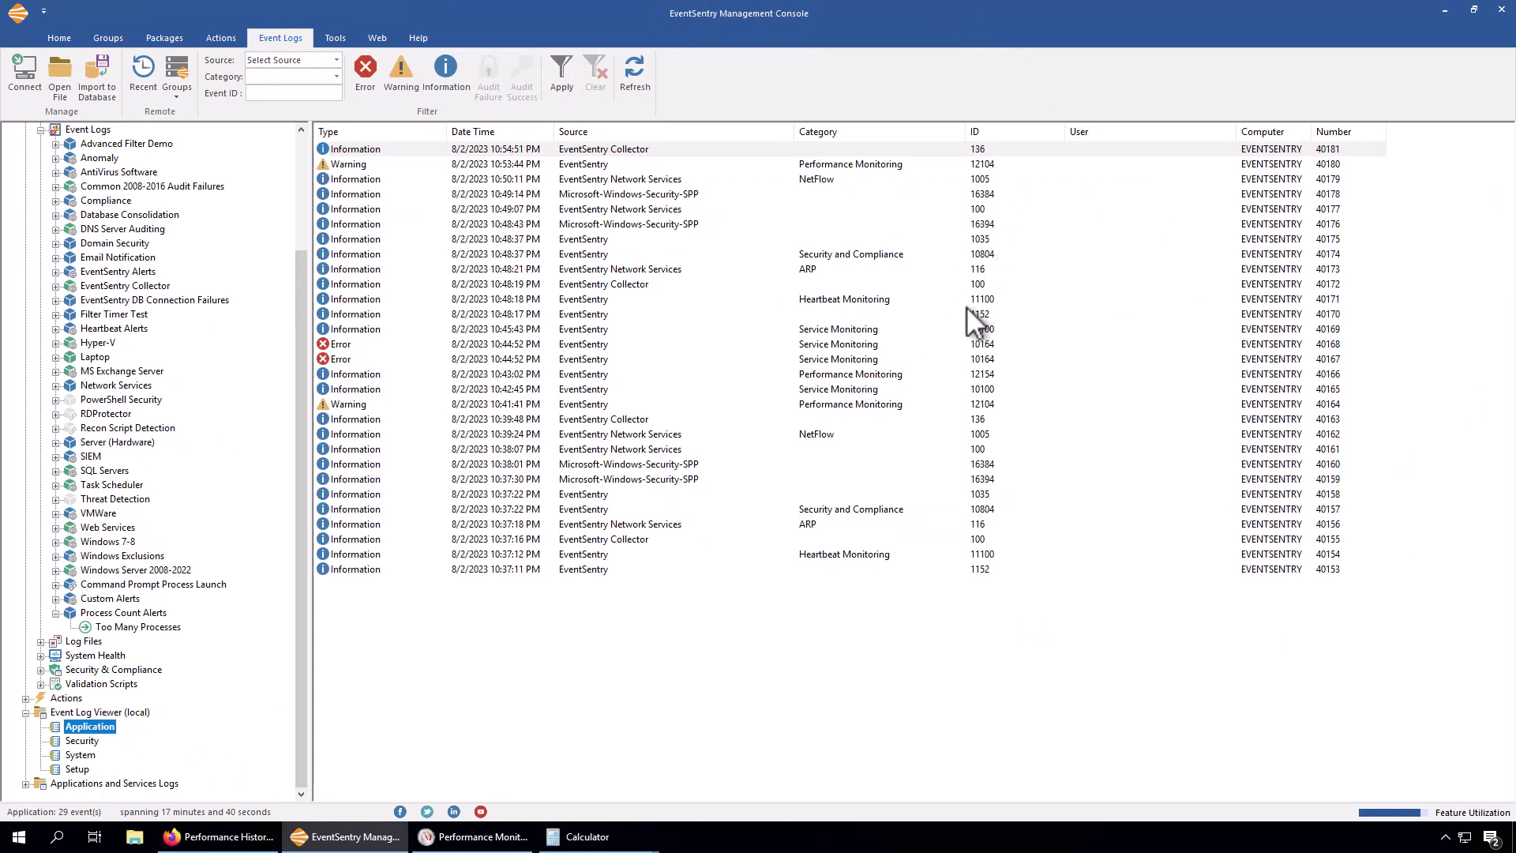
Step: Review the details of process count warning 12104
click(996, 163)
double_click(997, 163)
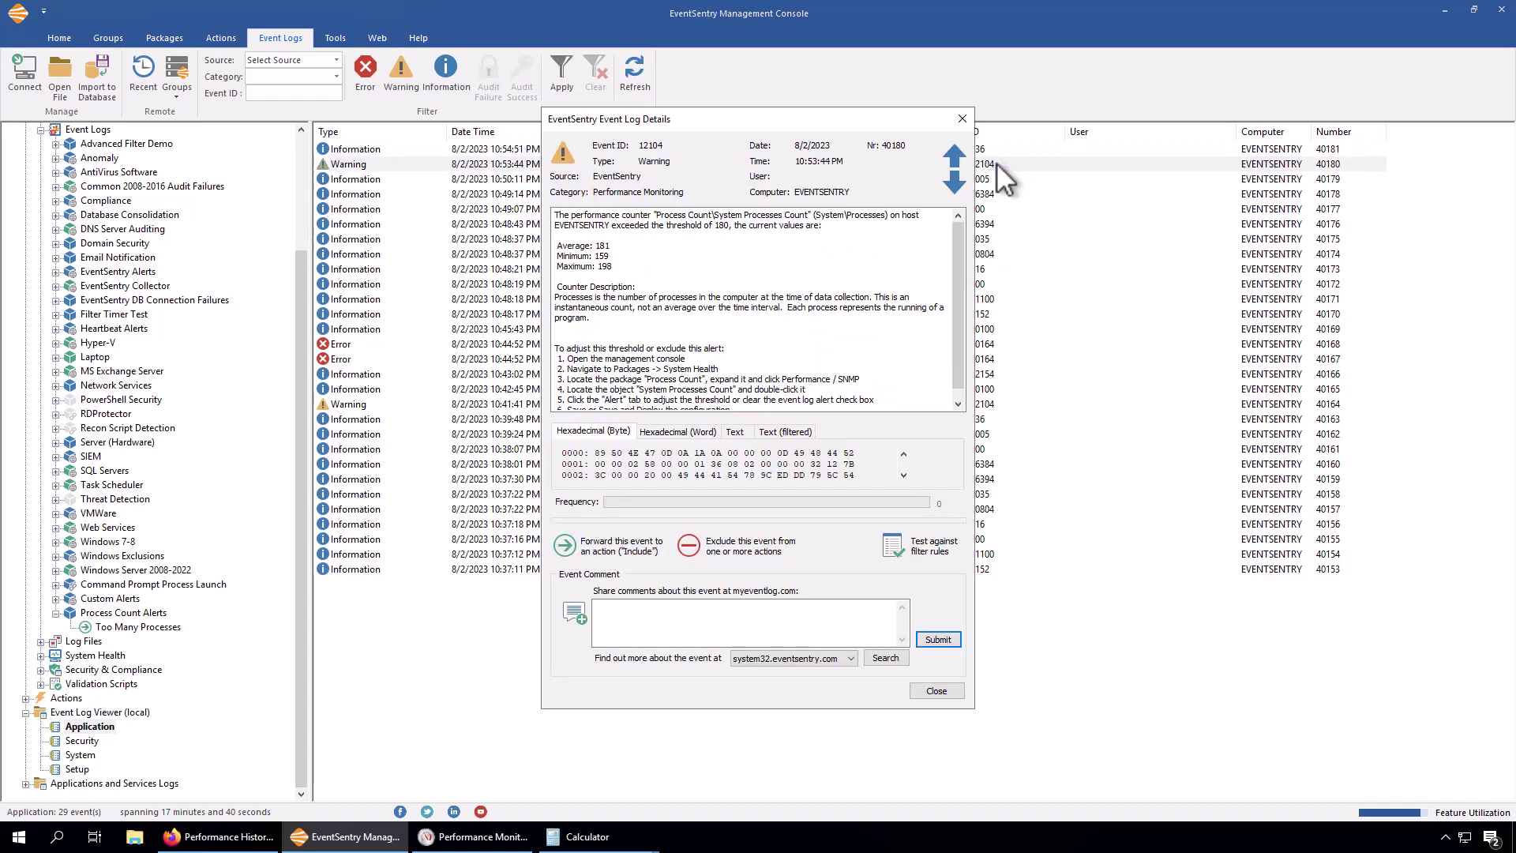
click(963, 119)
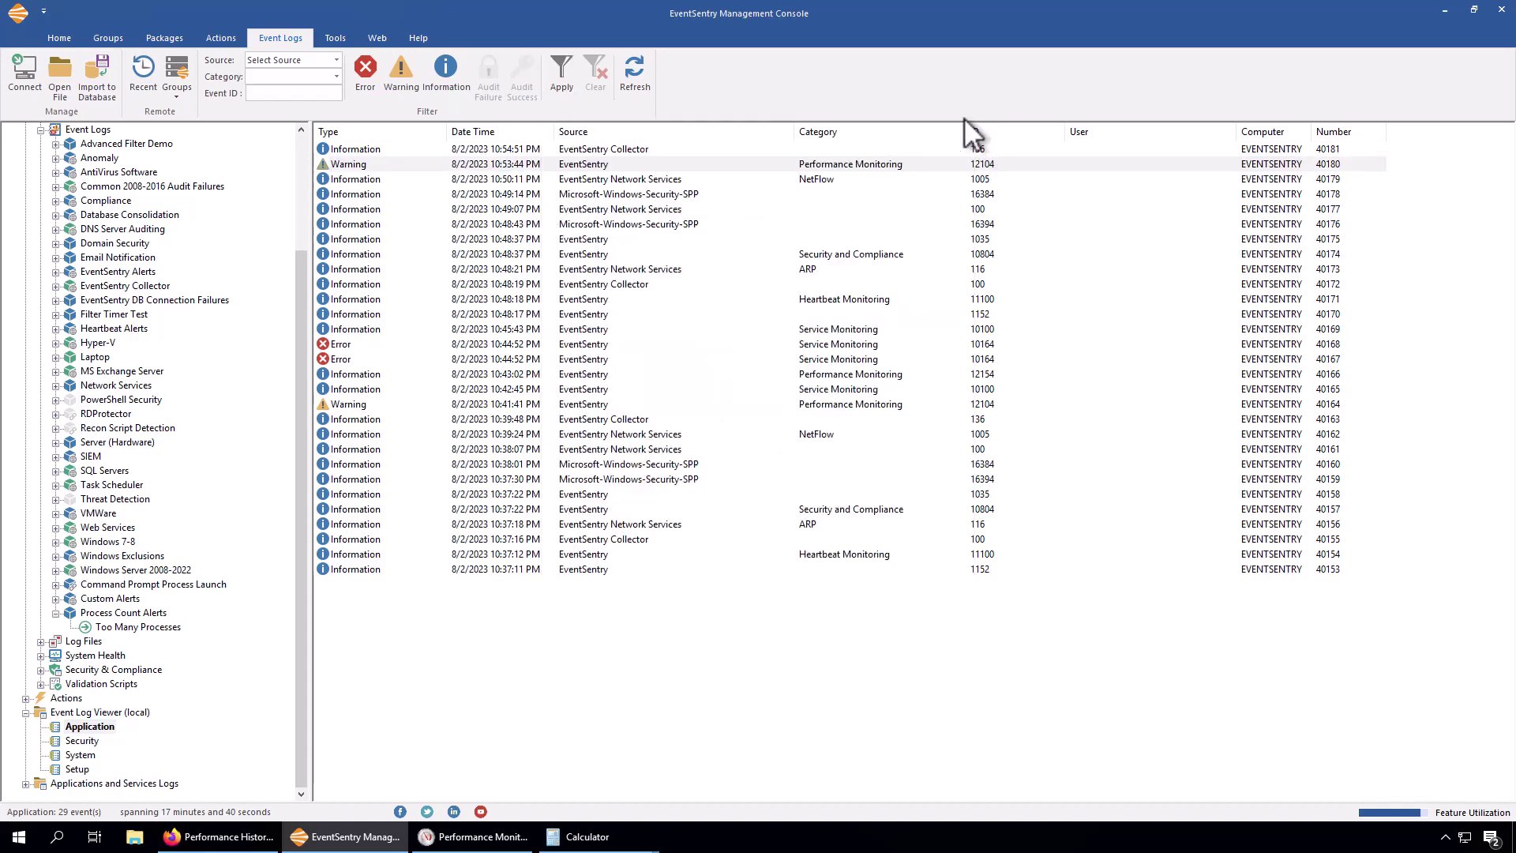
Step: Close all Calculator windows, check Performance Monitor, and return to the EventSentry console
right_click(565, 842)
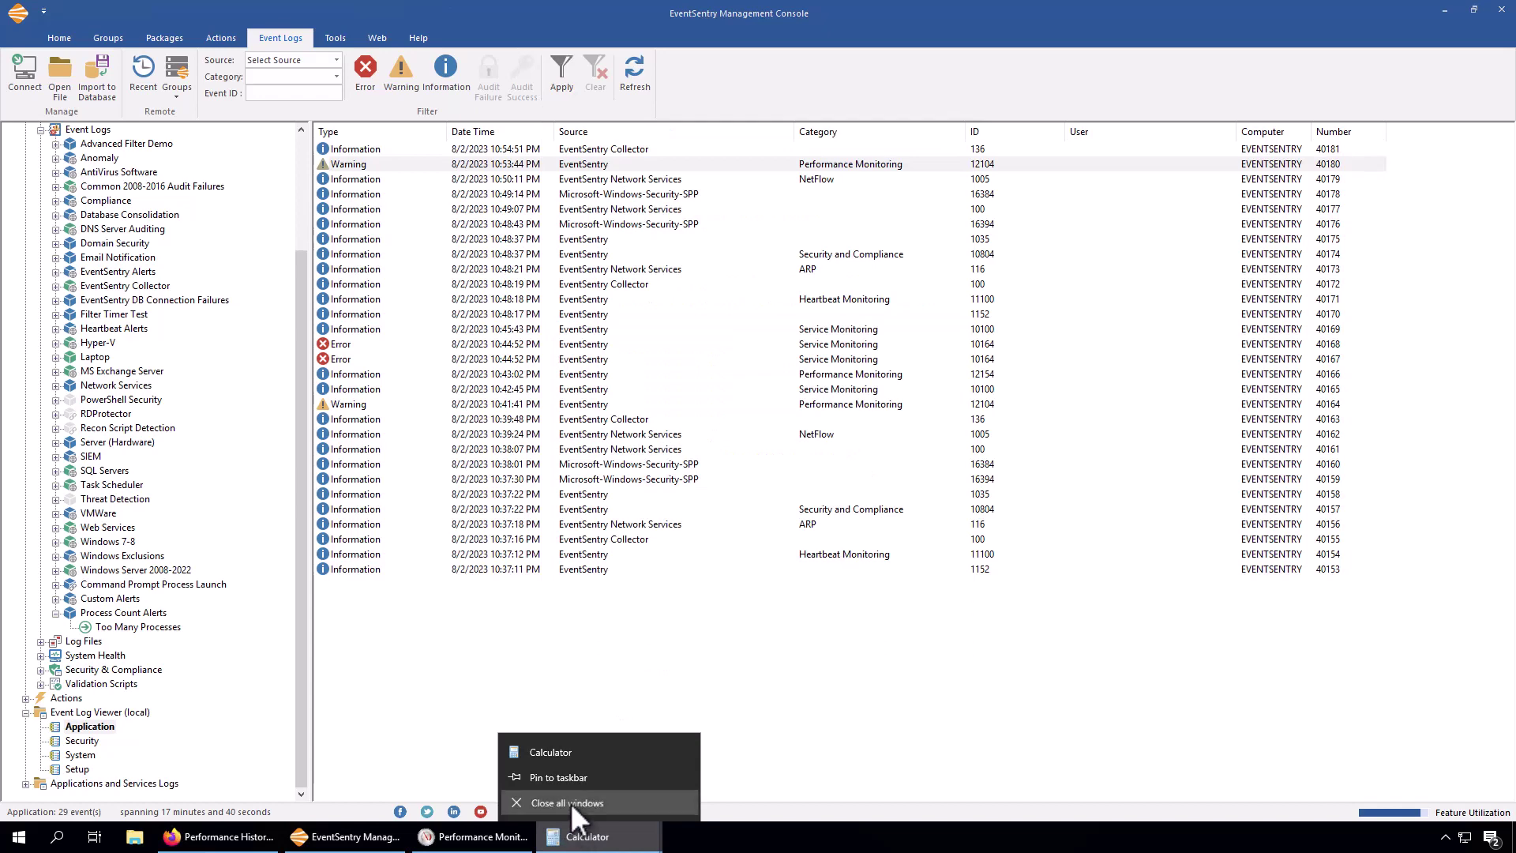
click(571, 802)
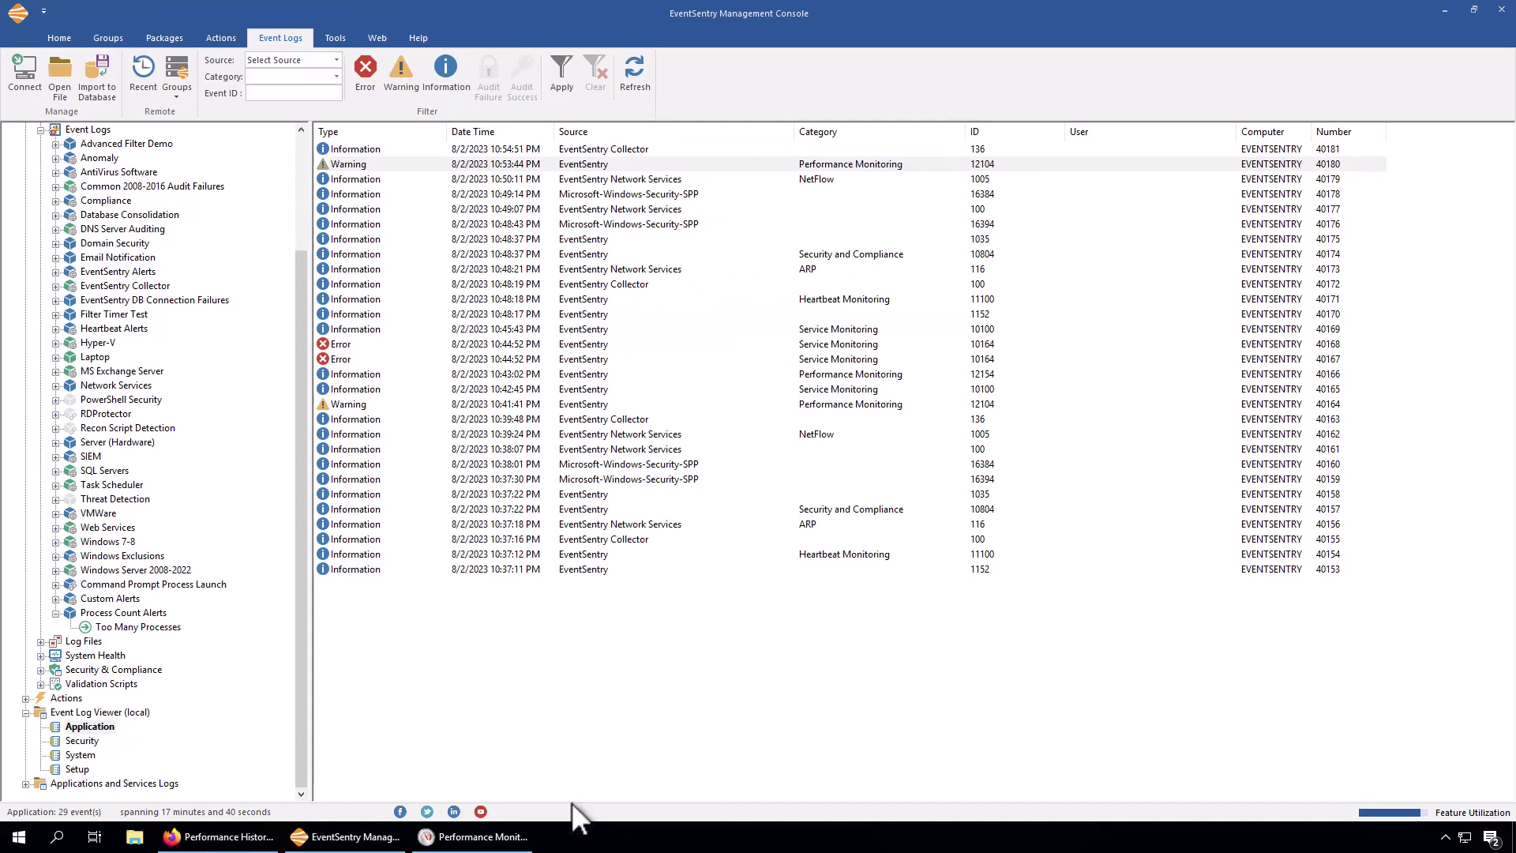
click(522, 839)
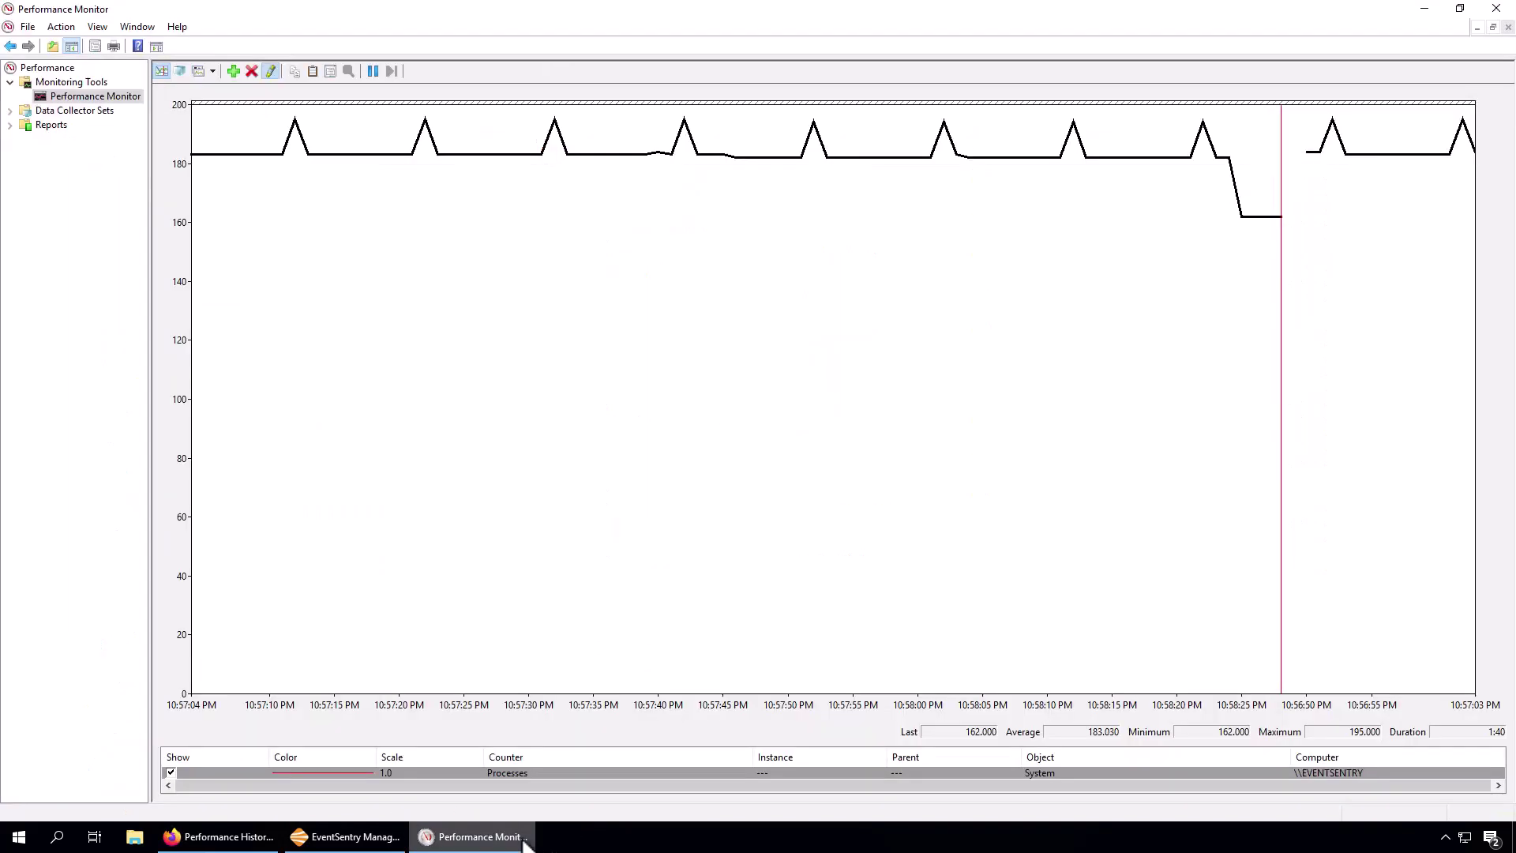
click(524, 841)
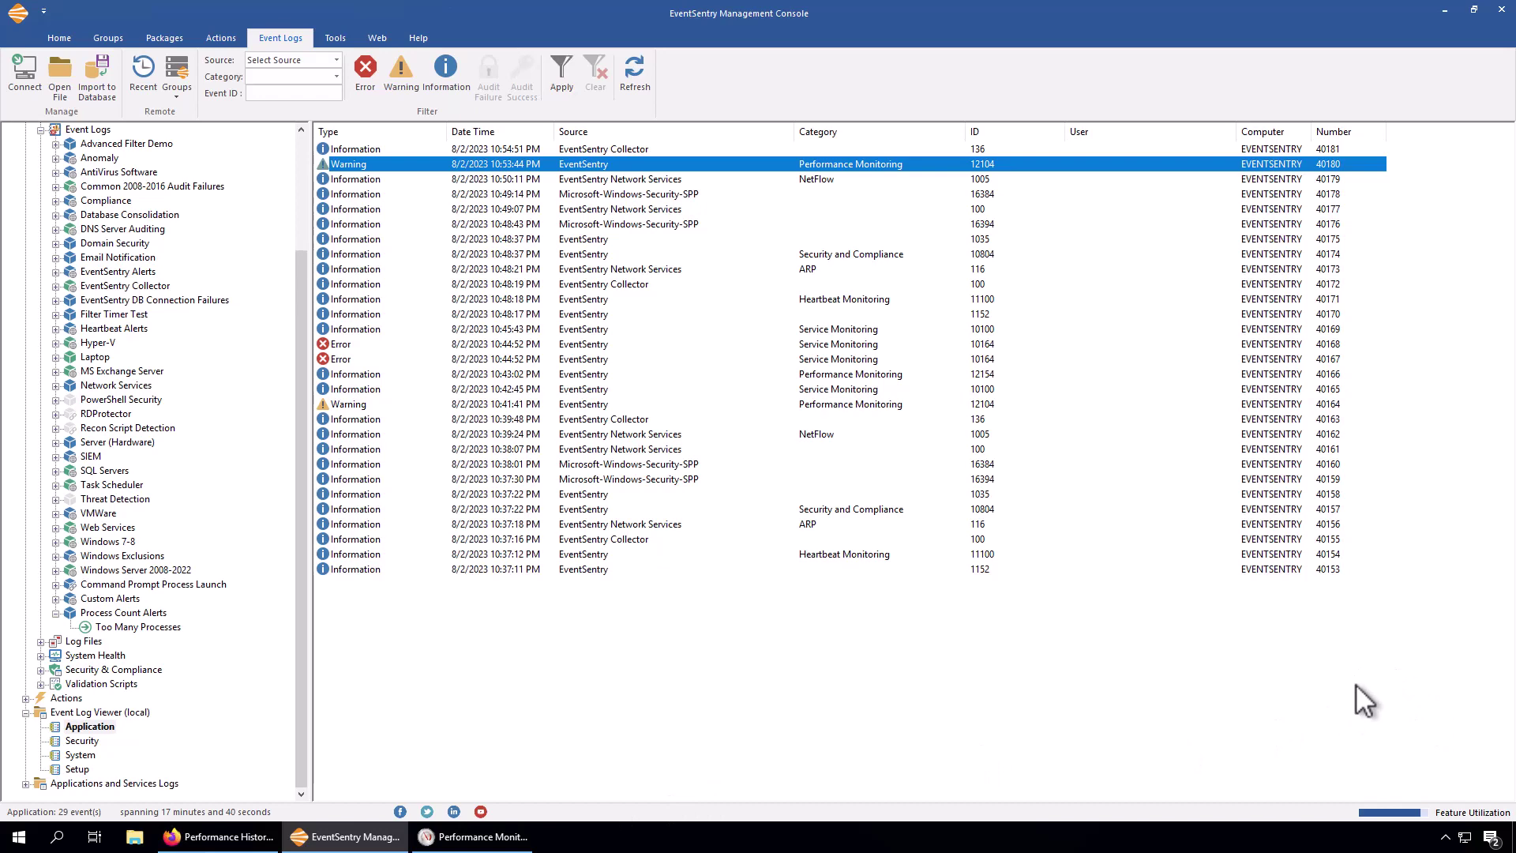
Step: Refresh the Application log, dismiss the notification, and select the new 12154 event
click(89, 725)
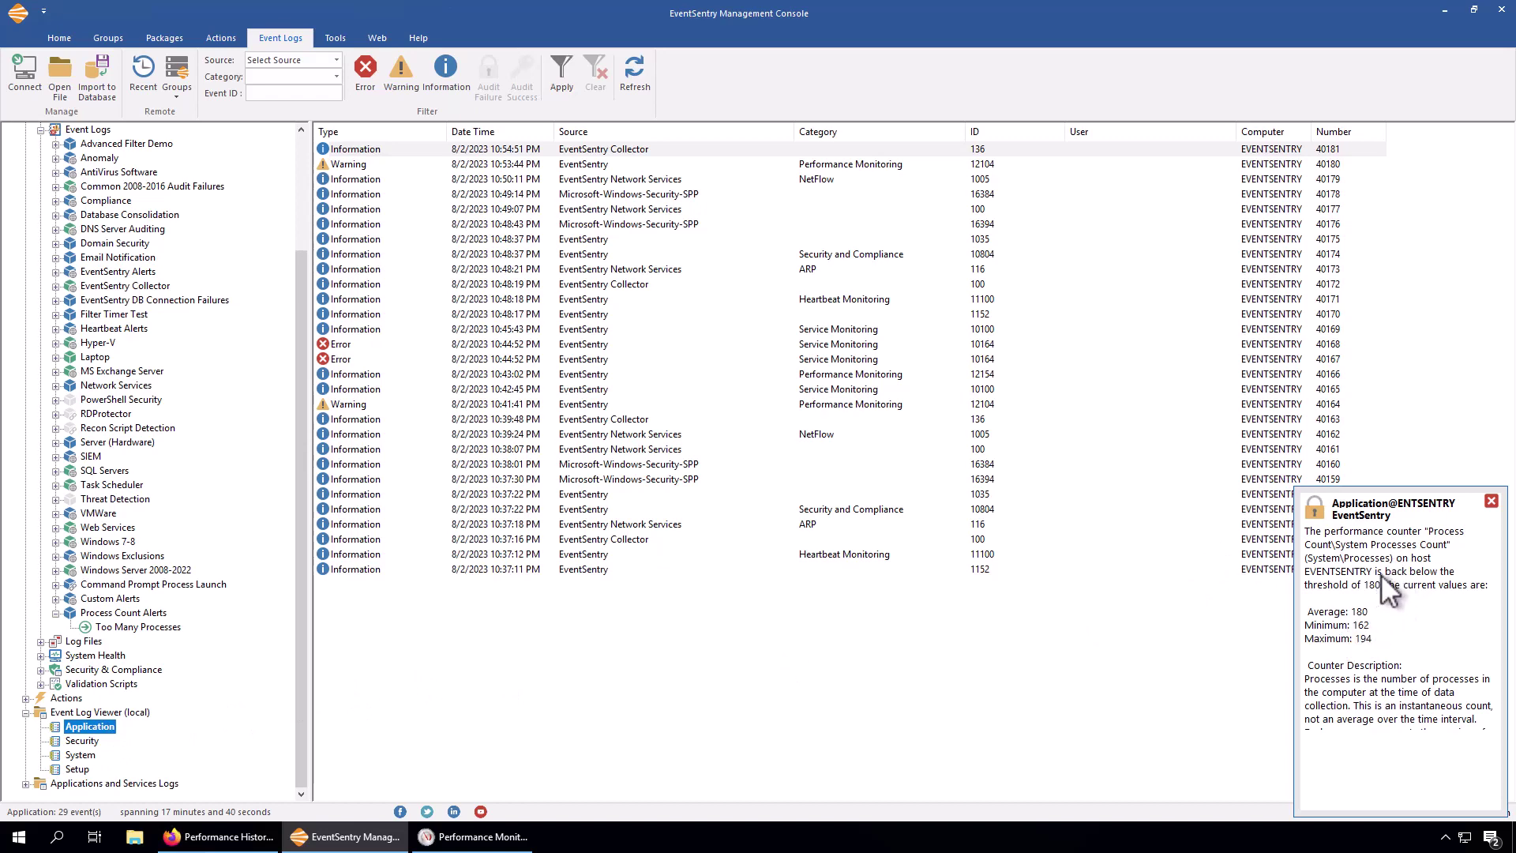
click(1490, 501)
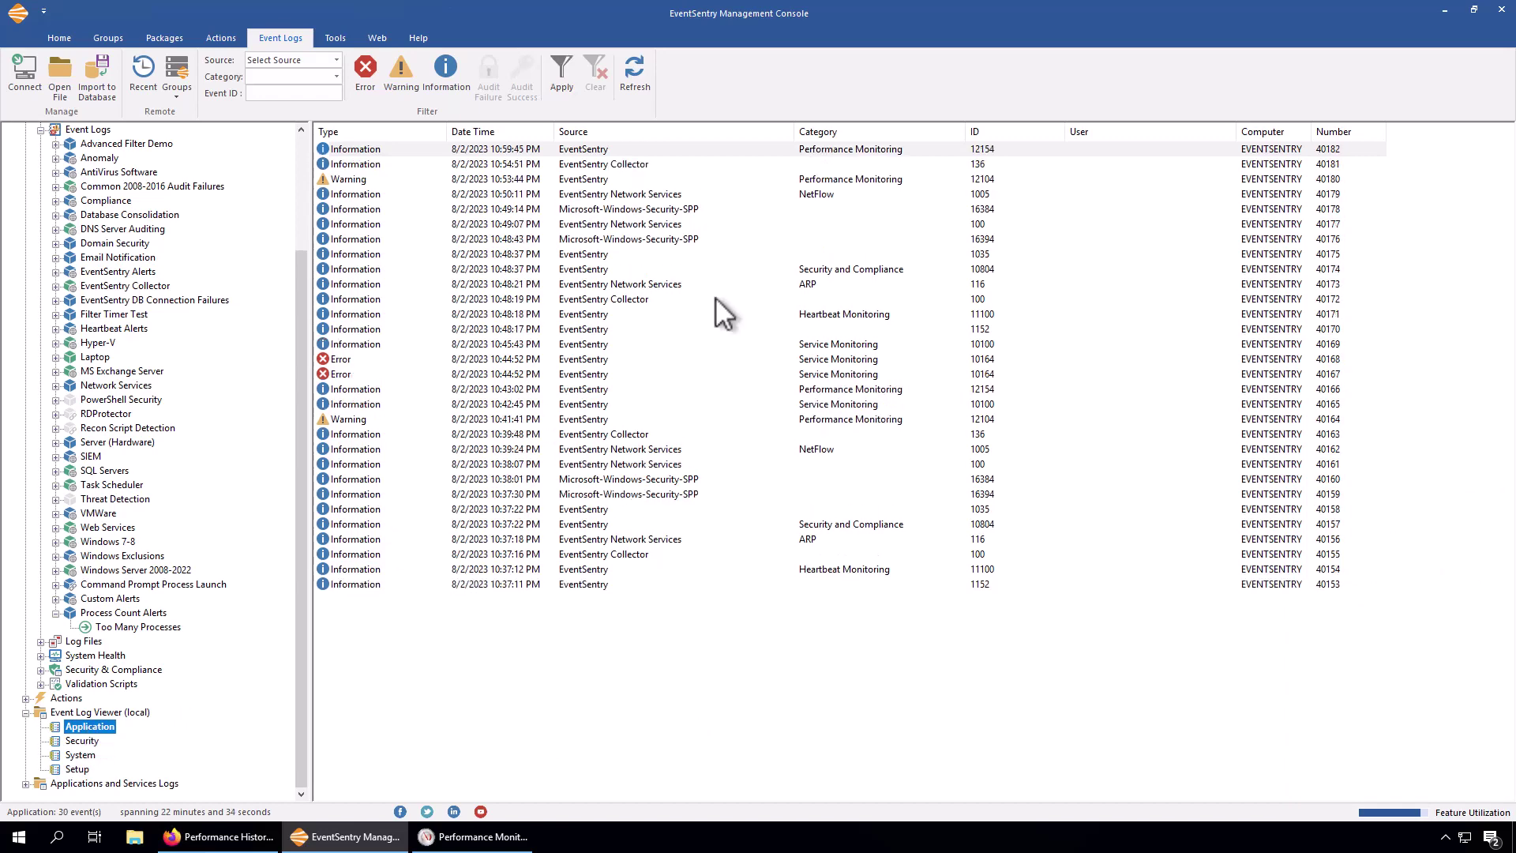
click(843, 148)
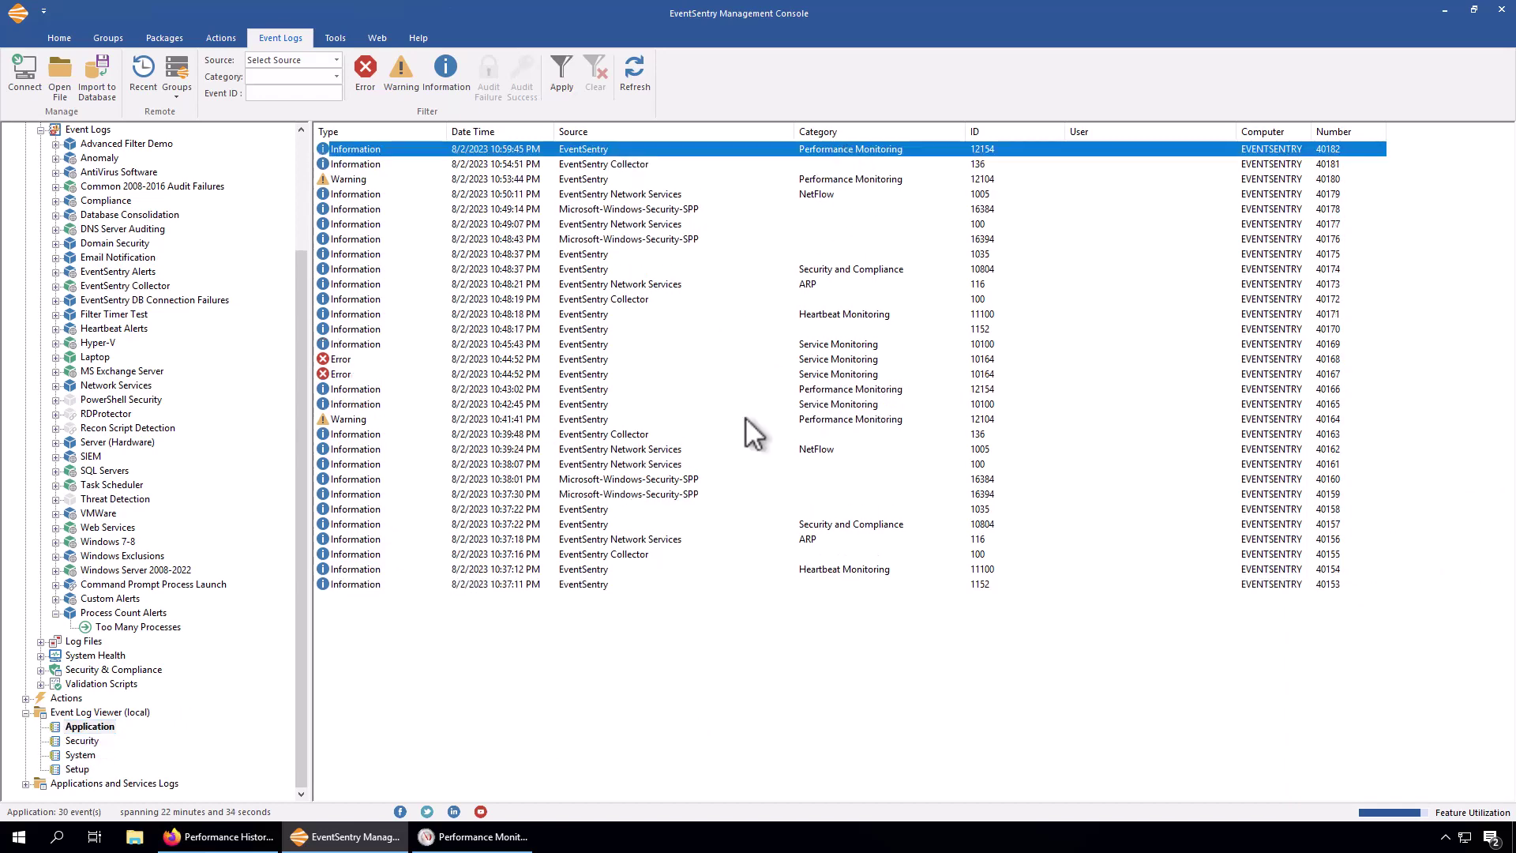
Step: Launch two Calculator windows from the Start menu, then close both
click(19, 836)
click(386, 694)
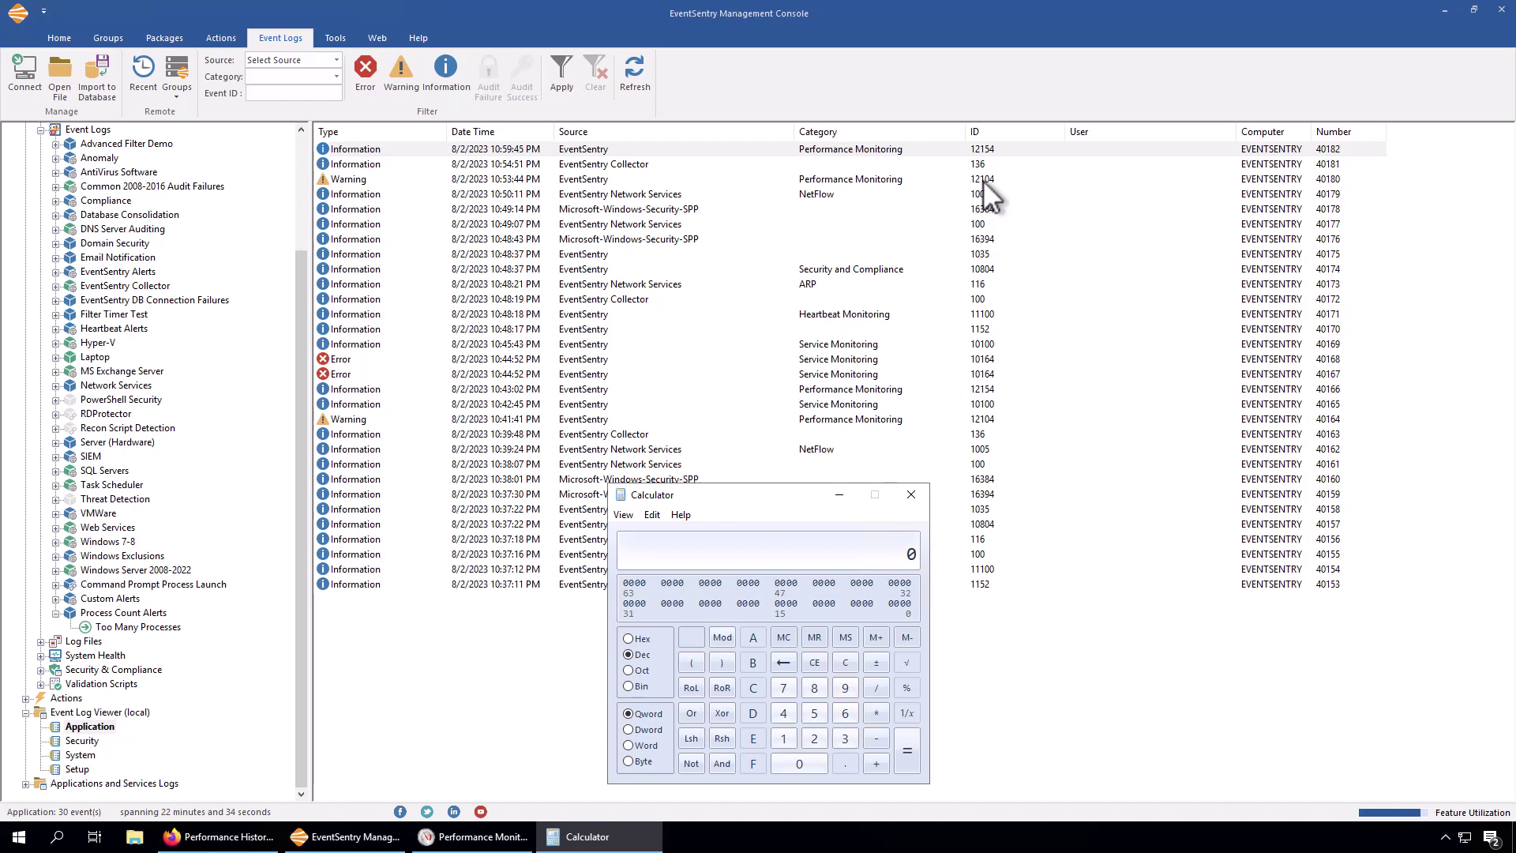
click(18, 837)
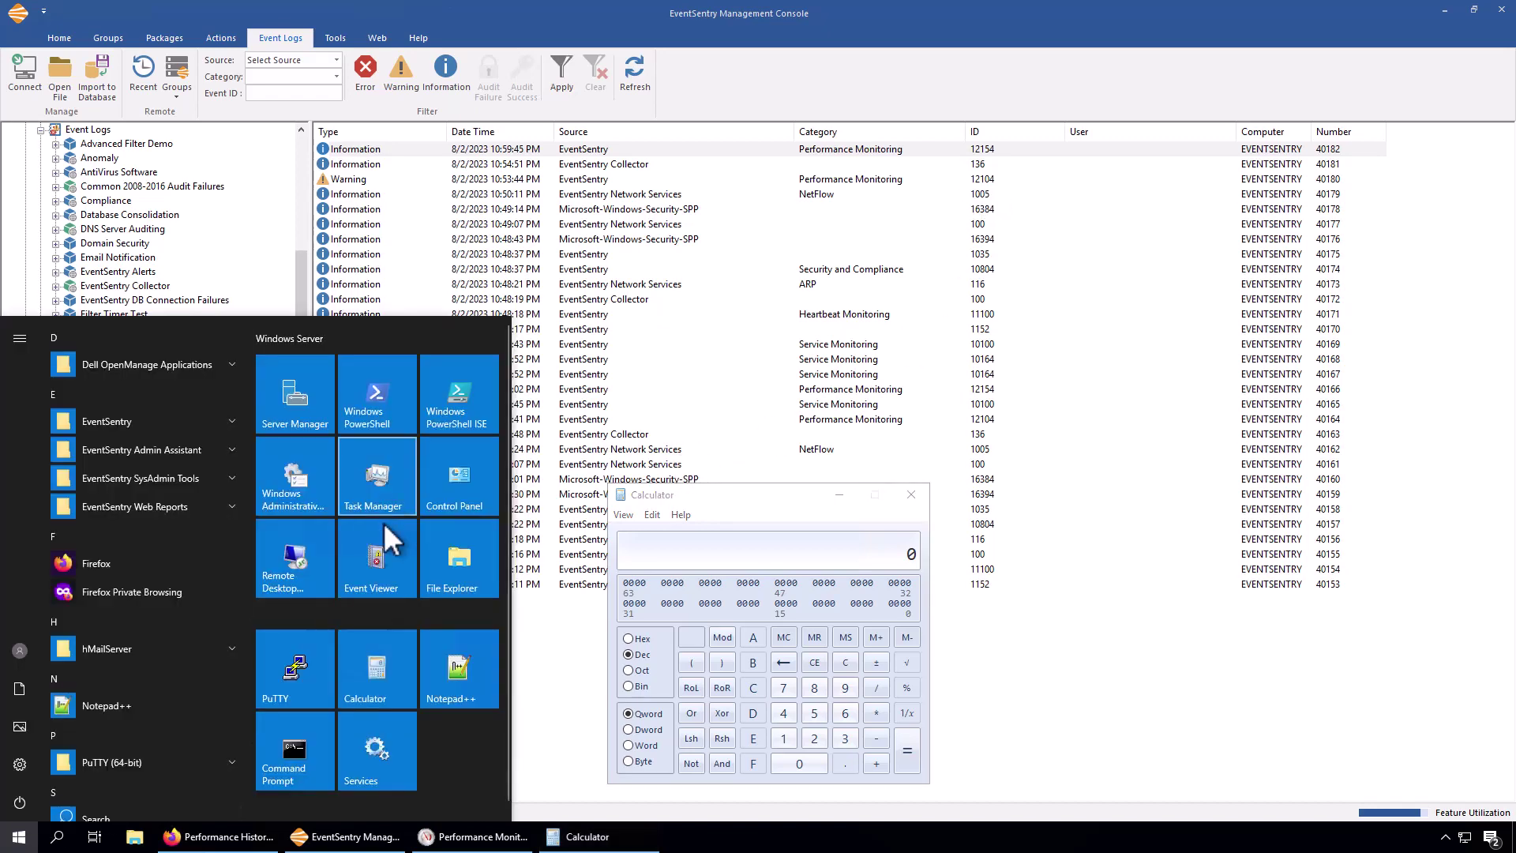
click(456, 494)
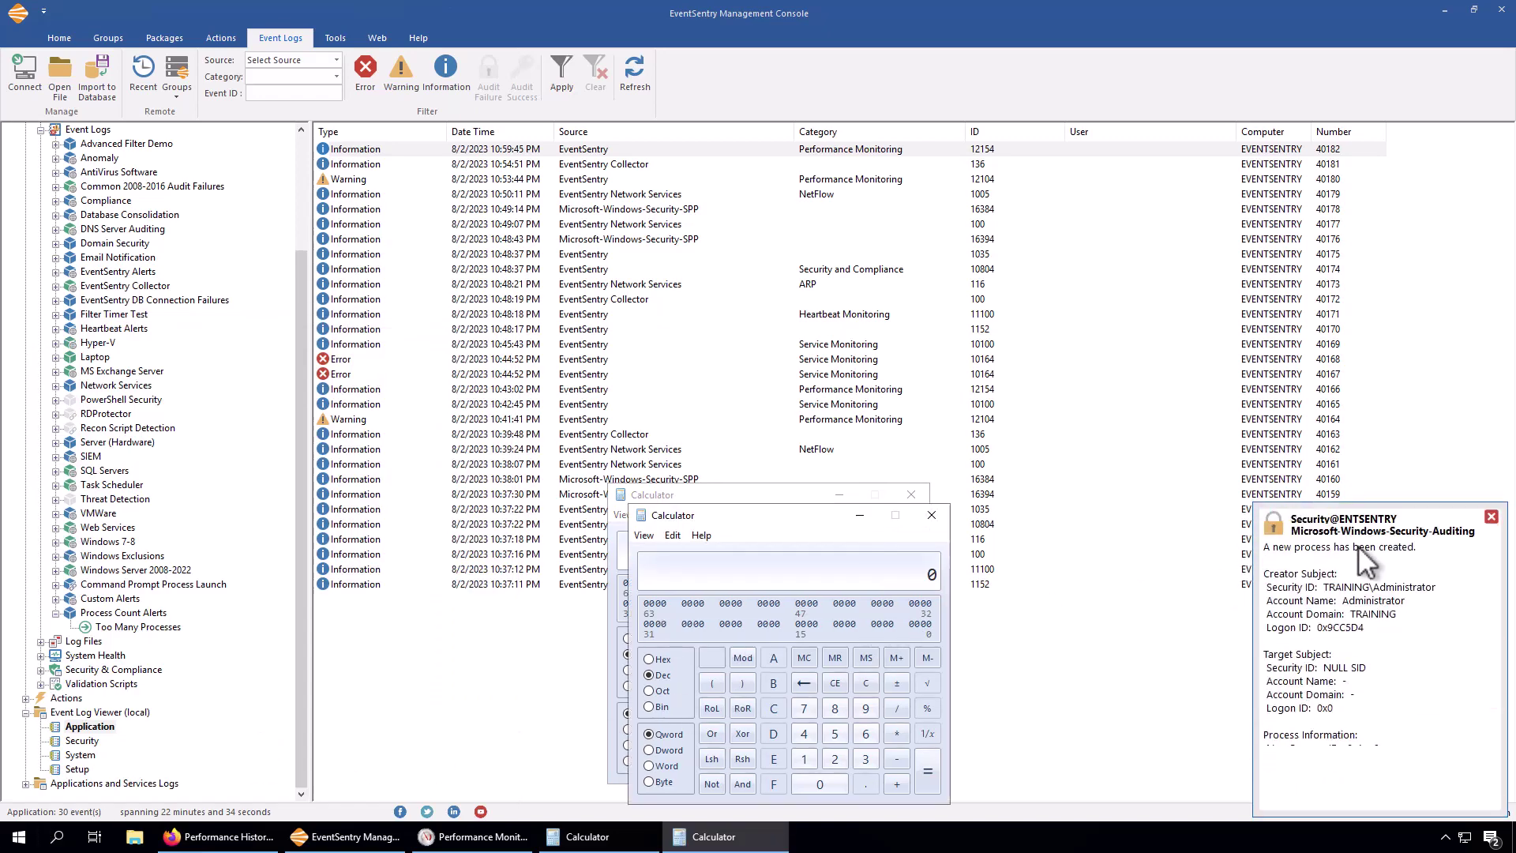
click(931, 514)
click(921, 497)
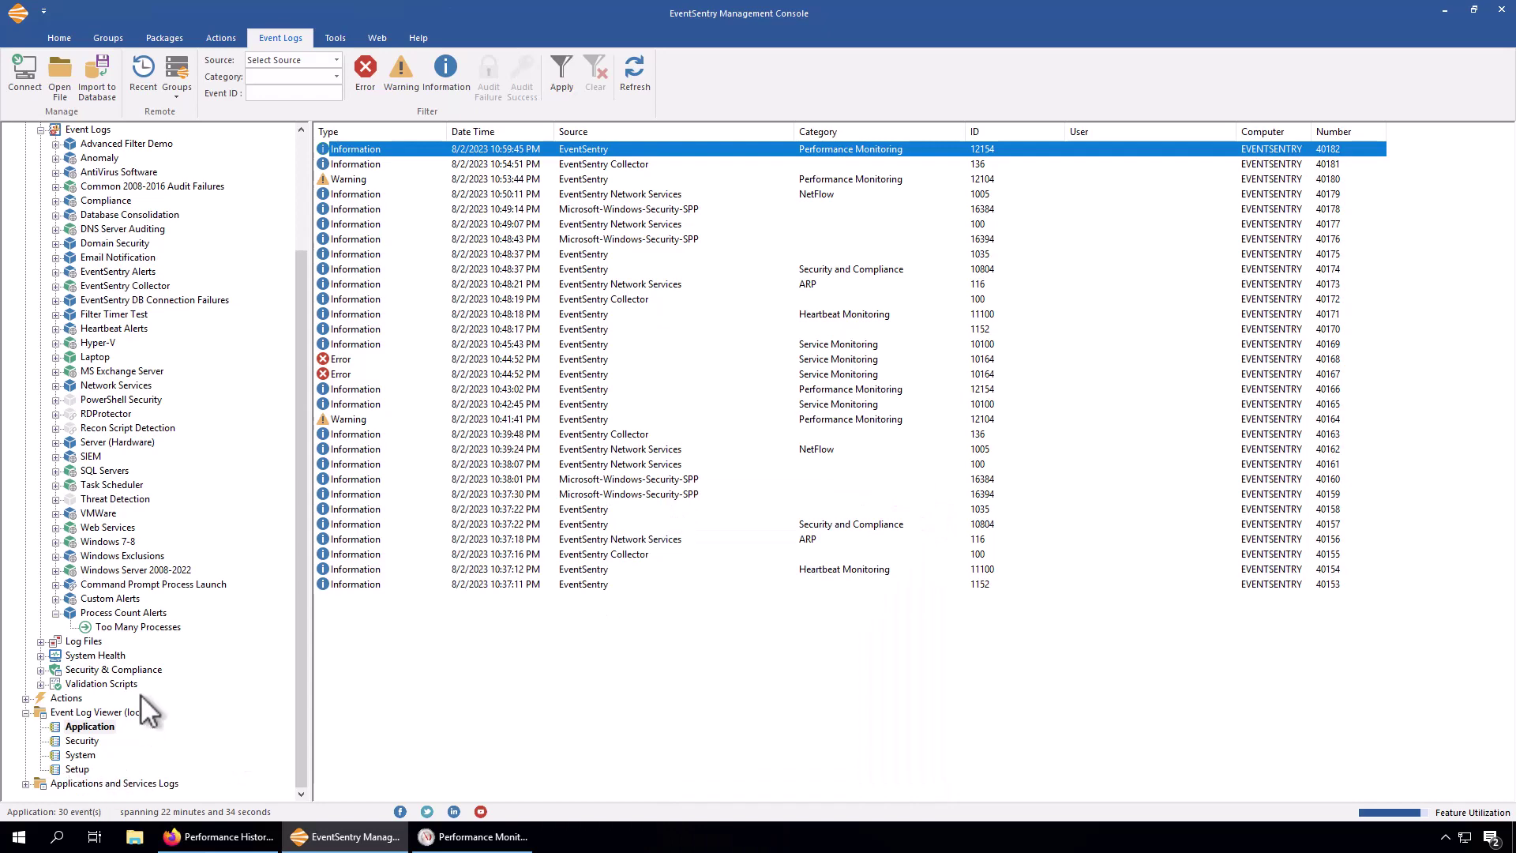
Step: Find the filters referencing the Desktop action and jump to the Calculator Launch filter
click(25, 699)
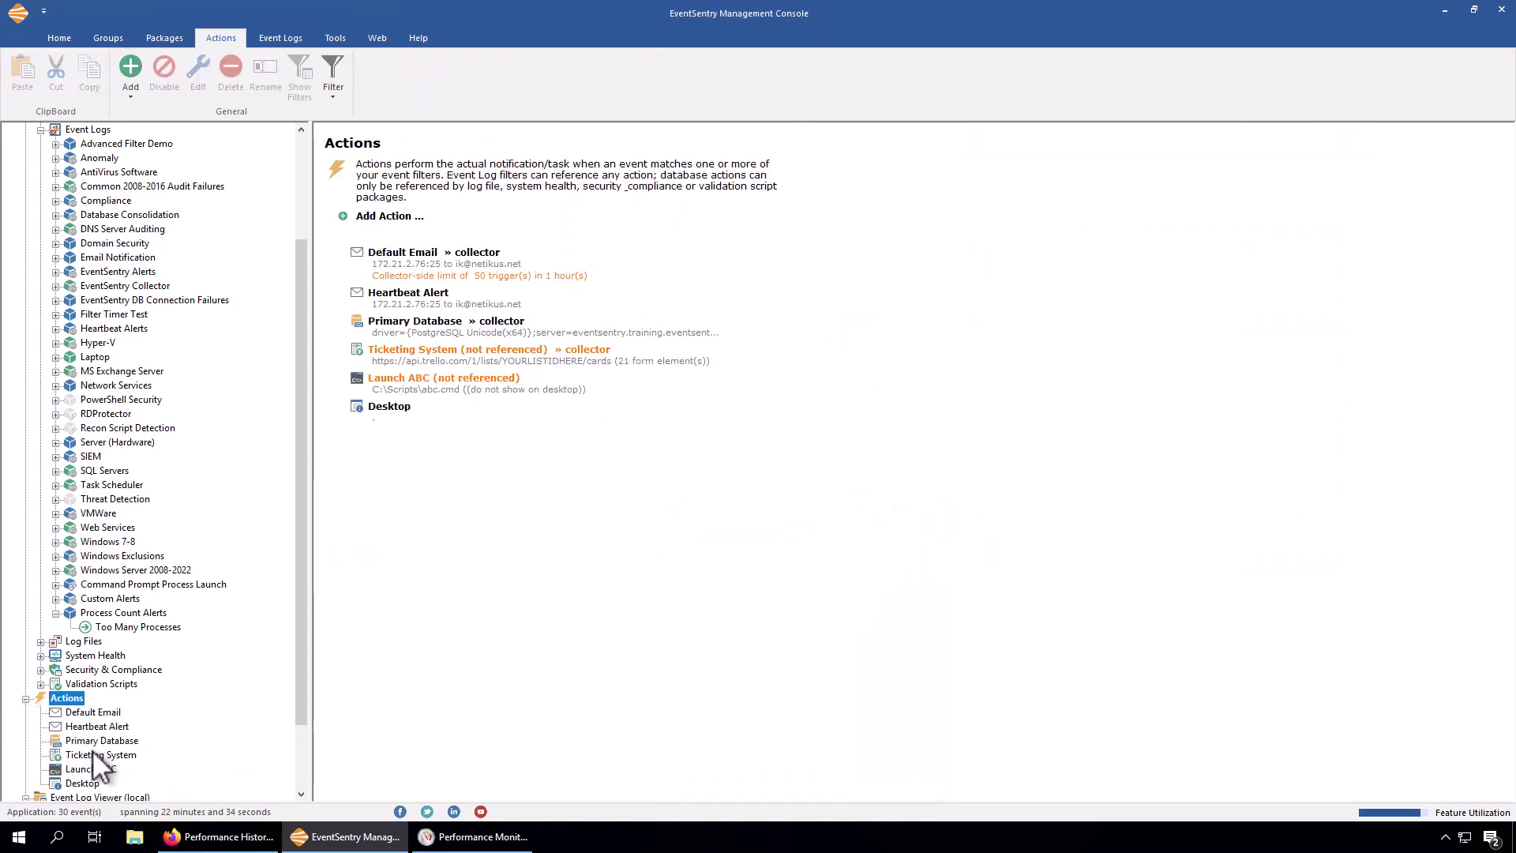
click(91, 783)
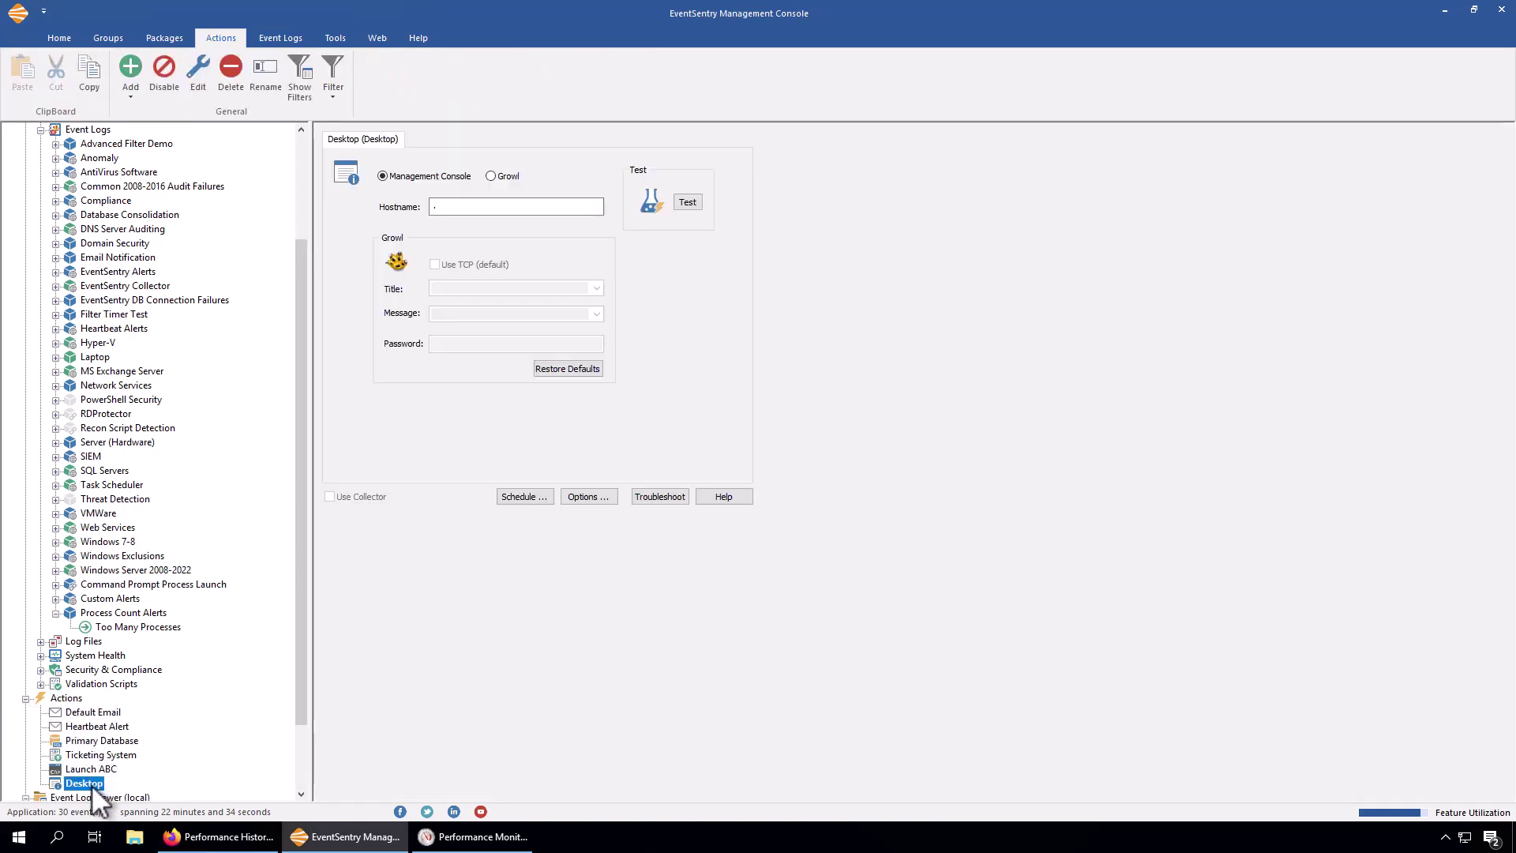
right_click(92, 784)
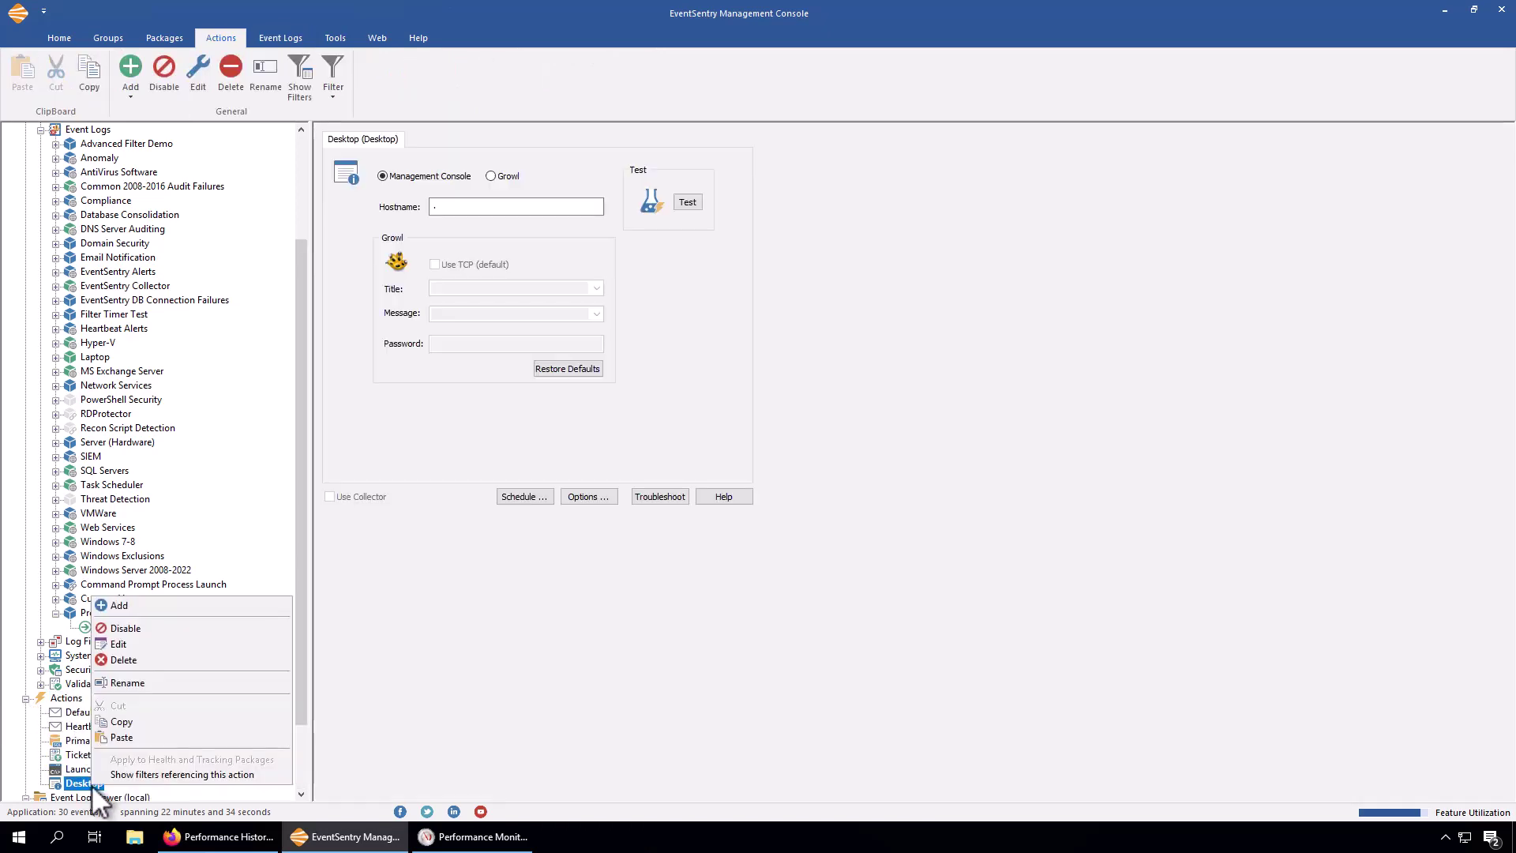
click(145, 774)
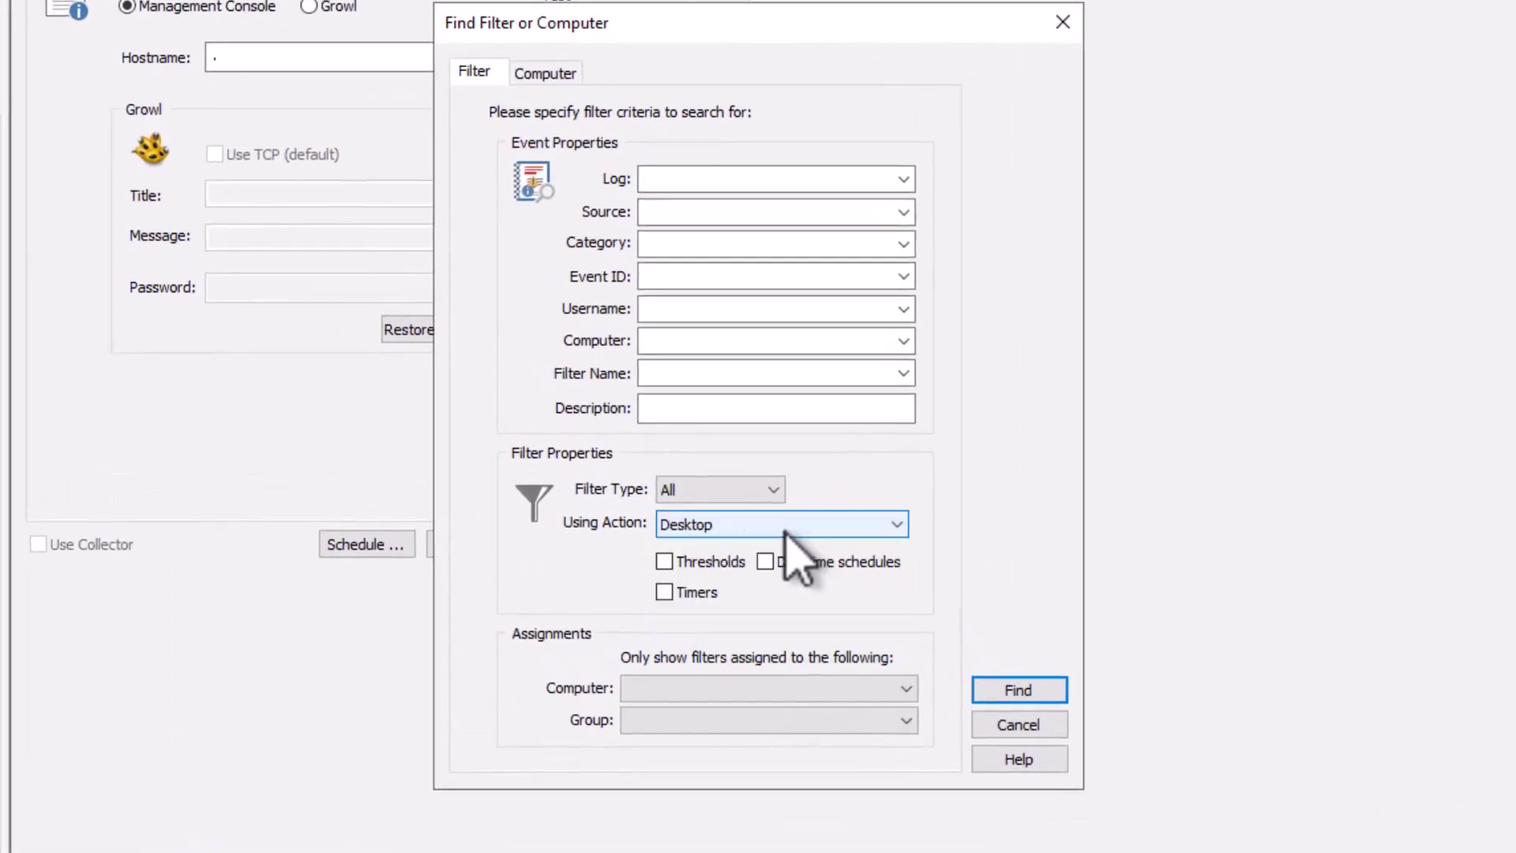
click(1022, 692)
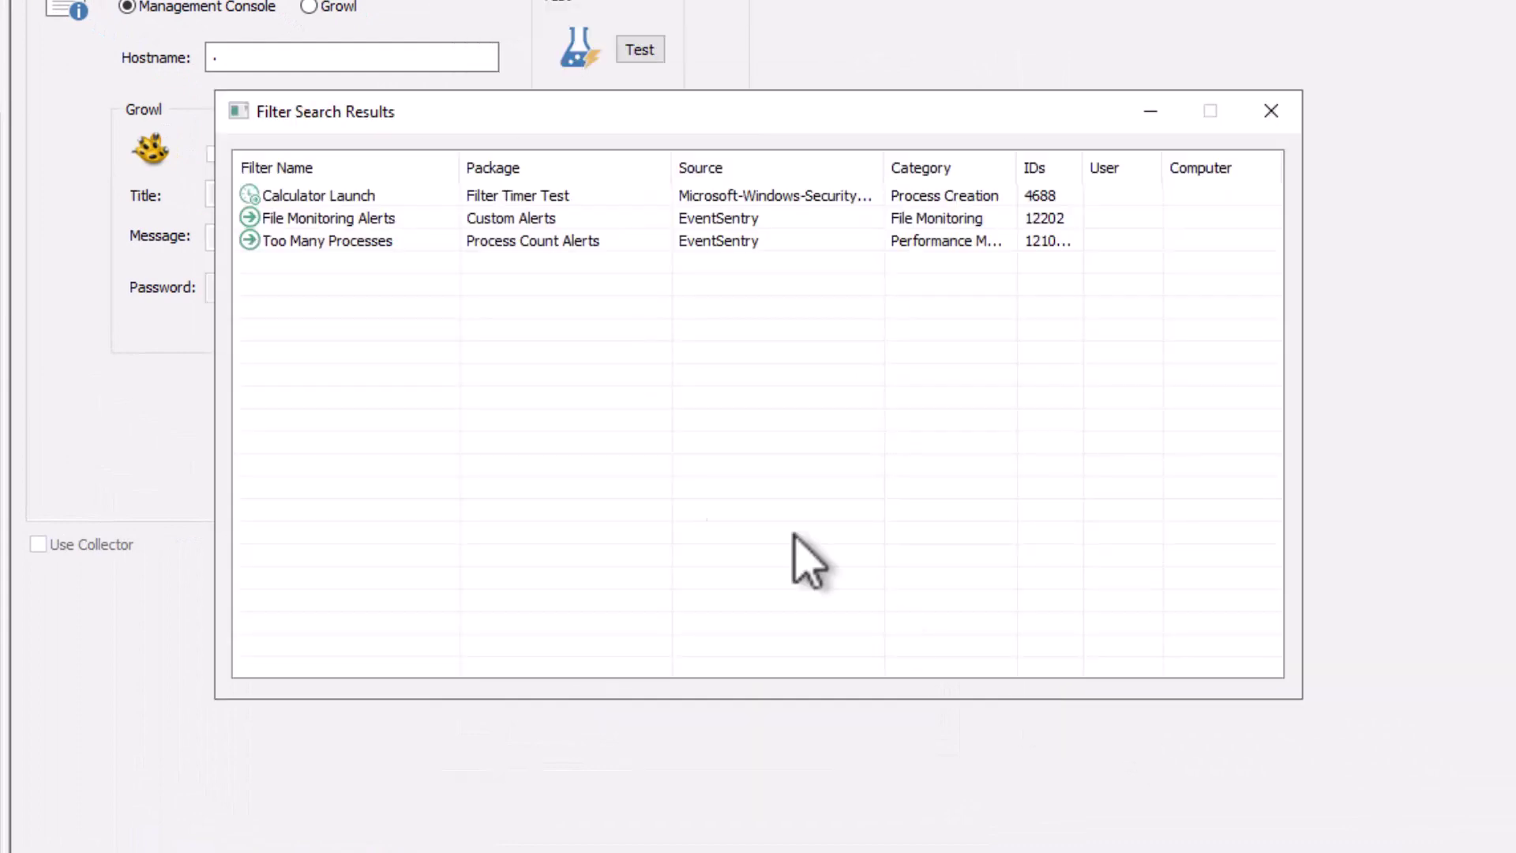
click(345, 197)
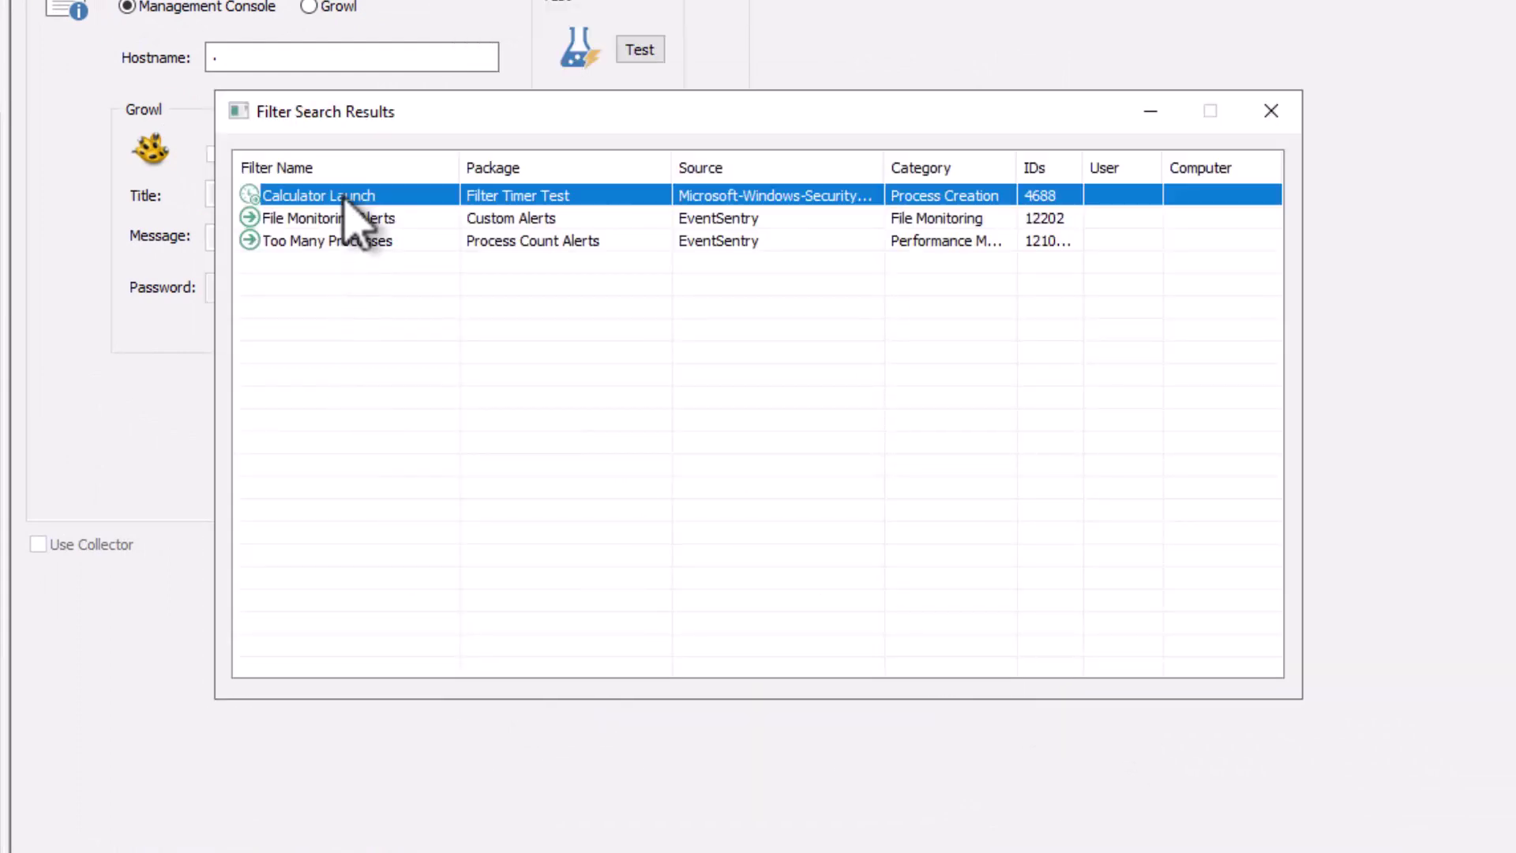
double_click(539, 199)
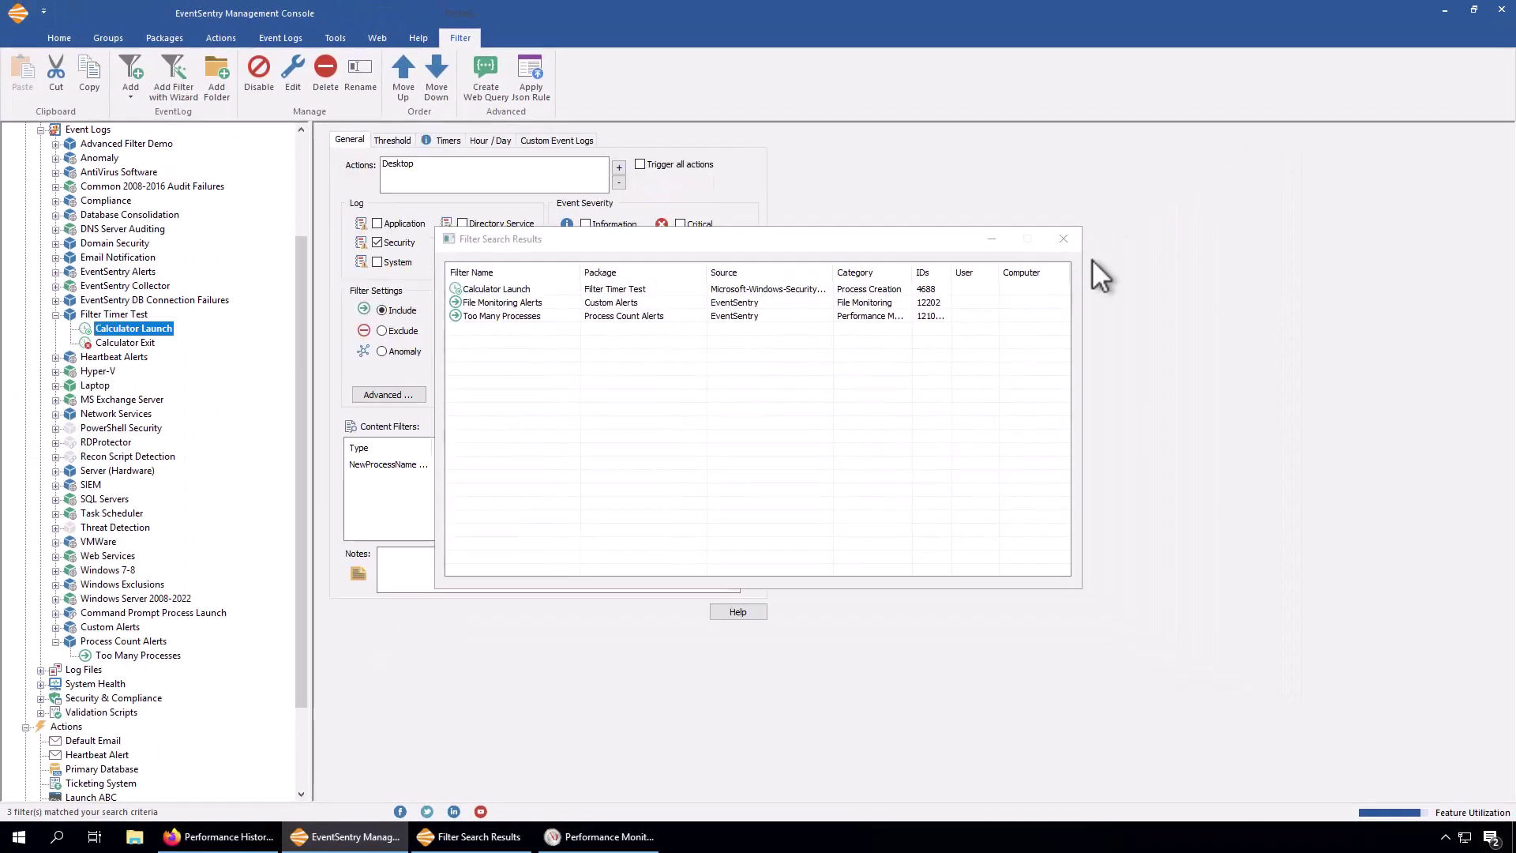
click(1063, 238)
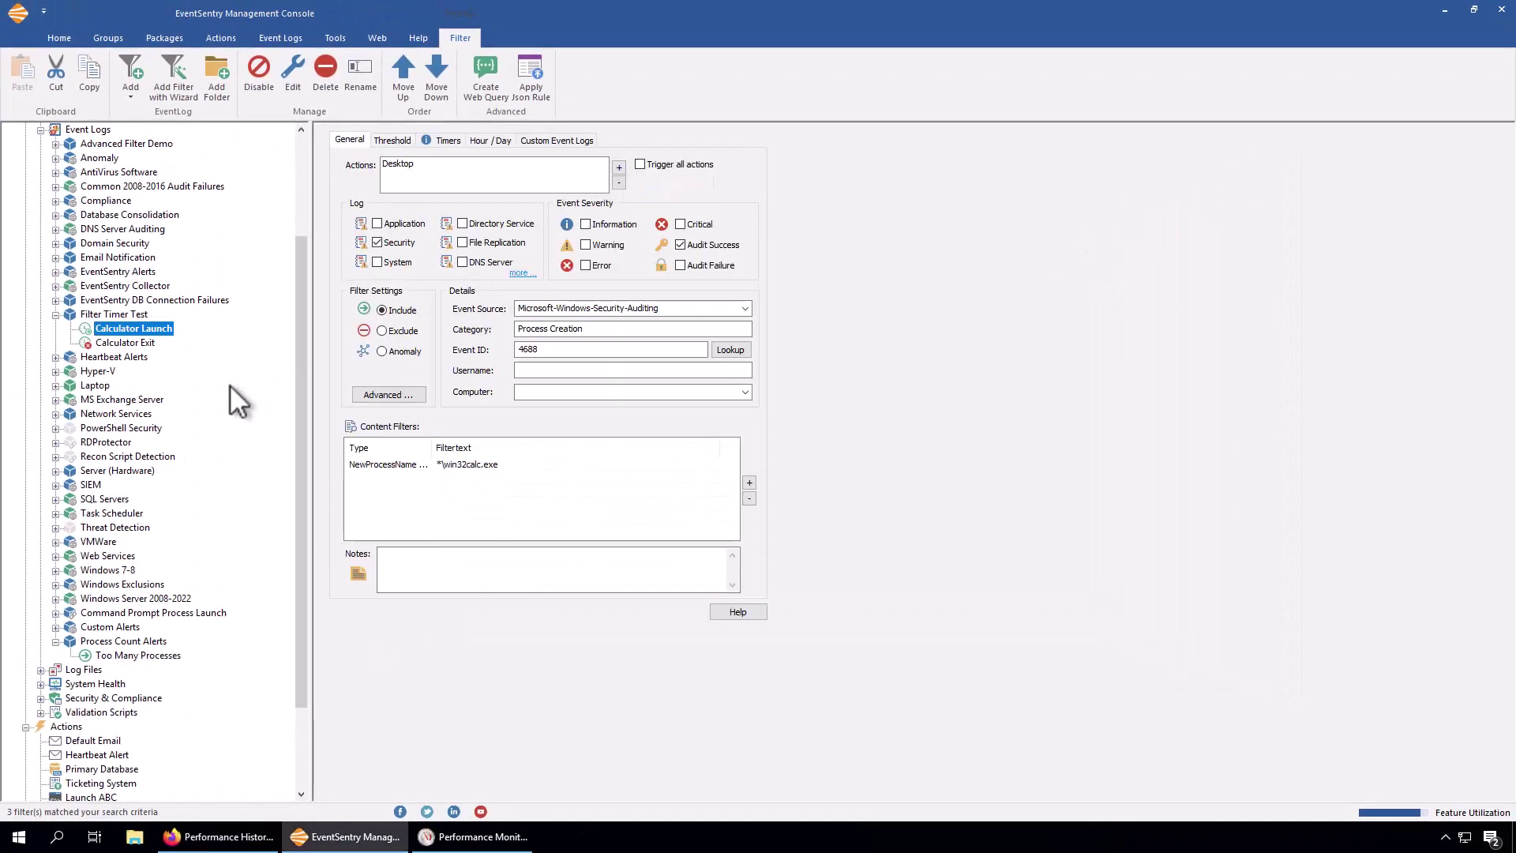
Step: Unassign the Filter Timer Test package from the EVENTSENTRY host
click(131, 316)
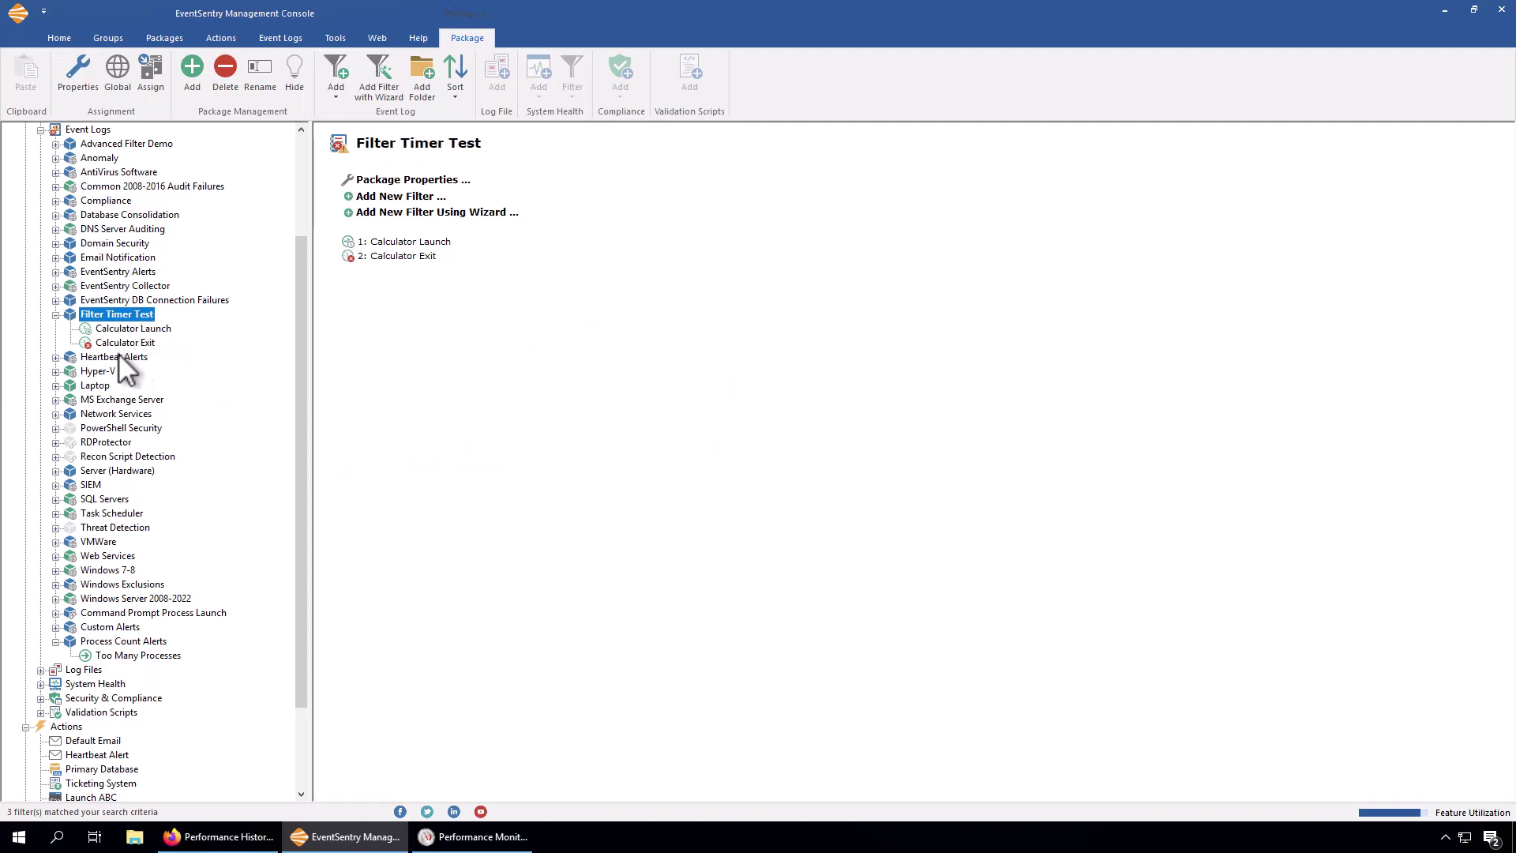
click(152, 79)
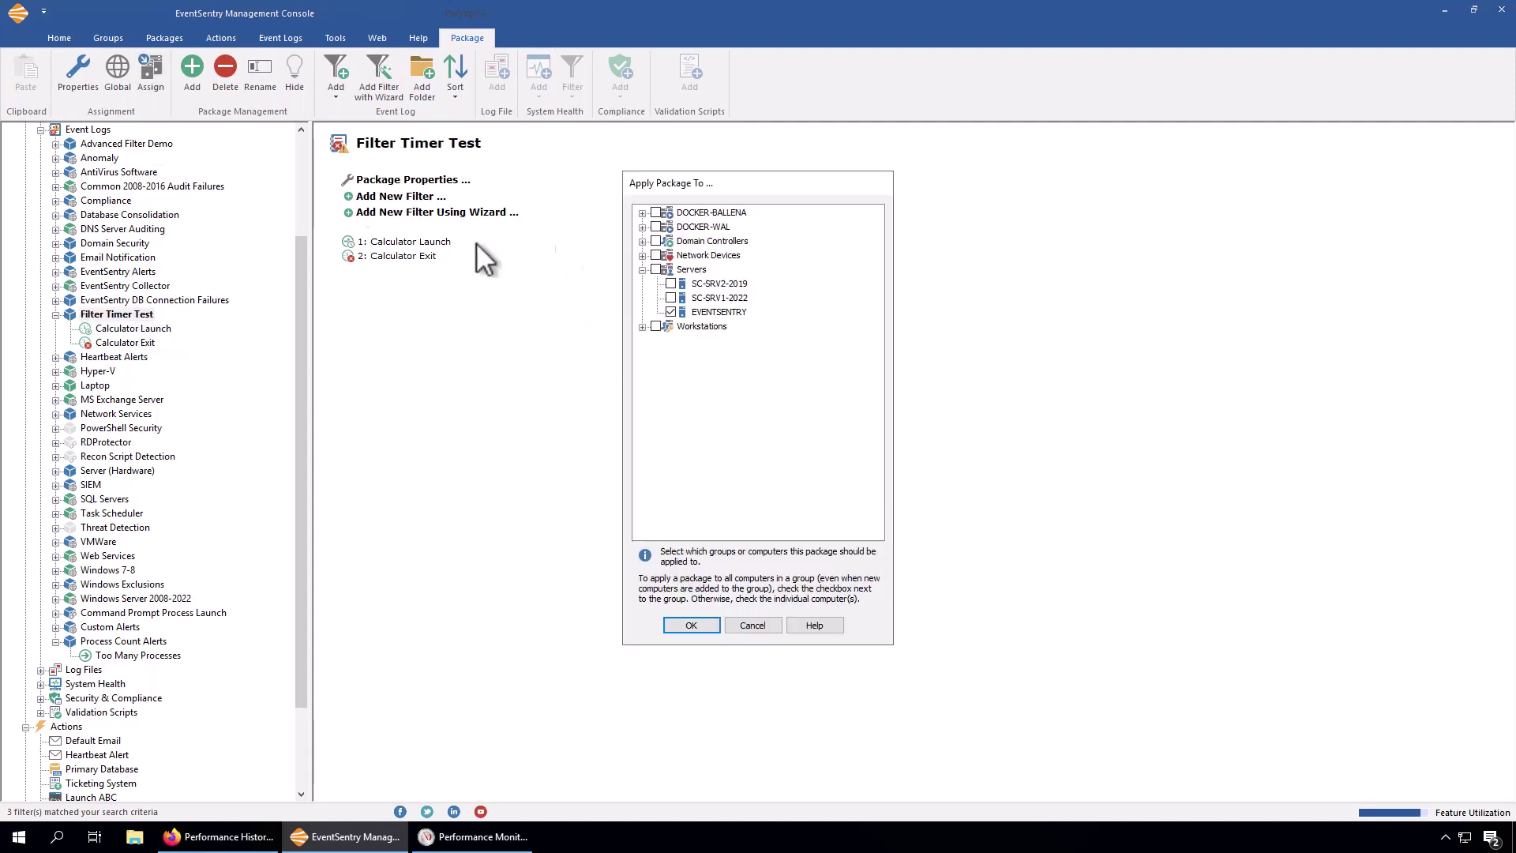
click(684, 625)
click(55, 314)
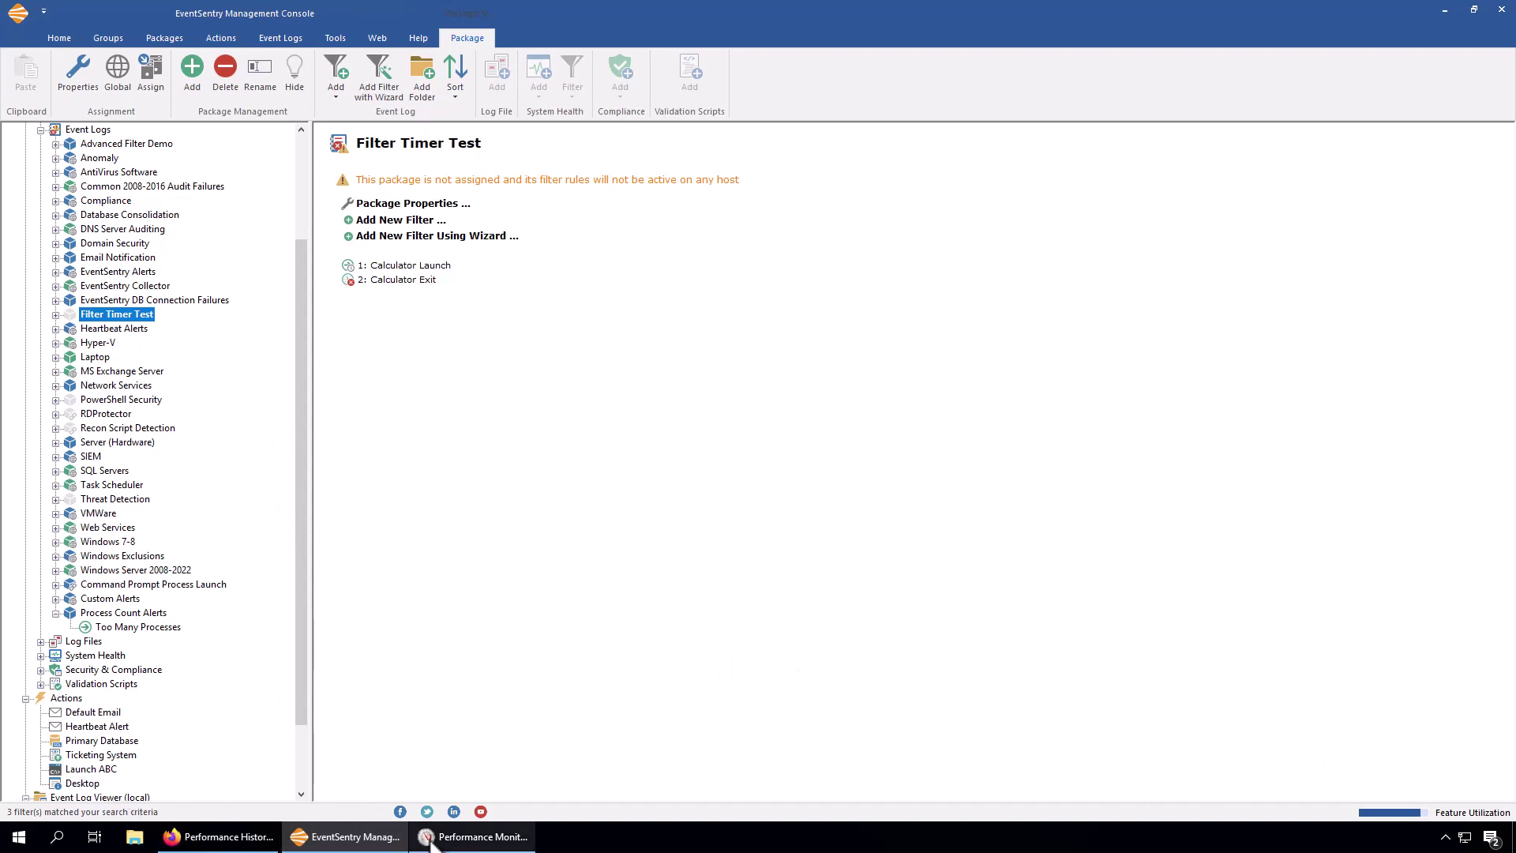
Step: Rerun the System Processes Count history search, inspect the newest 184 sample, and return to Performance Monitor
click(257, 842)
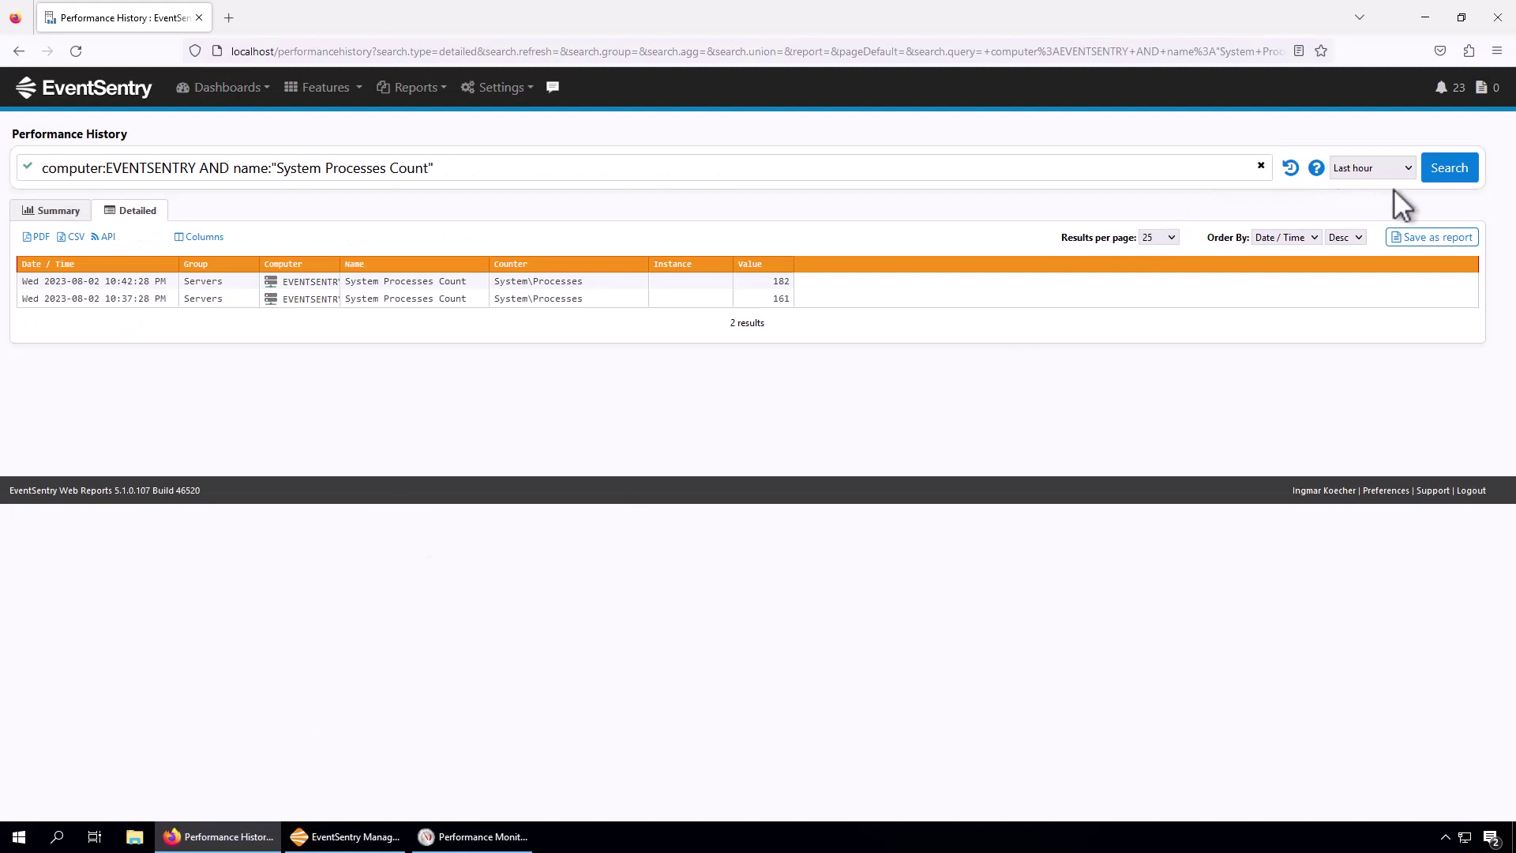
click(1437, 174)
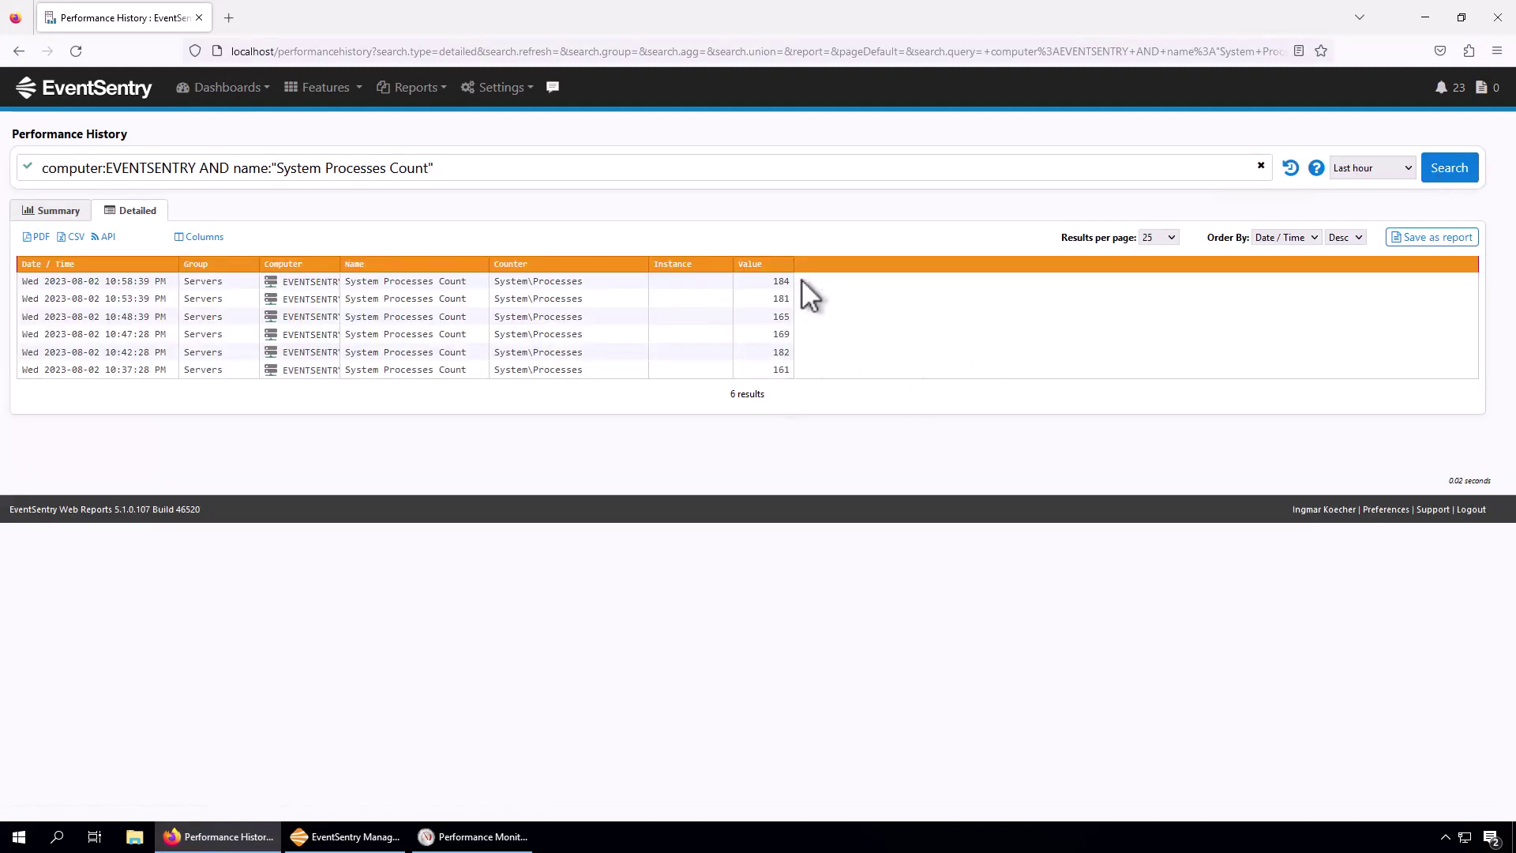
click(784, 279)
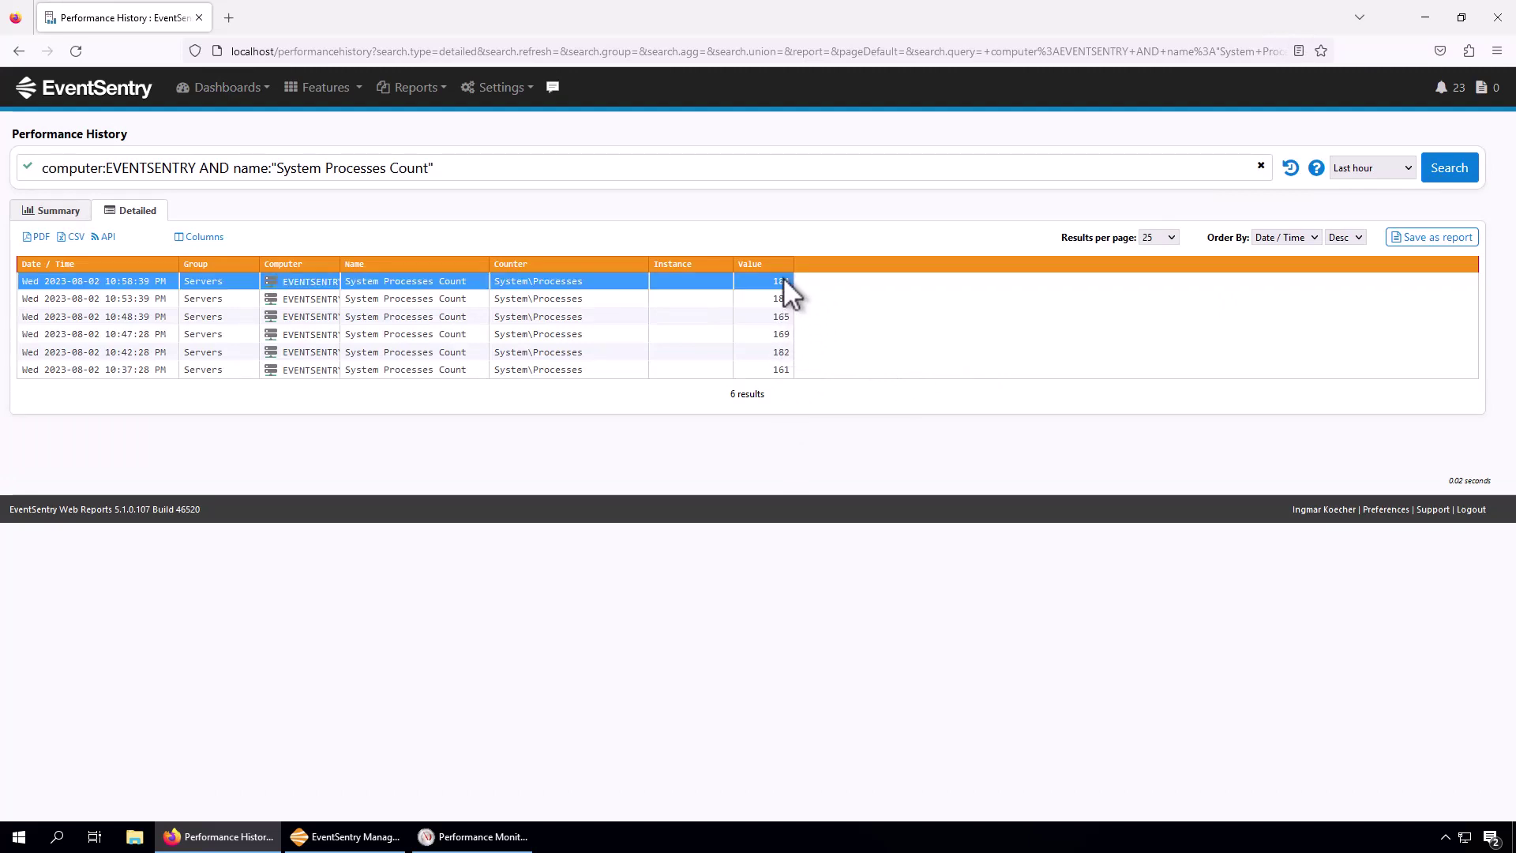
click(783, 280)
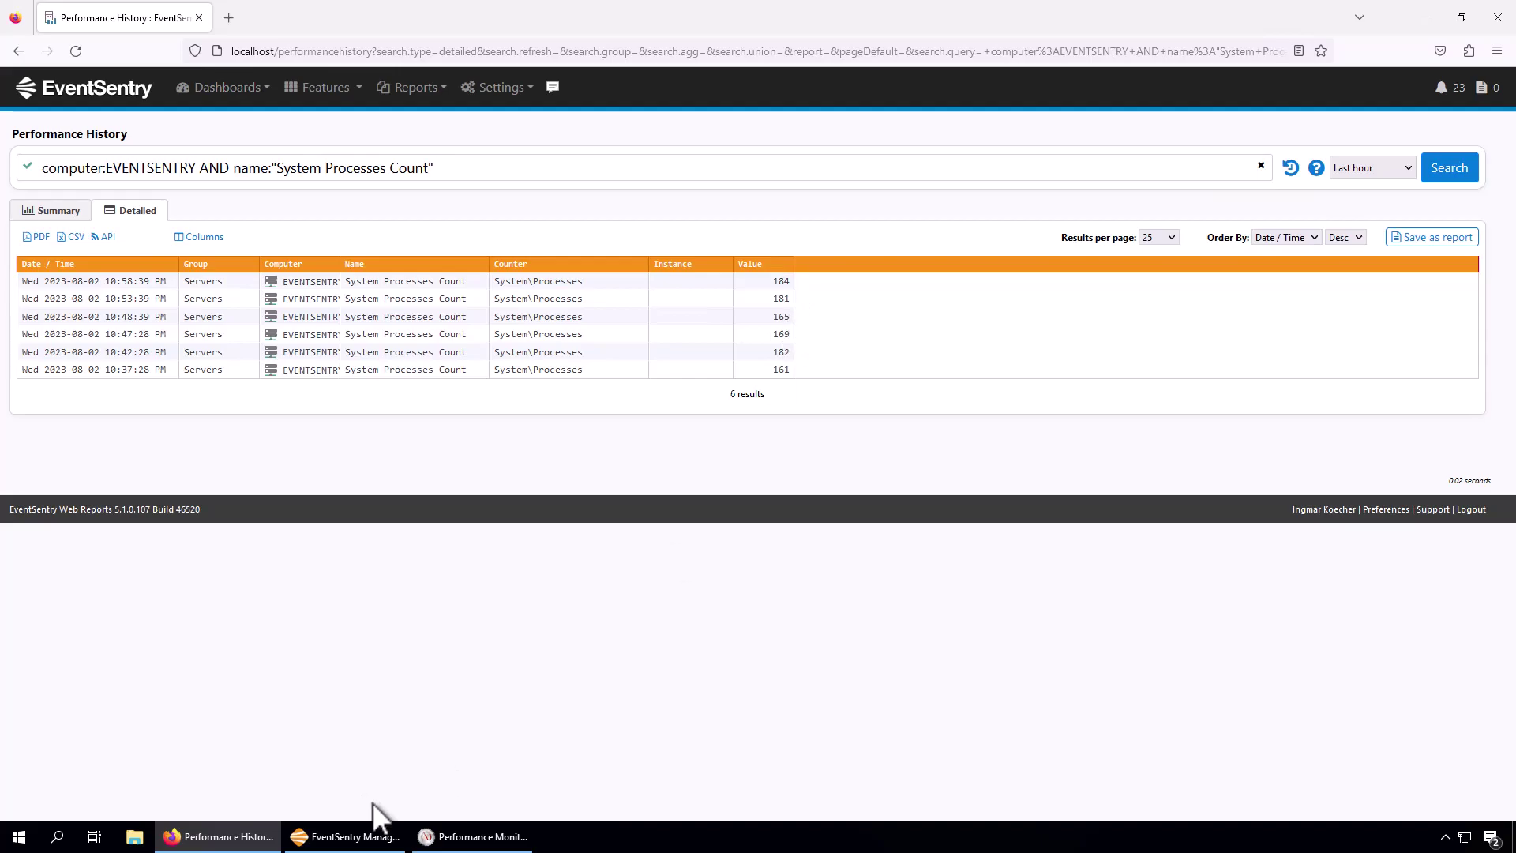
click(473, 839)
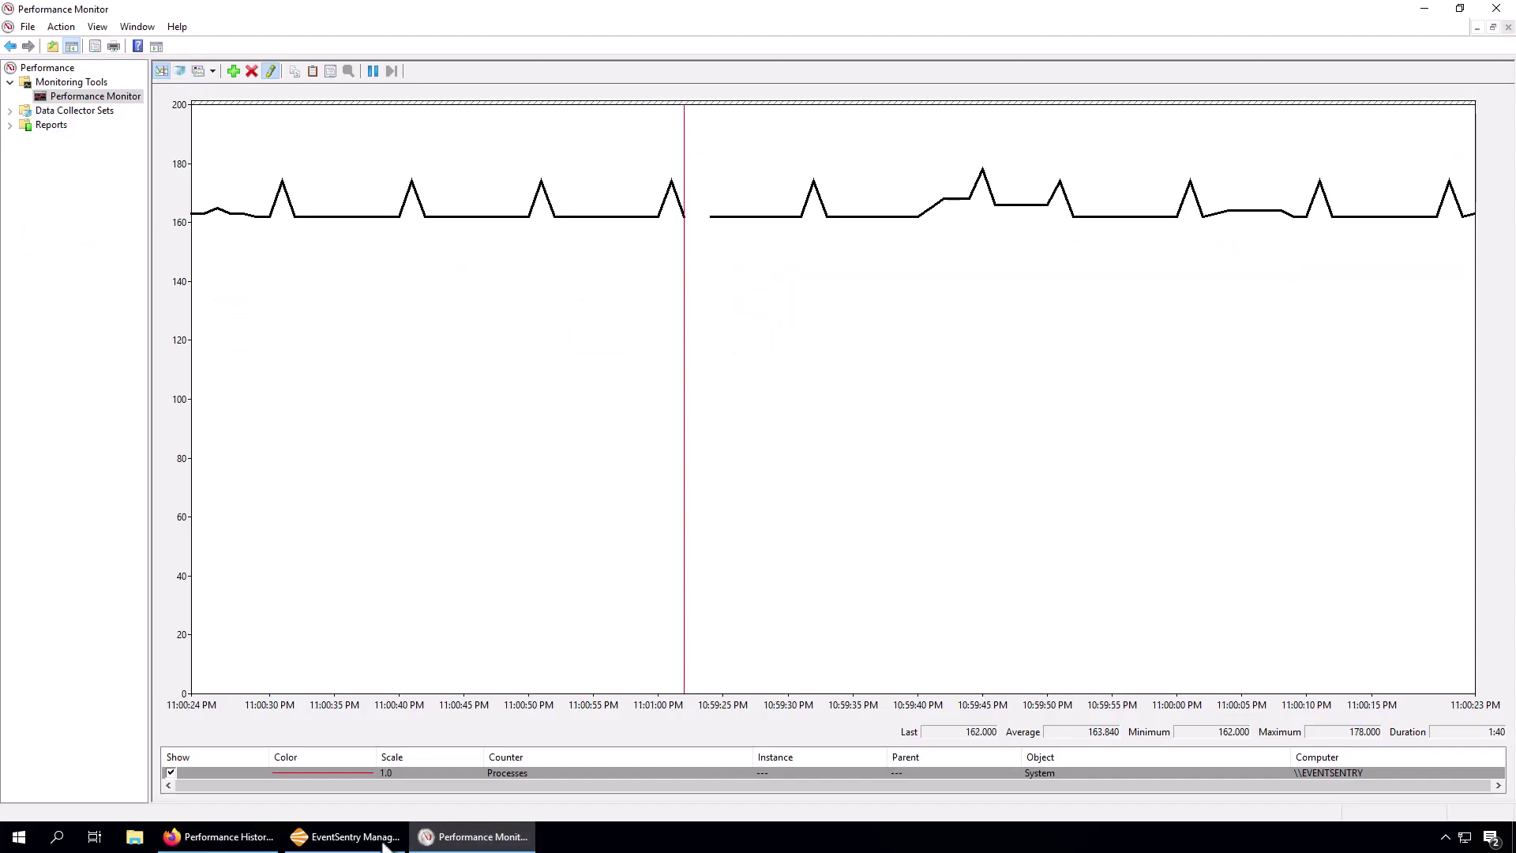
Step: Open the Process Count package's System Processes Count counter and review its General, Alert and History tabs
click(345, 837)
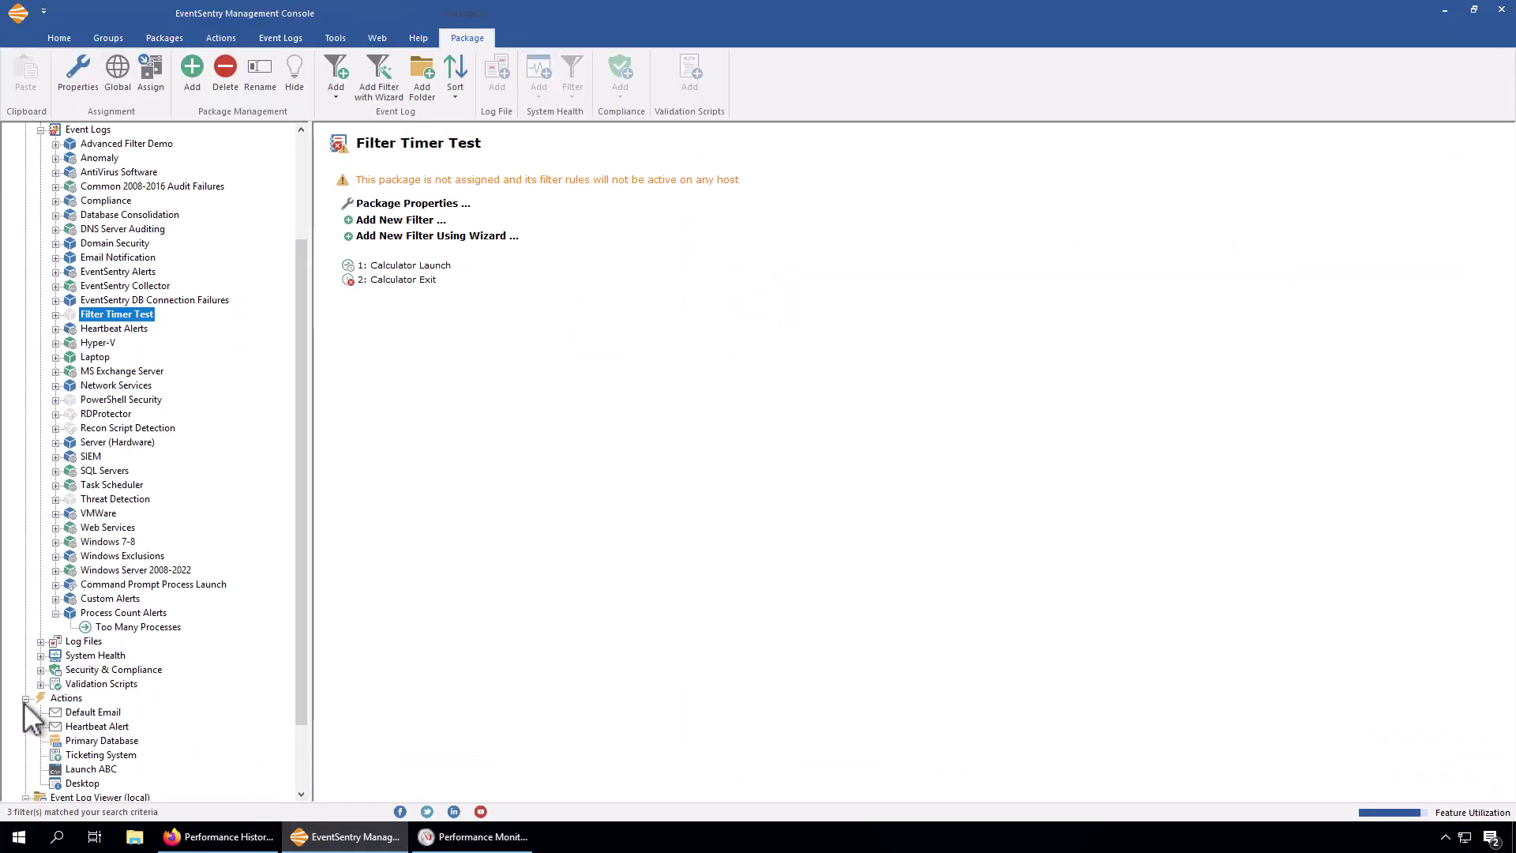
double_click(56, 696)
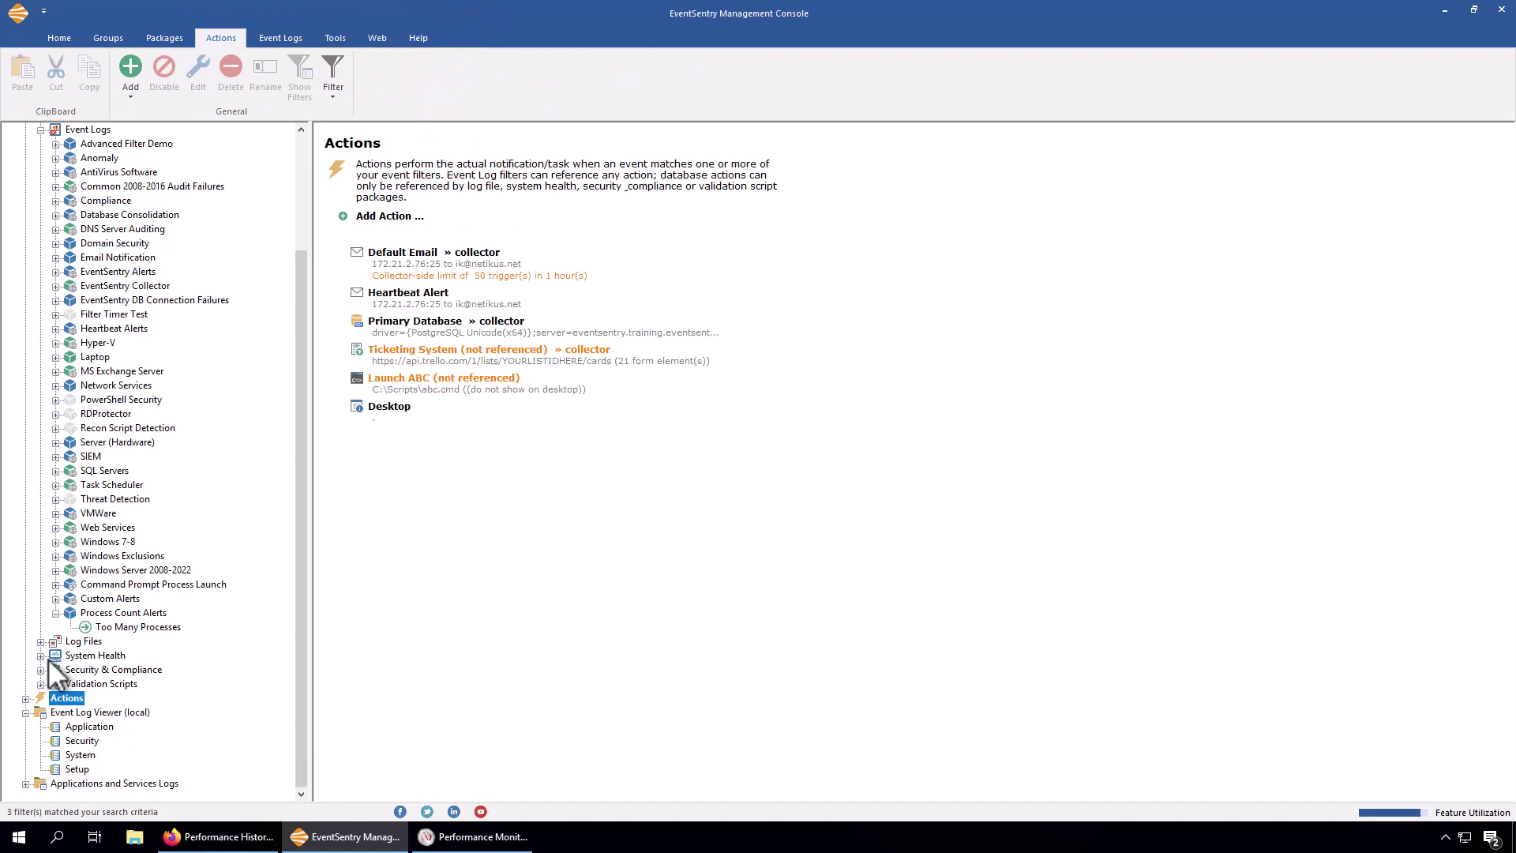
click(41, 656)
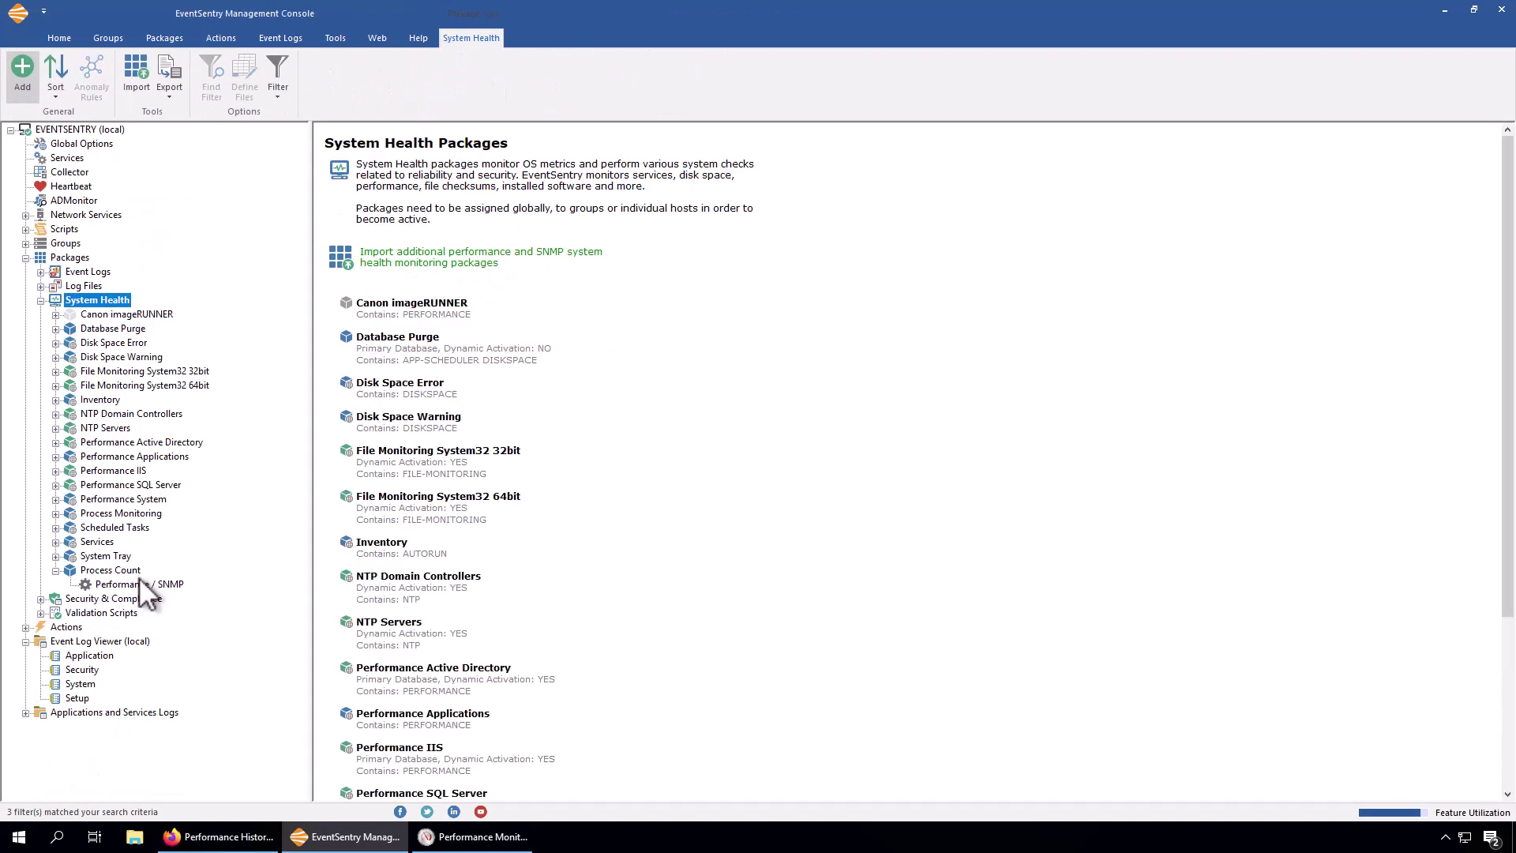
click(134, 586)
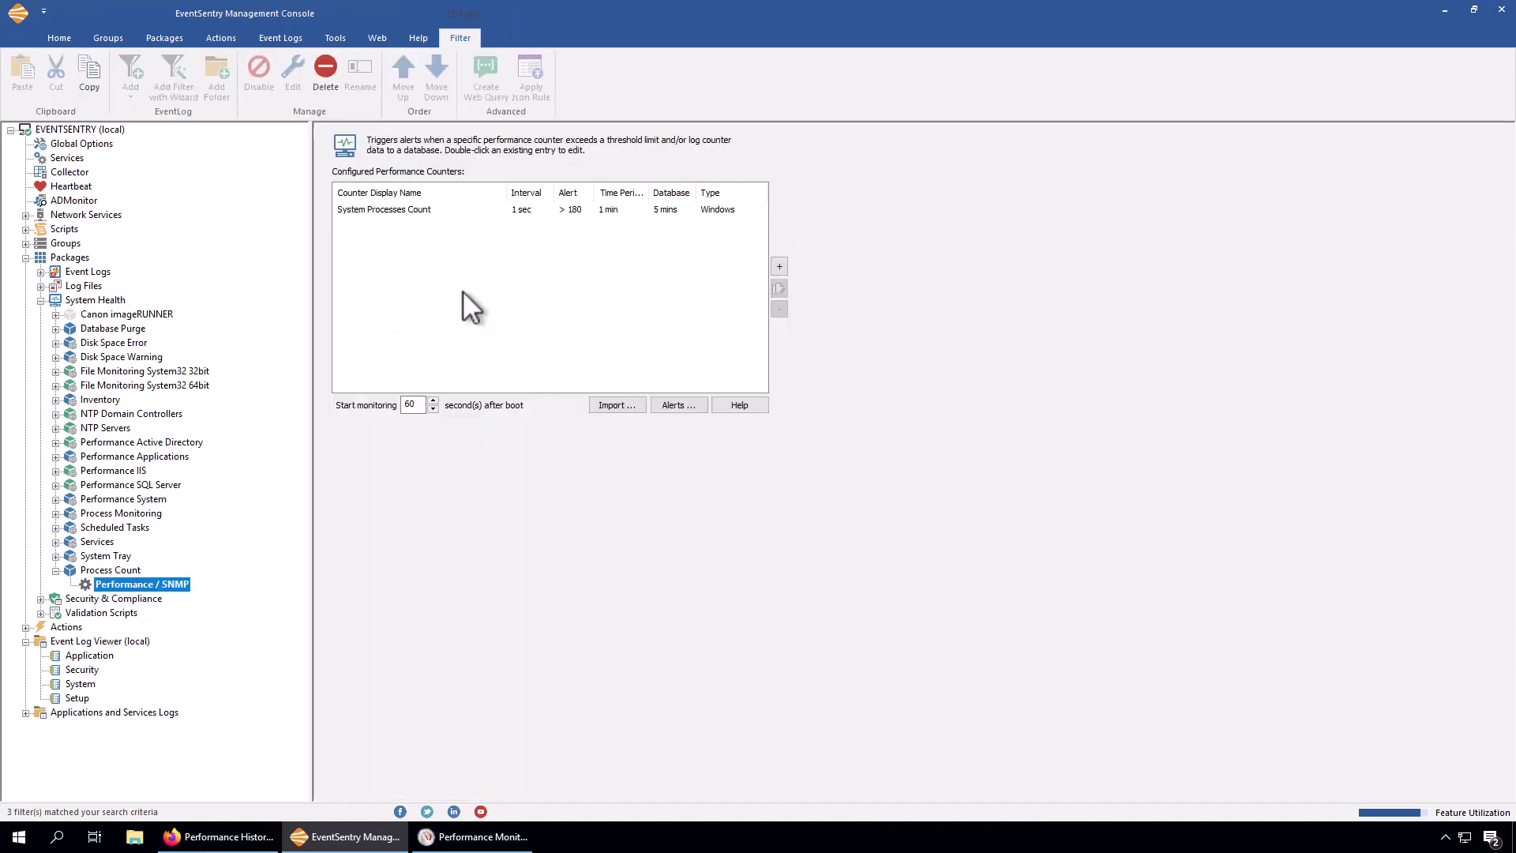
double_click(400, 209)
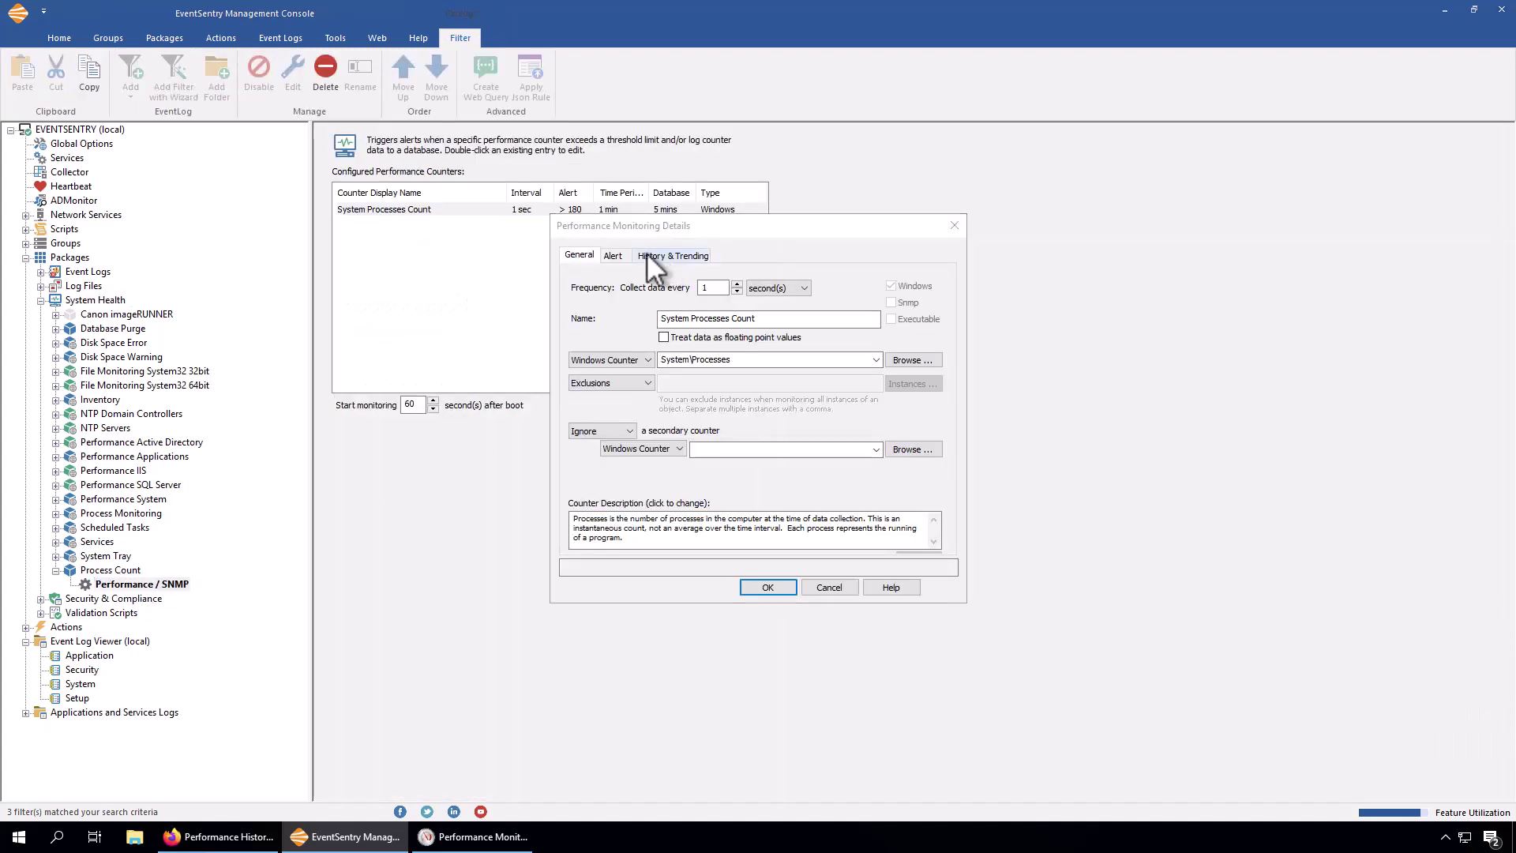
click(613, 256)
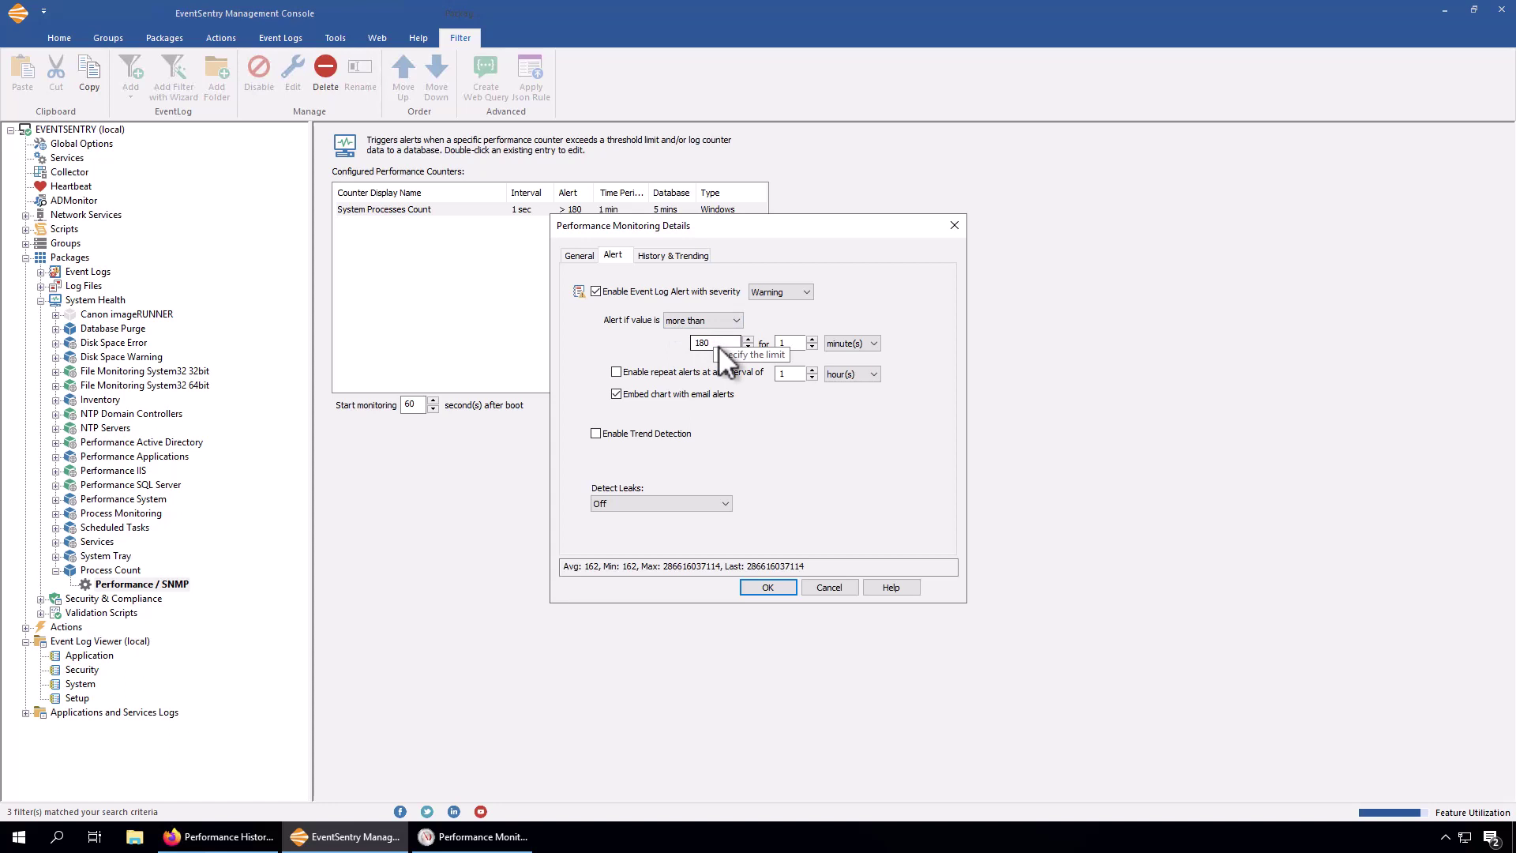
click(681, 256)
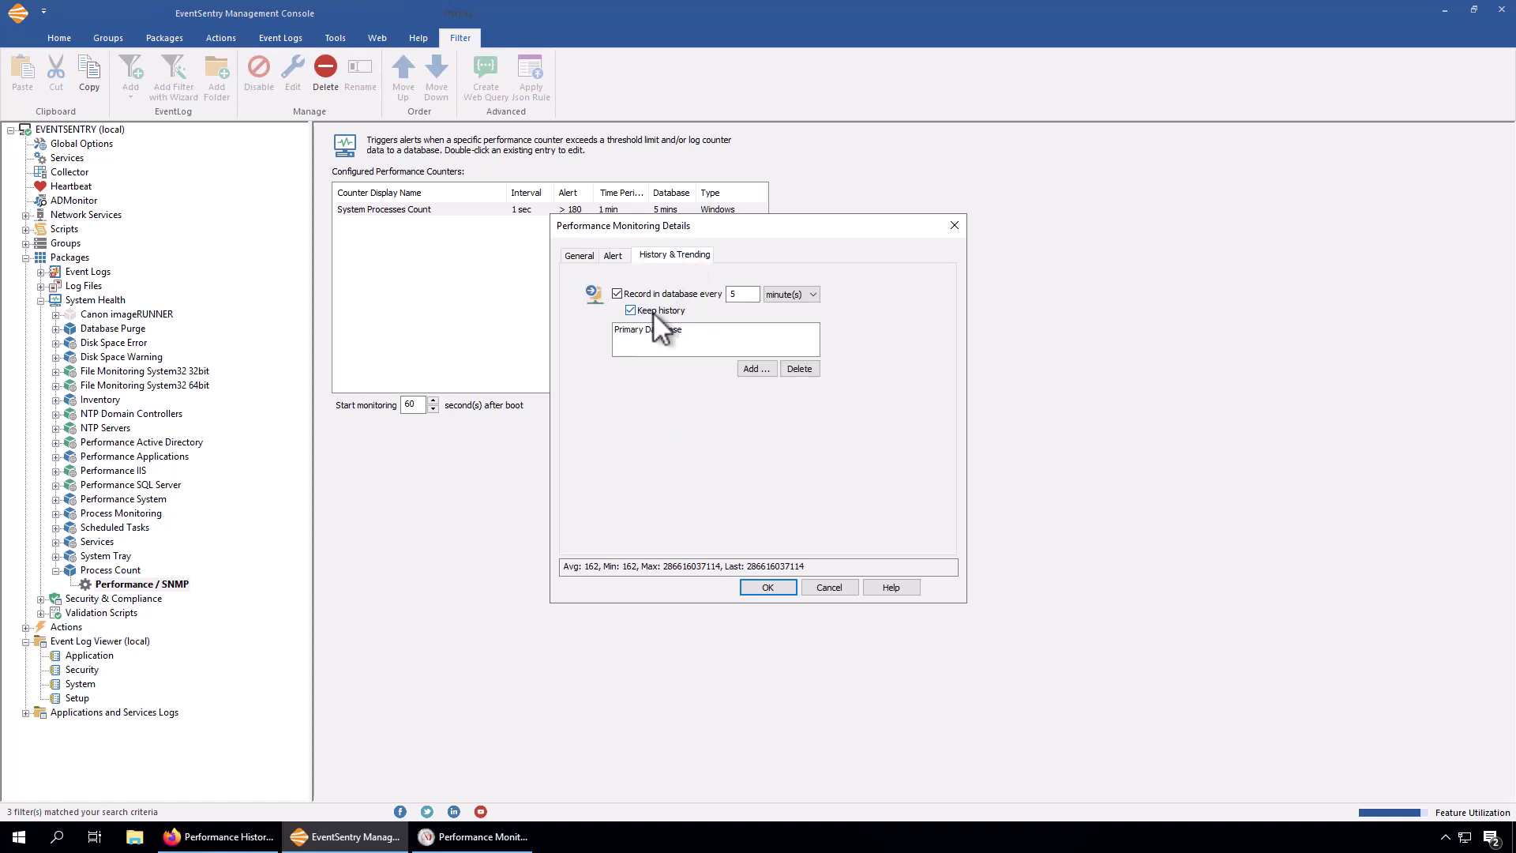
click(829, 587)
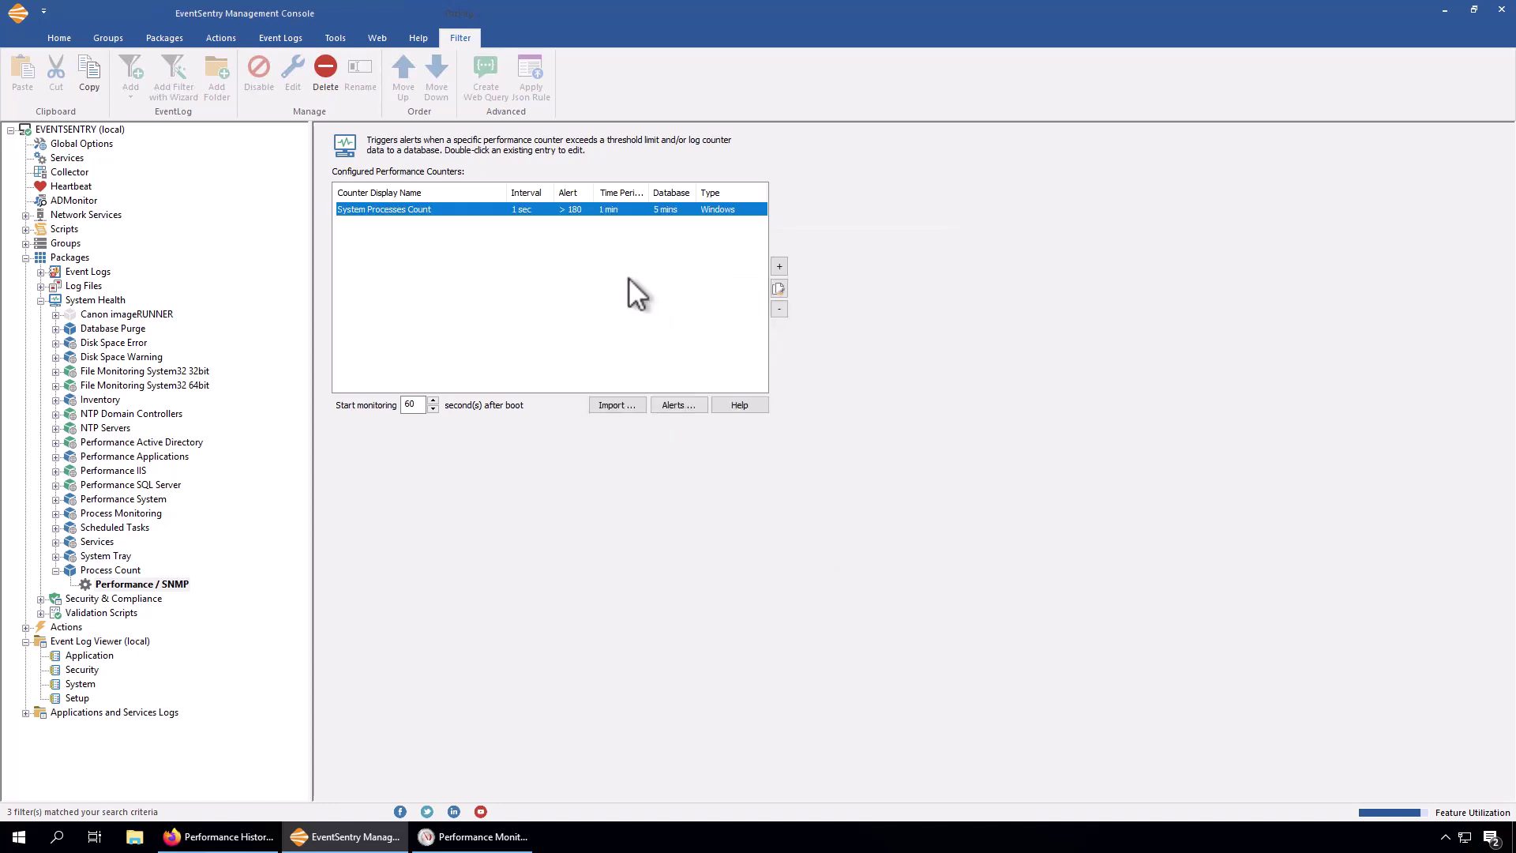
Step: Recheck the counter's history and one-second collection frequency, cancel, and collapse Process Count
double_click(514, 211)
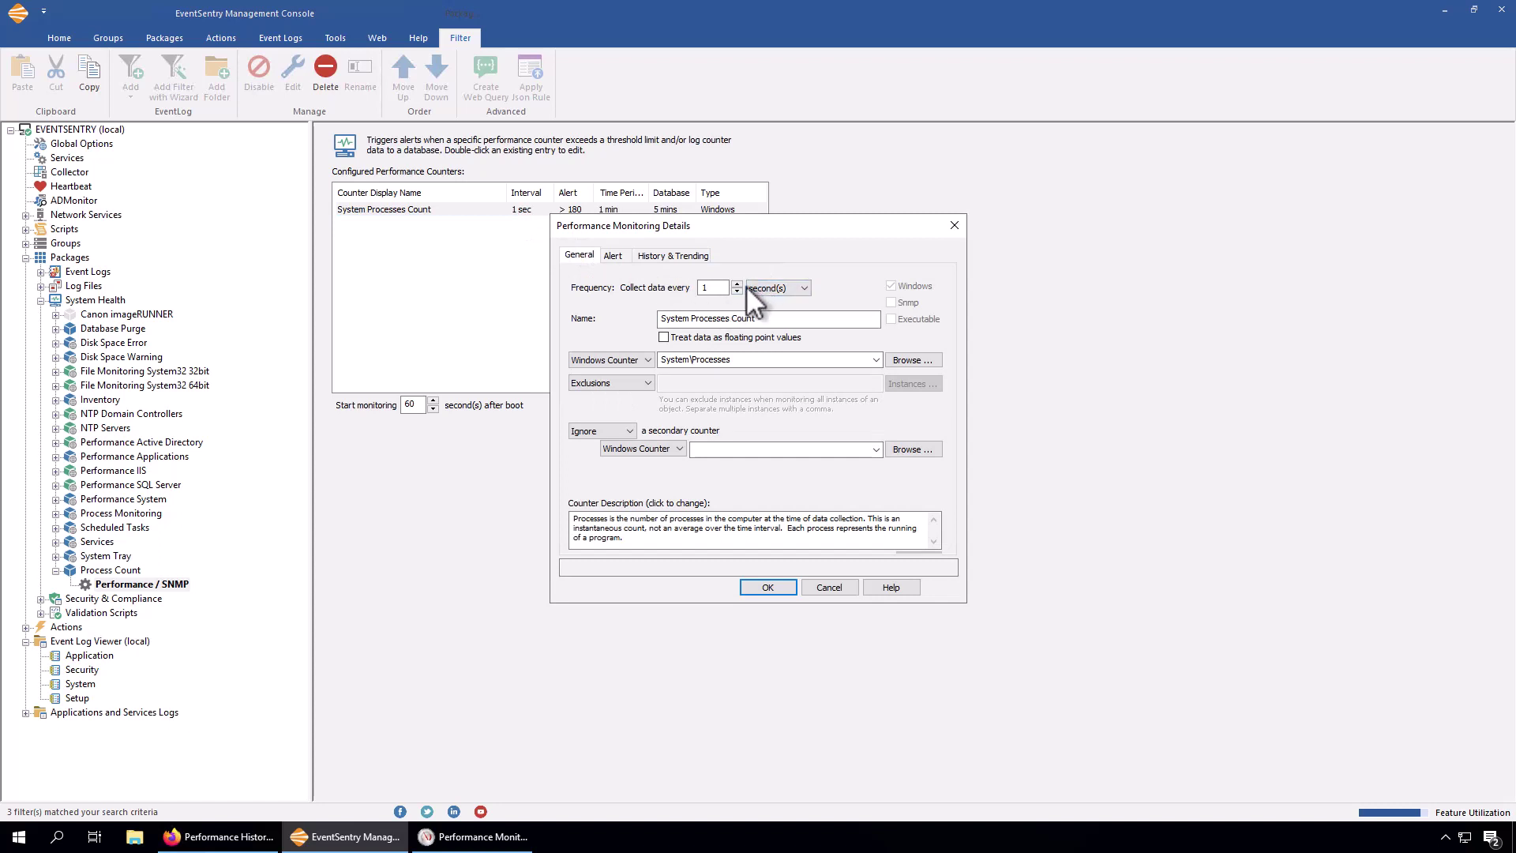
click(687, 255)
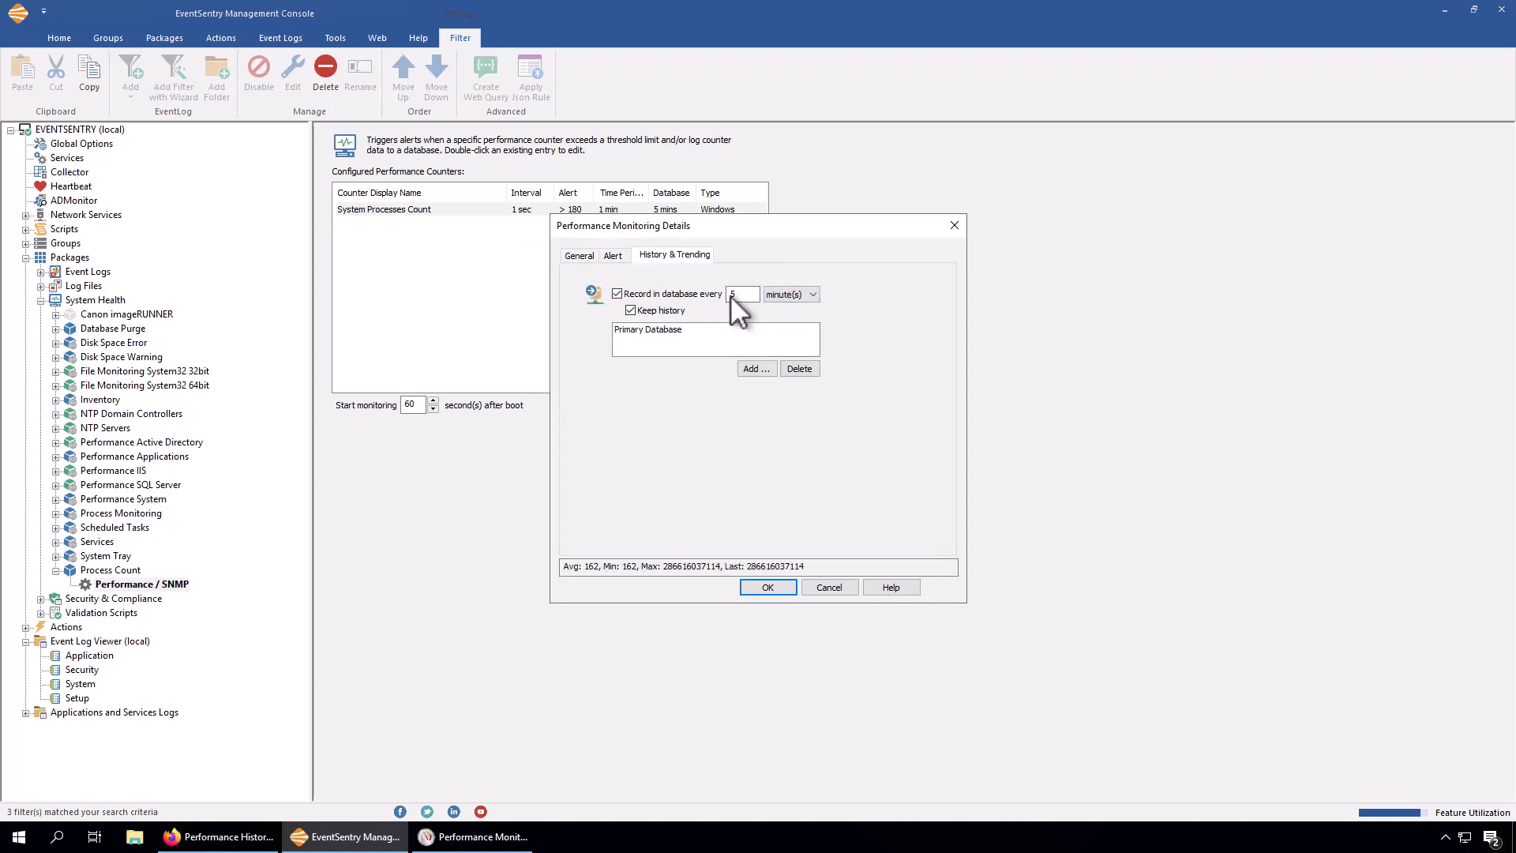
click(584, 257)
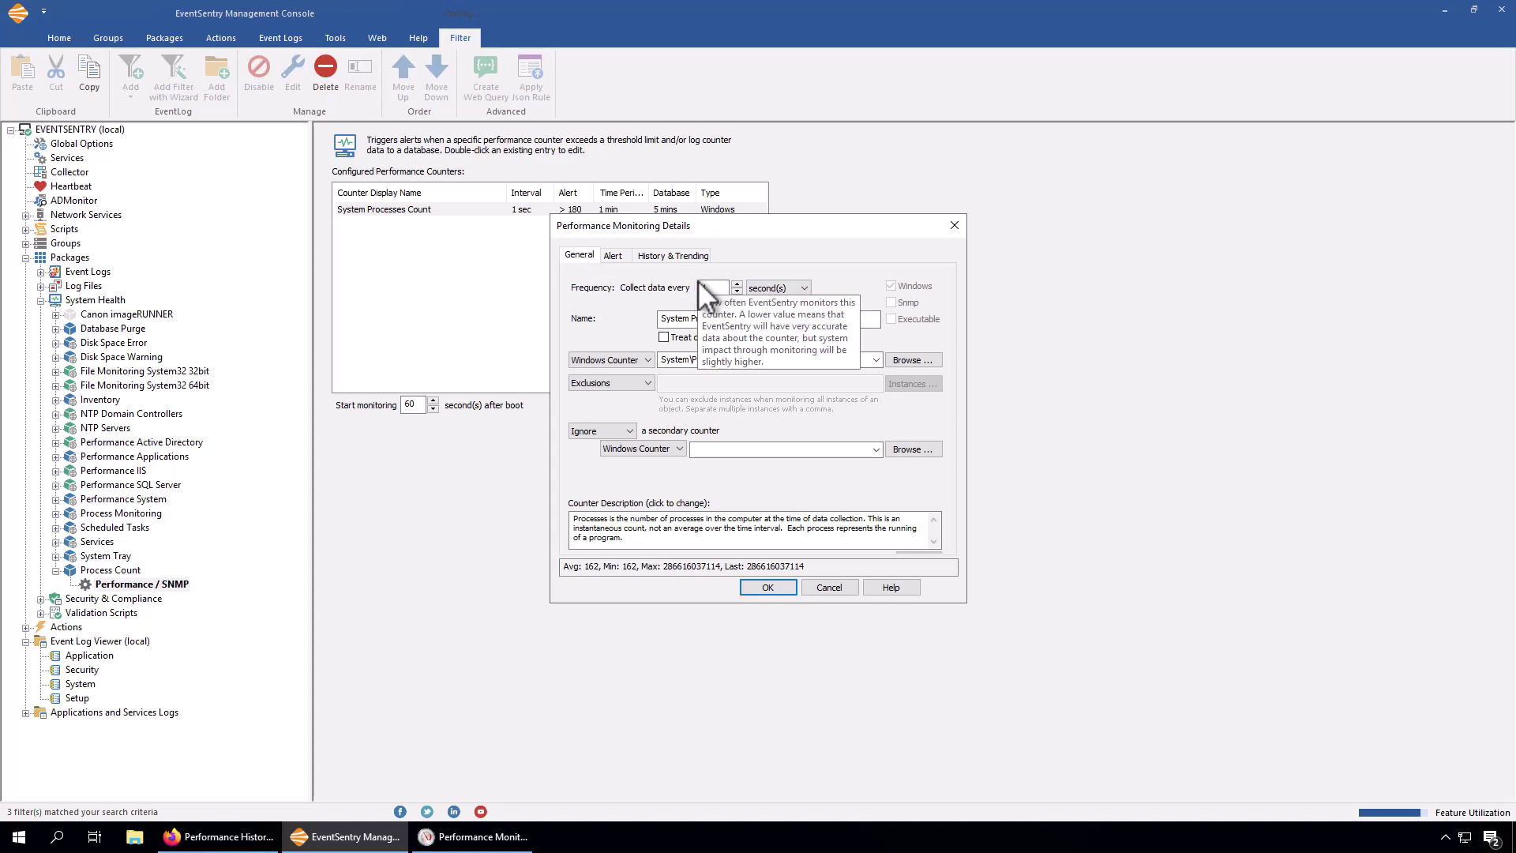
click(829, 588)
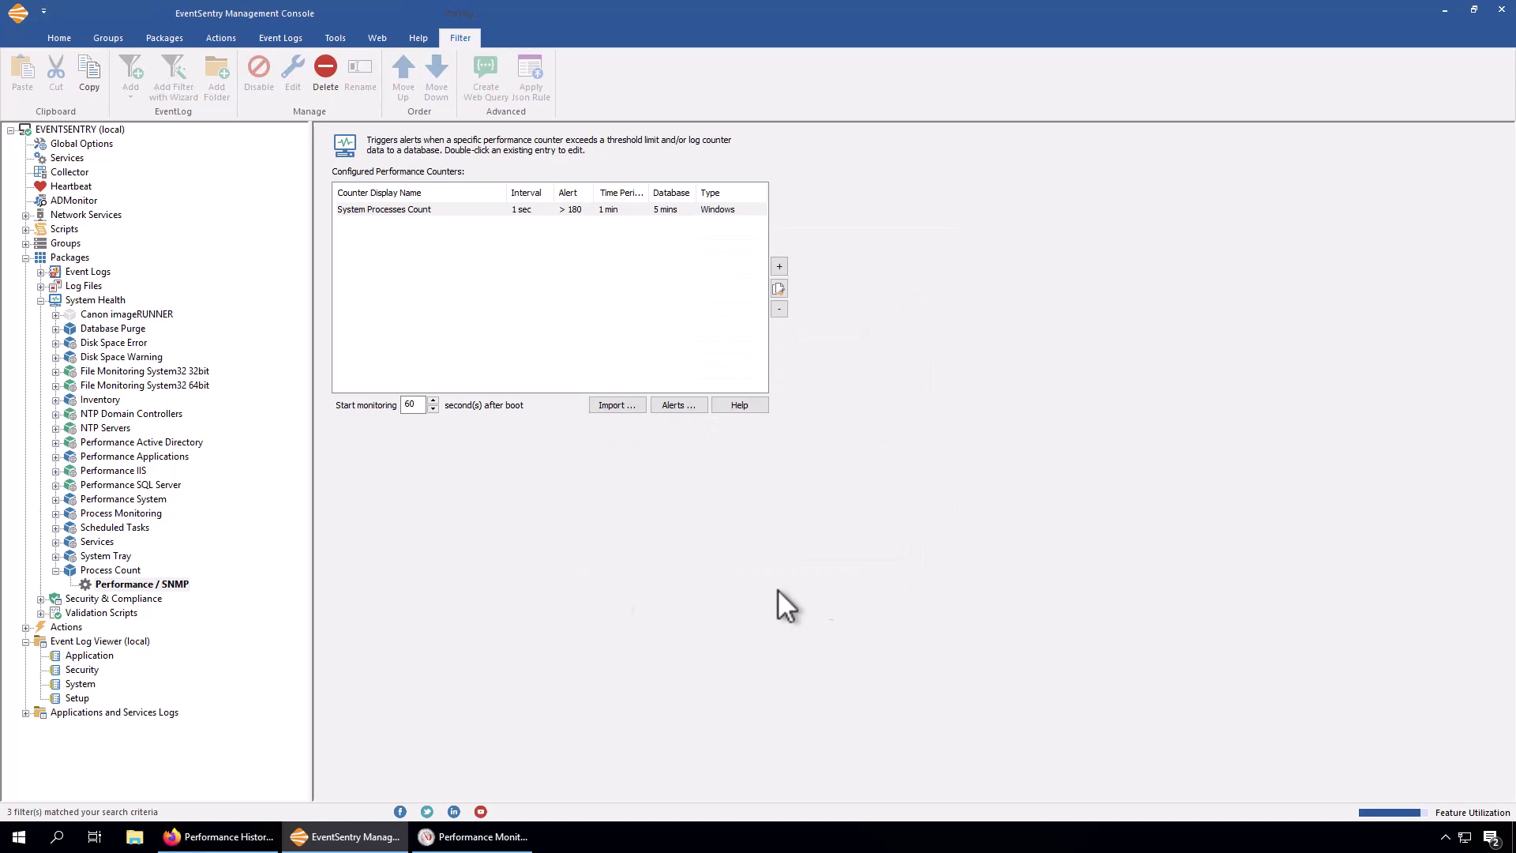
click(55, 570)
Step: Show the Too Many Processes filter under Process Count Alerts, with event IDs 12104,12154
double_click(49, 273)
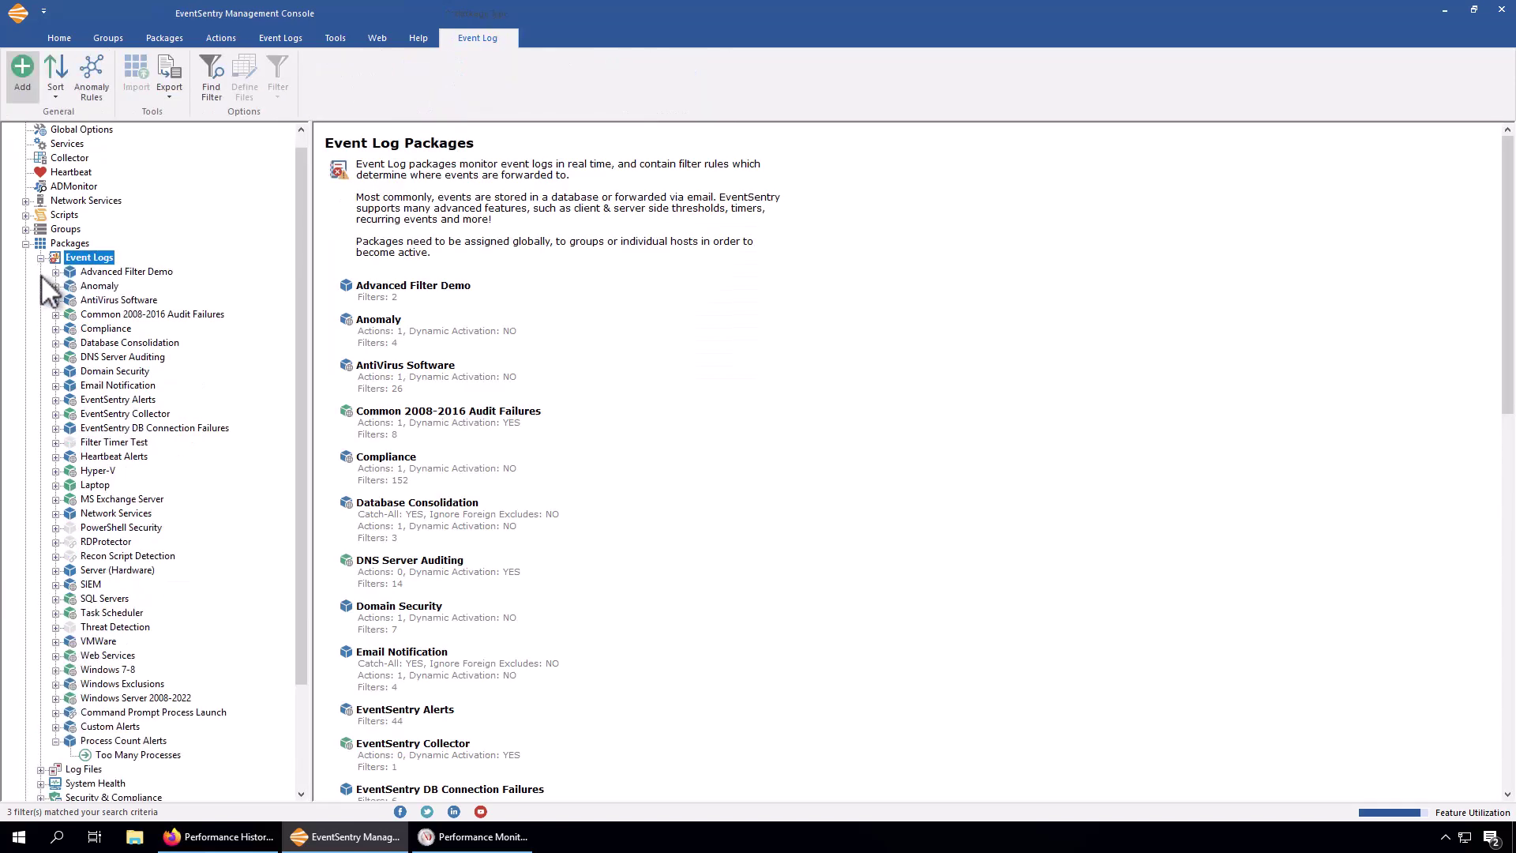
click(126, 754)
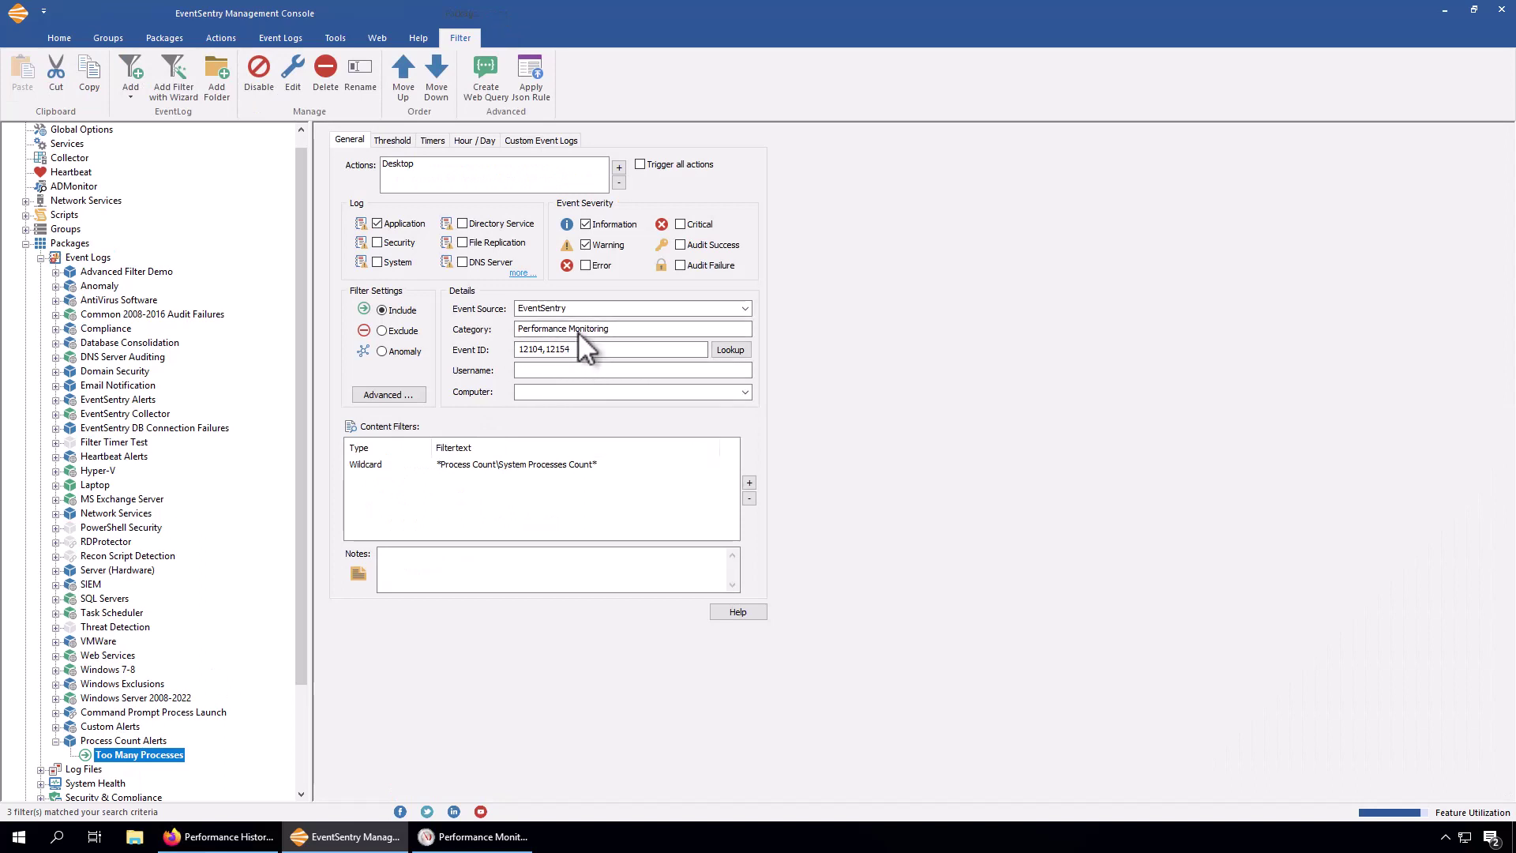
mouse_move(594, 365)
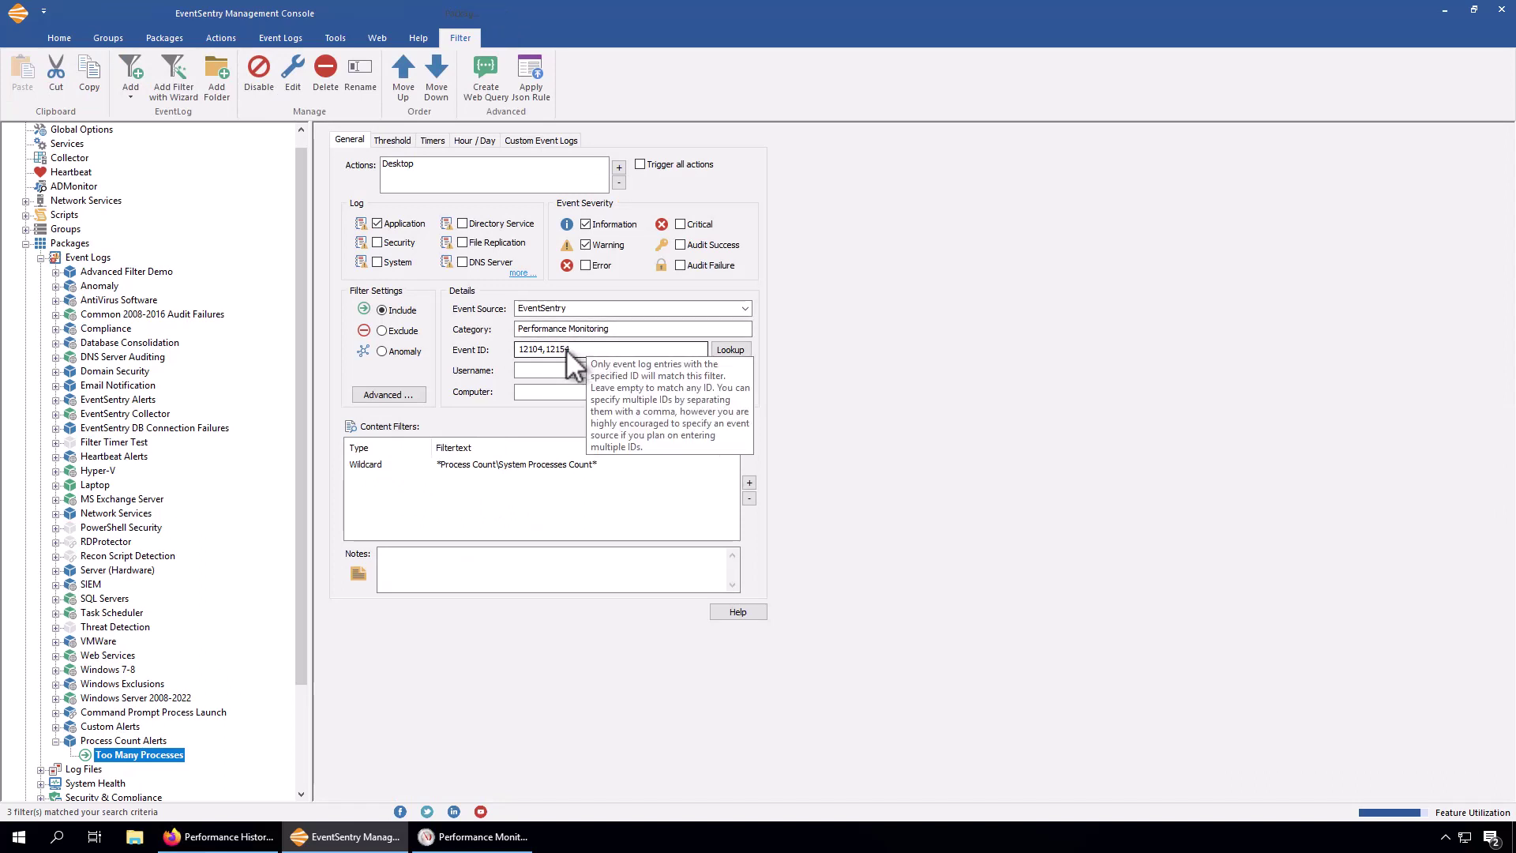
mouse_move(525, 472)
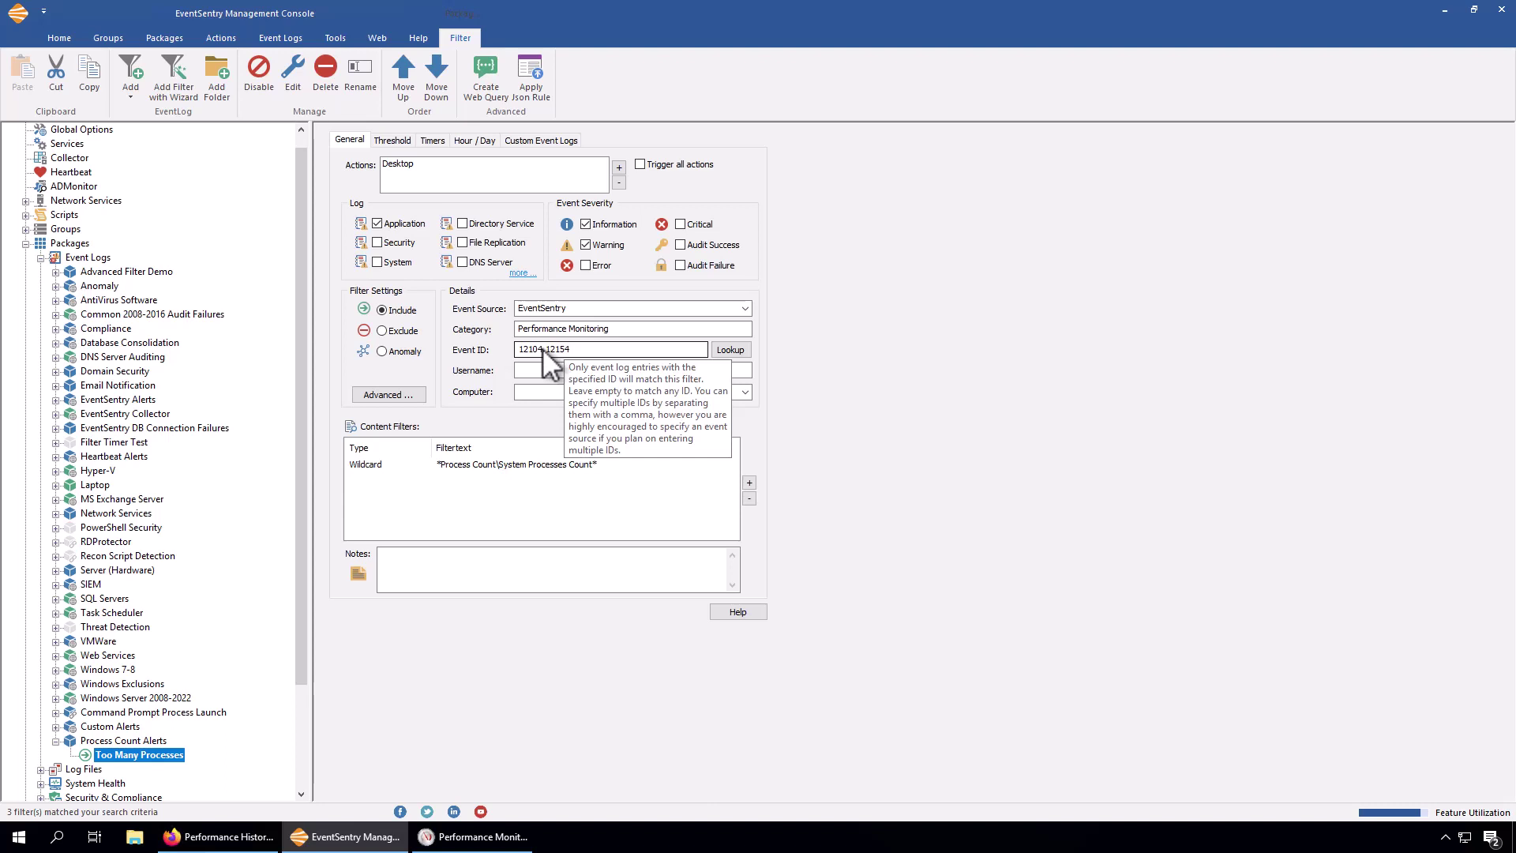
Step: In Performance Monitor, browse the Process object's counters like % Processor Time, cancelling without adding any
click(499, 845)
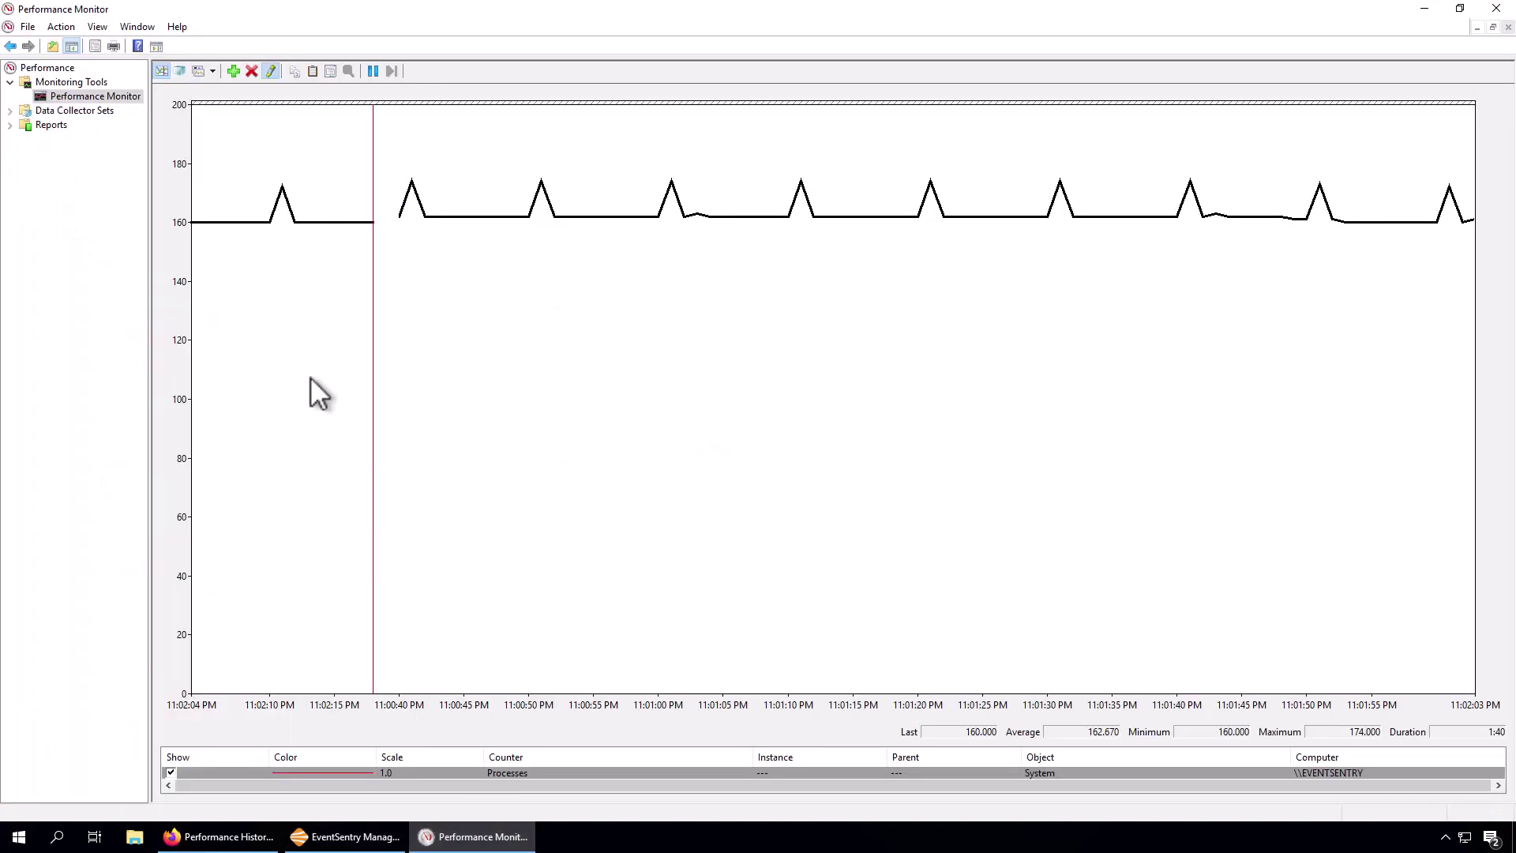
click(233, 71)
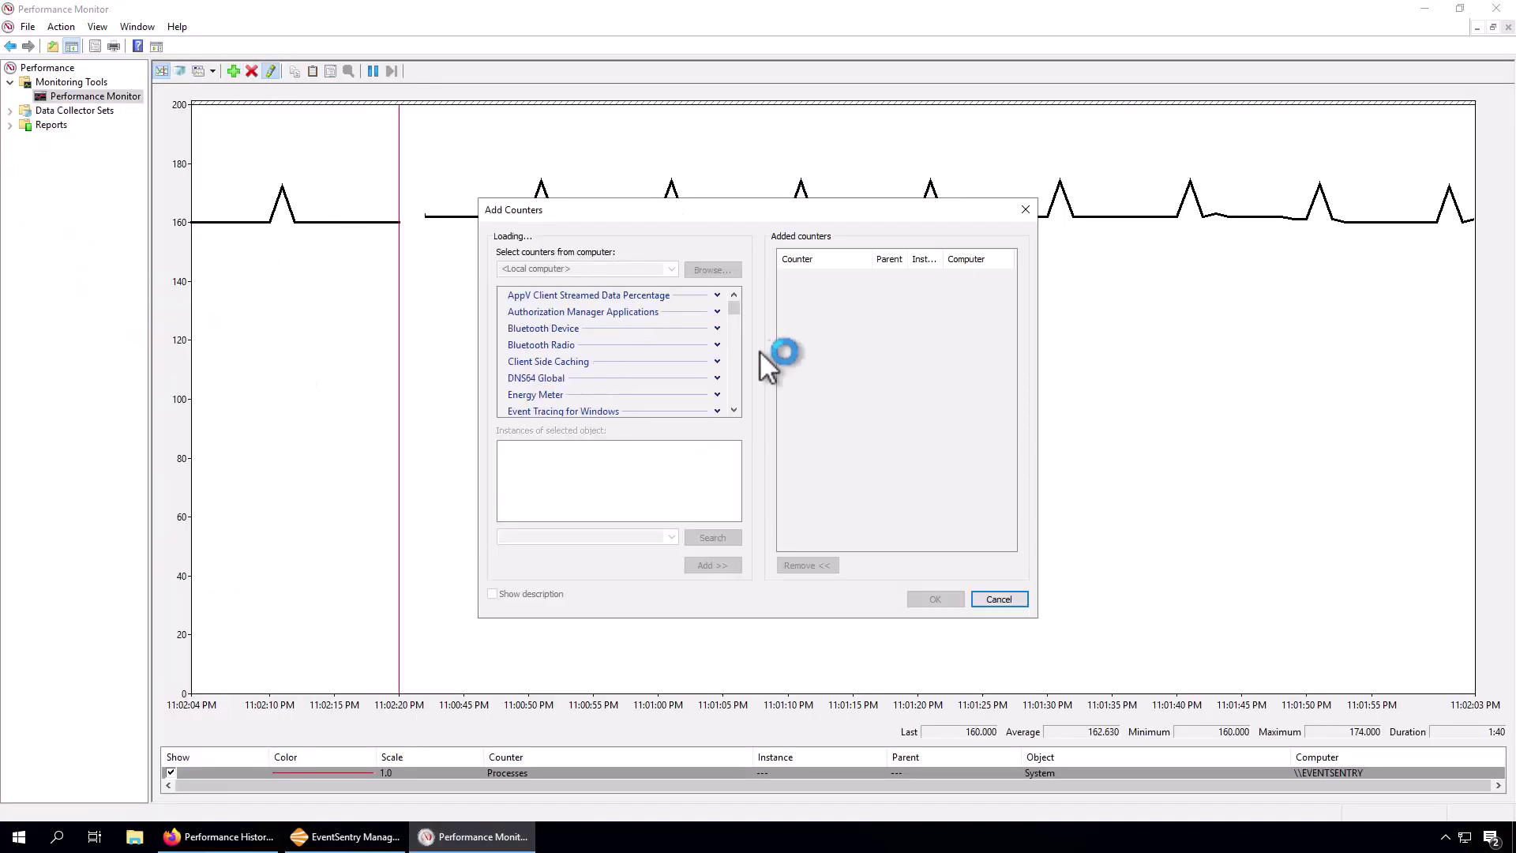
click(734, 294)
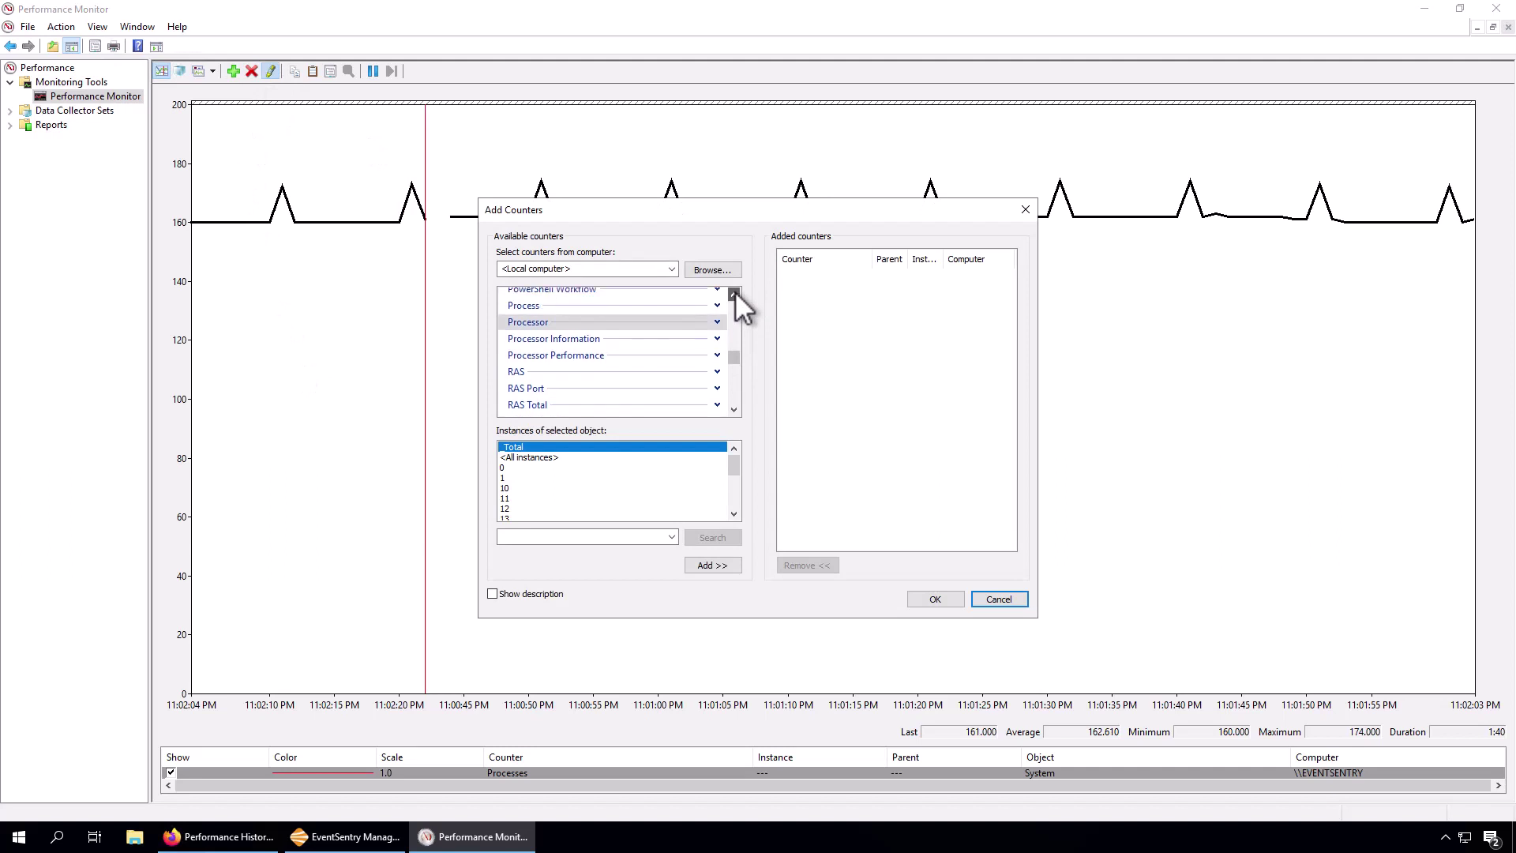
click(533, 317)
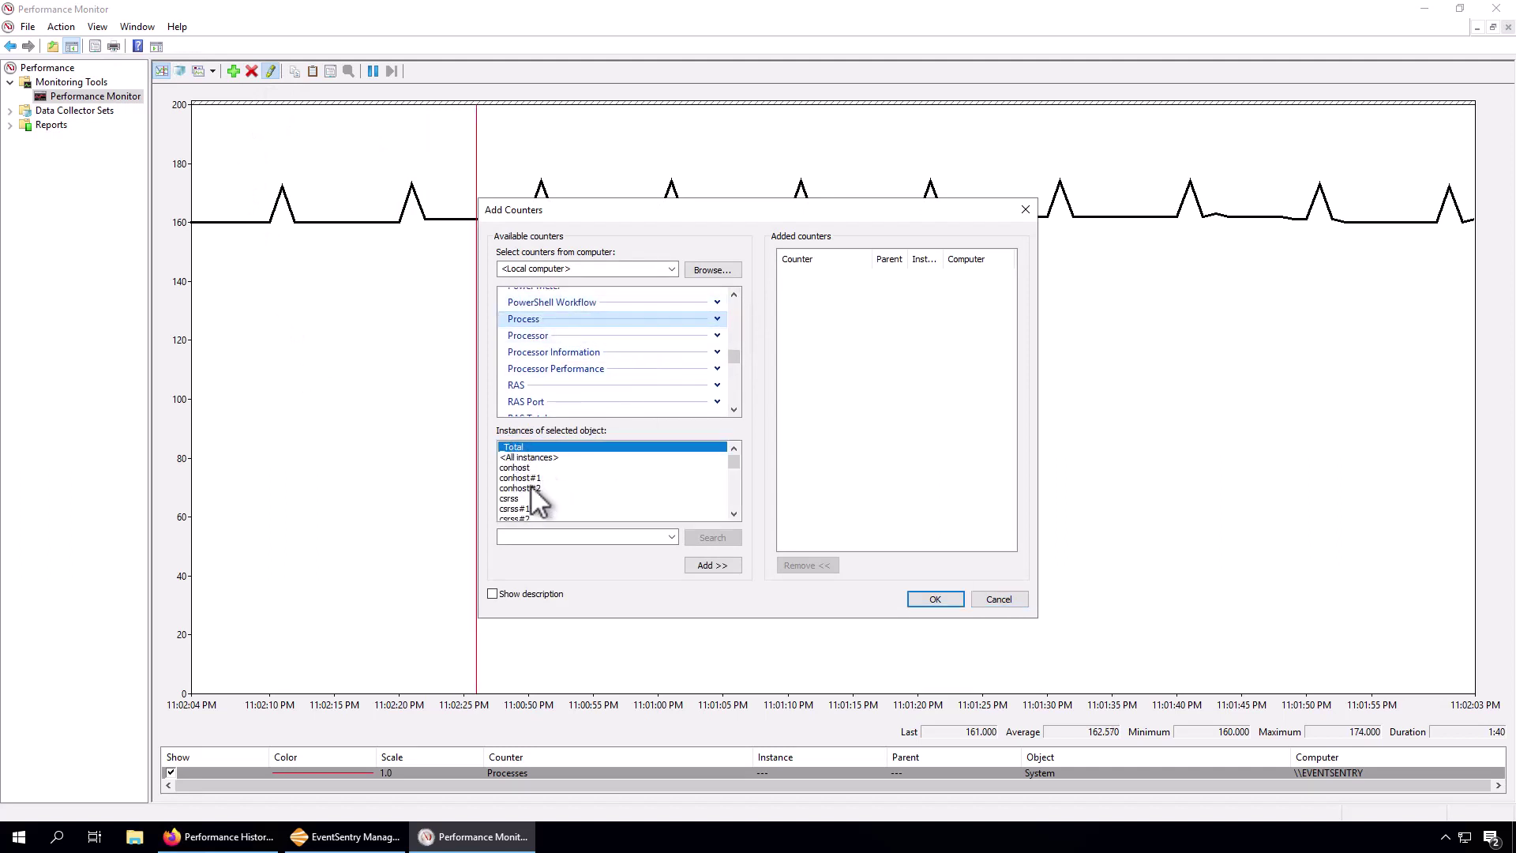
click(717, 319)
click(550, 348)
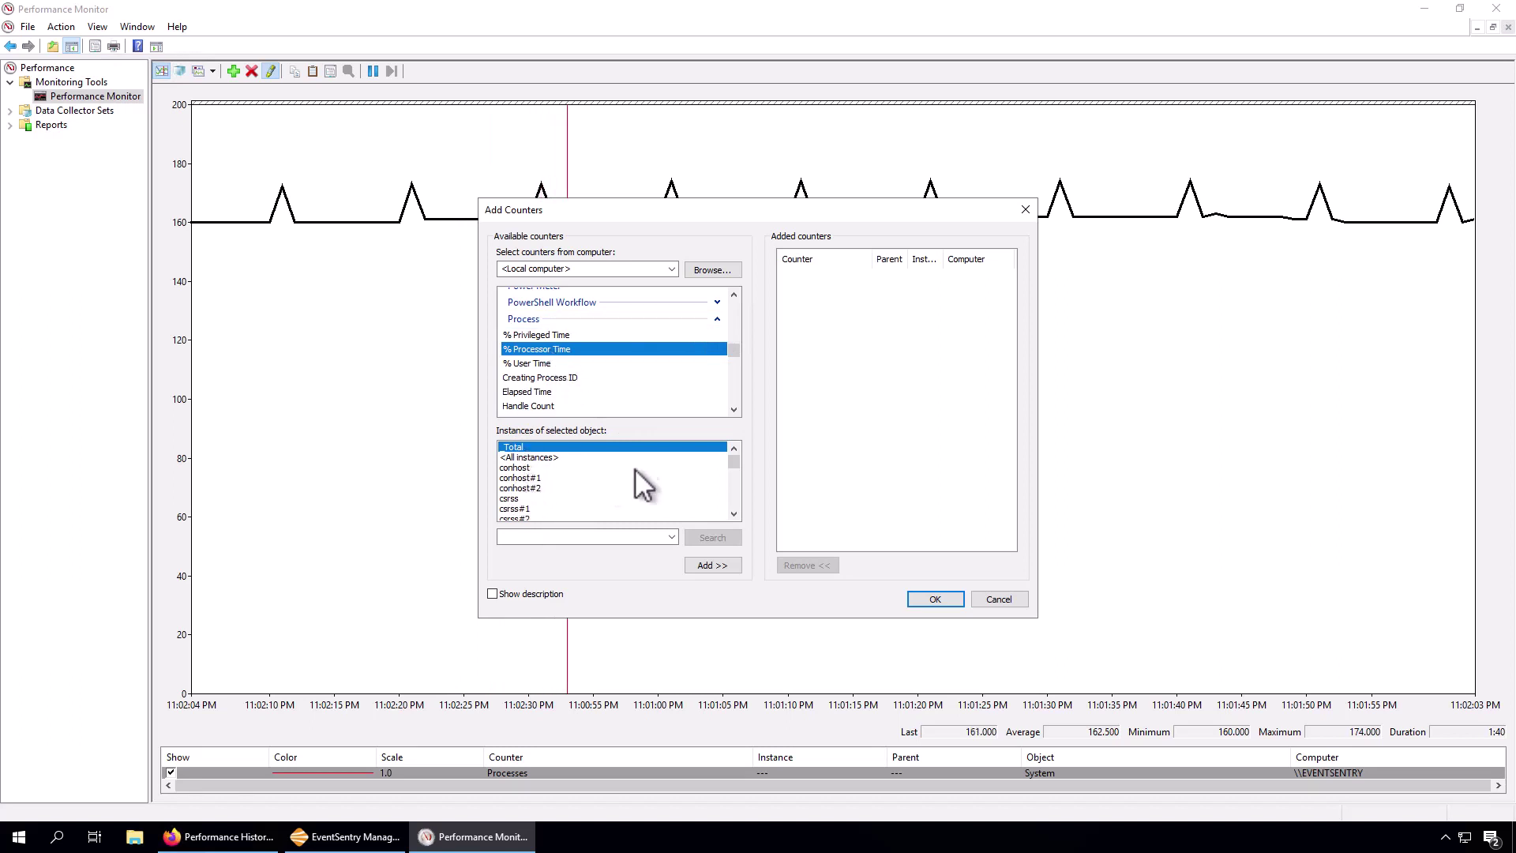
mouse_move(733, 462)
mouse_down()
mouse_move(734, 489)
mouse_move(731, 460)
mouse_up()
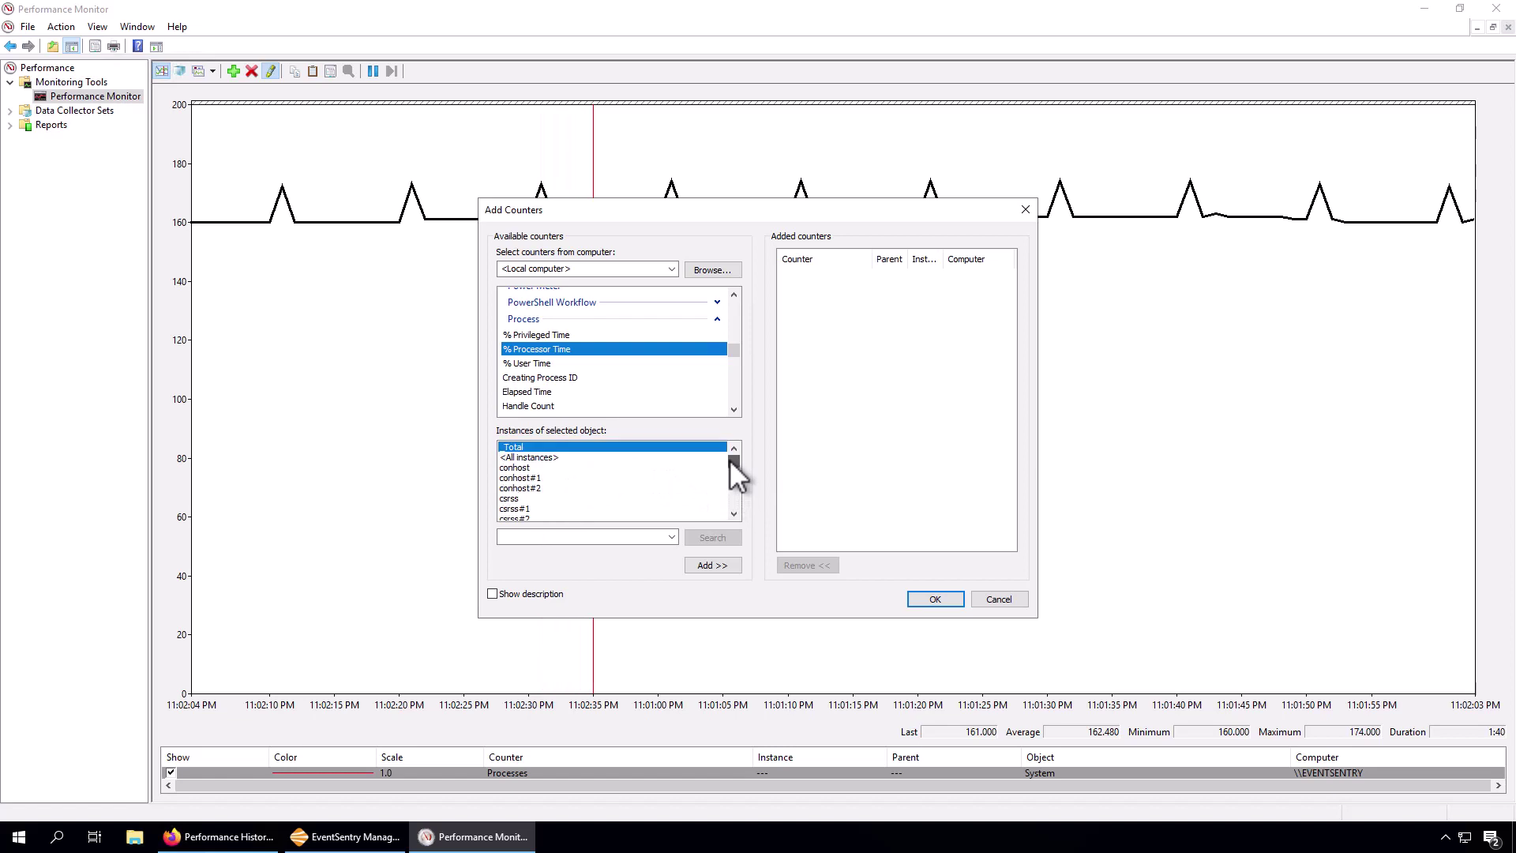
click(998, 598)
click(362, 837)
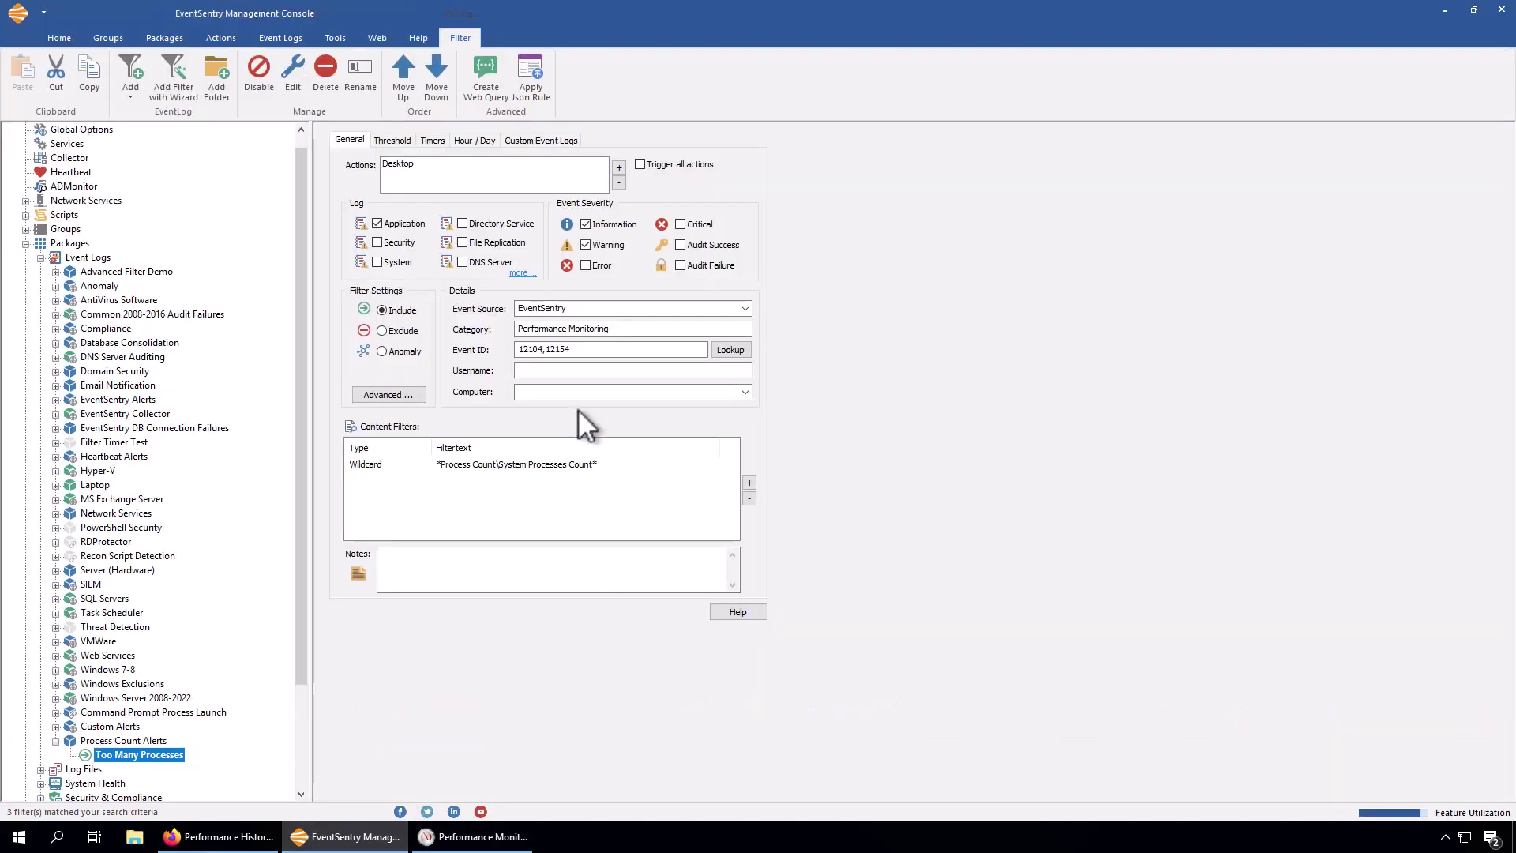